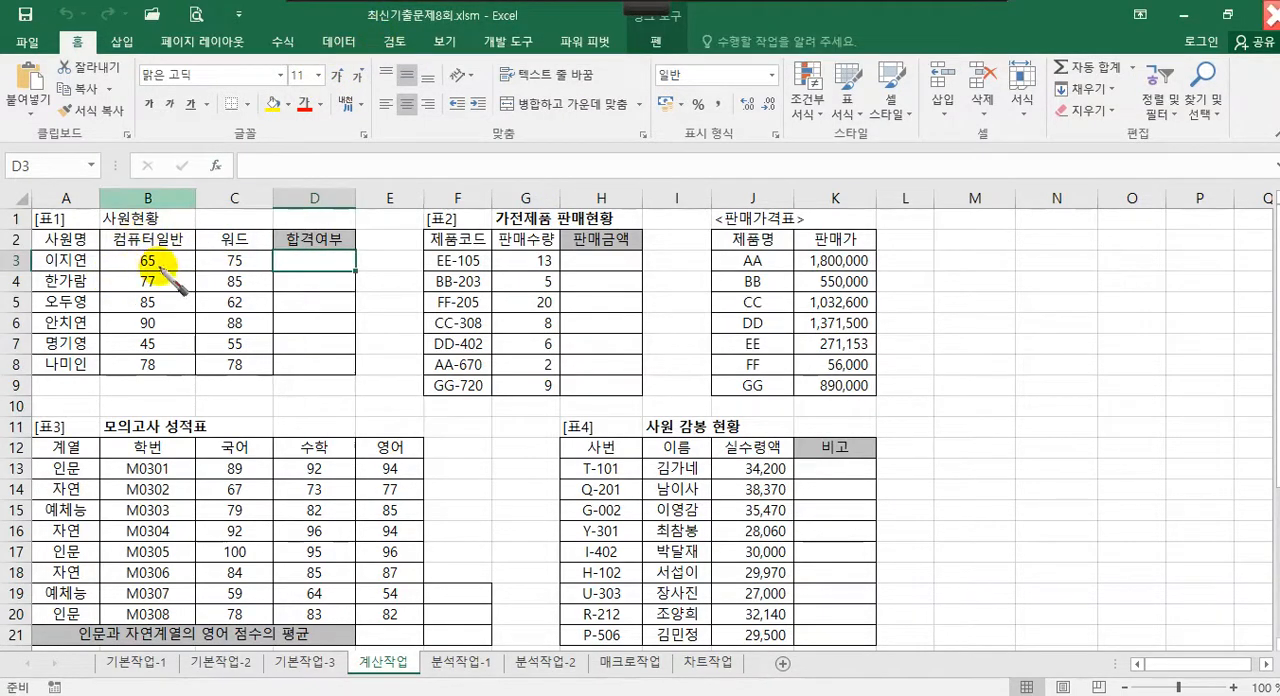
{"action": "mouse_move", "coordinate": [159, 268]}
{"action": "left_mouse_down"}
{"action": "mouse_move", "coordinate": [131, 263]}
{"action": "mouse_move", "coordinate": [156, 272]}
{"action": "mouse_move", "coordinate": [103, 305]}
{"action": "mouse_move", "coordinate": [104, 365]}
{"action": "mouse_move", "coordinate": [182, 374]}
{"action": "mouse_move", "coordinate": [190, 270]}
{"action": "left_mouse_up"}
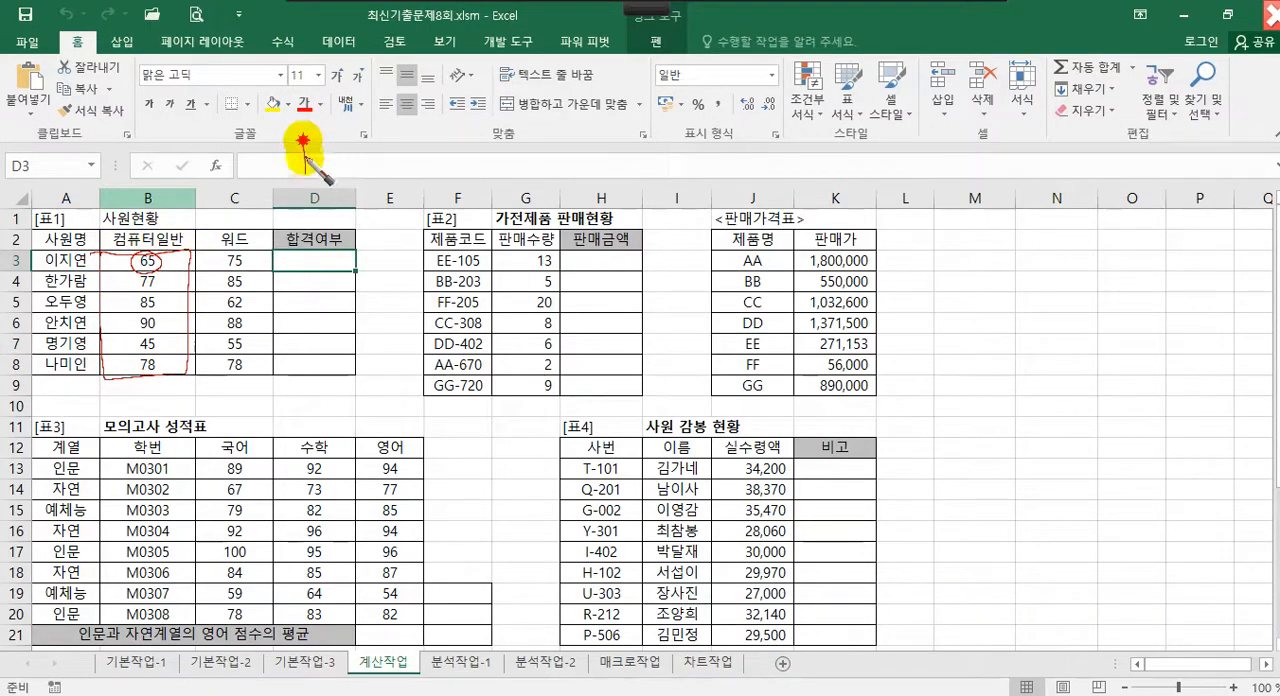
{"action": "mouse_move", "coordinate": [302, 140]}
{"action": "left_mouse_down"}
{"action": "mouse_move", "coordinate": [337, 163]}
{"action": "mouse_move", "coordinate": [357, 143]}
{"action": "mouse_move", "coordinate": [375, 180]}
{"action": "mouse_move", "coordinate": [442, 167]}
{"action": "mouse_move", "coordinate": [444, 178]}
{"action": "left_mouse_up"}
{"action": "mouse_move", "coordinate": [427, 166]}
{"action": "left_mouse_down"}
{"action": "mouse_move", "coordinate": [548, 152]}
{"action": "mouse_move", "coordinate": [549, 180]}
{"action": "mouse_move", "coordinate": [580, 150]}
{"action": "mouse_move", "coordinate": [620, 146]}
{"action": "mouse_move", "coordinate": [608, 163]}
{"action": "mouse_move", "coordinate": [656, 135]}
{"action": "mouse_move", "coordinate": [656, 184]}
{"action": "left_mouse_up"}
{"action": "left_click_drag", "start_coordinate": [303, 187], "coordinate": [689, 194]}
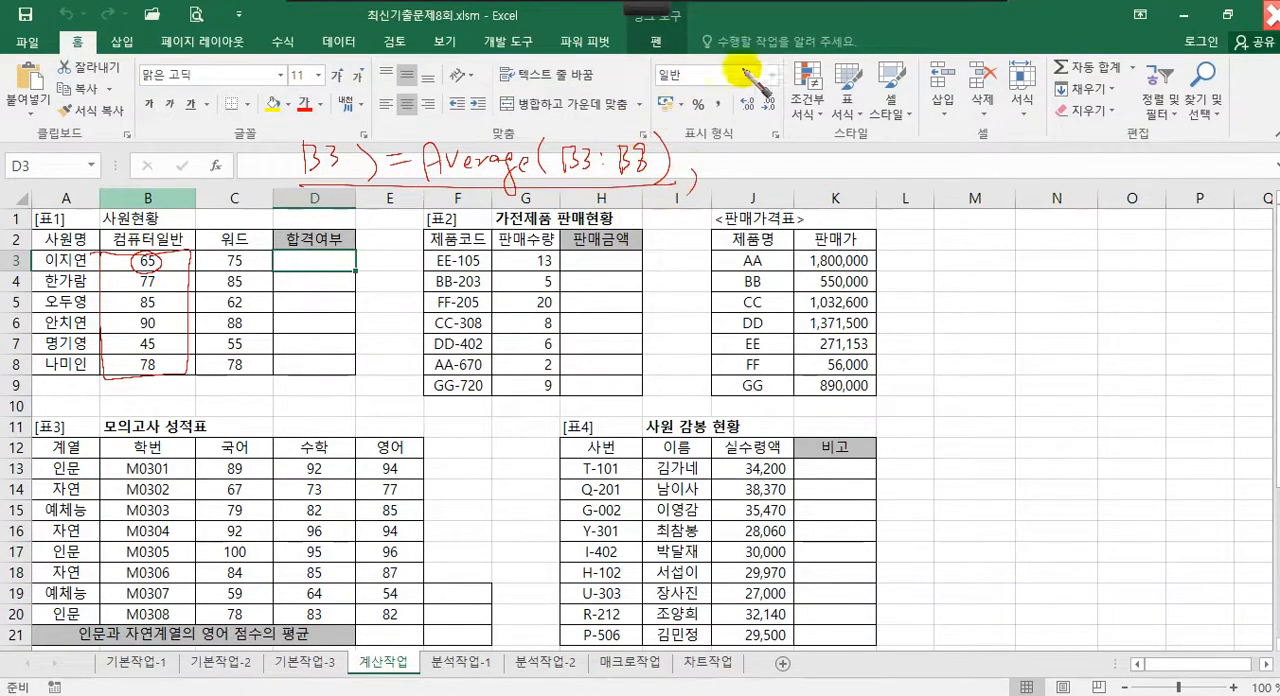
{"action": "mouse_move", "coordinate": [738, 145]}
{"action": "left_mouse_down"}
{"action": "mouse_move", "coordinate": [738, 170]}
{"action": "mouse_move", "coordinate": [802, 155]}
{"action": "left_mouse_up"}
{"action": "mouse_move", "coordinate": [786, 162]}
{"action": "left_mouse_down"}
{"action": "mouse_move", "coordinate": [843, 157]}
{"action": "mouse_move", "coordinate": [846, 174]}
{"action": "left_mouse_up"}
{"action": "mouse_move", "coordinate": [850, 155]}
{"action": "left_mouse_down"}
{"action": "mouse_move", "coordinate": [905, 178]}
{"action": "mouse_move", "coordinate": [920, 145]}
{"action": "mouse_move", "coordinate": [910, 185]}
{"action": "mouse_move", "coordinate": [966, 163]}
{"action": "mouse_move", "coordinate": [1005, 165]}
{"action": "mouse_move", "coordinate": [1017, 183]}
{"action": "left_mouse_up"}
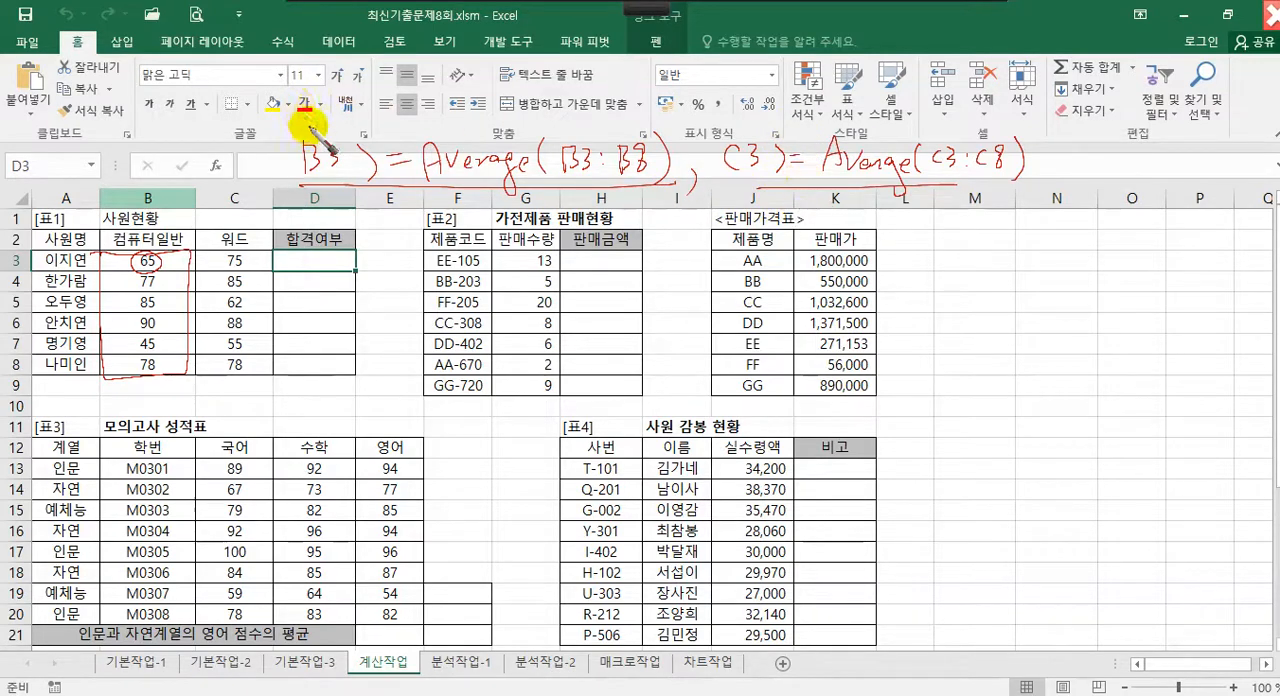
{"action": "left_click_drag", "start_coordinate": [303, 108], "coordinate": [298, 208]}
{"action": "left_click_drag", "start_coordinate": [1023, 102], "coordinate": [983, 235]}
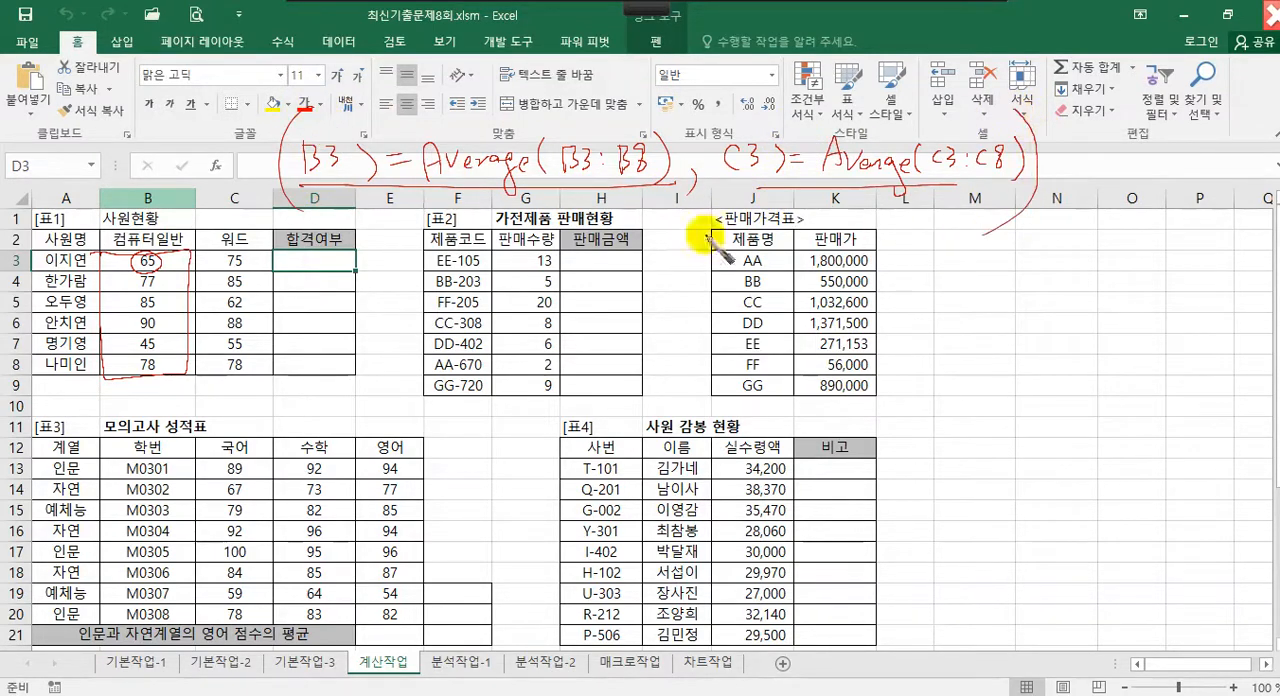
{"action": "mouse_move", "coordinate": [212, 146]}
{"action": "left_mouse_down"}
{"action": "mouse_move", "coordinate": [198, 168]}
{"action": "mouse_move", "coordinate": [241, 145]}
{"action": "left_mouse_up"}
{"action": "left_click_drag", "start_coordinate": [246, 145], "coordinate": [242, 165]}
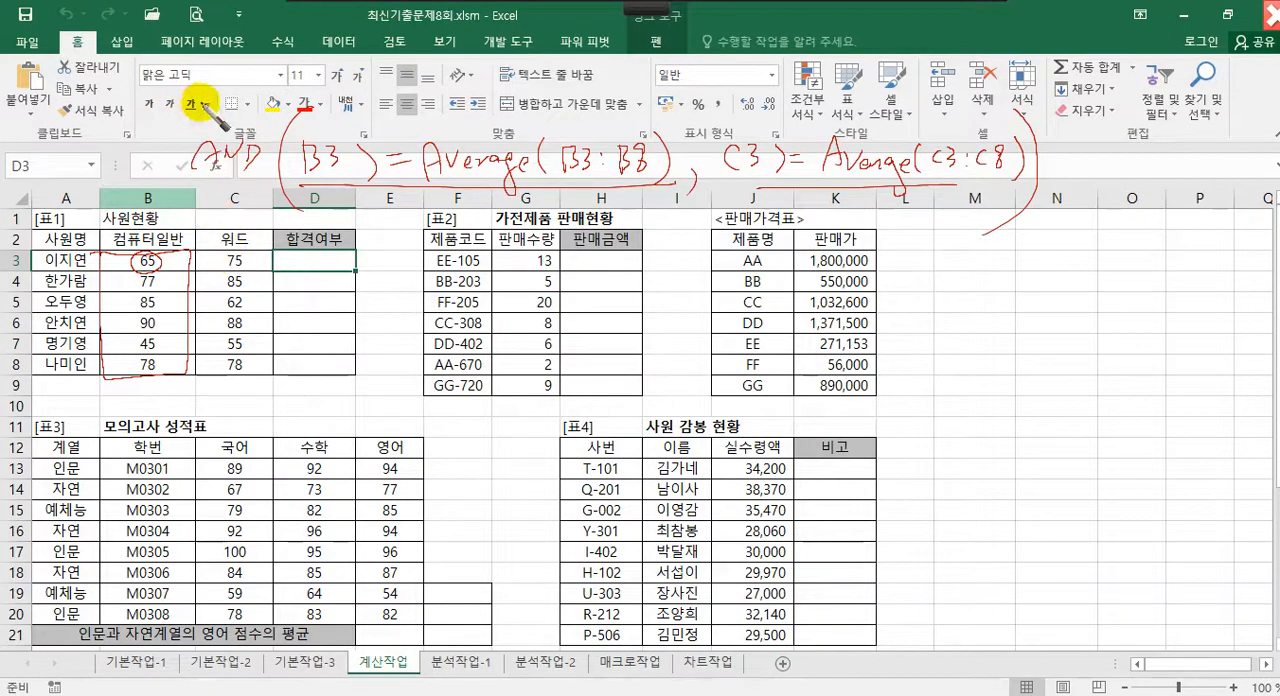
{"action": "left_click_drag", "start_coordinate": [194, 102], "coordinate": [190, 210]}
{"action": "left_click_drag", "start_coordinate": [78, 151], "coordinate": [98, 162]}
{"action": "left_click_drag", "start_coordinate": [119, 138], "coordinate": [136, 168]}
{"action": "left_click_drag", "start_coordinate": [134, 150], "coordinate": [164, 150]}
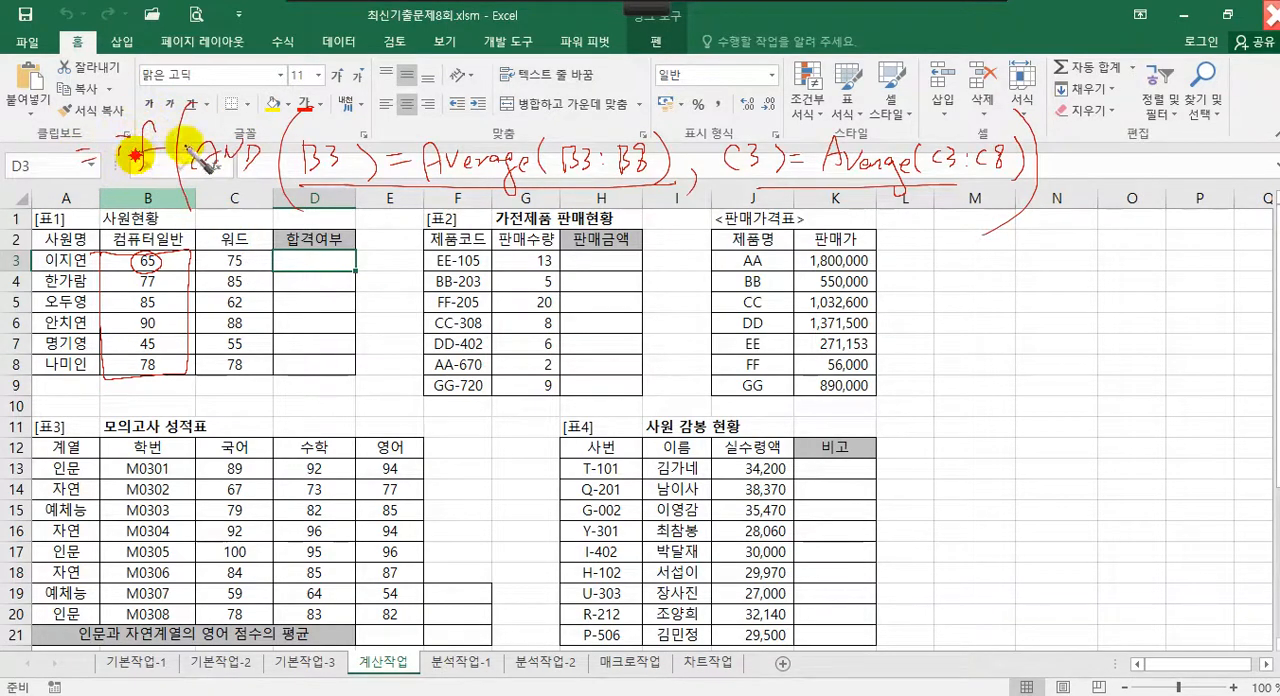
{"action": "left_click_drag", "start_coordinate": [1058, 182], "coordinate": [1058, 197]}
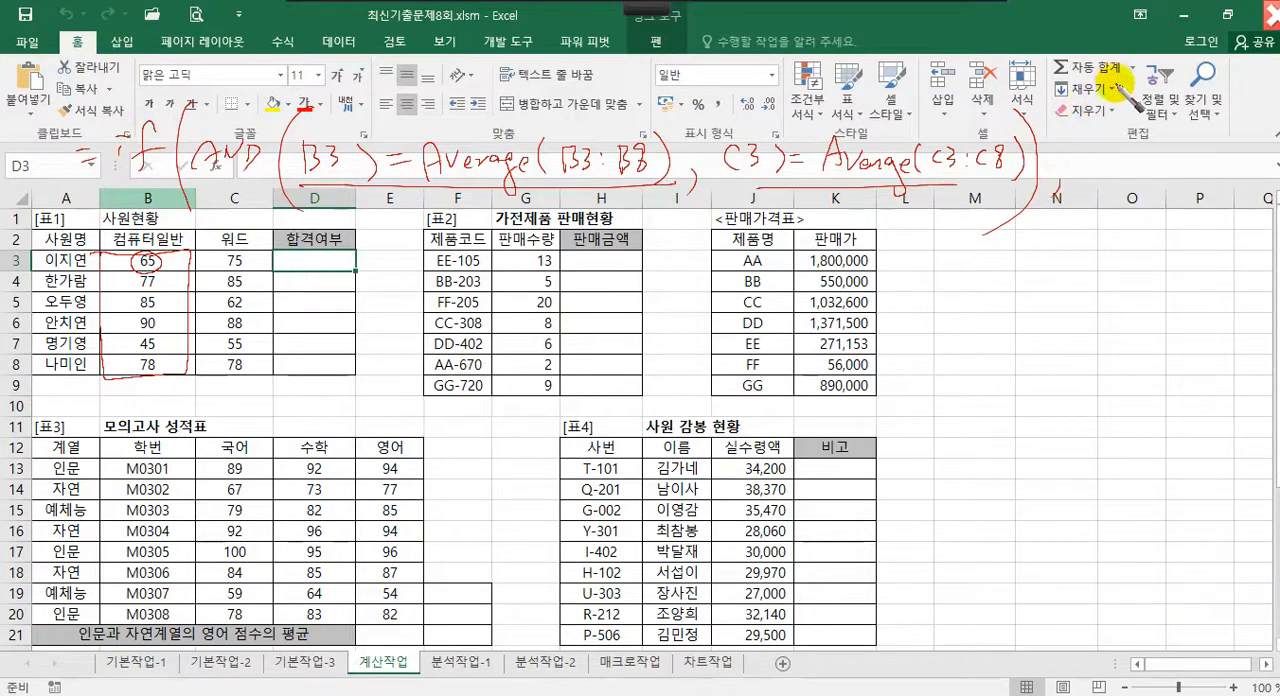
{"action": "left_click", "coordinate": [1076, 128]}
{"action": "left_click_drag", "start_coordinate": [1074, 129], "coordinate": [1079, 132]}
{"action": "left_click_drag", "start_coordinate": [1070, 141], "coordinate": [1084, 138]}
{"action": "left_click_drag", "start_coordinate": [1079, 144], "coordinate": [1091, 150]}
{"action": "left_click_drag", "start_coordinate": [1091, 142], "coordinate": [1088, 164]}
{"action": "mouse_move", "coordinate": [1096, 153]}
{"action": "left_mouse_down"}
{"action": "mouse_move", "coordinate": [1095, 168]}
{"action": "mouse_move", "coordinate": [1118, 148]}
{"action": "left_mouse_up"}
{"action": "left_click_drag", "start_coordinate": [1112, 154], "coordinate": [1120, 165]}
{"action": "left_click_drag", "start_coordinate": [1132, 129], "coordinate": [1130, 135]}
{"action": "left_click_drag", "start_coordinate": [1137, 129], "coordinate": [1064, 122]}
{"action": "left_click_drag", "start_coordinate": [1145, 169], "coordinate": [1134, 183]}
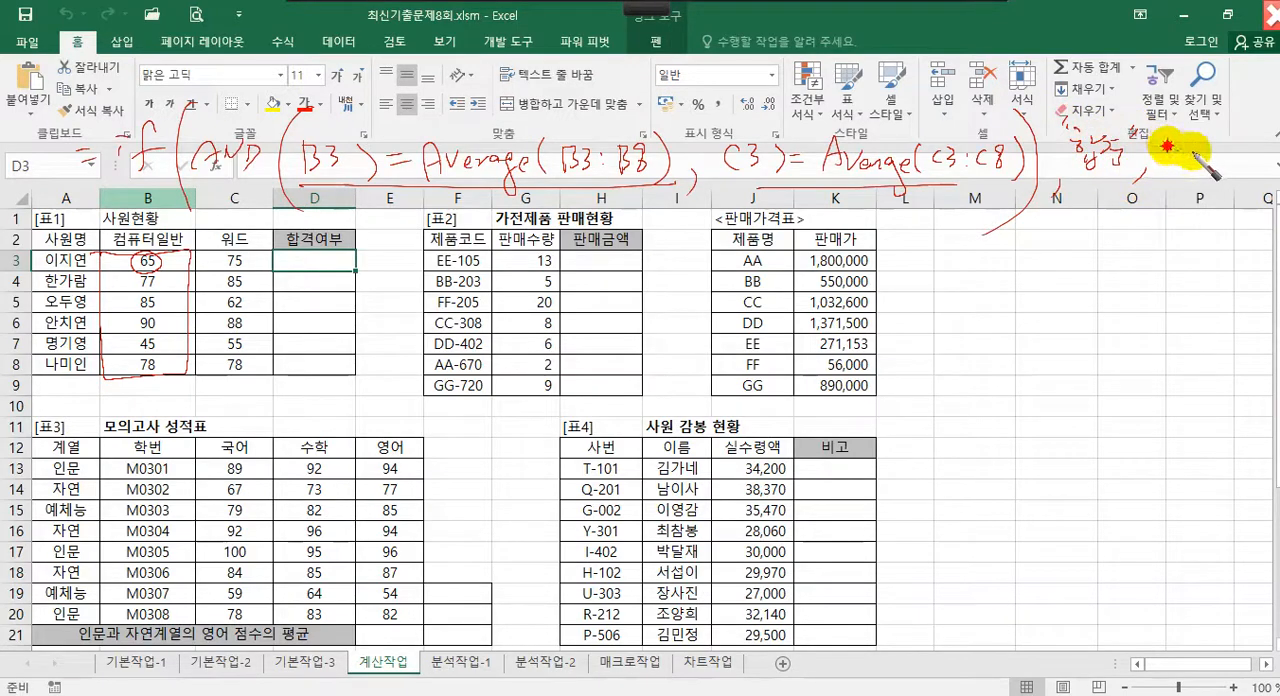
{"action": "left_click", "coordinate": [1187, 146]}
{"action": "left_click_drag", "start_coordinate": [1185, 150], "coordinate": [1198, 162]}
{"action": "left_click_drag", "start_coordinate": [1187, 157], "coordinate": [1207, 163]}
{"action": "left_click_drag", "start_coordinate": [1190, 168], "coordinate": [1220, 149]}
{"action": "left_click_drag", "start_coordinate": [1215, 154], "coordinate": [1230, 162]}
{"action": "mouse_move", "coordinate": [1230, 154]}
{"action": "left_mouse_down"}
{"action": "mouse_move", "coordinate": [1239, 147]}
{"action": "mouse_move", "coordinate": [1250, 172]}
{"action": "left_mouse_up"}
{"action": "left_click_drag", "start_coordinate": [1252, 138], "coordinate": [1251, 146]}
{"action": "left_click_drag", "start_coordinate": [1258, 138], "coordinate": [1248, 208]}
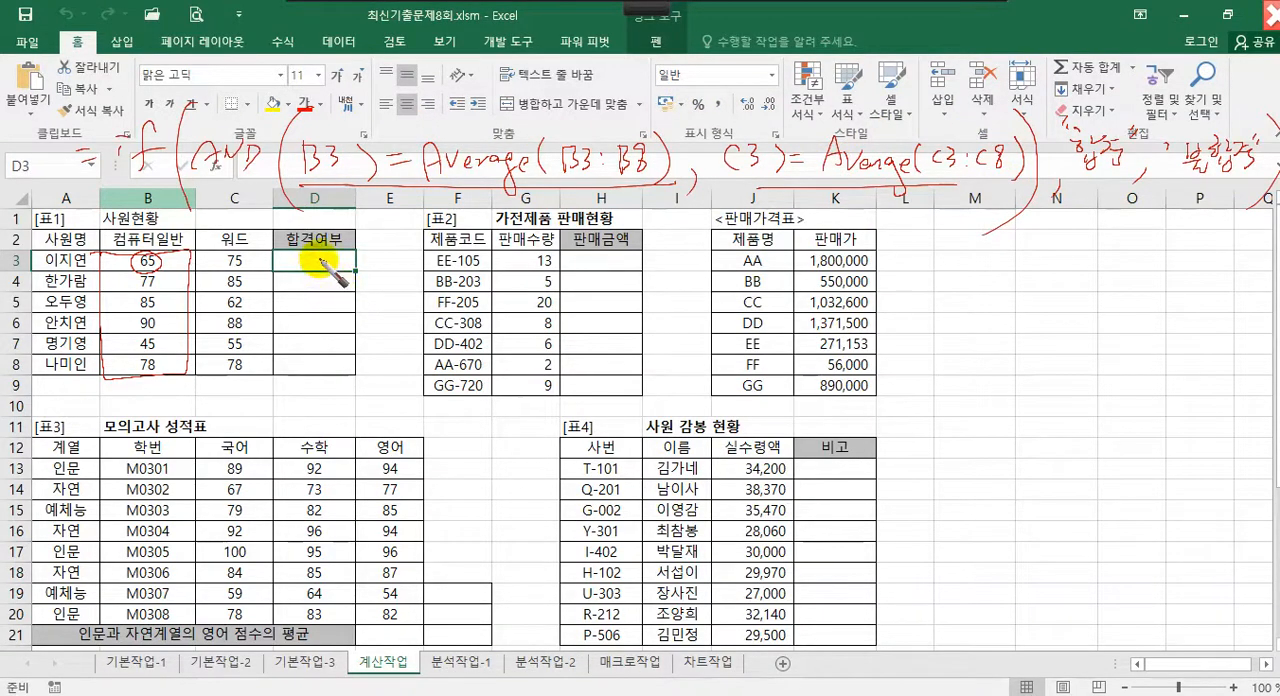
{"action": "key", "text": "Escape"}
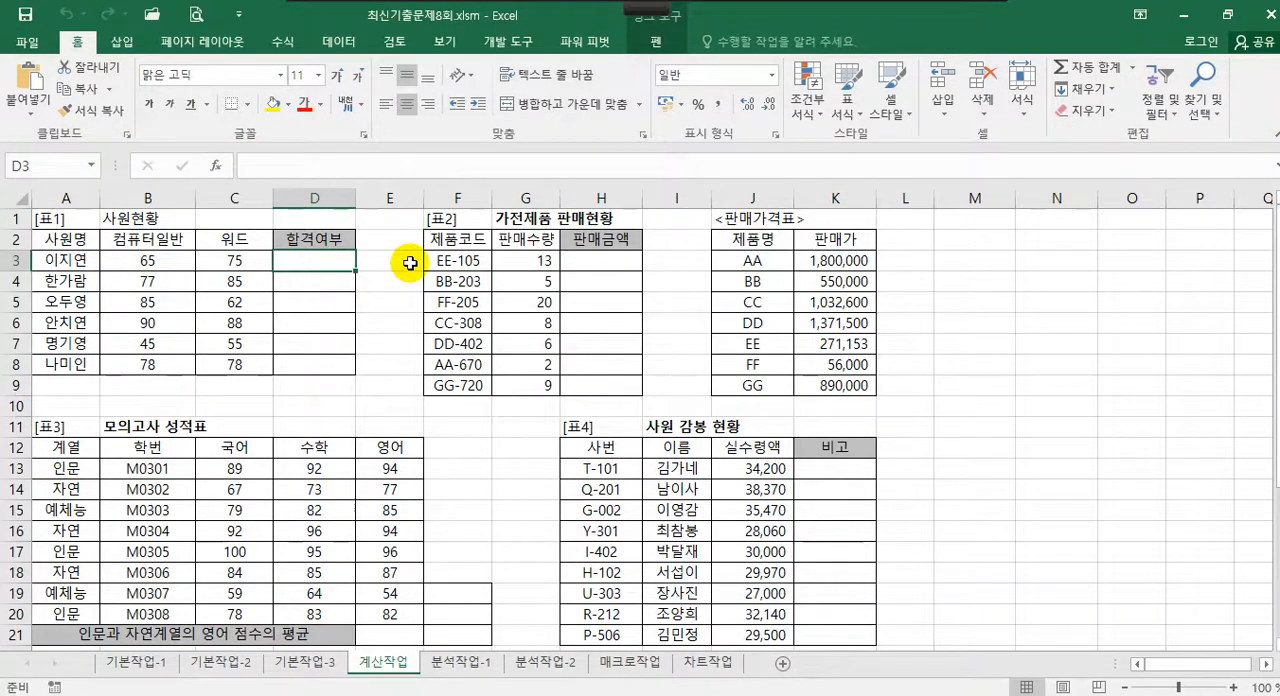
Start an AND formula in cell D3 of the 합격여부 column and bring up its function arguments
{"action": "type", "text": "a"}
{"action": "type", "text": "=and"}
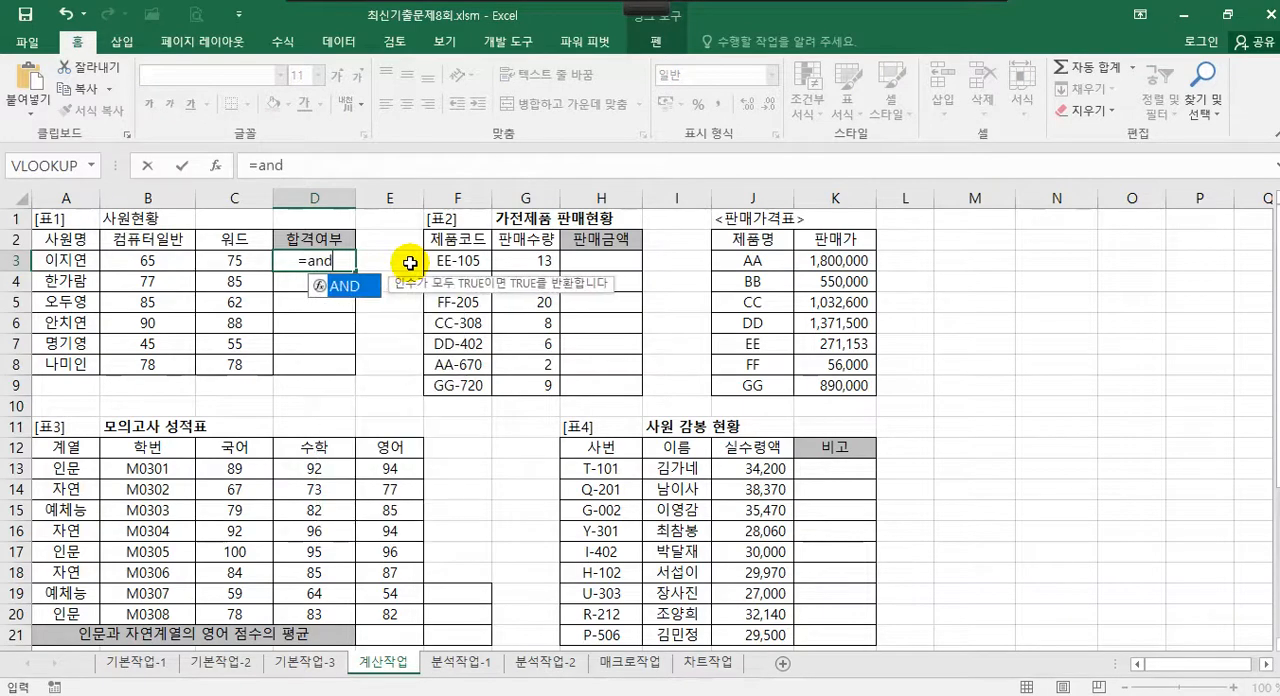
{"action": "double_click", "coordinate": [343, 285]}
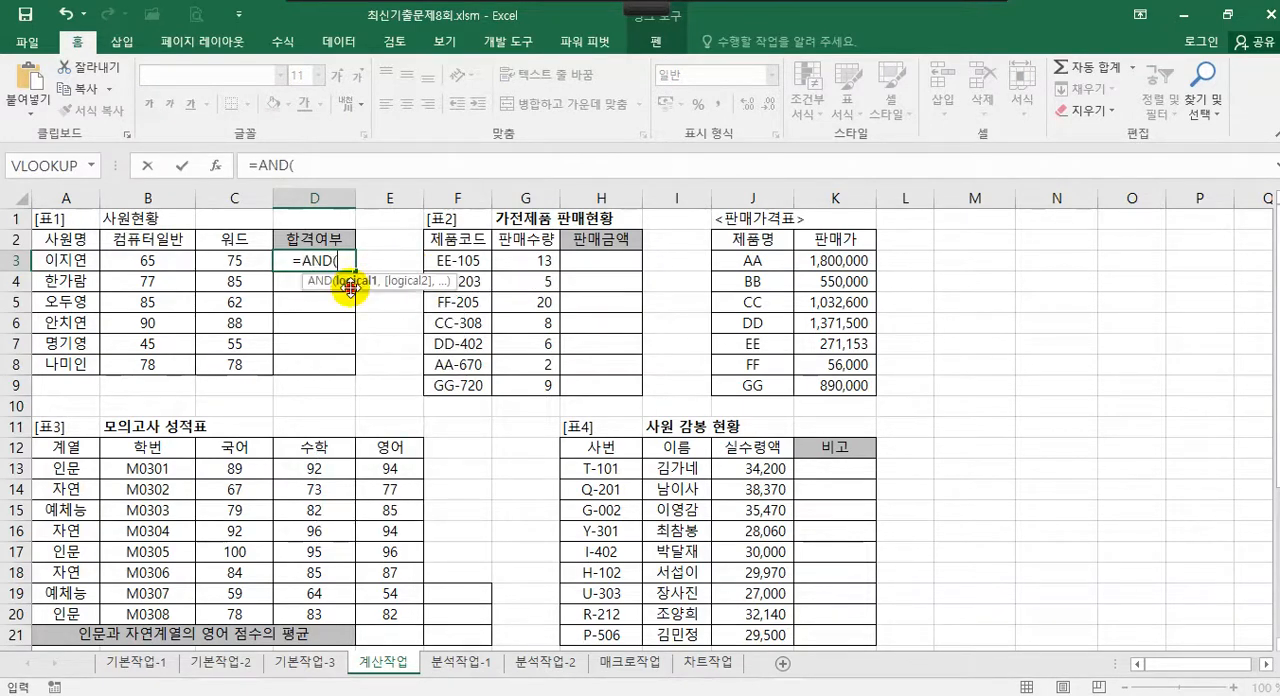
{"action": "left_click", "coordinate": [215, 166]}
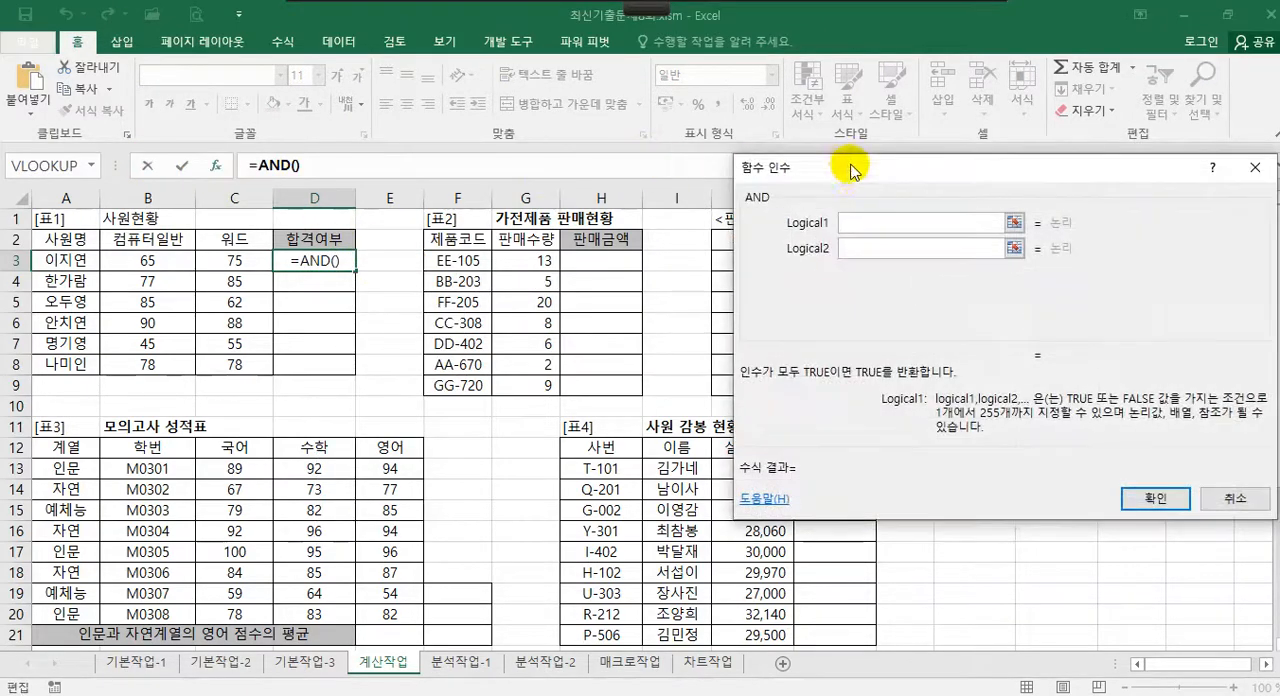
{"action": "left_click_drag", "start_coordinate": [850, 172], "coordinate": [492, 170]}
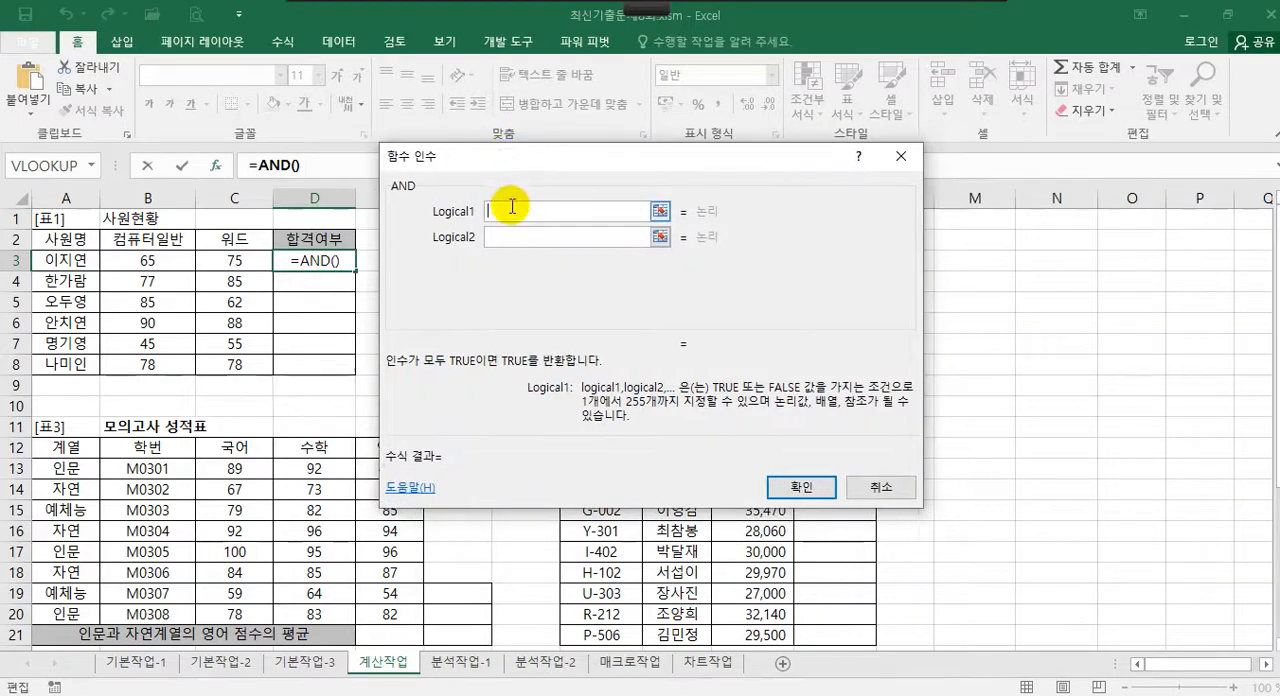
Enter B3>=AVERAGE(B3:B8) as the first condition of the AND function, returning to the AND arguments
{"action": "left_click", "coordinate": [150, 263]}
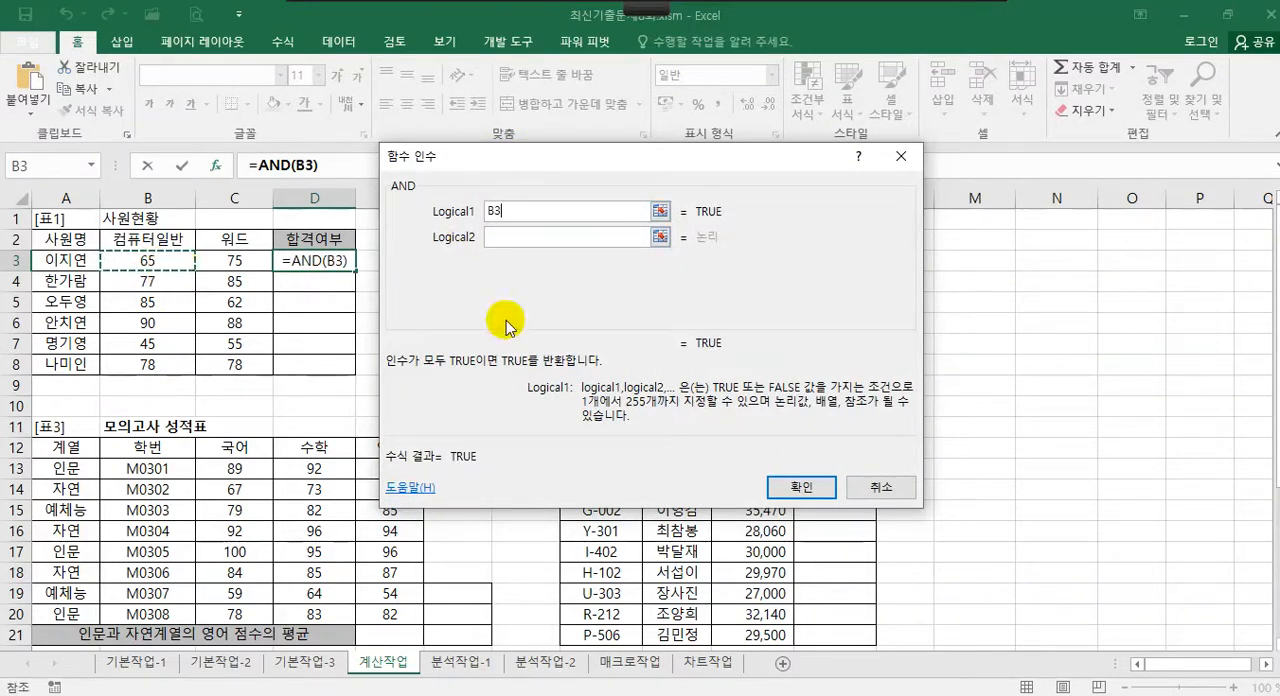
{"action": "type", "text": ">=average("}
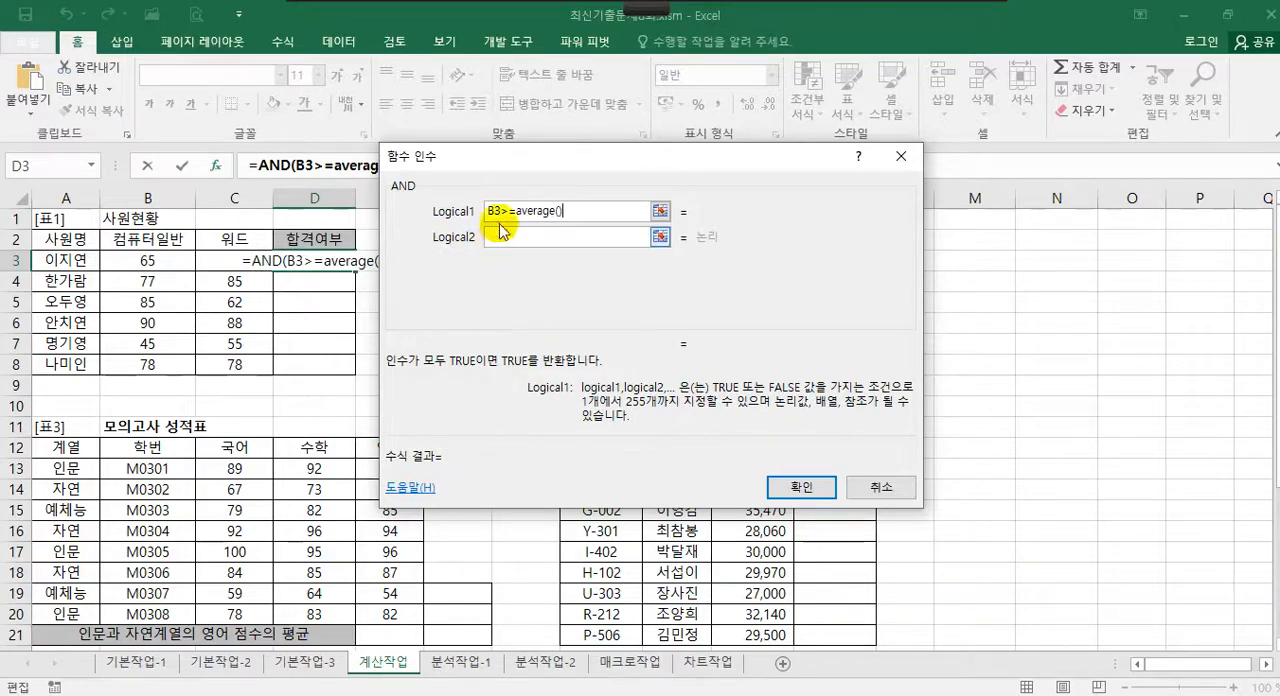
{"action": "left_click_drag", "start_coordinate": [556, 167], "coordinate": [561, 223]}
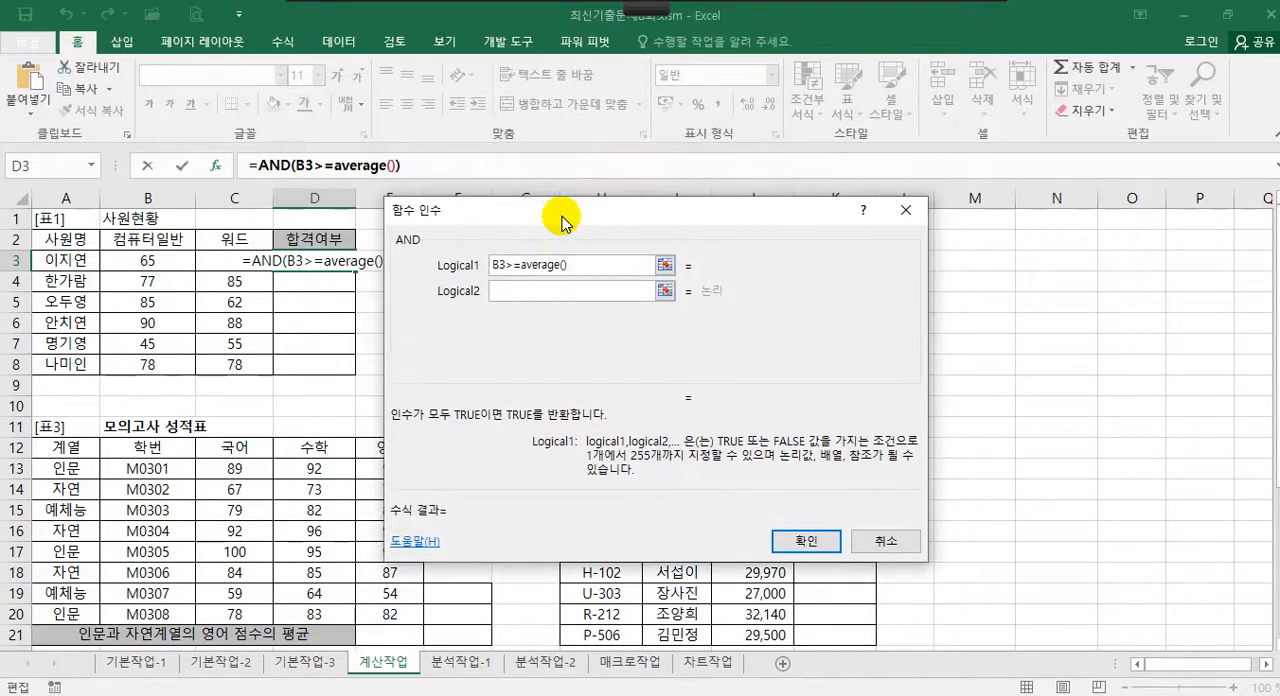
{"action": "left_click", "coordinate": [366, 166]}
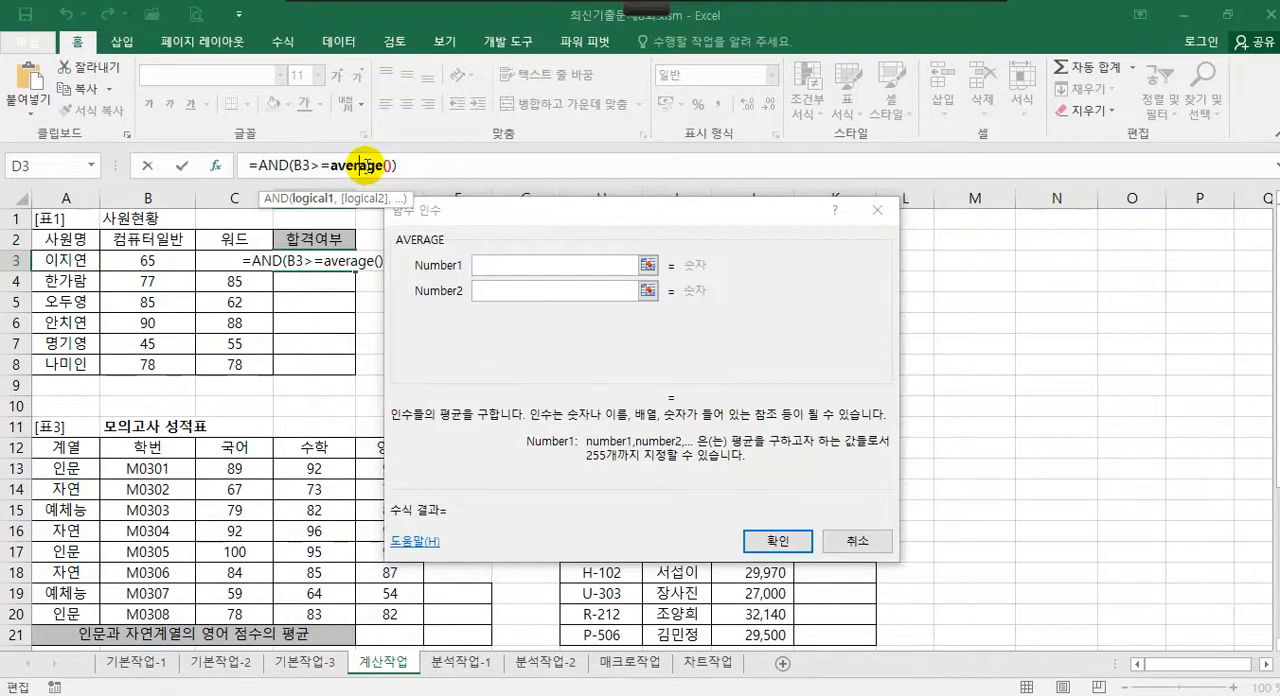
{"action": "left_click", "coordinate": [496, 266]}
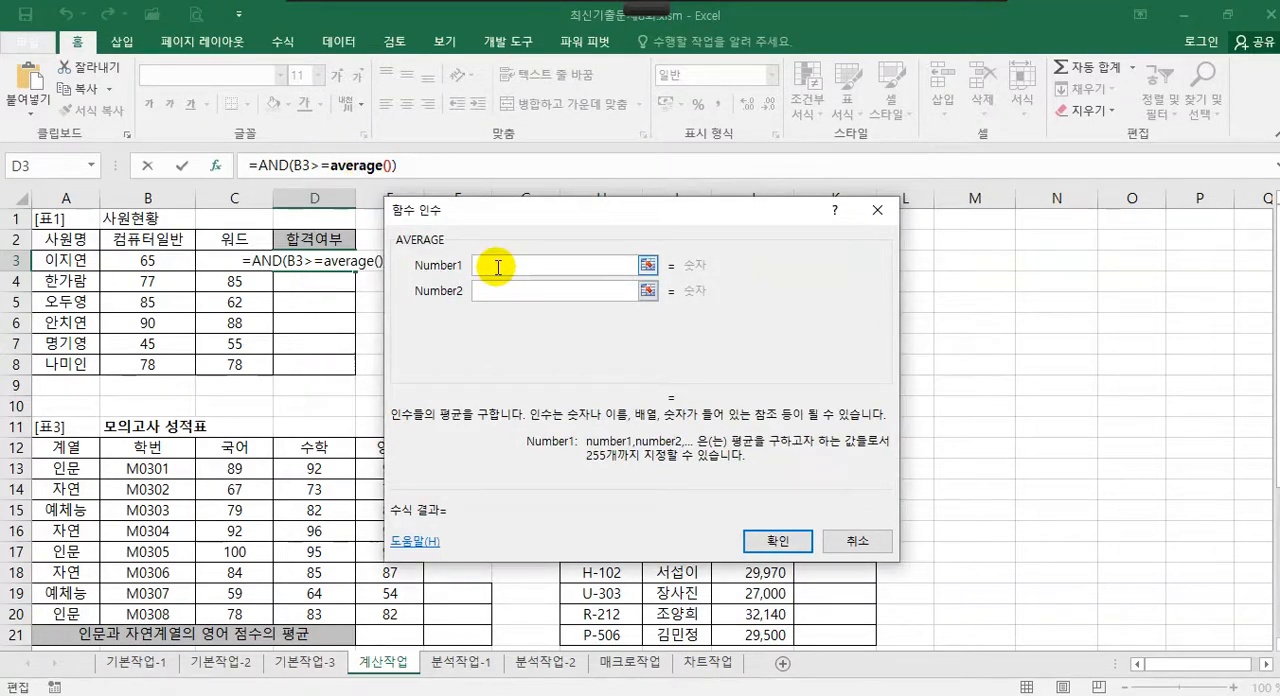
{"action": "left_click_drag", "start_coordinate": [180, 262], "coordinate": [172, 367]}
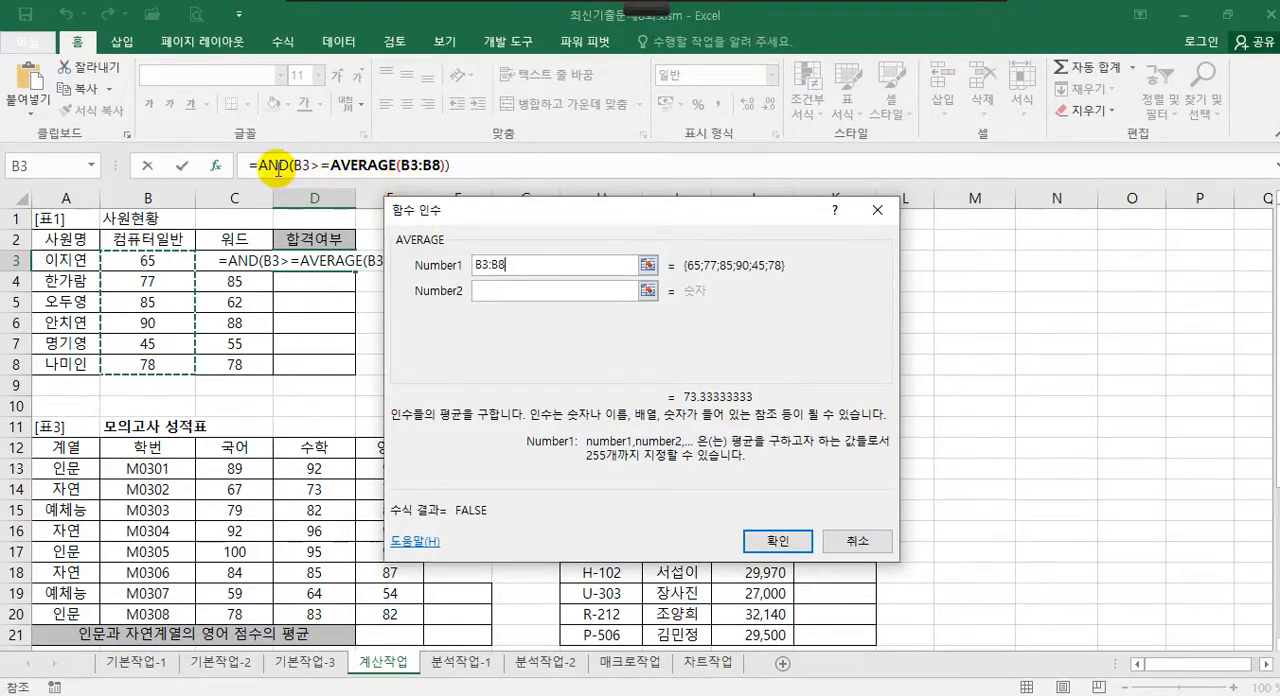
{"action": "left_click", "coordinate": [273, 165]}
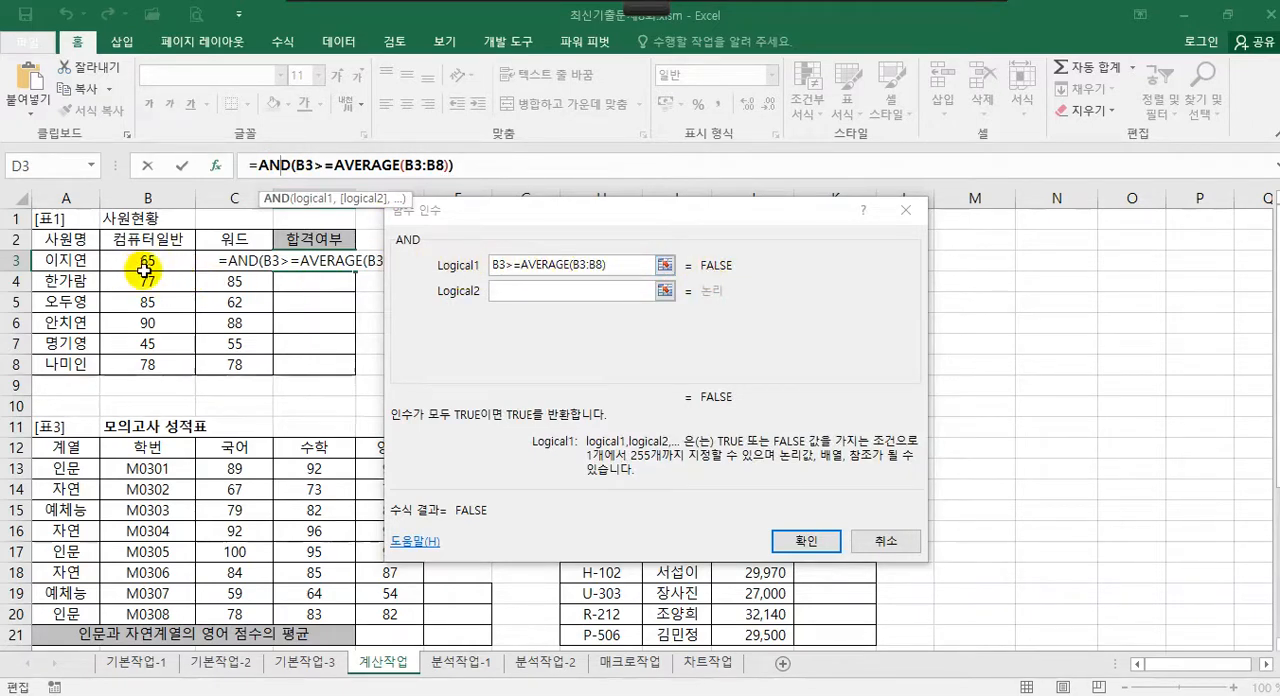
Enter C3>=AVERAGE(C3:C8) as the second condition of the AND function, returning to the AND arguments
{"action": "left_click", "coordinate": [523, 289]}
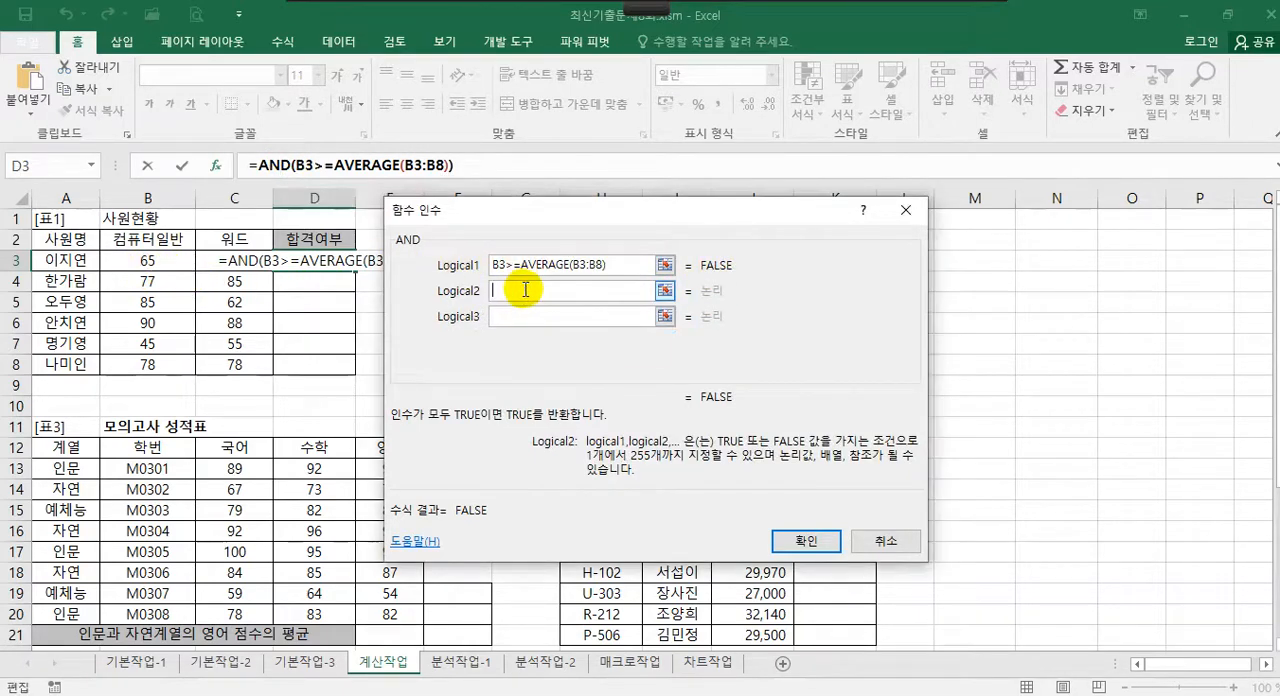
{"action": "left_click", "coordinate": [243, 260]}
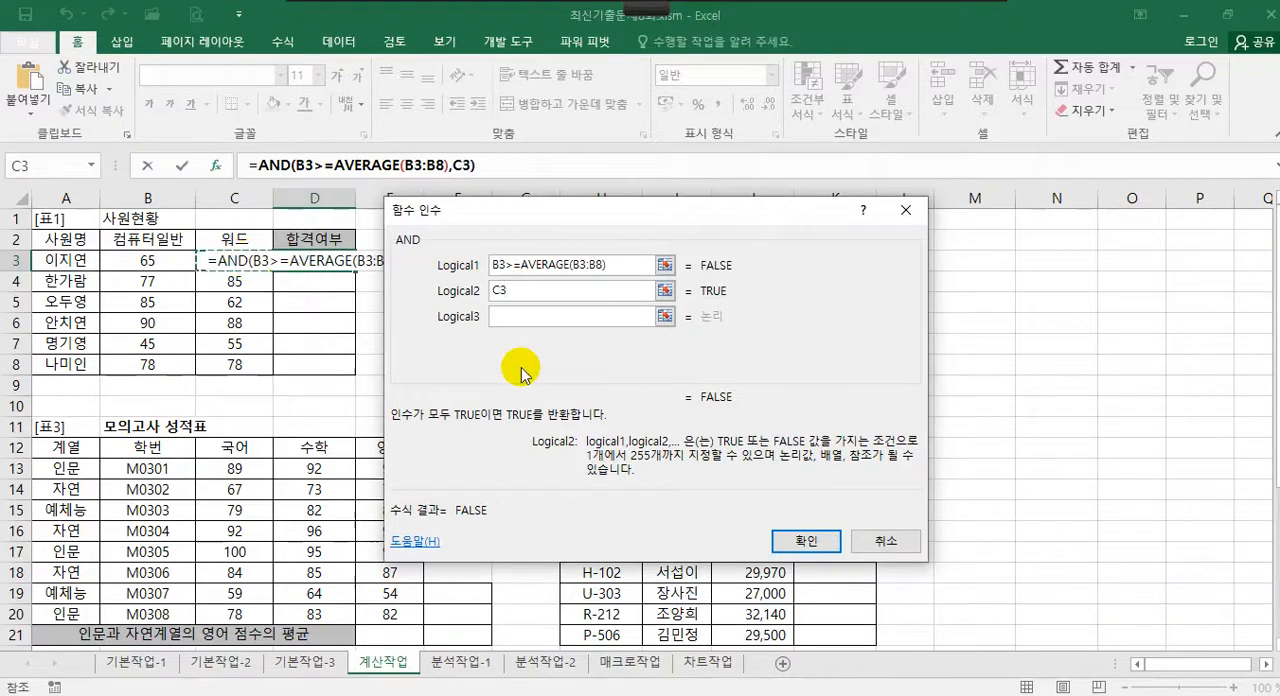
{"action": "type", "text": ">="}
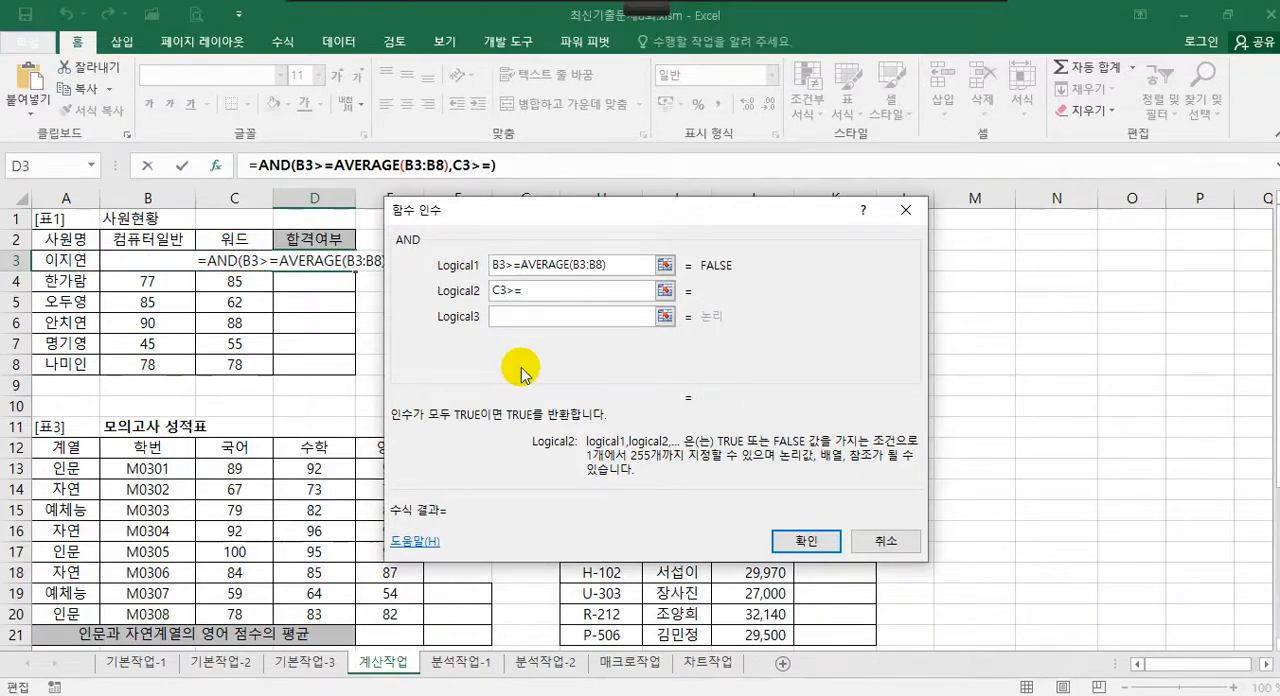
{"action": "type", "text": "aver"}
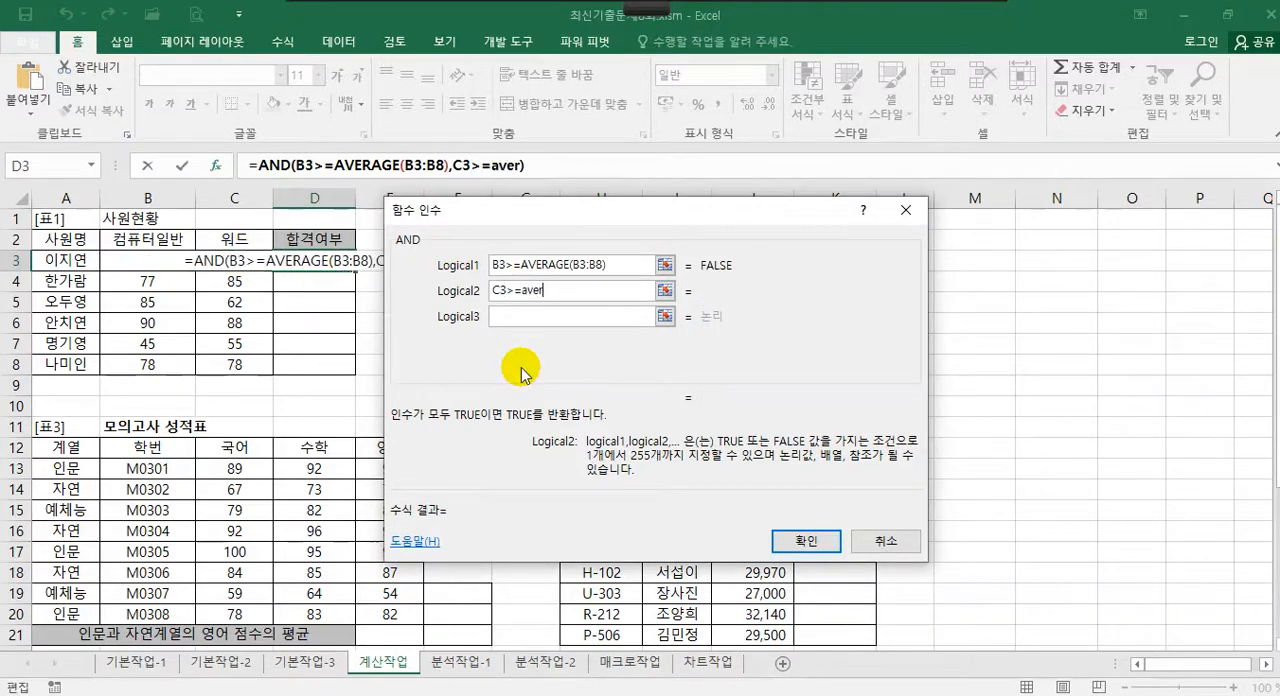
{"action": "type", "text": "age()"}
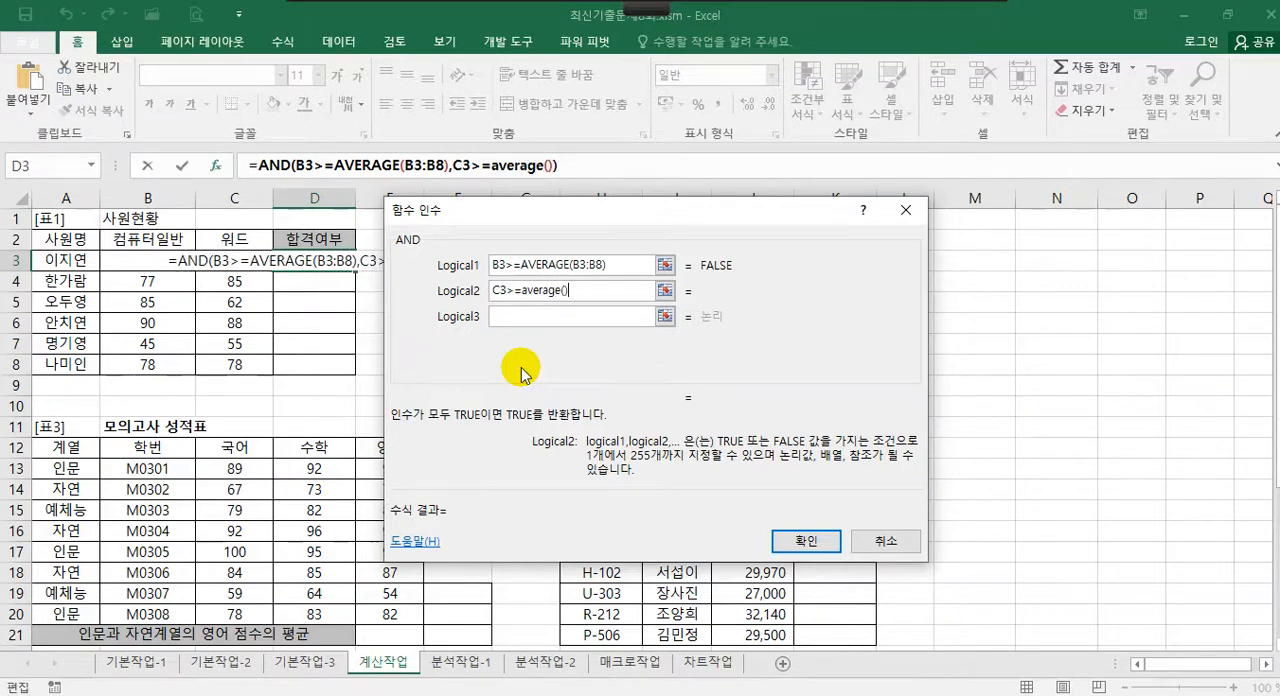
{"action": "left_click", "coordinate": [520, 168]}
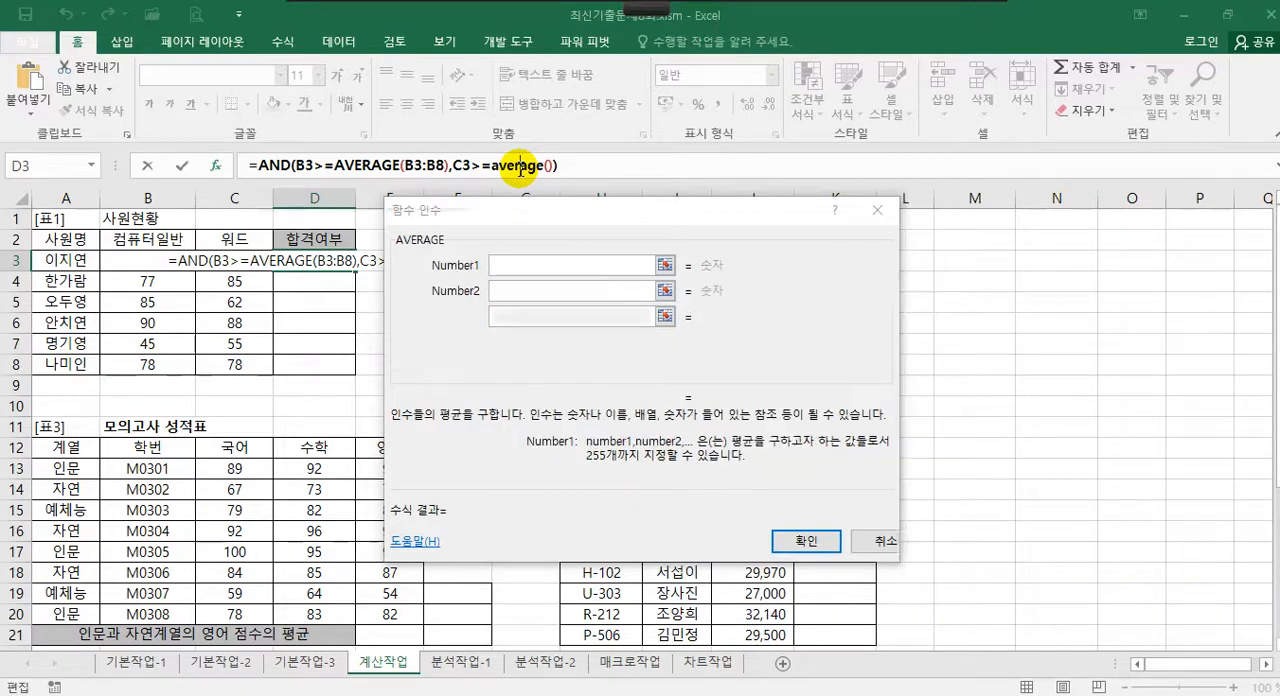
{"action": "left_click", "coordinate": [487, 263]}
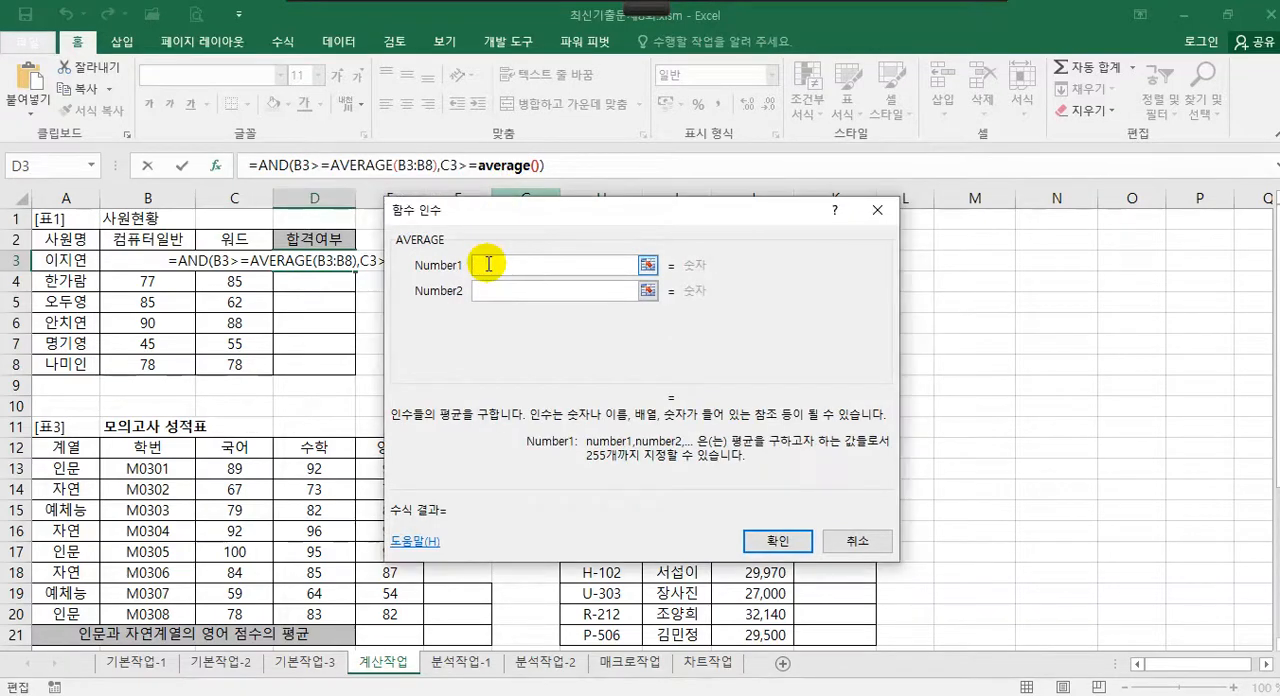
{"action": "left_click_drag", "start_coordinate": [250, 260], "coordinate": [250, 365]}
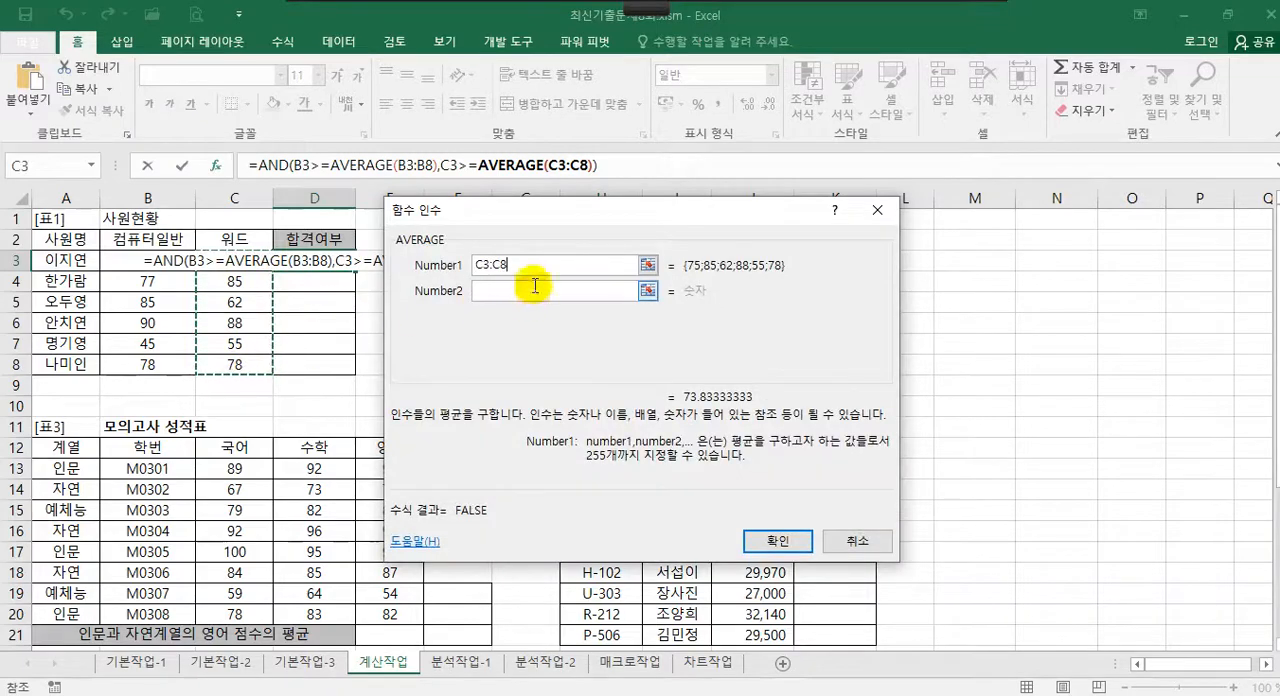
{"action": "left_click", "coordinate": [265, 165]}
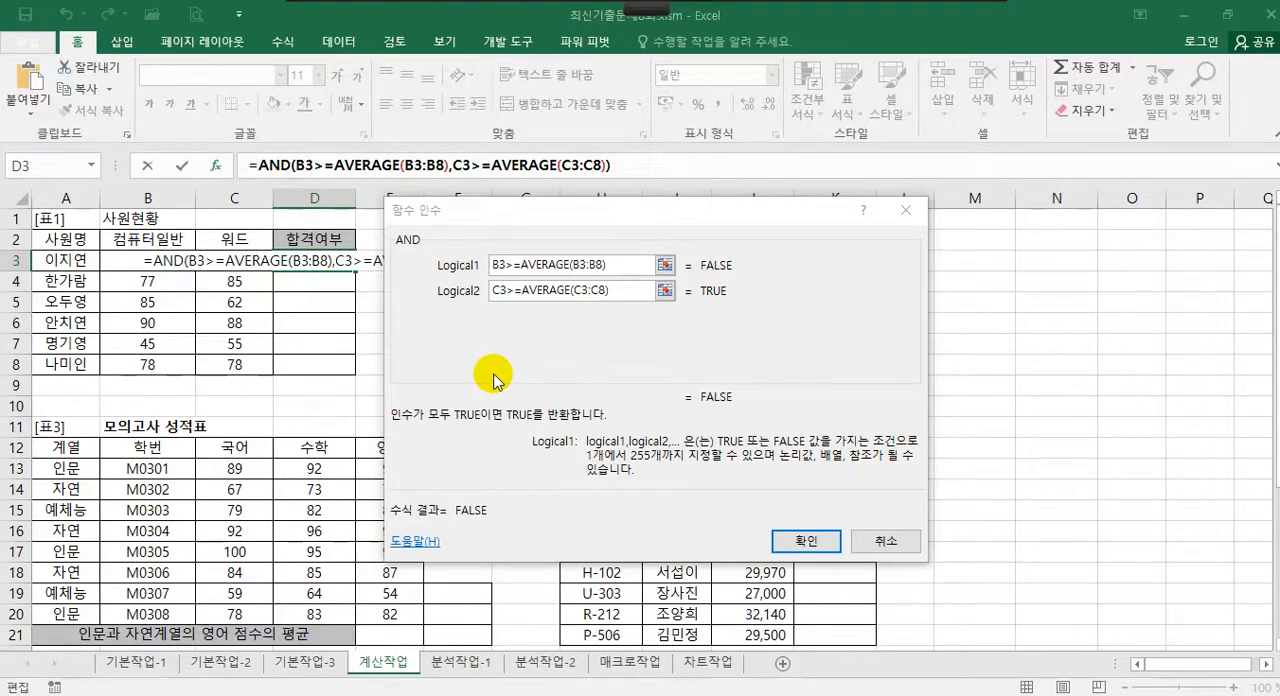
Wrap the whole AND expression in an IF function with matching parentheses and display the IF arguments
{"action": "type", "text": "if"}
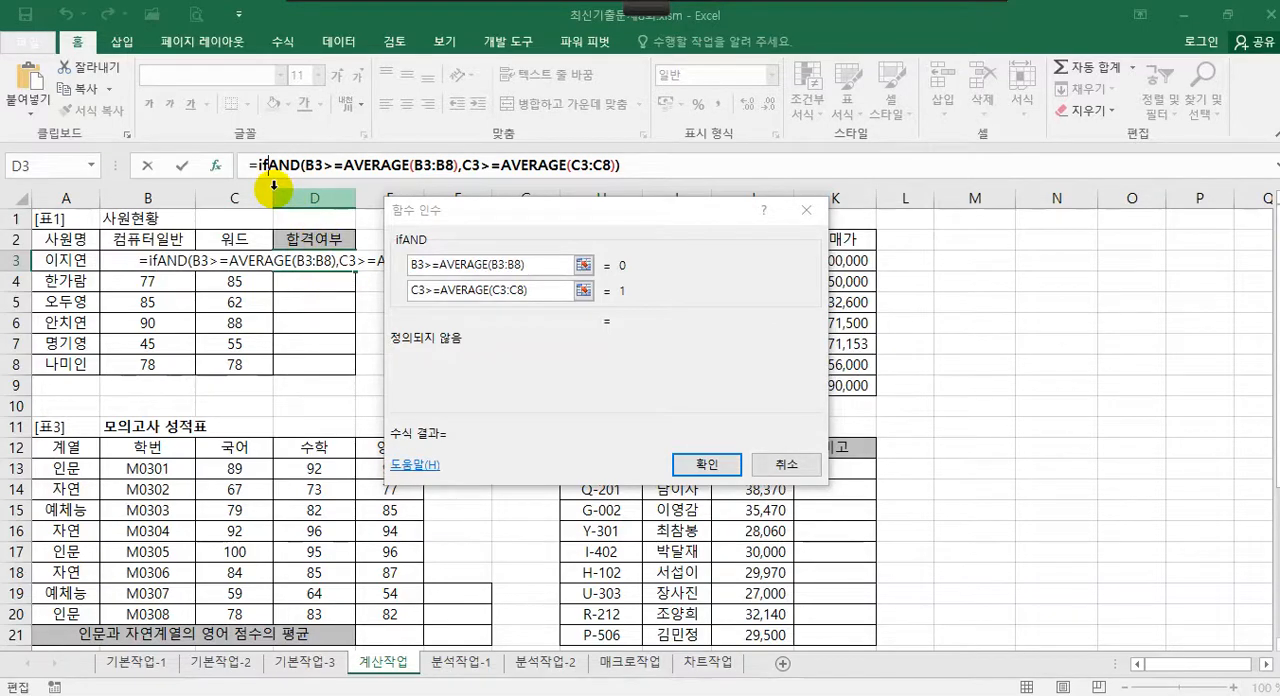
{"action": "type", "text": "("}
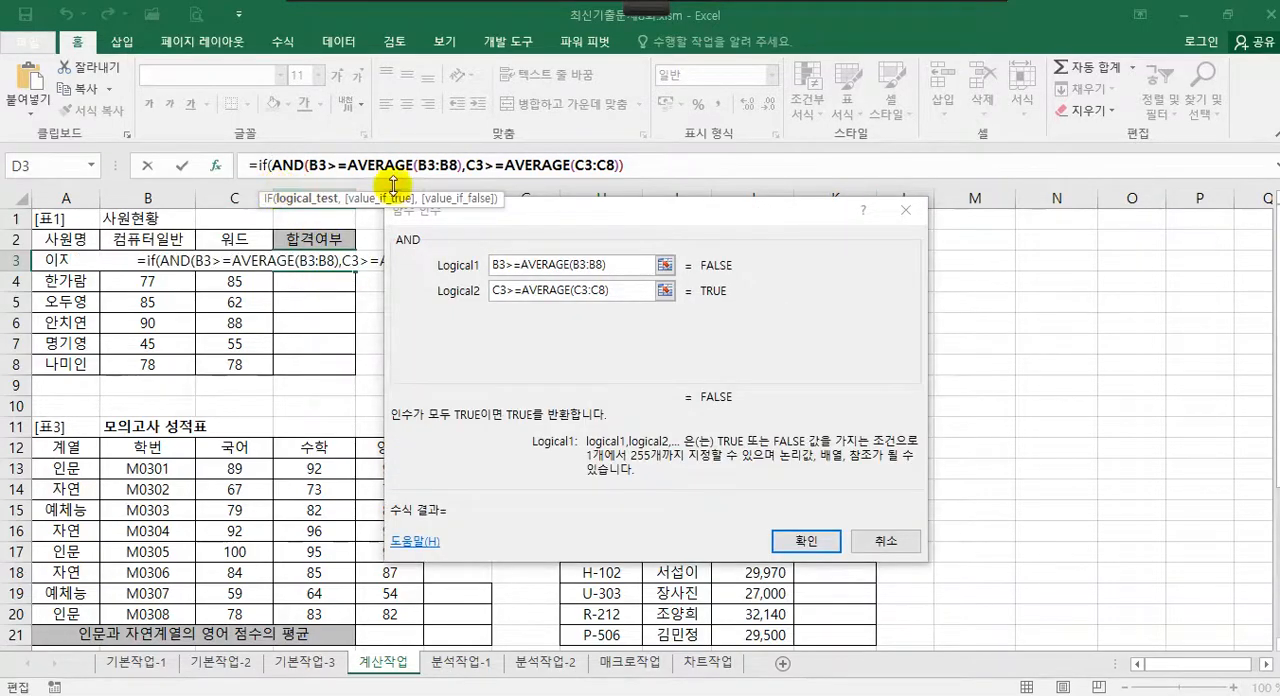
{"action": "left_click", "coordinate": [682, 175]}
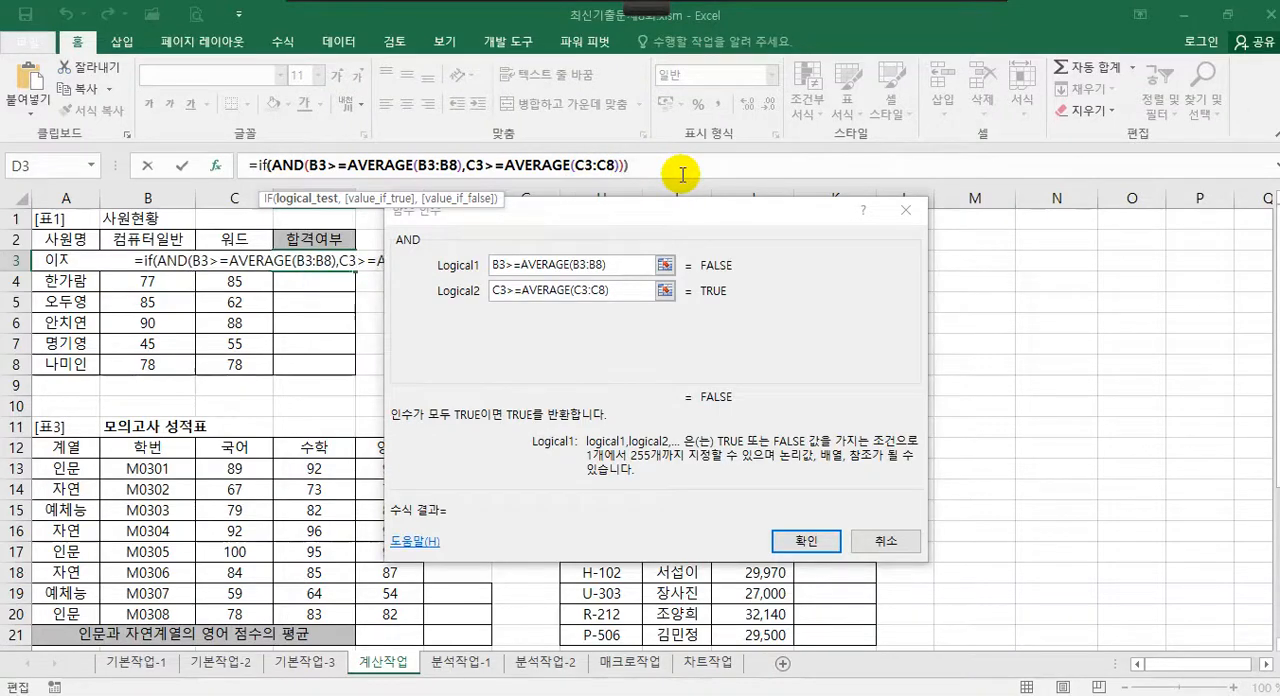
{"action": "type", "text": ")"}
{"action": "left_click", "coordinate": [268, 165]}
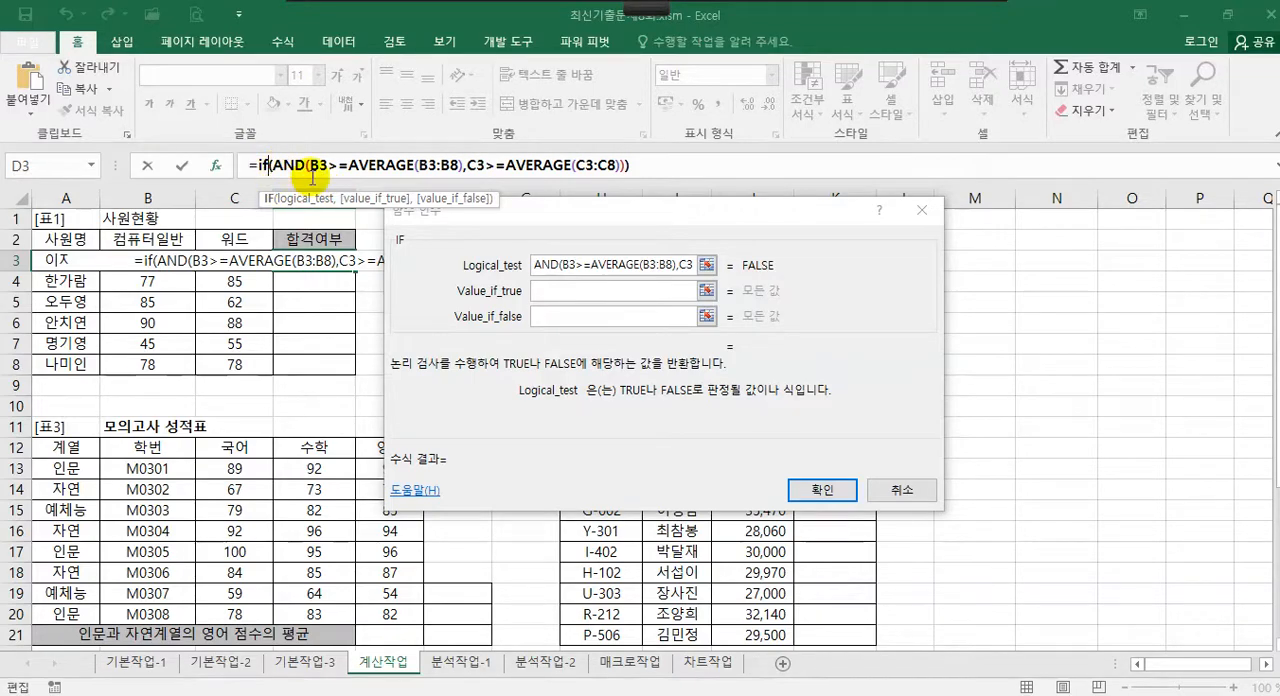
Remove the IF wrapper from the AND expression and enter it again with matching parentheses, returning to the IF arguments
{"action": "key", "text": "BackSpace"}
{"action": "left_click", "coordinate": [651, 166]}
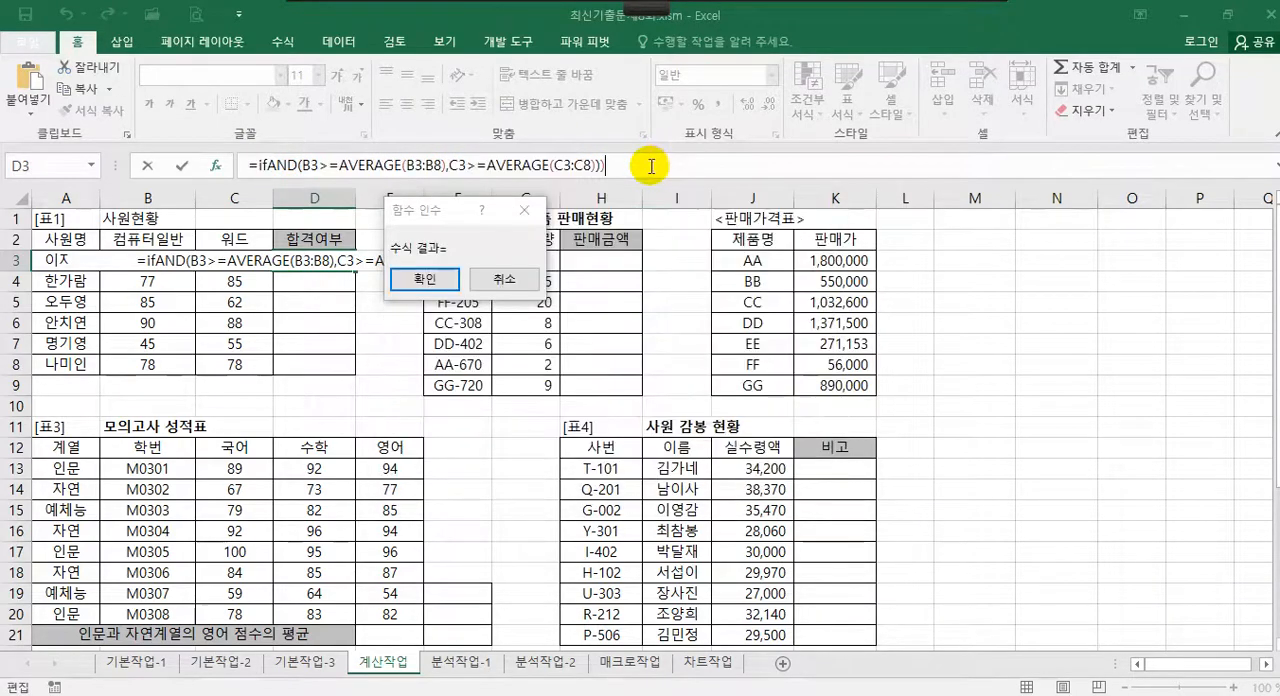
{"action": "key", "text": "BackSpace"}
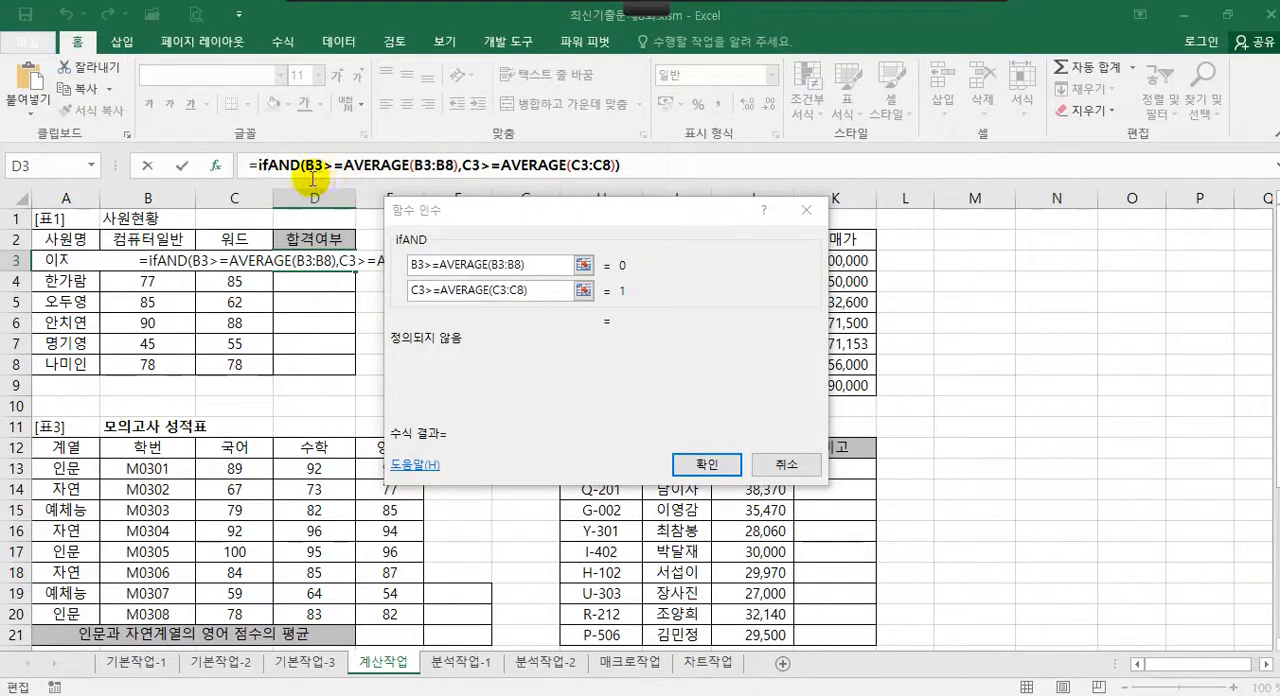
{"action": "key", "text": "BackSpace"}
{"action": "key", "text": "BackSpace"}
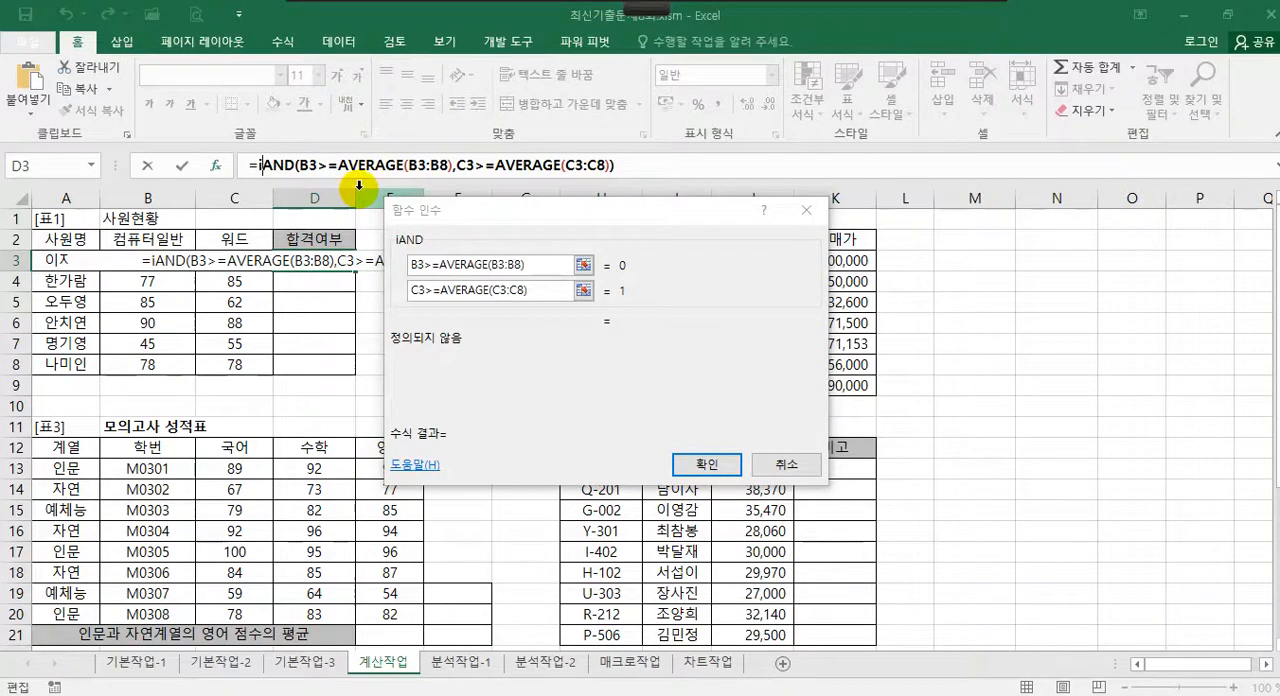
{"action": "type", "text": "if"}
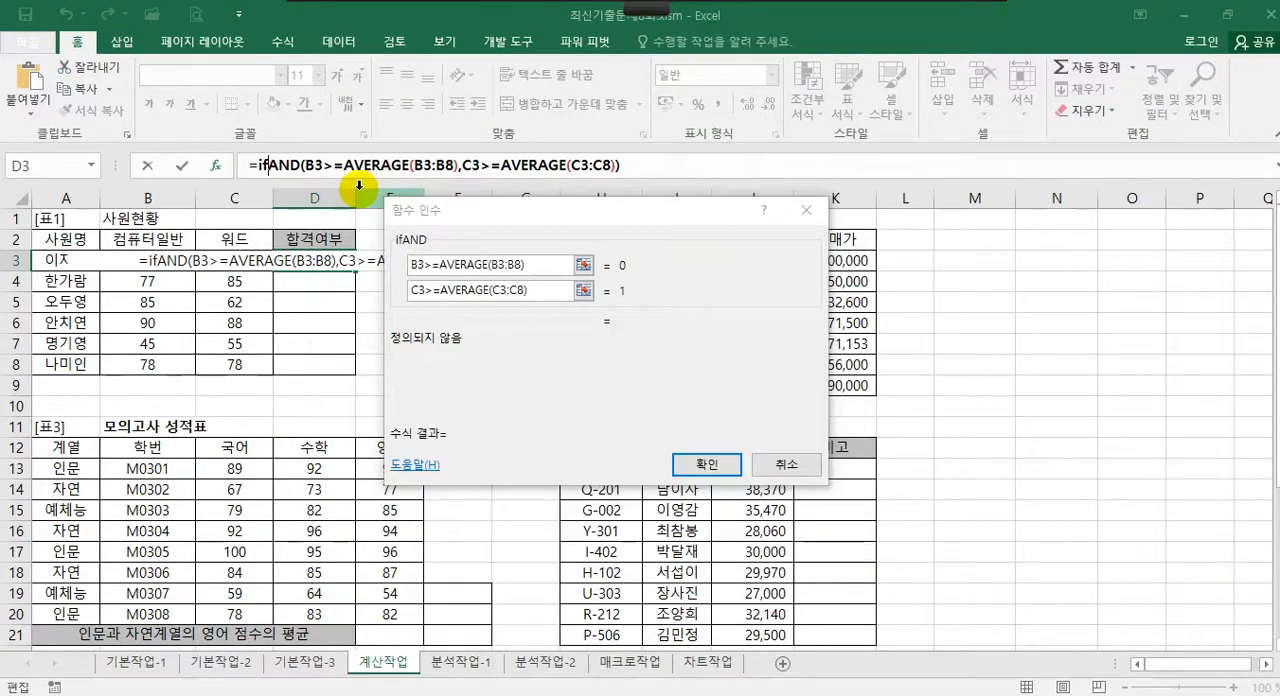
{"action": "type", "text": "("}
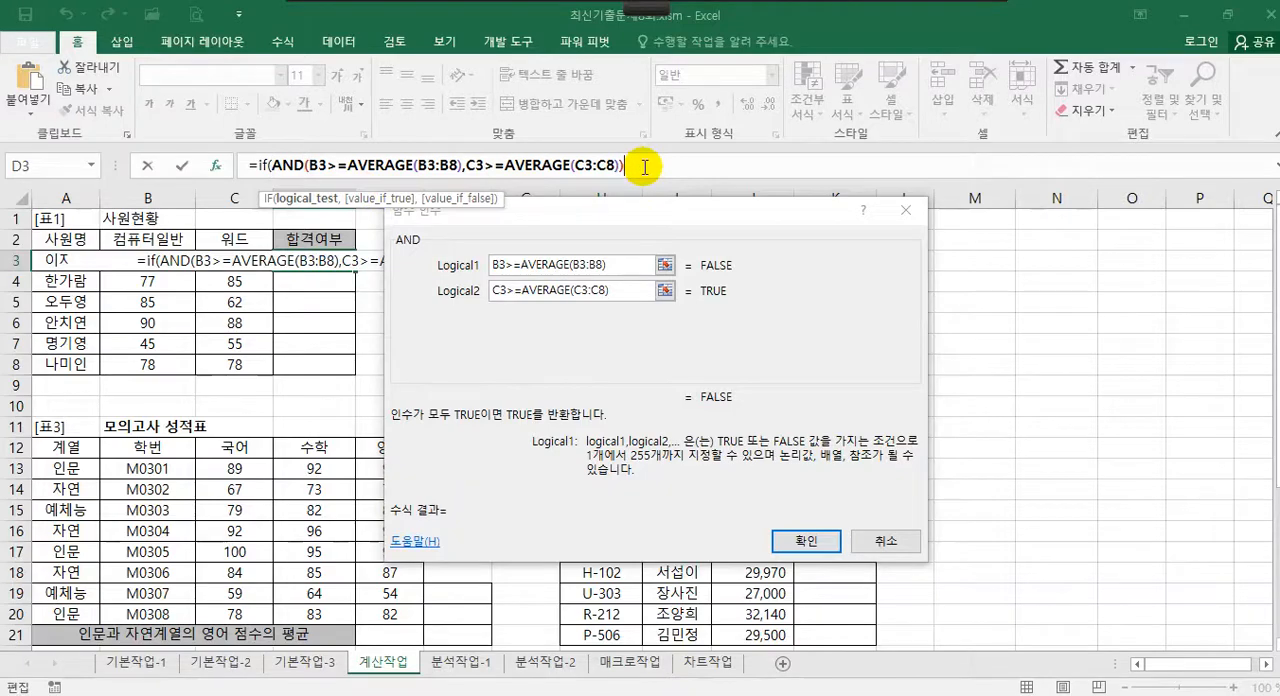
{"action": "type", "text": ")"}
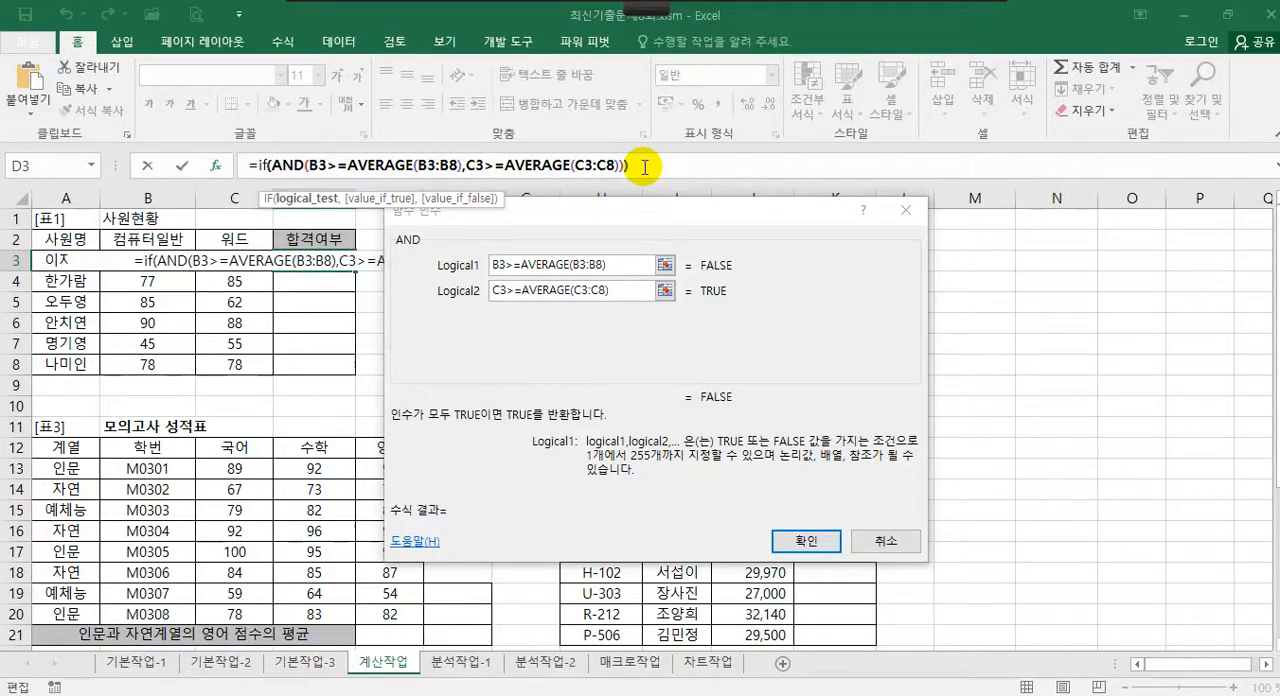
{"action": "left_click", "coordinate": [645, 167]}
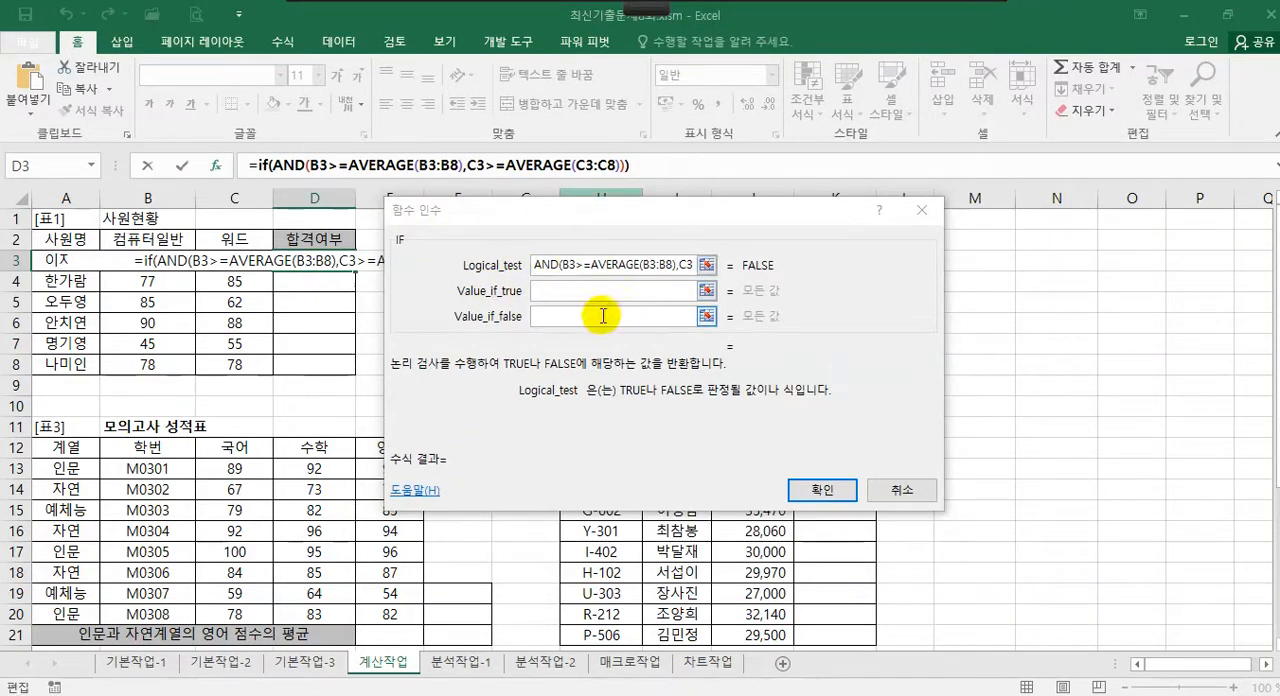
Set the value returned by the IF function when the condition is true to "합격"
{"action": "left_click", "coordinate": [560, 292]}
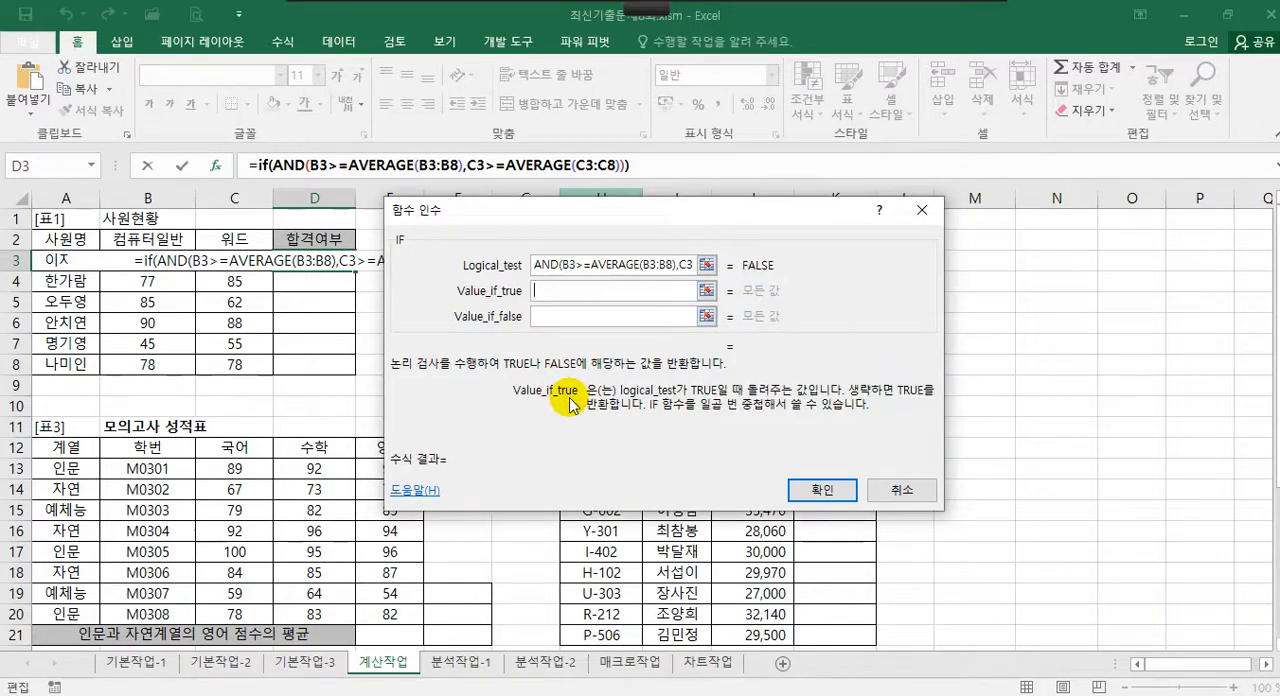
{"action": "type", "text": "\"qn"}
{"action": "key", "text": "BackSpace"}
{"action": "key", "text": "BackSpace"}
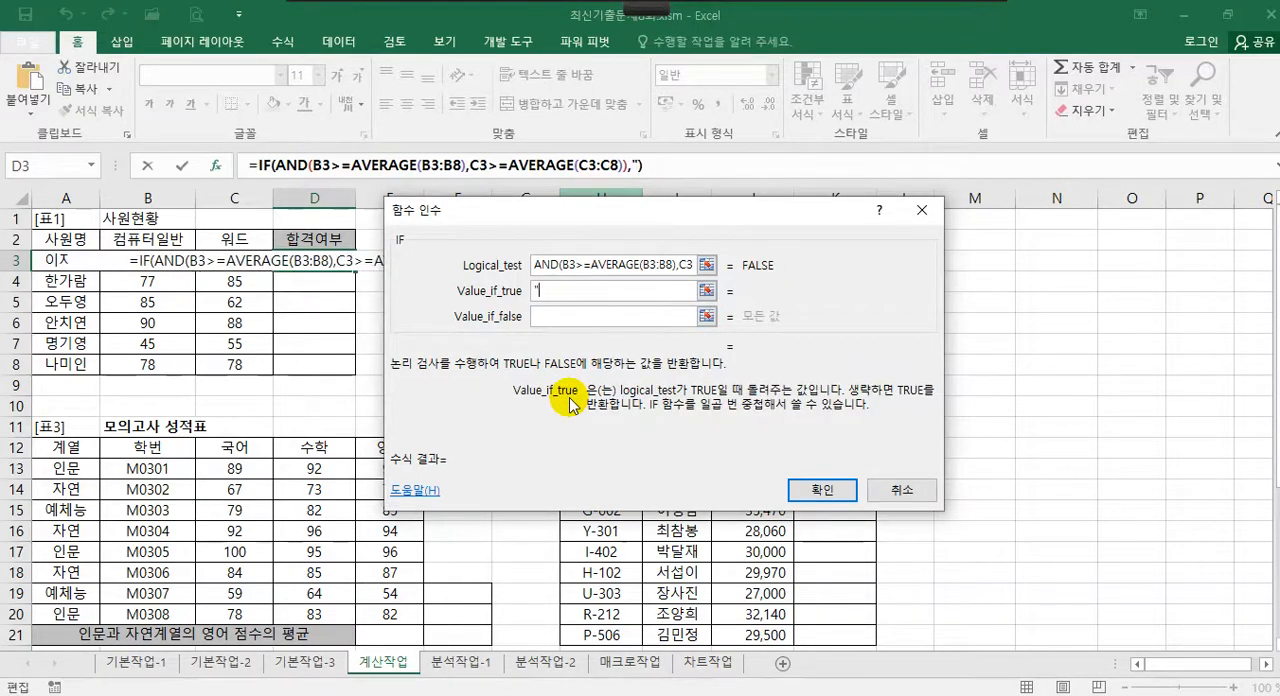
{"action": "type", "text": "합격"}
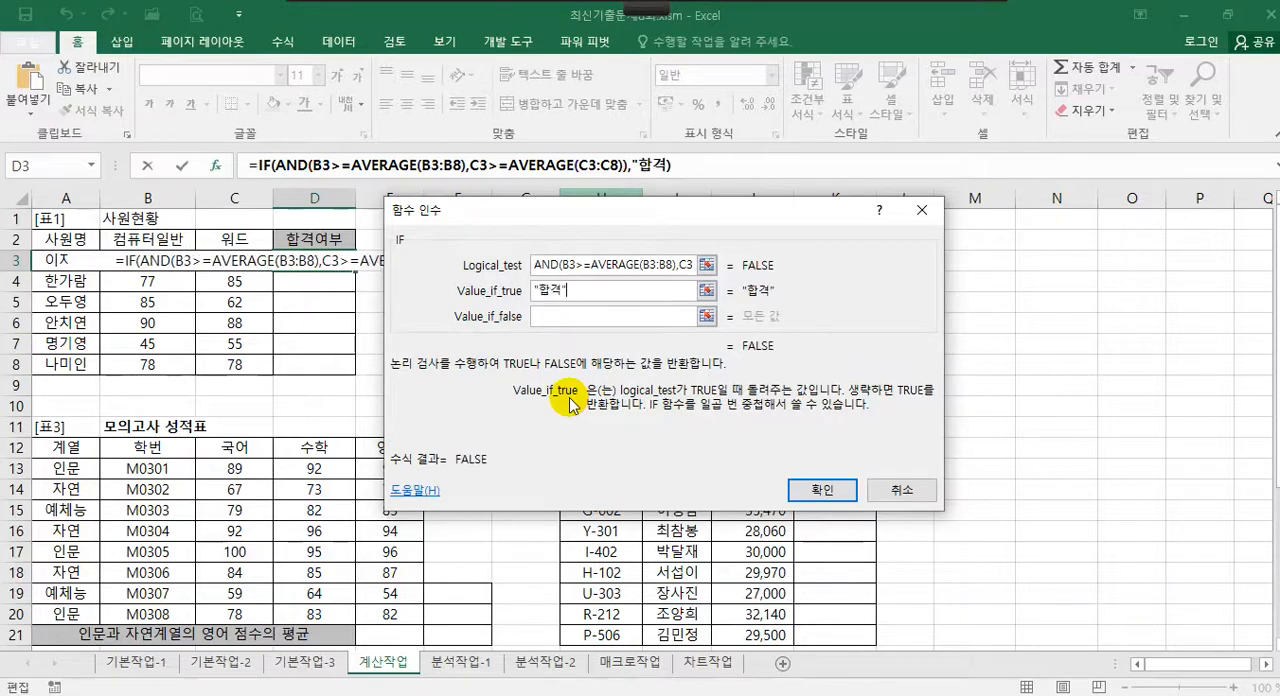
{"action": "type", "text": "\""}
Set the value returned when the condition is false to "불합격" and confirm the formula in D3
{"action": "left_click", "coordinate": [559, 318]}
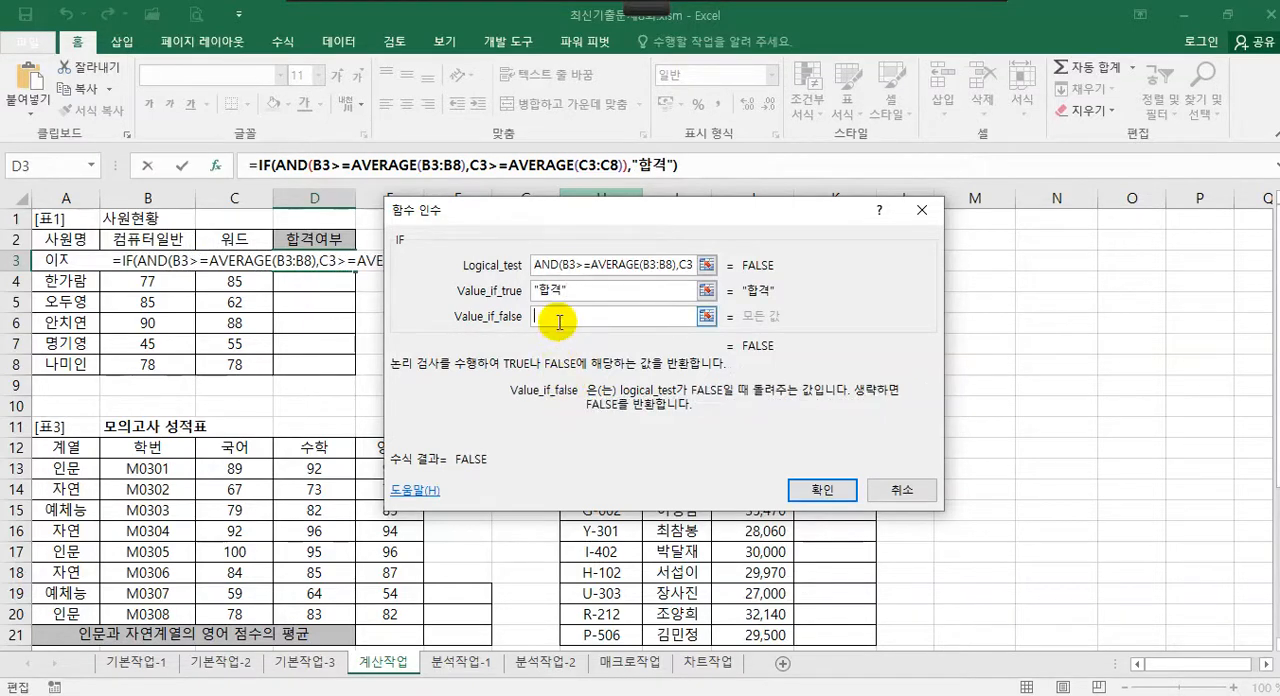
{"action": "type", "text": "\"ㅂ"}
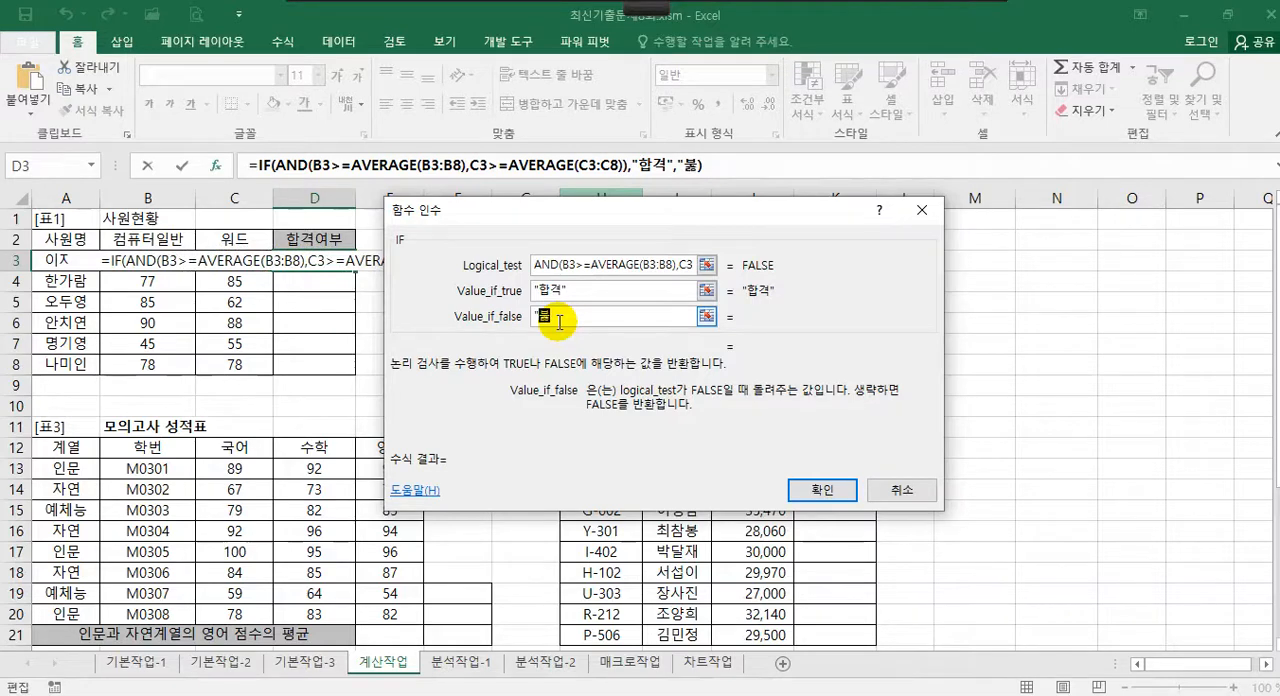
{"action": "type", "text": "합ㄱ"}
{"action": "type", "text": "\""}
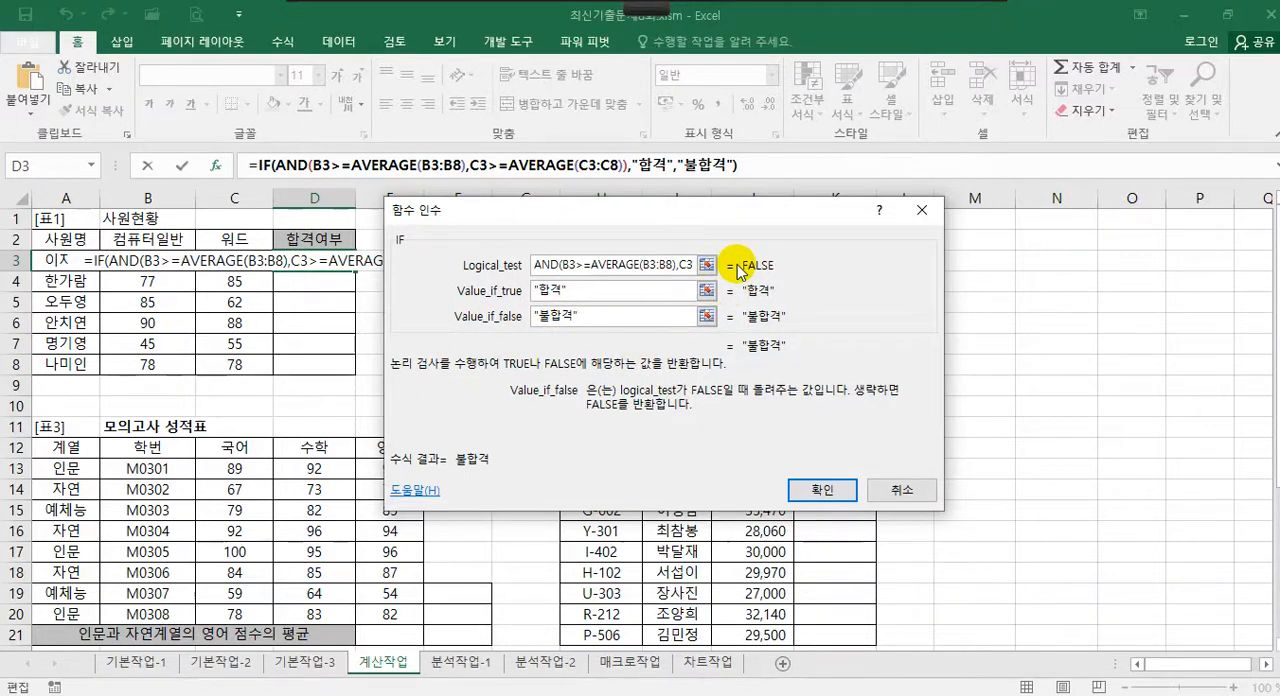
{"action": "left_click", "coordinate": [824, 489]}
Fill the pass/fail formula from D3 down to D8 and select cell H3 in the 판매금액 column
{"action": "left_click_drag", "start_coordinate": [355, 270], "coordinate": [353, 378]}
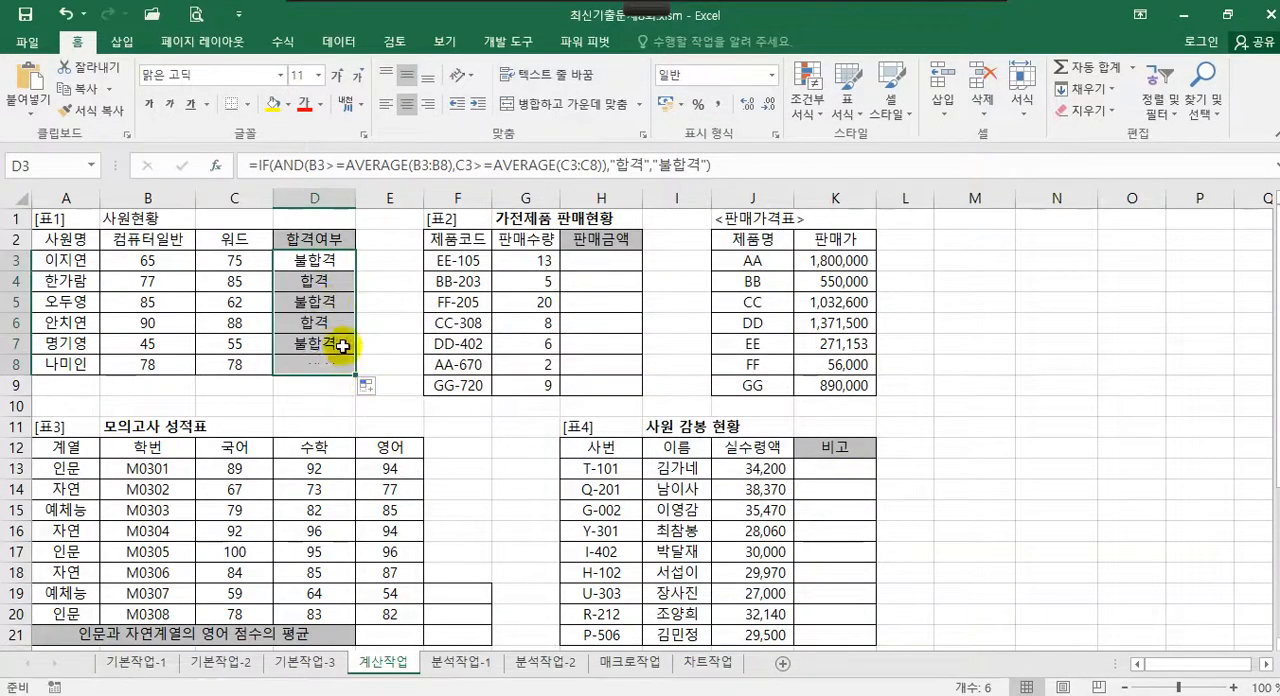
{"action": "left_click", "coordinate": [338, 285]}
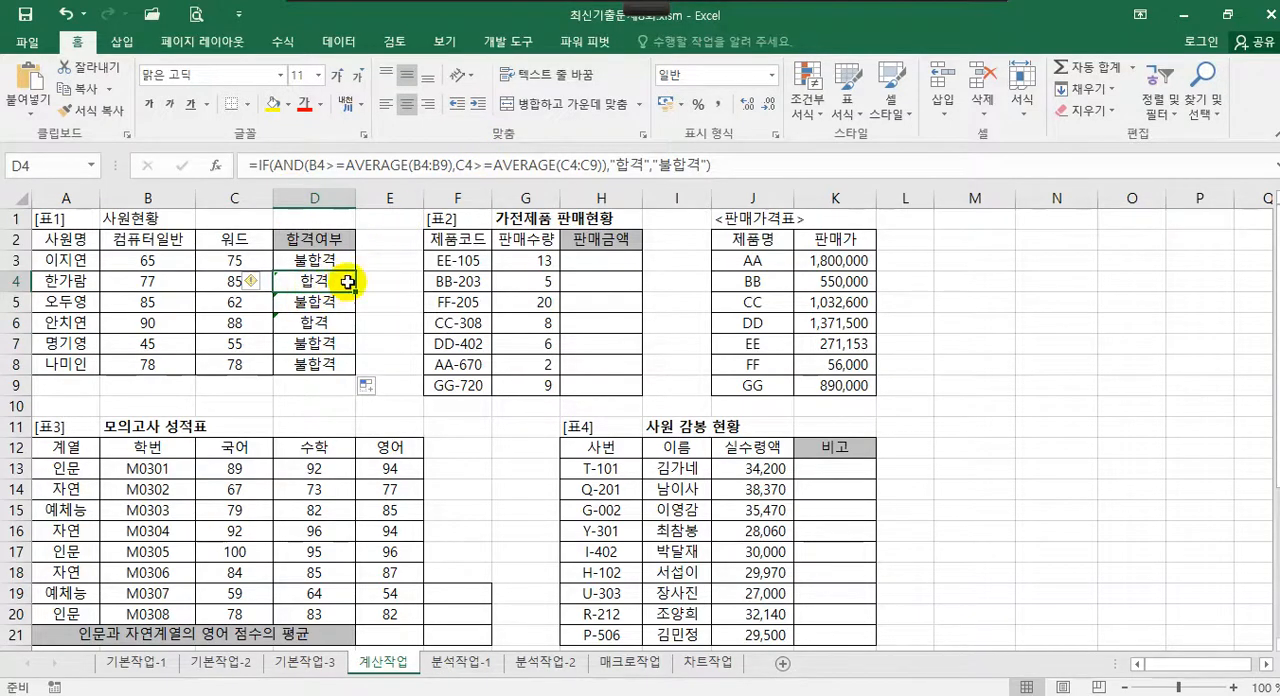
{"action": "left_click", "coordinate": [626, 262]}
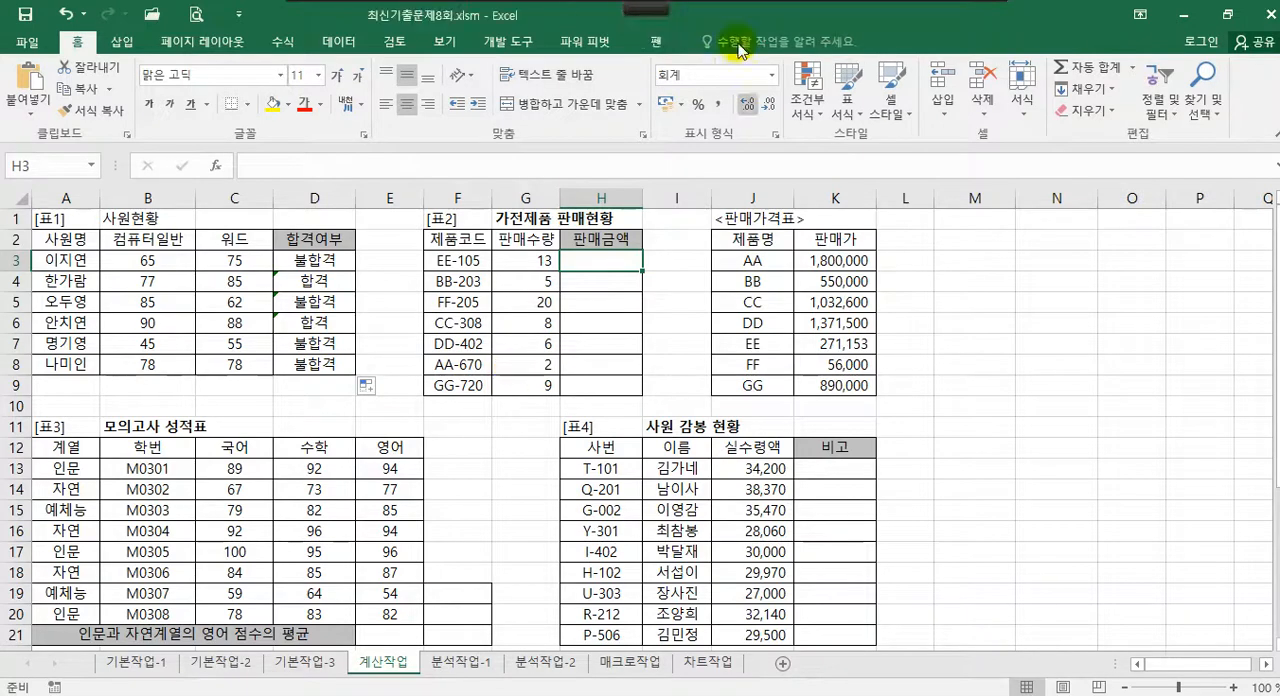
{"action": "mouse_move", "coordinate": [408, 6]}
{"action": "left_click", "coordinate": [378, 30]}
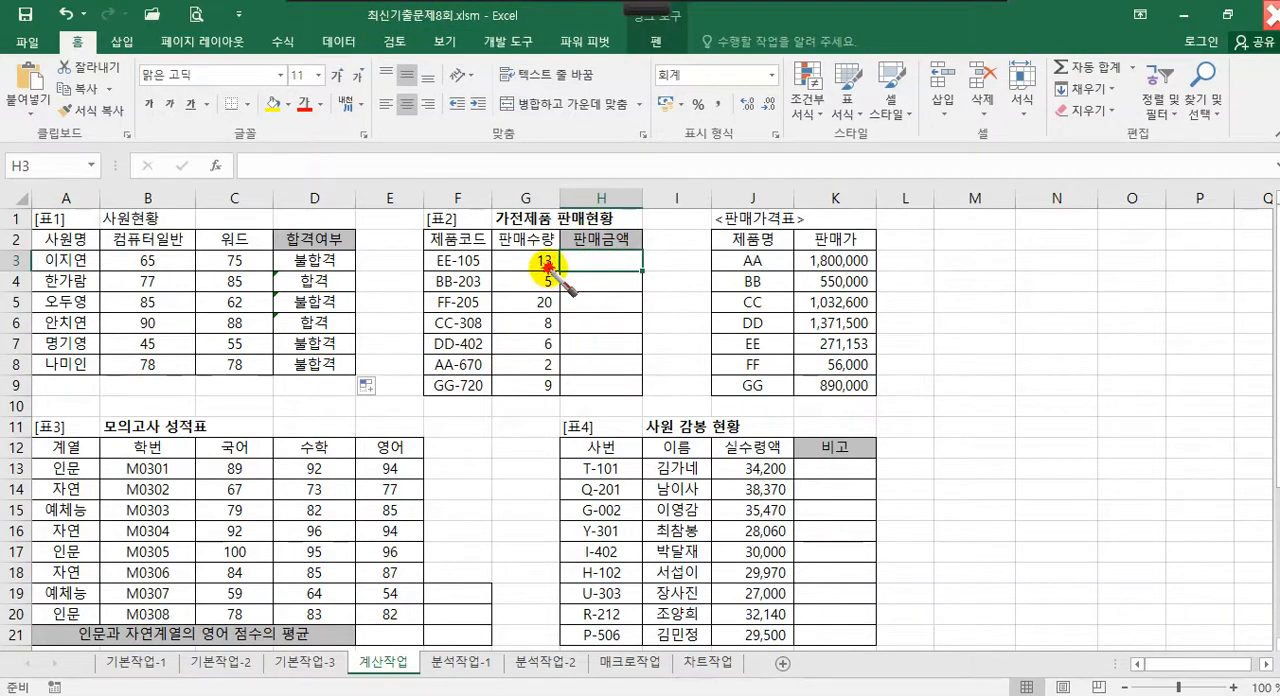
{"action": "mouse_move", "coordinate": [546, 262]}
{"action": "left_mouse_down"}
{"action": "mouse_move", "coordinate": [524, 268]}
{"action": "mouse_move", "coordinate": [552, 256]}
{"action": "left_mouse_up"}
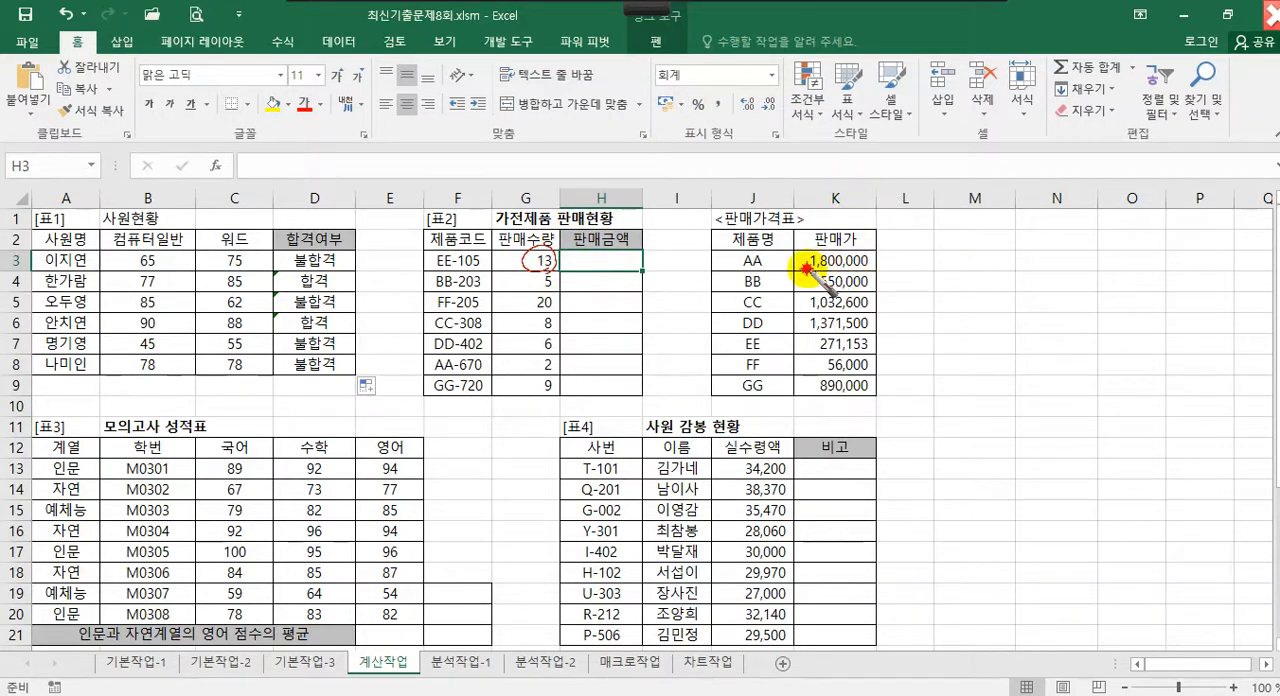
{"action": "left_click_drag", "start_coordinate": [806, 268], "coordinate": [872, 268]}
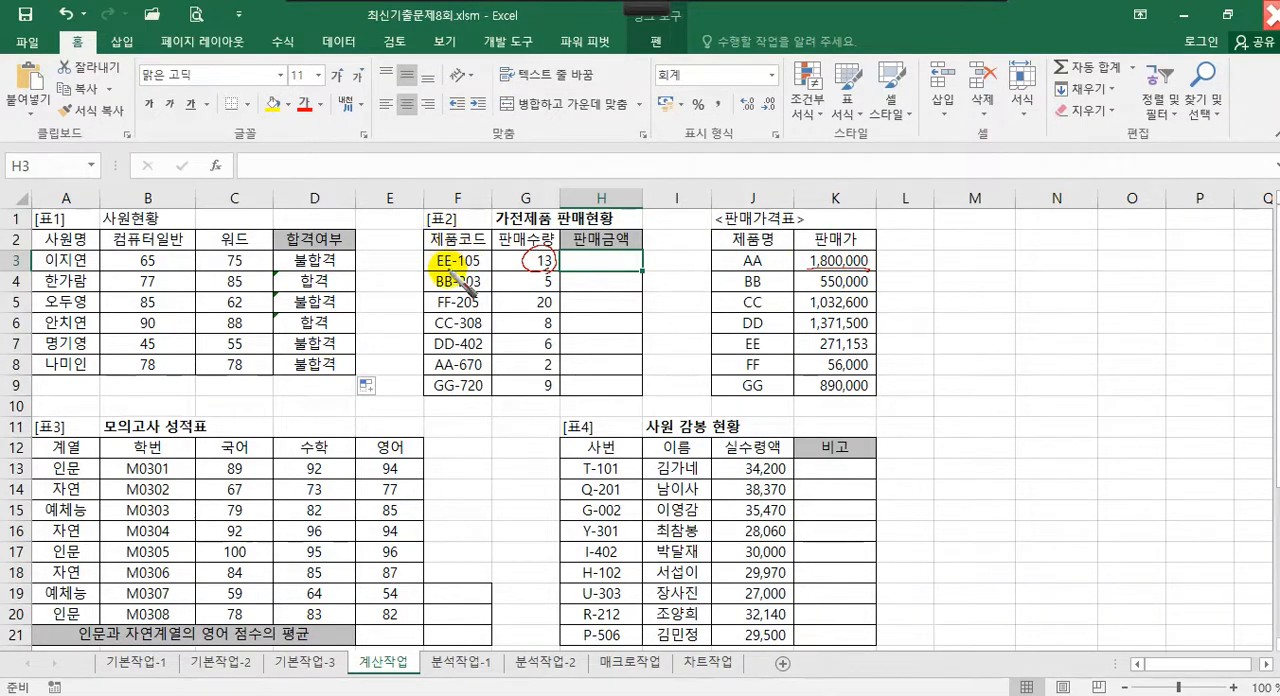
{"action": "left_click_drag", "start_coordinate": [450, 252], "coordinate": [444, 272]}
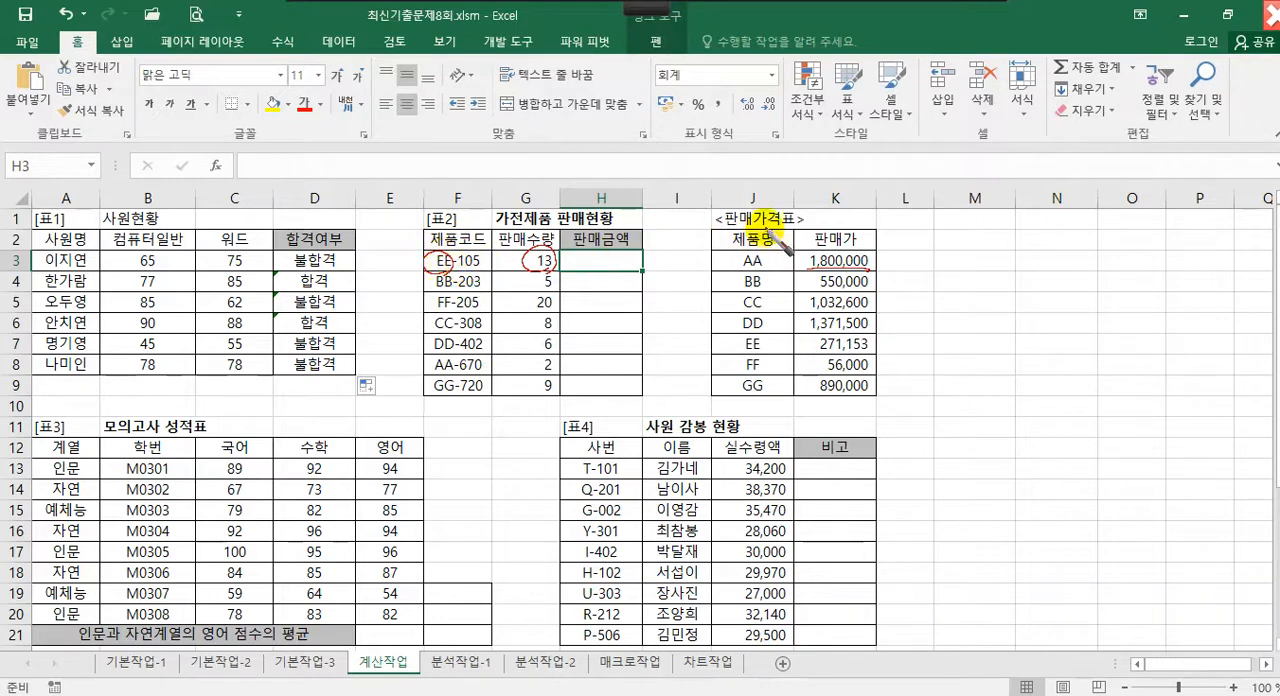
{"action": "mouse_move", "coordinate": [757, 229]}
{"action": "left_mouse_down"}
{"action": "mouse_move", "coordinate": [729, 220]}
{"action": "mouse_move", "coordinate": [752, 232]}
{"action": "mouse_move", "coordinate": [735, 250]}
{"action": "mouse_move", "coordinate": [751, 266]}
{"action": "mouse_move", "coordinate": [756, 254]}
{"action": "left_mouse_up"}
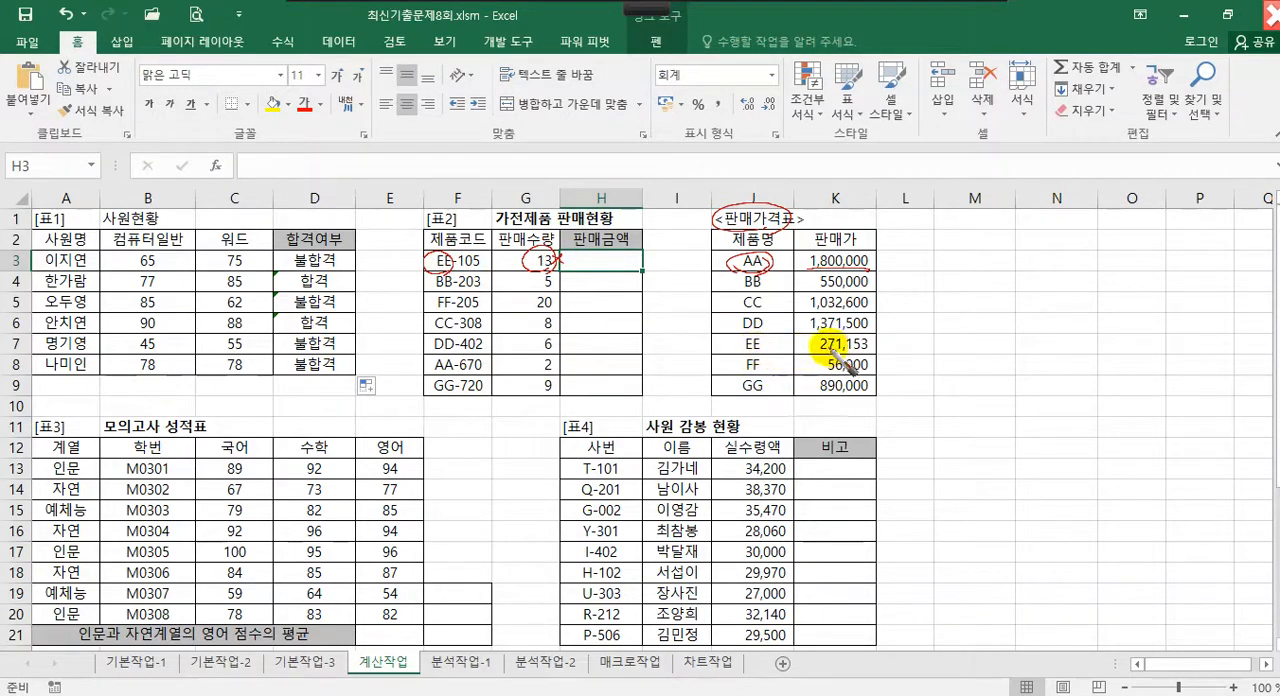
{"action": "left_click_drag", "start_coordinate": [806, 351], "coordinate": [870, 352]}
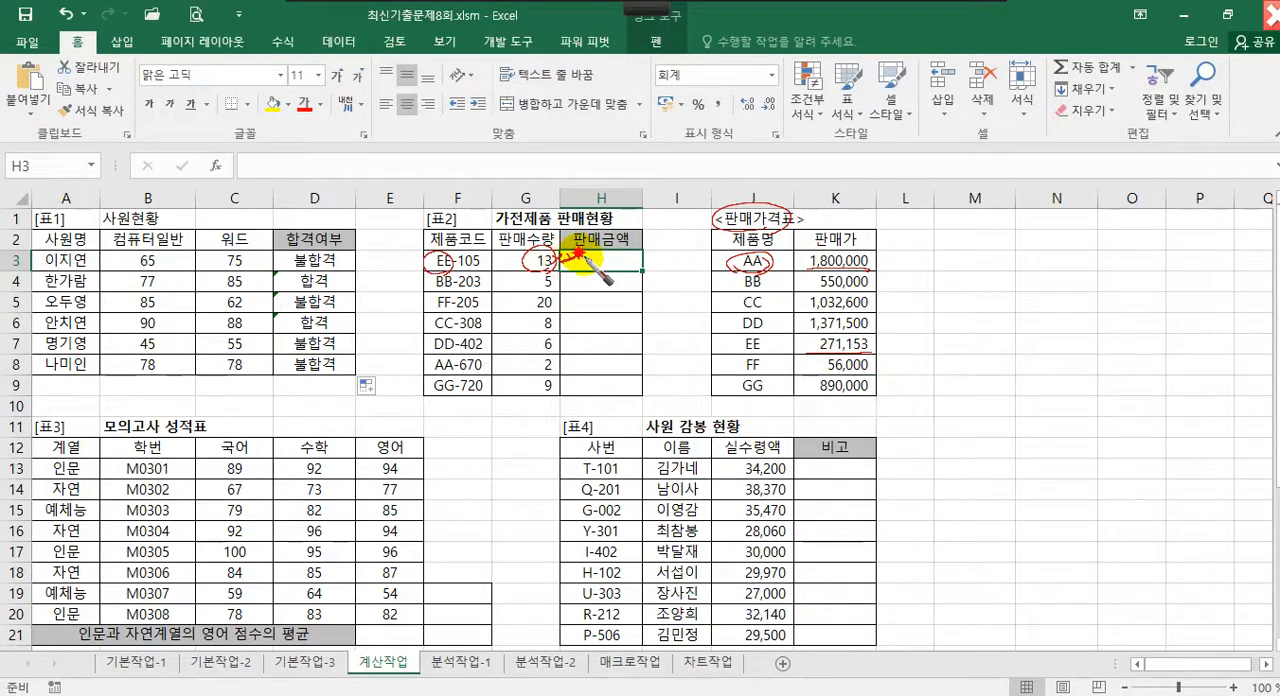
{"action": "left_click_drag", "start_coordinate": [590, 256], "coordinate": [648, 272]}
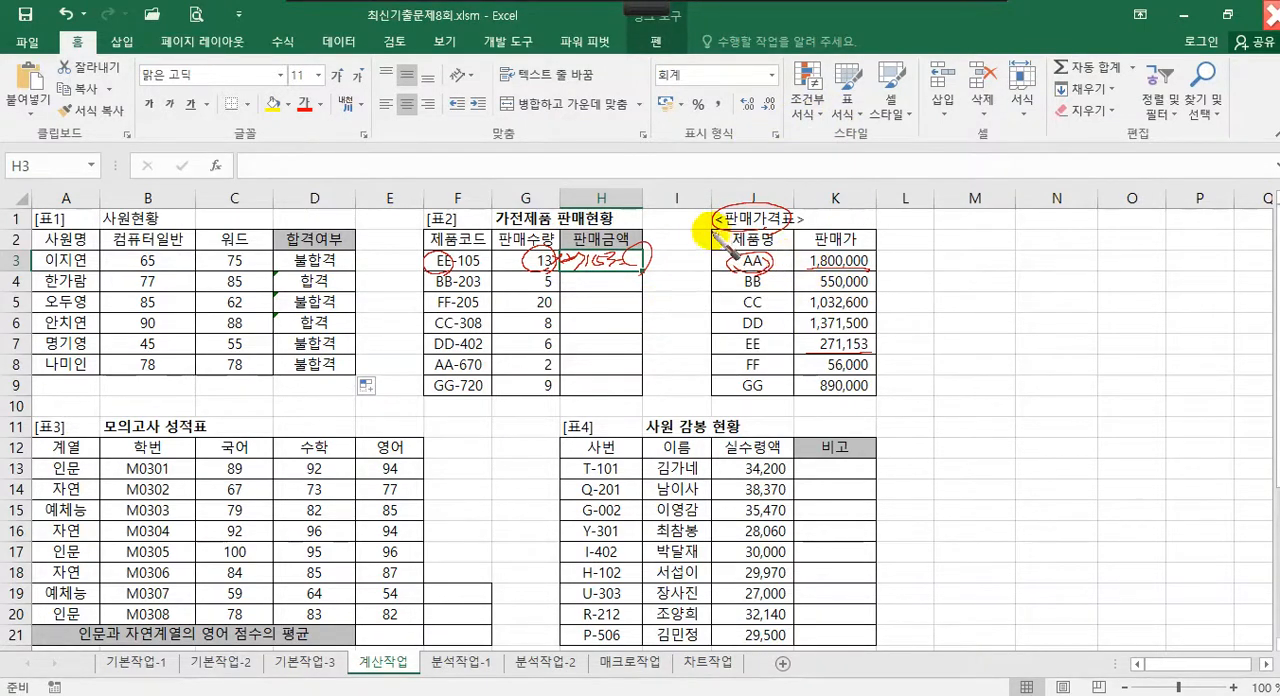
{"action": "mouse_move", "coordinate": [706, 250]}
{"action": "left_mouse_down"}
{"action": "mouse_move", "coordinate": [890, 252]}
{"action": "mouse_move", "coordinate": [884, 360]}
{"action": "mouse_move", "coordinate": [790, 400]}
{"action": "mouse_move", "coordinate": [706, 342]}
{"action": "mouse_move", "coordinate": [710, 252]}
{"action": "left_mouse_up"}
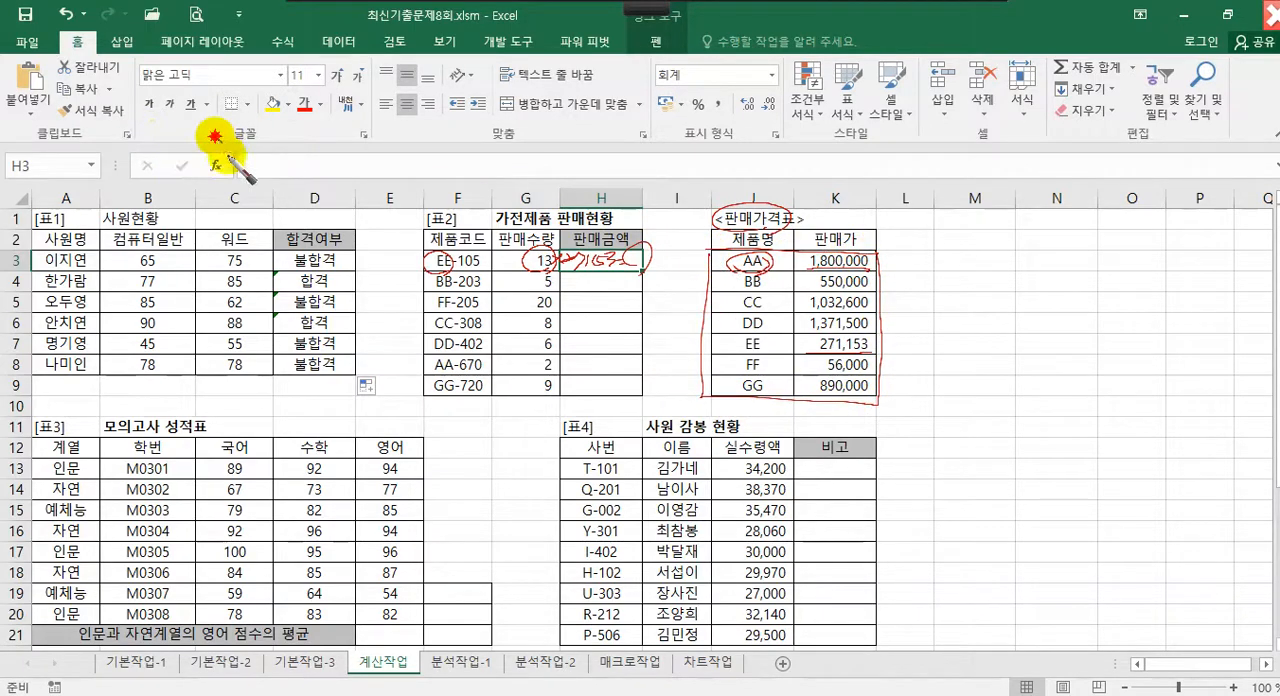
{"action": "mouse_move", "coordinate": [212, 135]}
{"action": "left_mouse_down"}
{"action": "mouse_move", "coordinate": [245, 160]}
{"action": "mouse_move", "coordinate": [271, 148]}
{"action": "mouse_move", "coordinate": [334, 157]}
{"action": "mouse_move", "coordinate": [351, 180]}
{"action": "mouse_move", "coordinate": [900, 171]}
{"action": "left_mouse_up"}
{"action": "mouse_move", "coordinate": [928, 163]}
{"action": "left_mouse_down"}
{"action": "mouse_move", "coordinate": [933, 188]}
{"action": "mouse_move", "coordinate": [1088, 164]}
{"action": "left_mouse_up"}
{"action": "left_click_drag", "start_coordinate": [1138, 128], "coordinate": [1100, 200]}
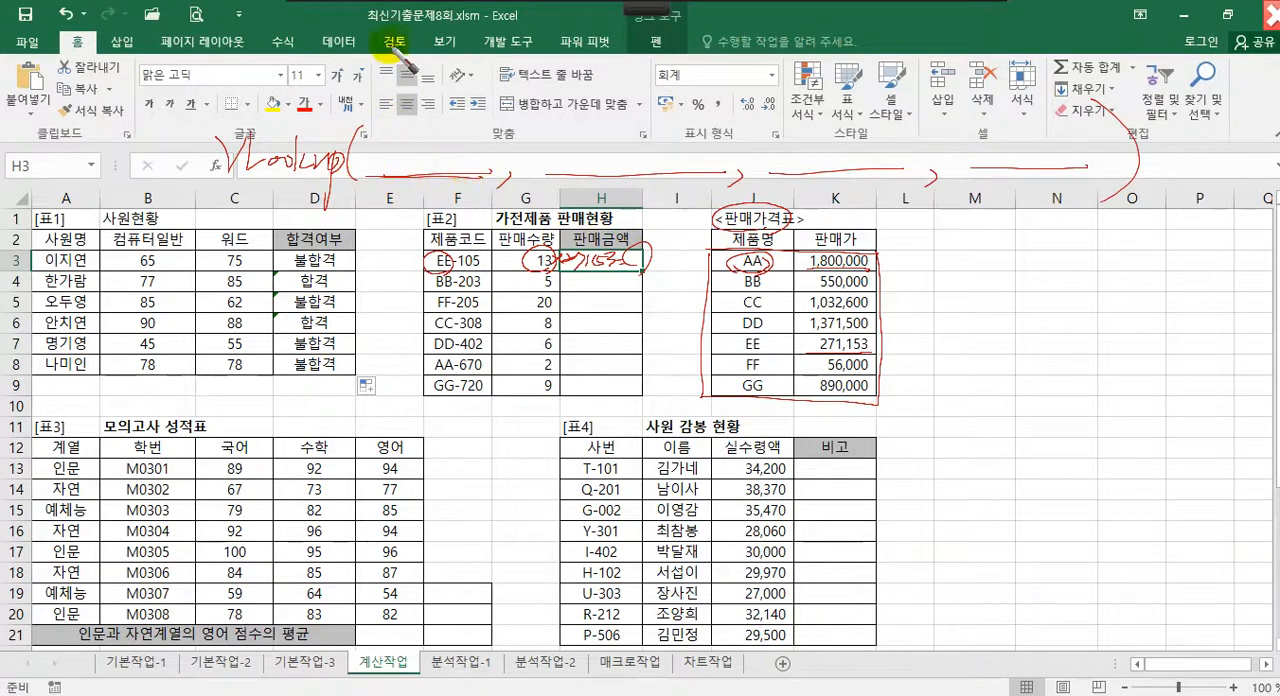
{"action": "left_click_drag", "start_coordinate": [422, 72], "coordinate": [486, 71]}
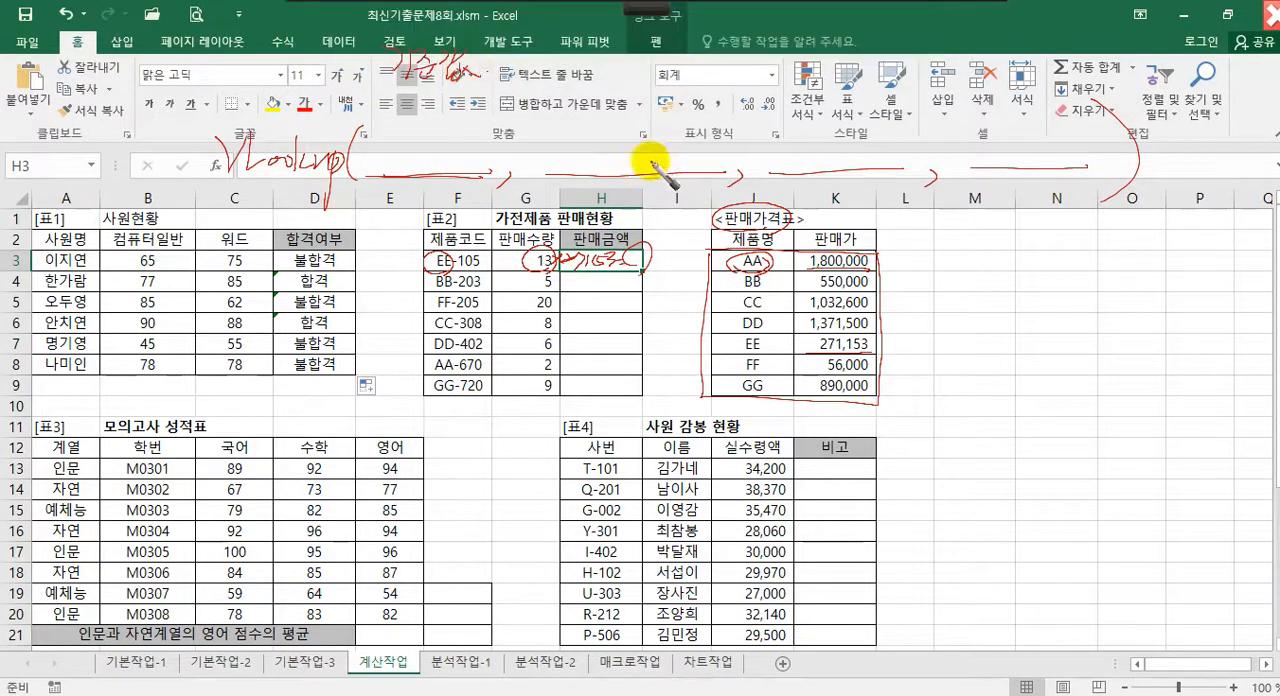
{"action": "mouse_move", "coordinate": [590, 88]}
{"action": "left_mouse_down"}
{"action": "mouse_move", "coordinate": [620, 70]}
{"action": "mouse_move", "coordinate": [660, 100]}
{"action": "left_mouse_up"}
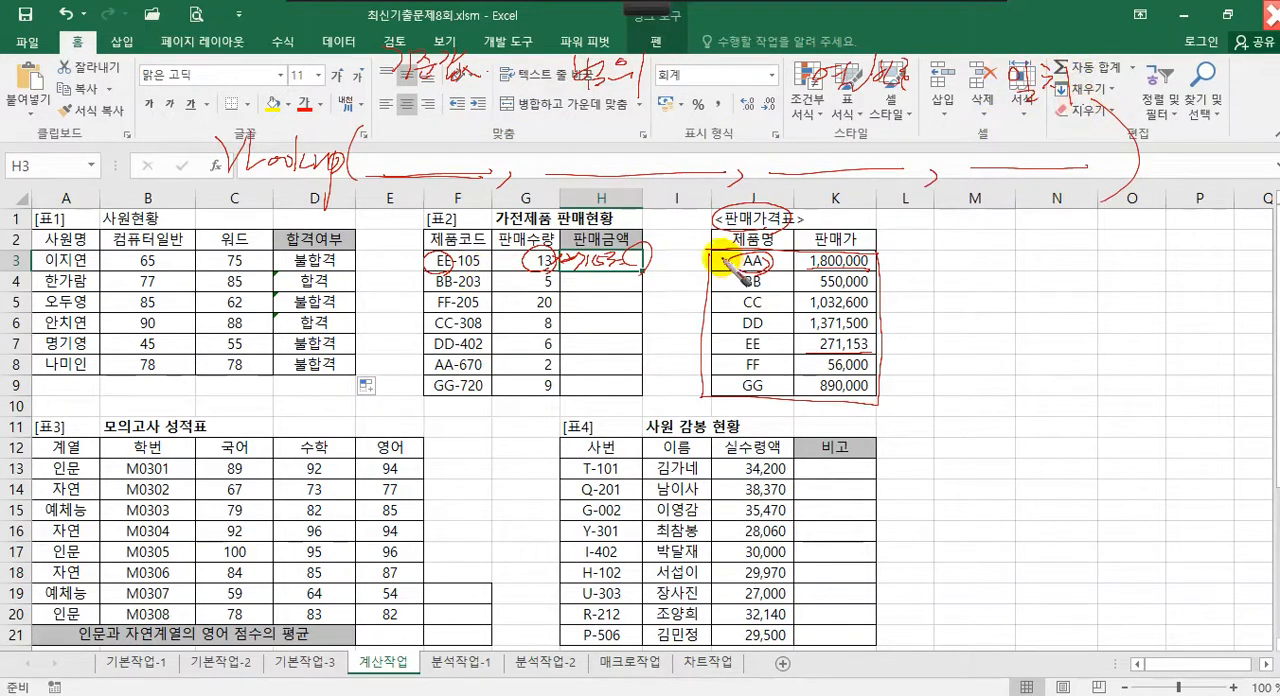
{"action": "left_click_drag", "start_coordinate": [1026, 130], "coordinate": [1040, 132]}
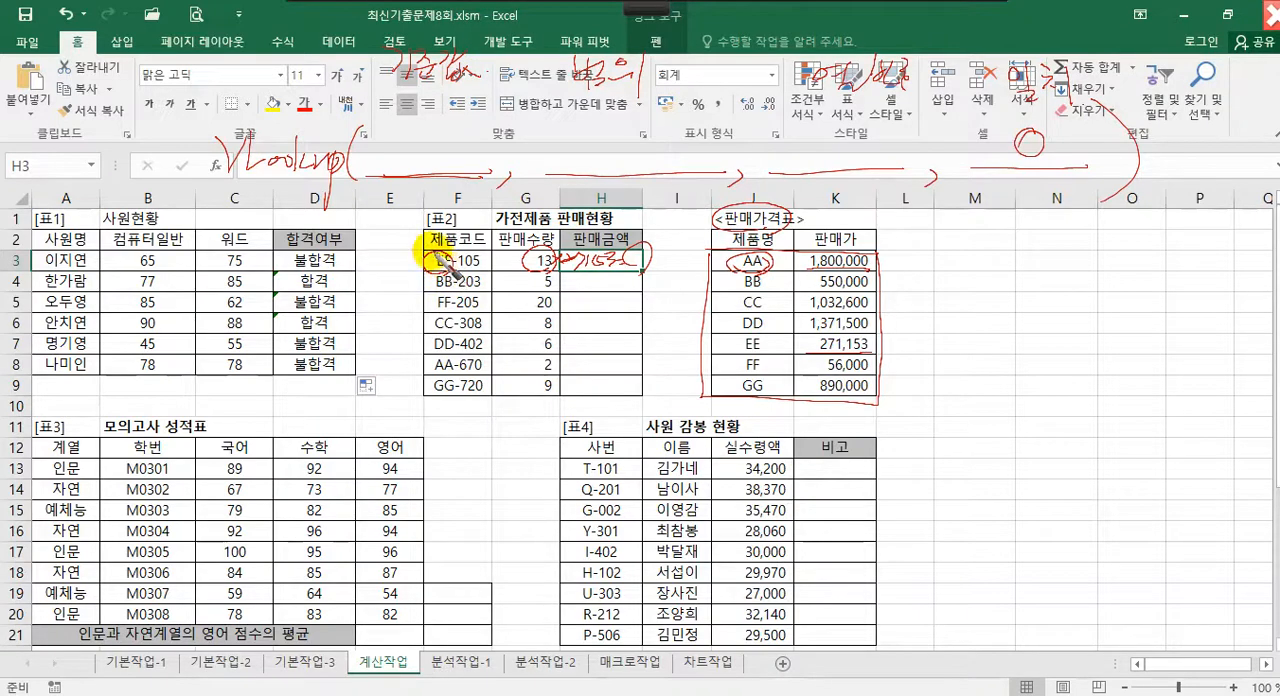
{"action": "left_click_drag", "start_coordinate": [447, 268], "coordinate": [444, 250]}
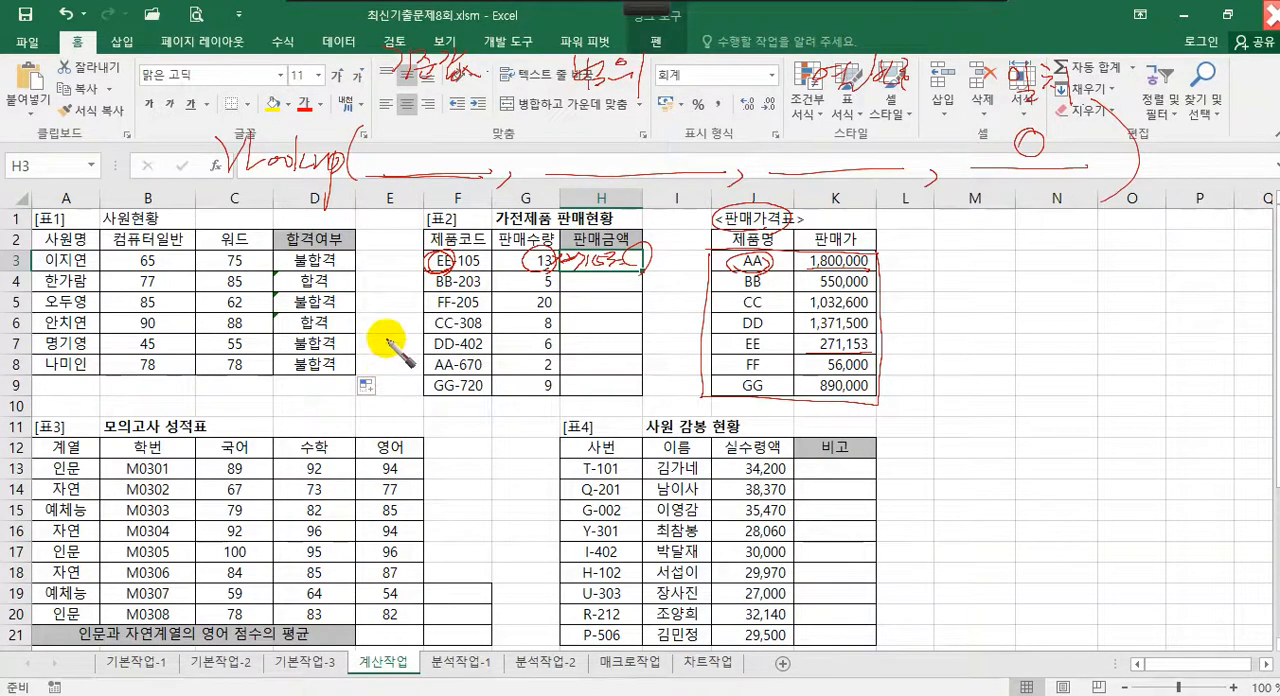
{"action": "mouse_move", "coordinate": [383, 115]}
{"action": "left_mouse_down"}
{"action": "mouse_move", "coordinate": [417, 128]}
{"action": "mouse_move", "coordinate": [437, 160]}
{"action": "mouse_move", "coordinate": [455, 131]}
{"action": "mouse_move", "coordinate": [443, 157]}
{"action": "mouse_move", "coordinate": [456, 139]}
{"action": "mouse_move", "coordinate": [459, 158]}
{"action": "mouse_move", "coordinate": [495, 157]}
{"action": "left_mouse_up"}
{"action": "left_click_drag", "start_coordinate": [497, 130], "coordinate": [499, 172]}
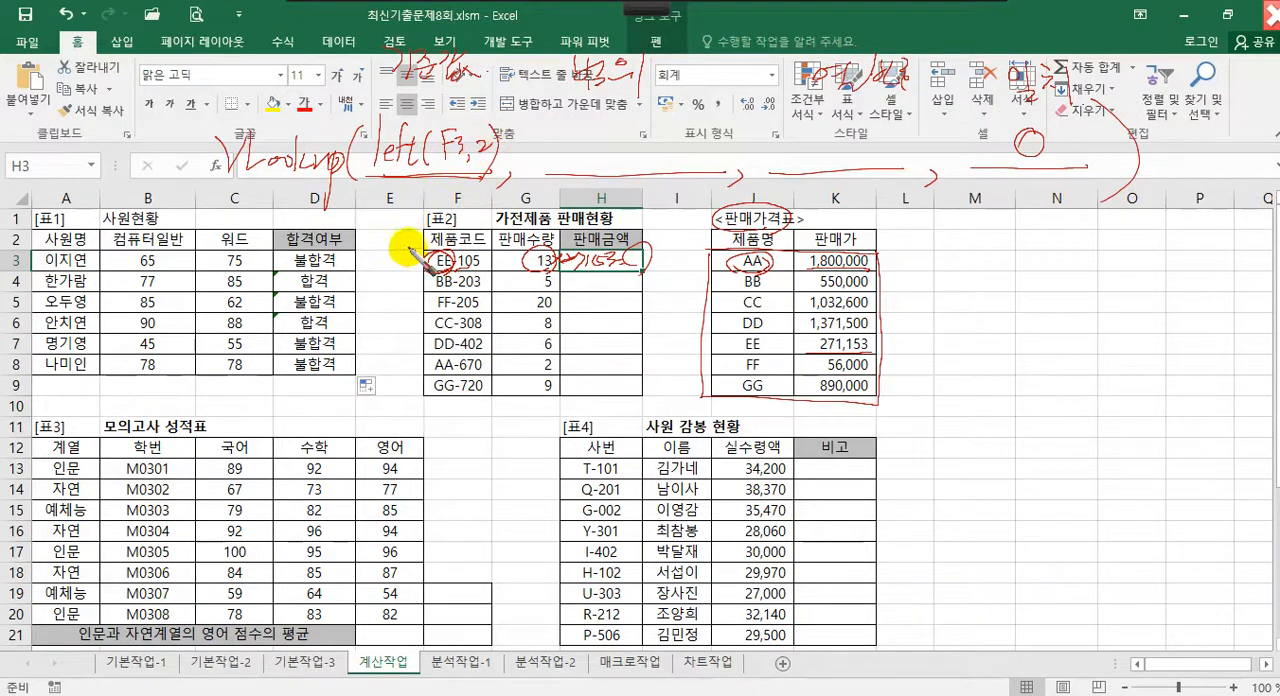
{"action": "left_click_drag", "start_coordinate": [404, 186], "coordinate": [415, 202]}
{"action": "left_click_drag", "start_coordinate": [400, 190], "coordinate": [432, 196]}
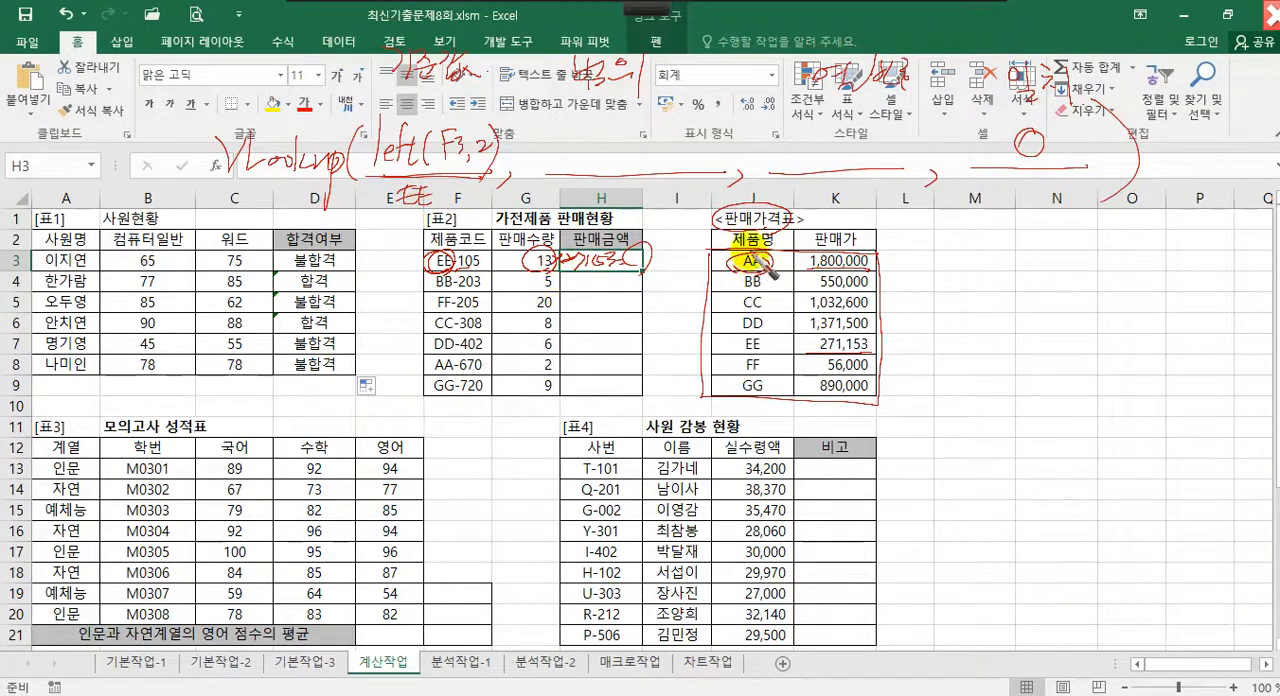
{"action": "mouse_move", "coordinate": [713, 254]}
{"action": "left_mouse_down"}
{"action": "mouse_move", "coordinate": [885, 250]}
{"action": "mouse_move", "coordinate": [885, 388]}
{"action": "mouse_move", "coordinate": [750, 404]}
{"action": "mouse_move", "coordinate": [711, 257]}
{"action": "left_mouse_up"}
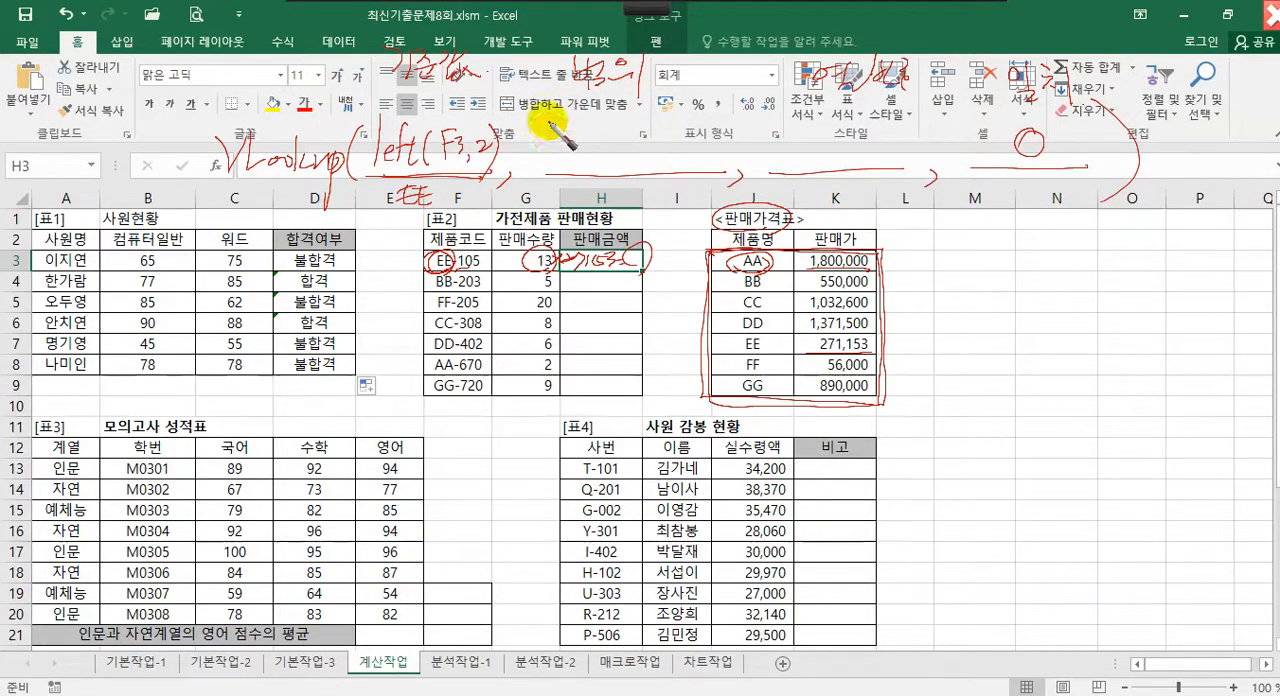
{"action": "left_click_drag", "start_coordinate": [557, 138], "coordinate": [584, 136]}
{"action": "mouse_move", "coordinate": [573, 137]}
{"action": "left_mouse_down"}
{"action": "mouse_move", "coordinate": [556, 167]}
{"action": "mouse_move", "coordinate": [643, 129]}
{"action": "mouse_move", "coordinate": [672, 143]}
{"action": "mouse_move", "coordinate": [668, 177]}
{"action": "left_mouse_up"}
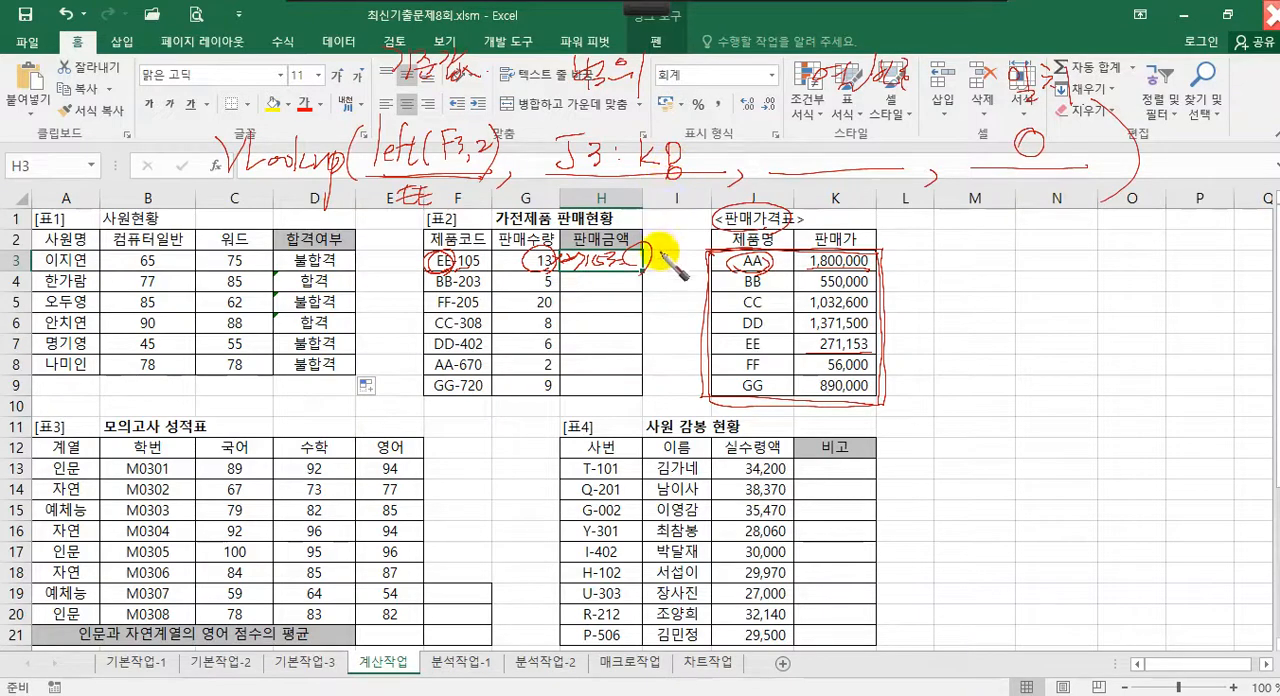
{"action": "mouse_move", "coordinate": [651, 264]}
{"action": "left_mouse_down"}
{"action": "mouse_move", "coordinate": [650, 356]}
{"action": "mouse_move", "coordinate": [672, 318]}
{"action": "left_mouse_up"}
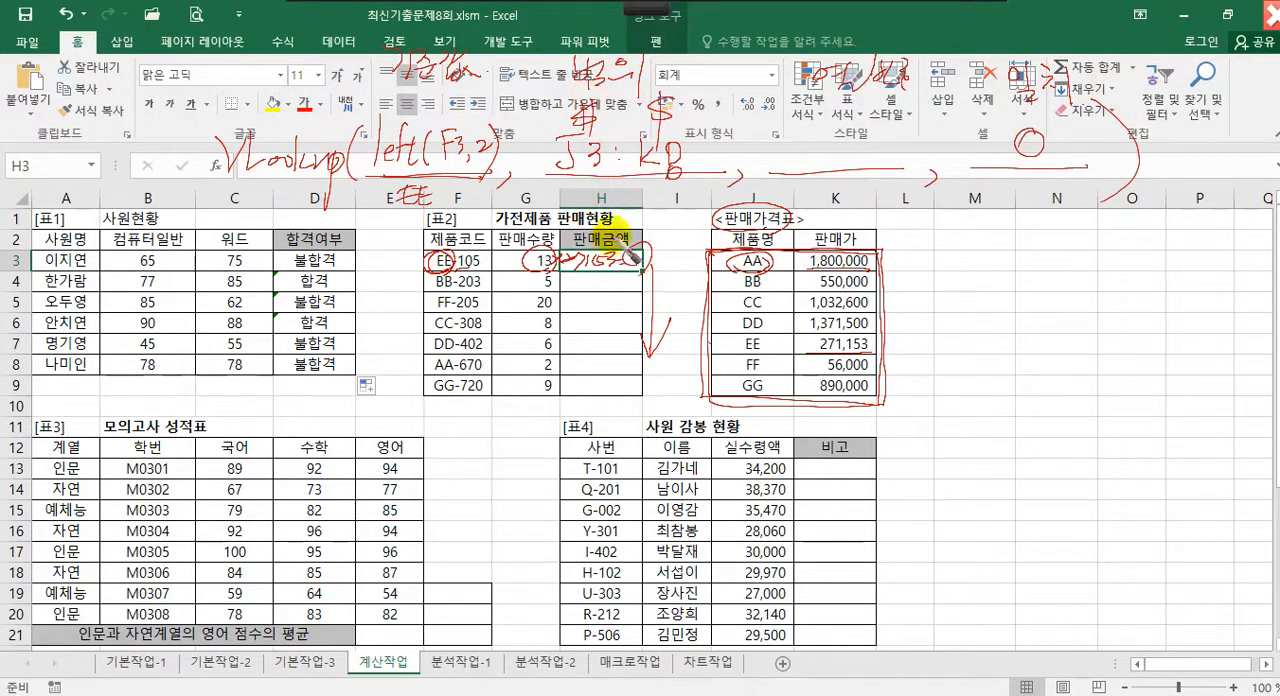
{"action": "left_click_drag", "start_coordinate": [759, 297], "coordinate": [722, 345]}
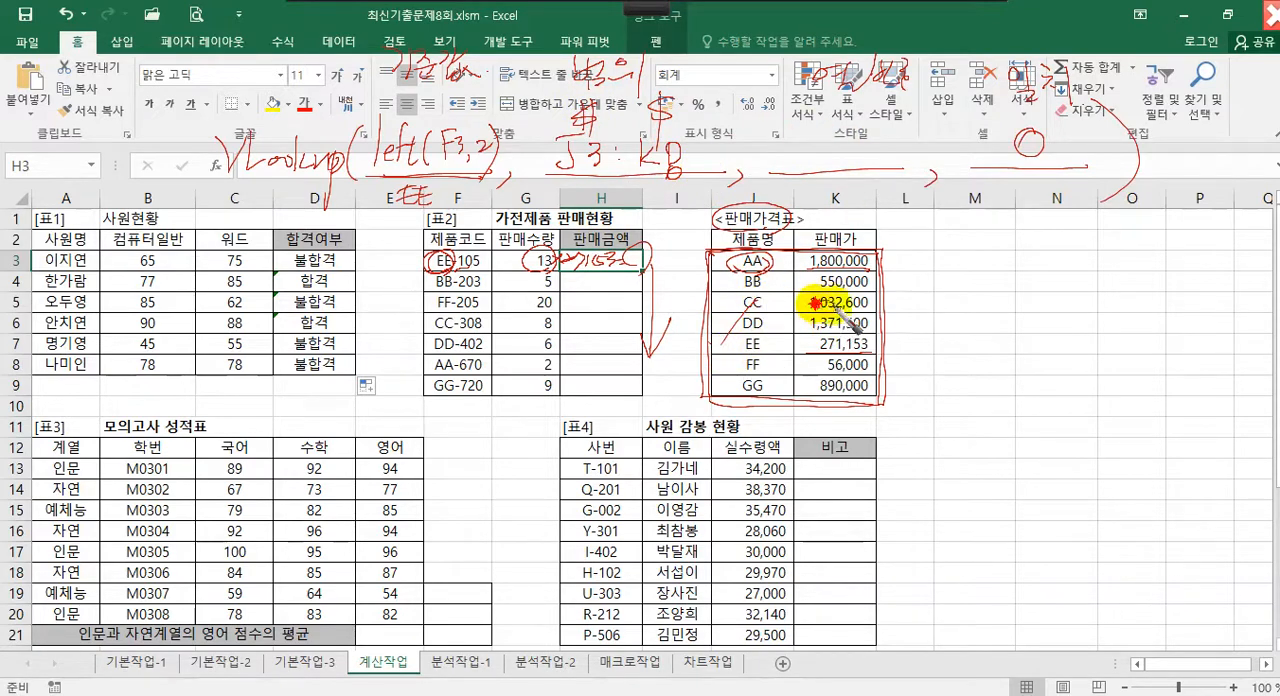
Mark the price column and handwrite 2 as the column number in the VLOOKUP outline, then clear the annotations
{"action": "left_click_drag", "start_coordinate": [815, 306], "coordinate": [882, 319]}
{"action": "left_click_drag", "start_coordinate": [828, 138], "coordinate": [852, 156]}
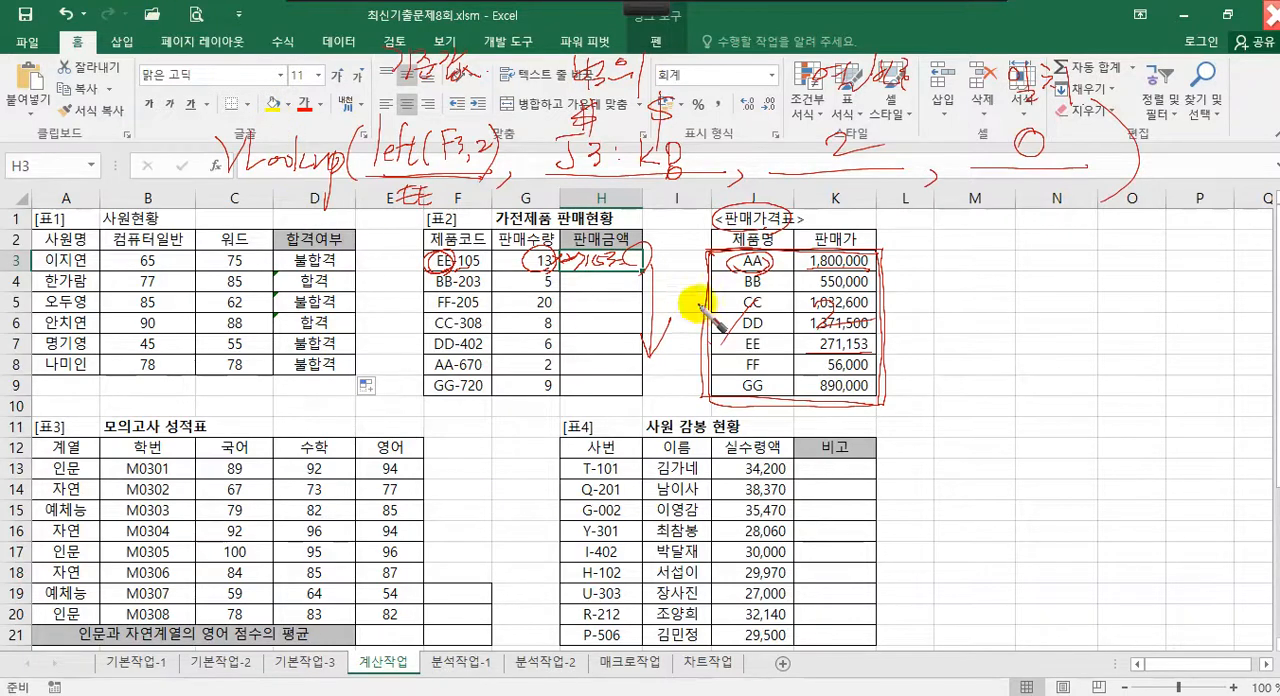
{"action": "key", "text": "Escape"}
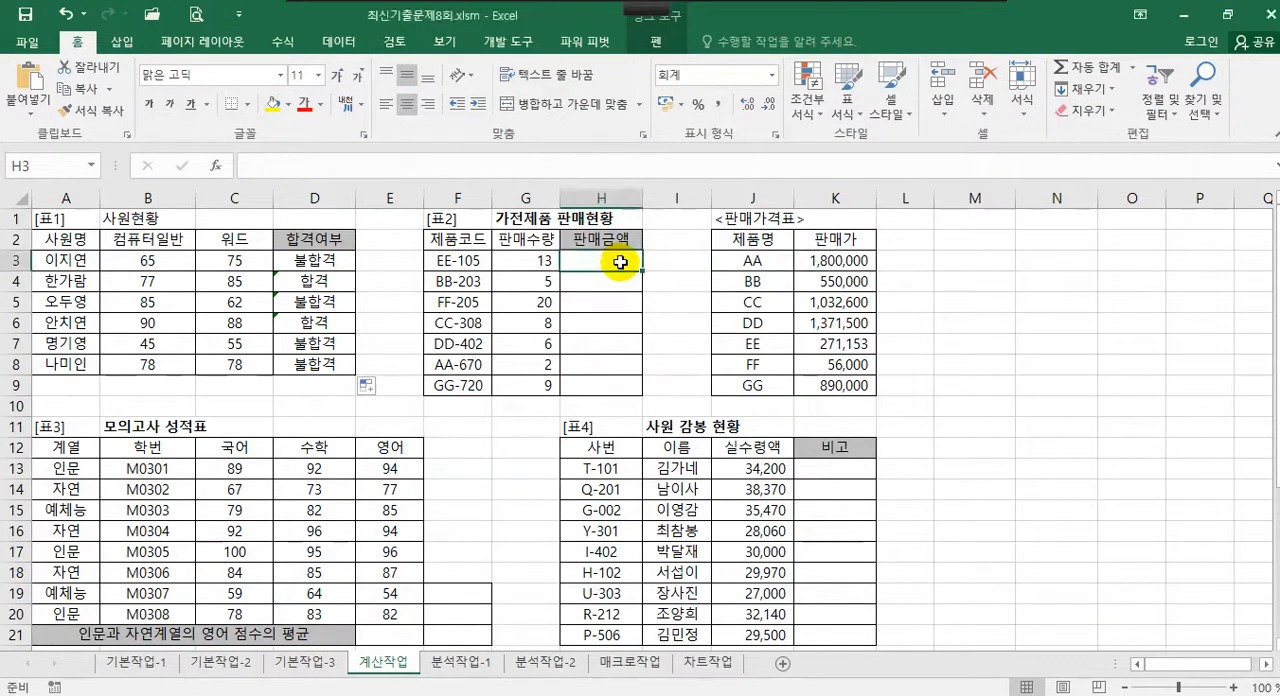
Start a VLOOKUP formula in H3 through its function arguments, with left() as the lookup value
{"action": "type", "text": "="}
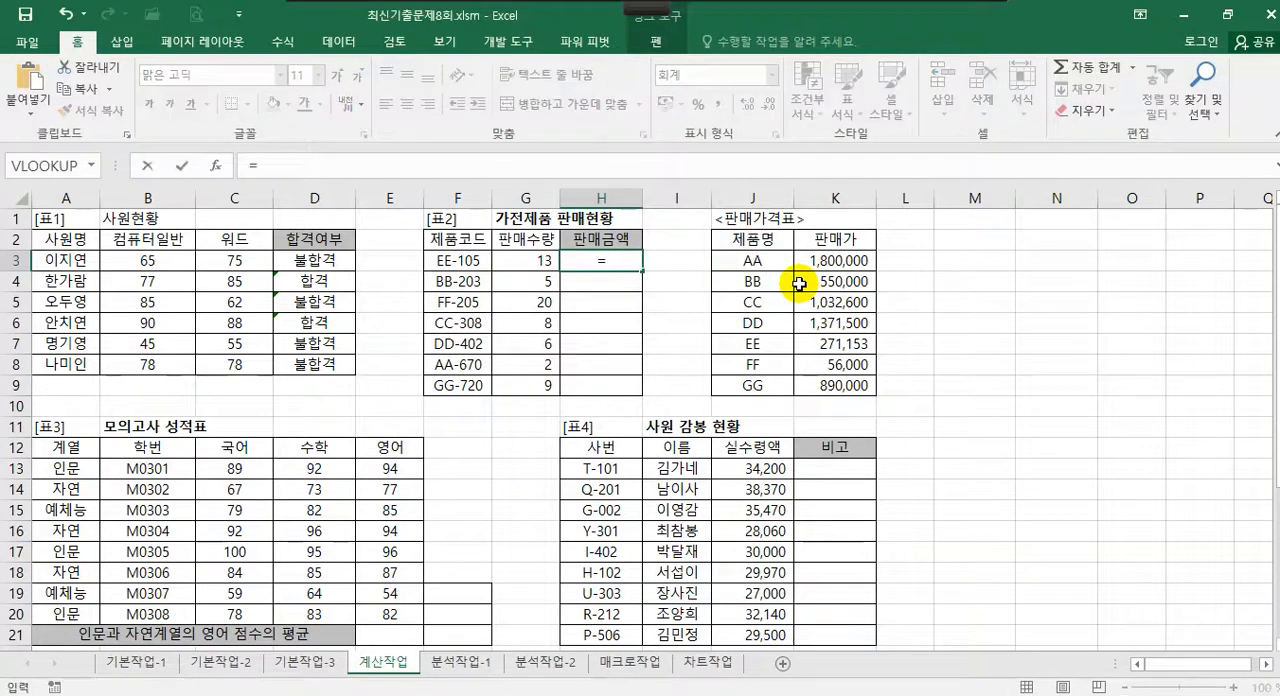
{"action": "type", "text": "vl"}
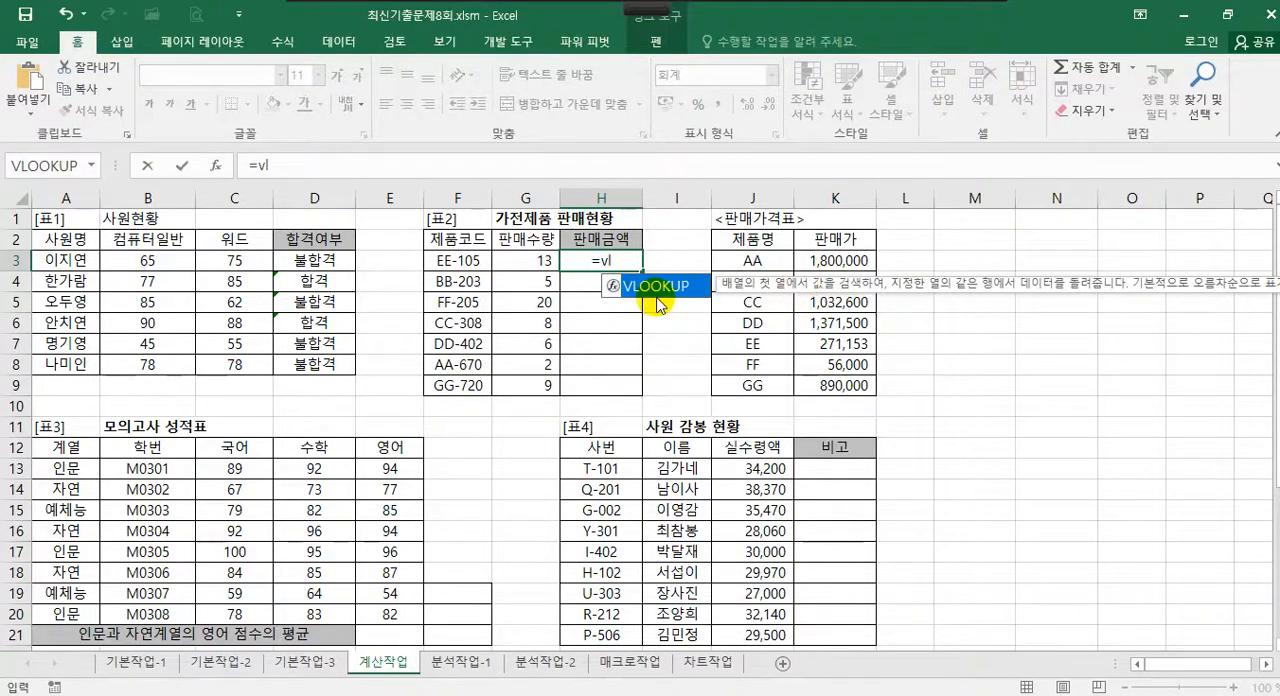
{"action": "double_click", "coordinate": [656, 287]}
{"action": "left_click", "coordinate": [214, 165]}
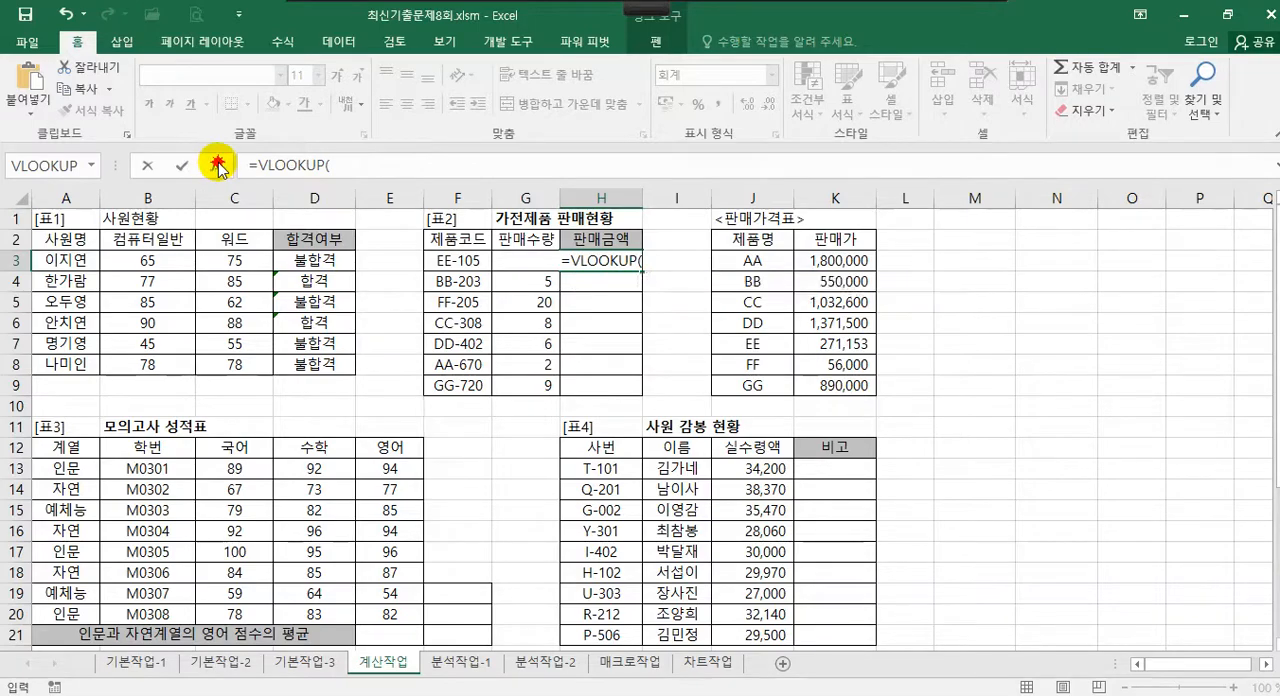
{"action": "left_click_drag", "start_coordinate": [586, 198], "coordinate": [803, 211]}
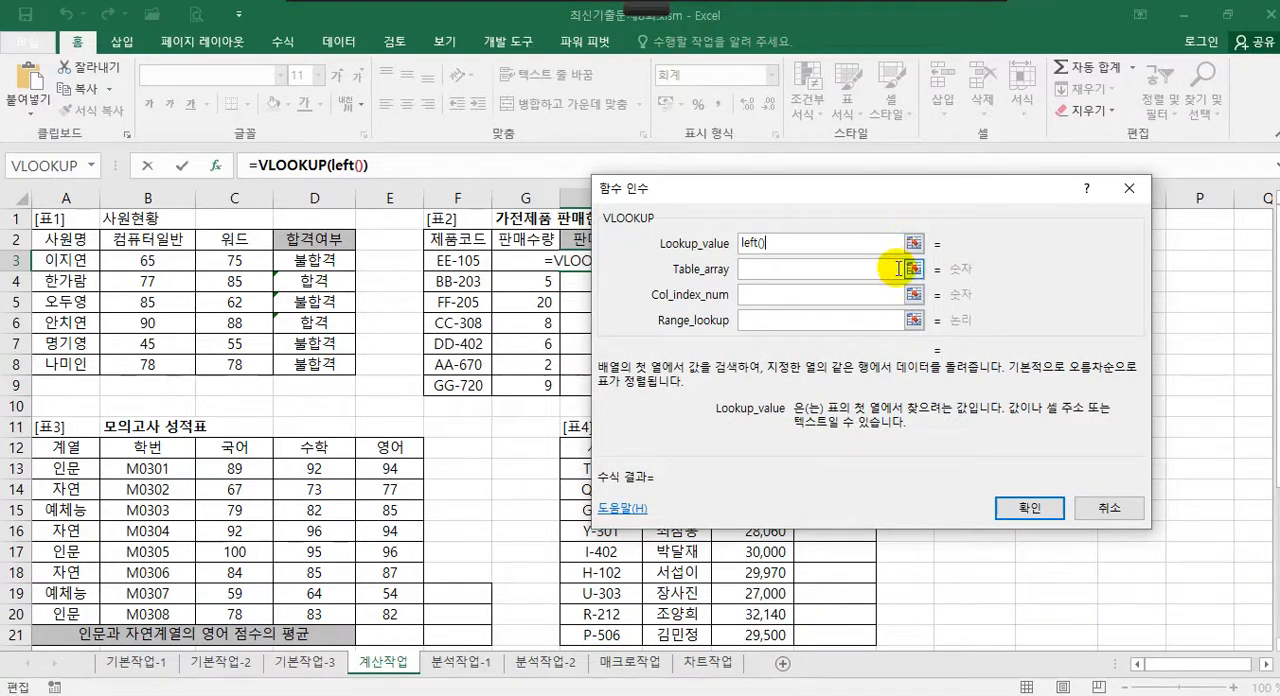
Set the arguments of the nested LEFT function to cell F3 and 2 characters
{"action": "left_click", "coordinate": [347, 170]}
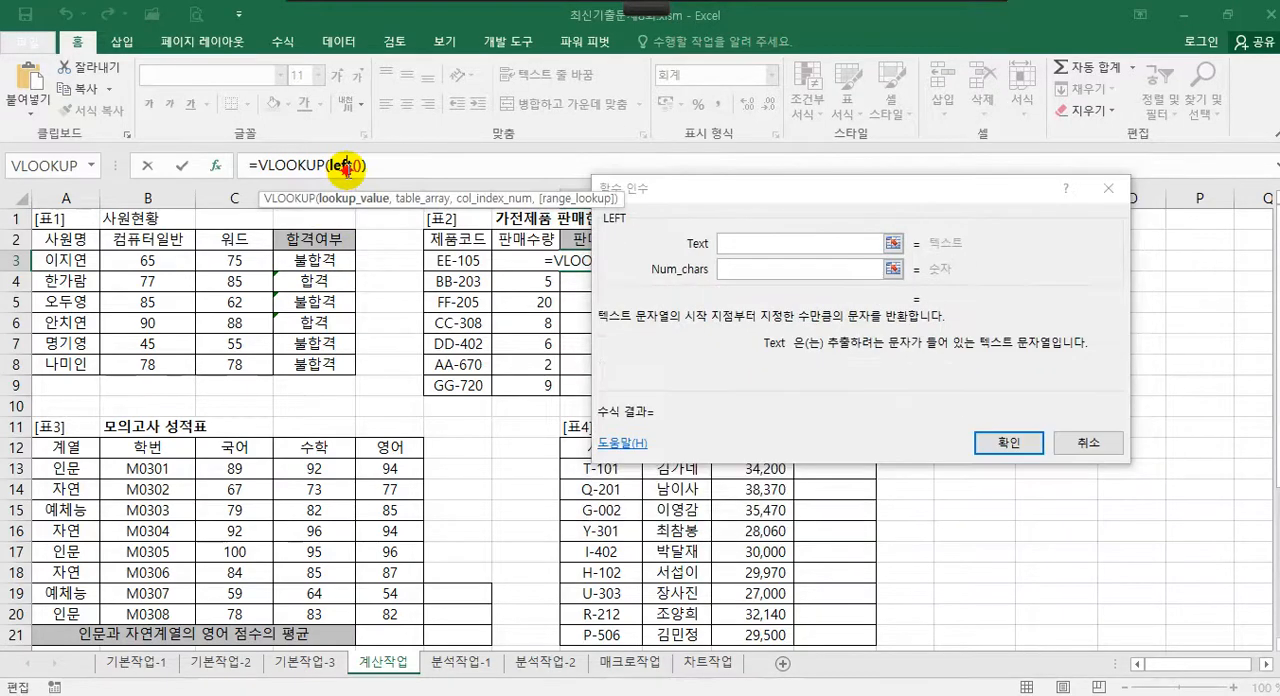
{"action": "left_click", "coordinate": [770, 244]}
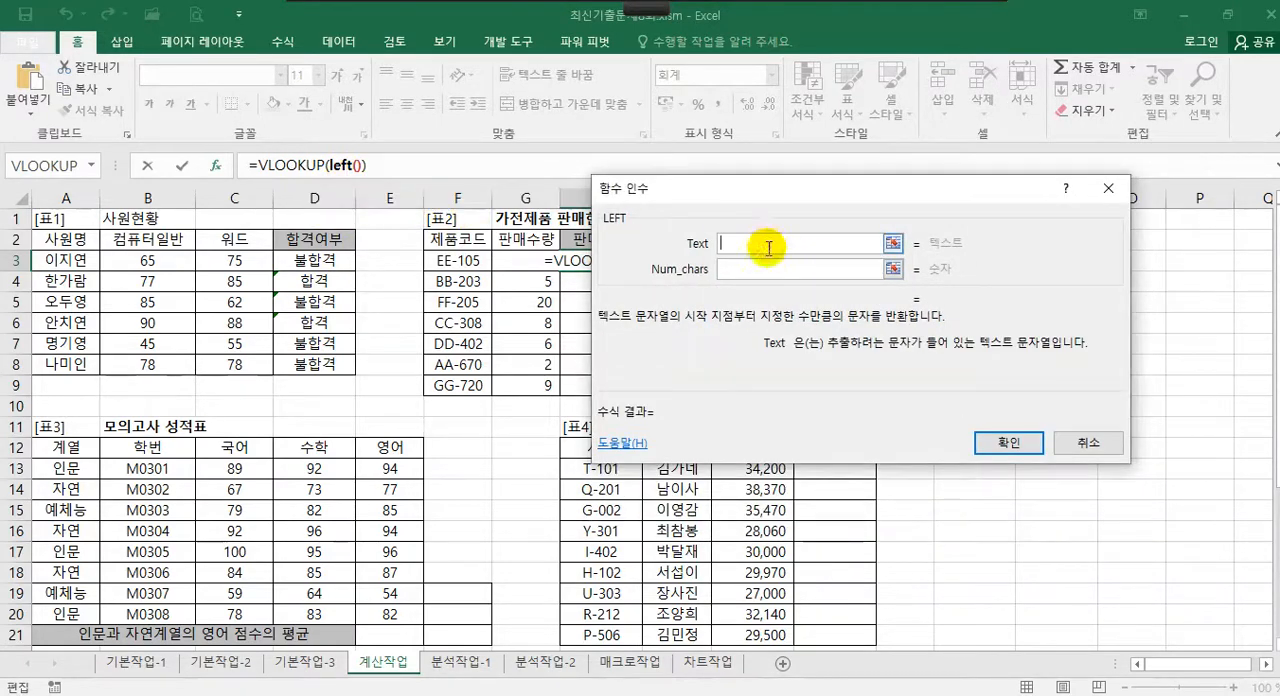
{"action": "left_click", "coordinate": [452, 260]}
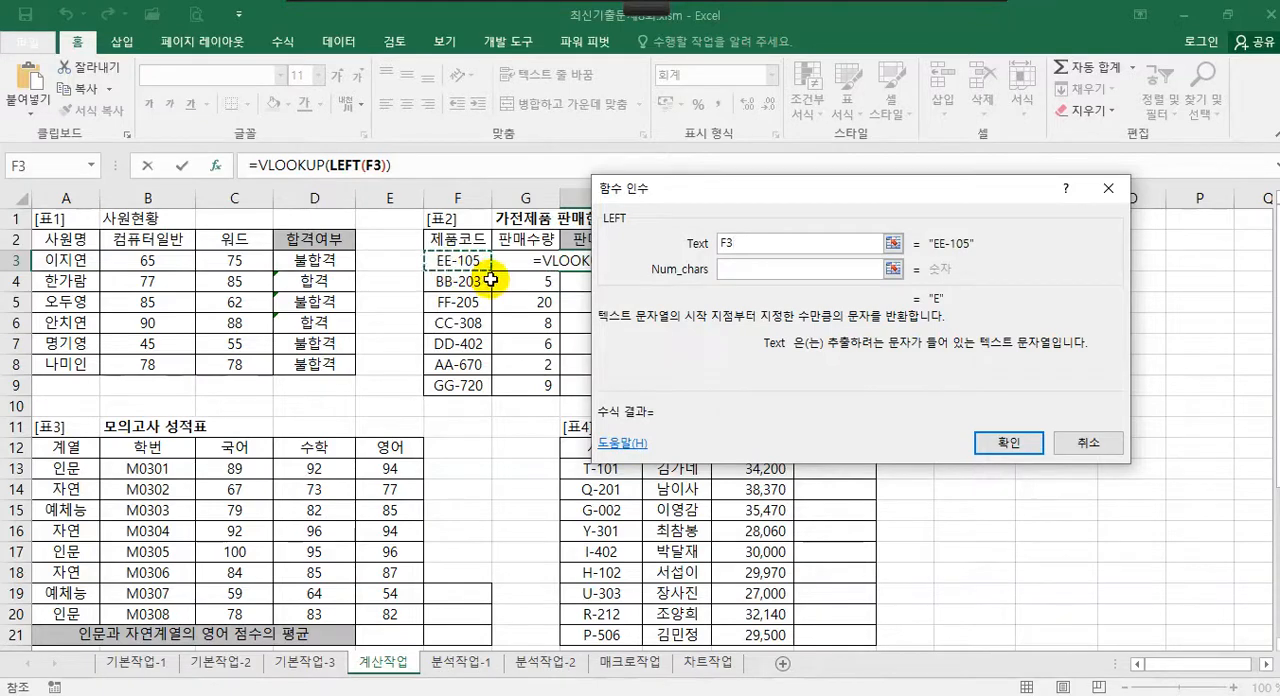
{"action": "left_click", "coordinate": [749, 270]}
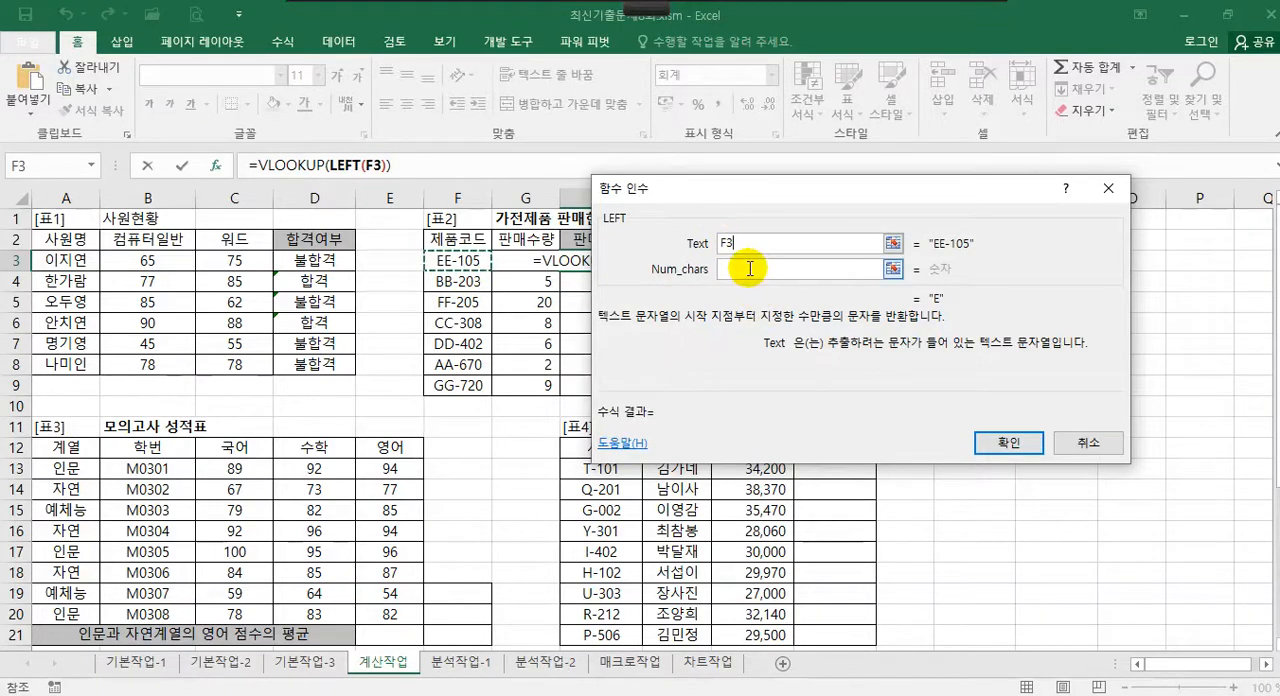
{"action": "left_click", "coordinate": [749, 269]}
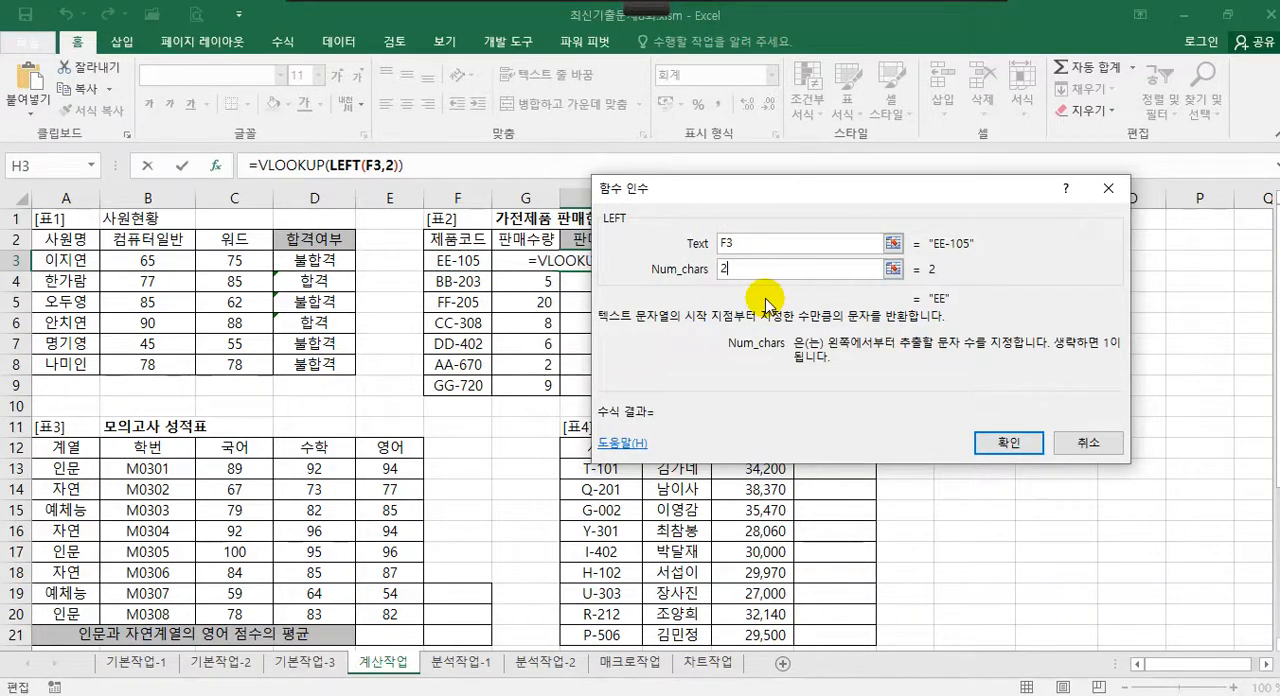
Return to the VLOOKUP arguments and set the table array to the absolute range $J$3:$K$9
{"action": "left_click_drag", "start_coordinate": [826, 194], "coordinate": [346, 292]}
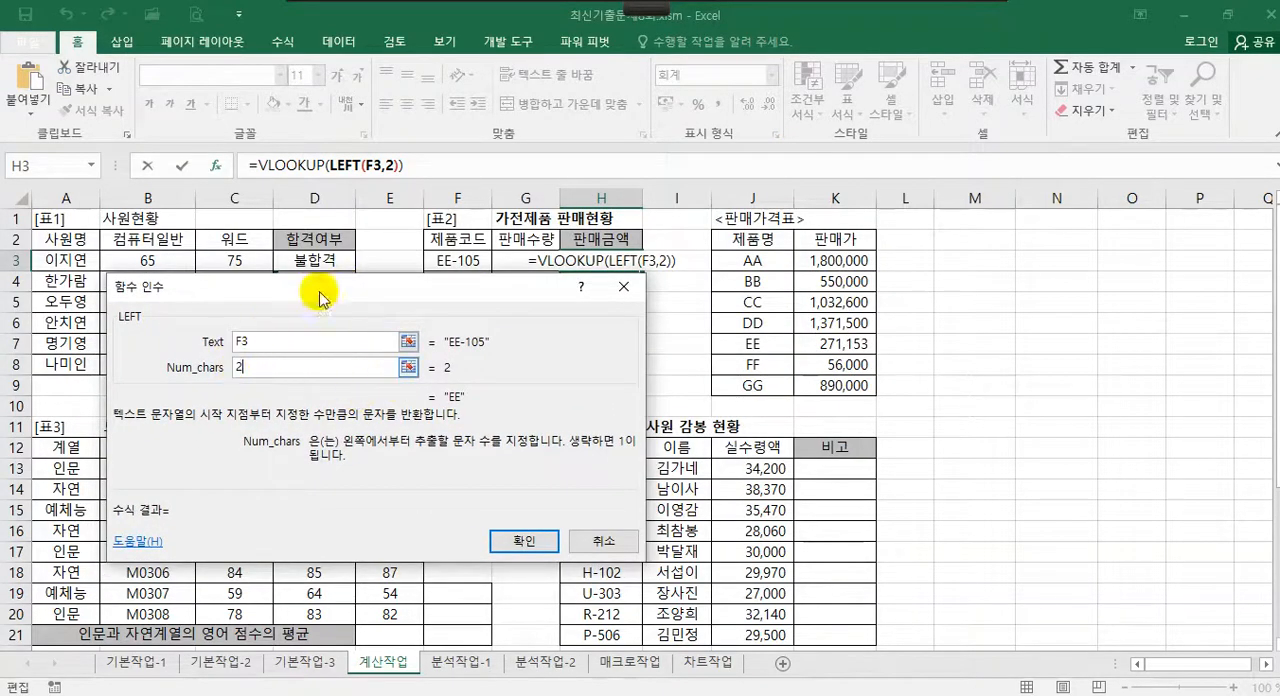
{"action": "left_click", "coordinate": [296, 166]}
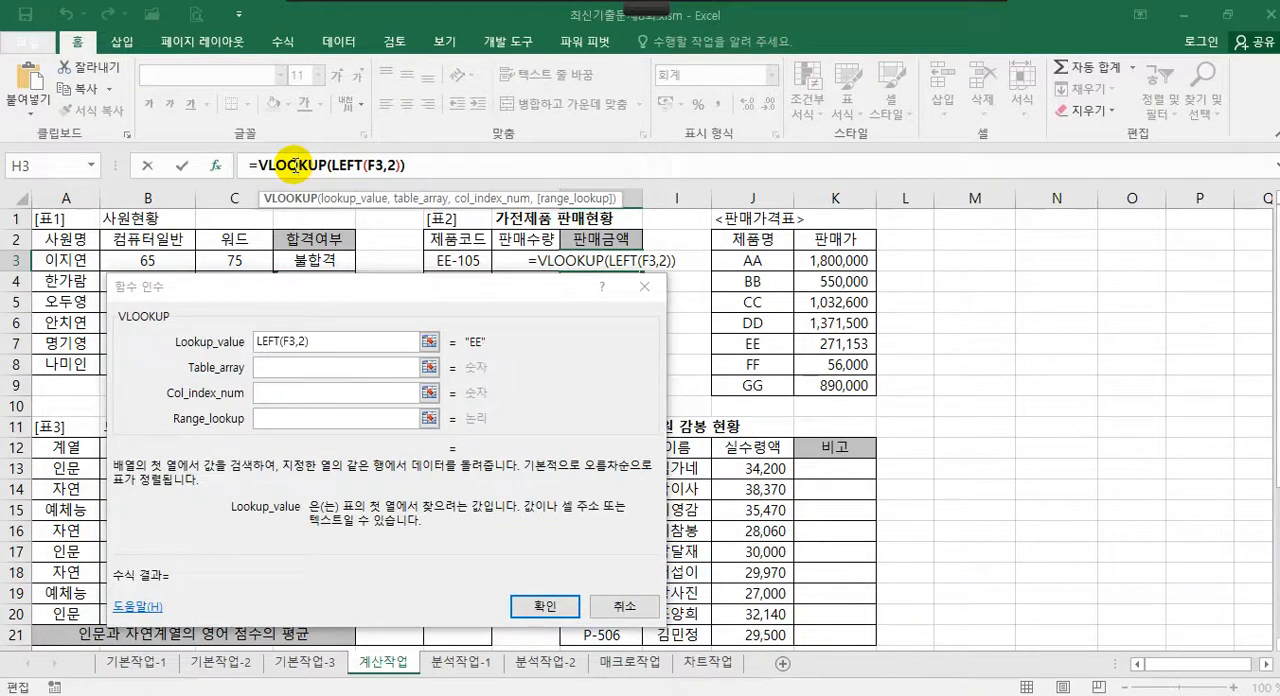
{"action": "left_click", "coordinate": [285, 368]}
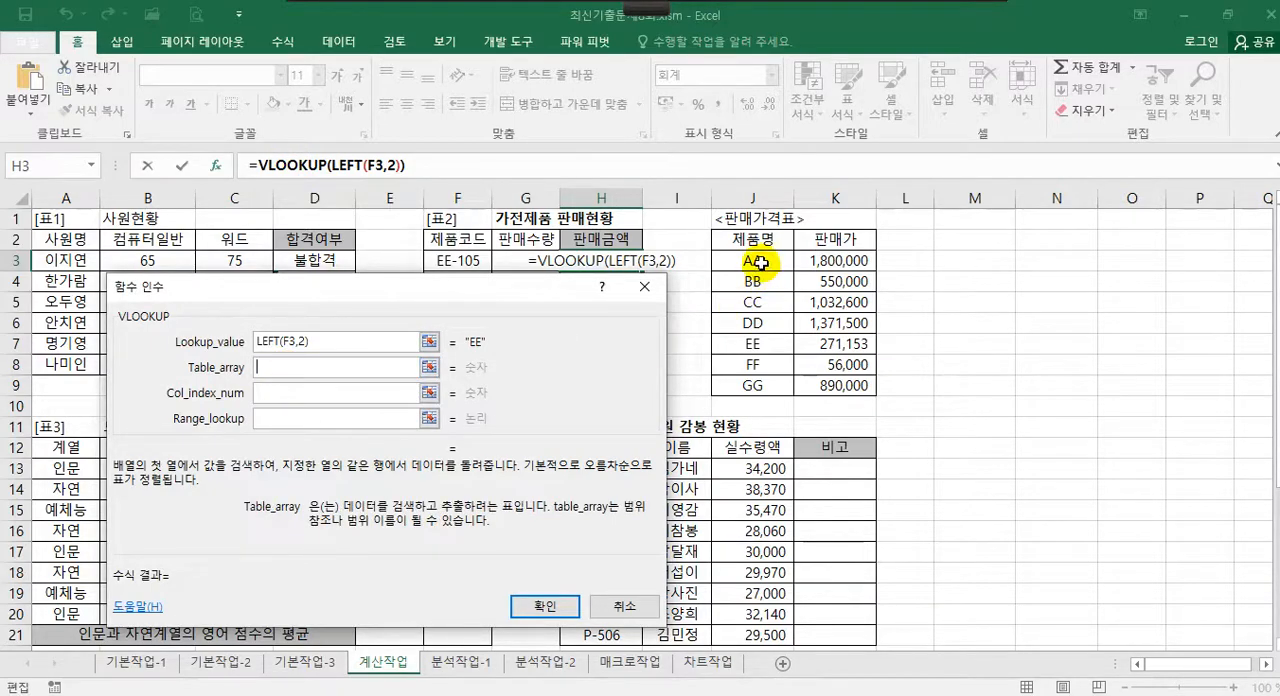
{"action": "left_click_drag", "start_coordinate": [752, 262], "coordinate": [835, 384]}
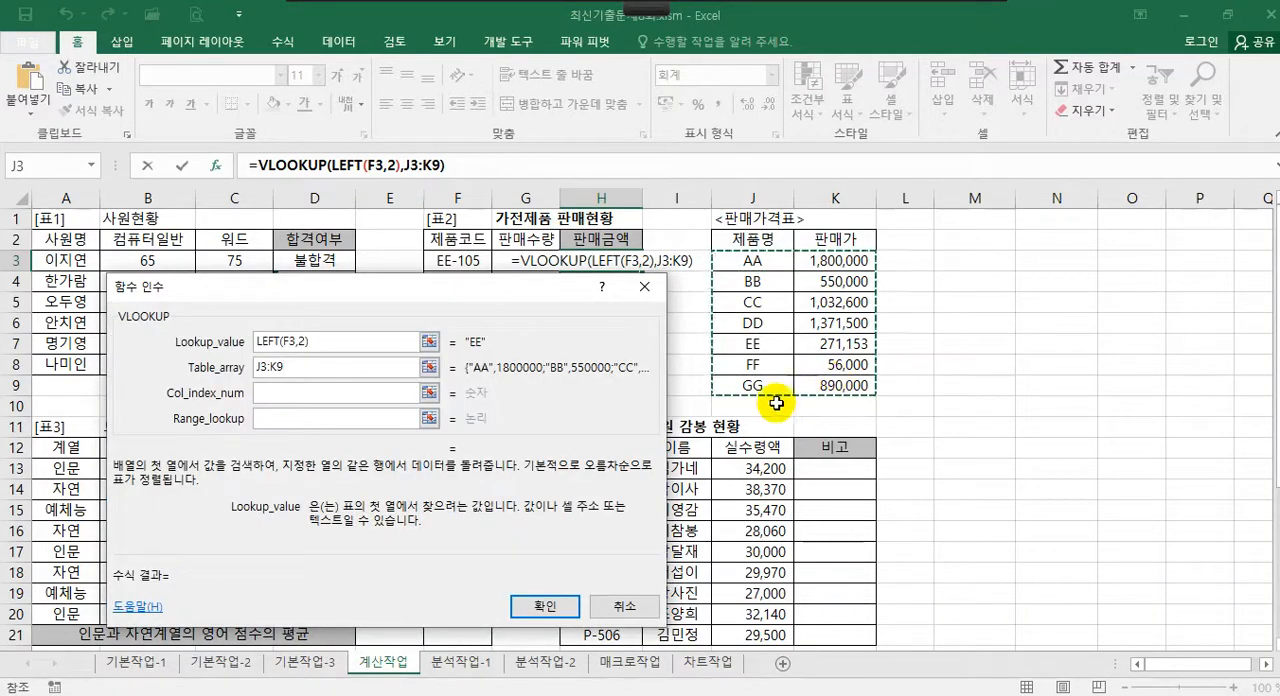
{"action": "key", "text": "F4"}
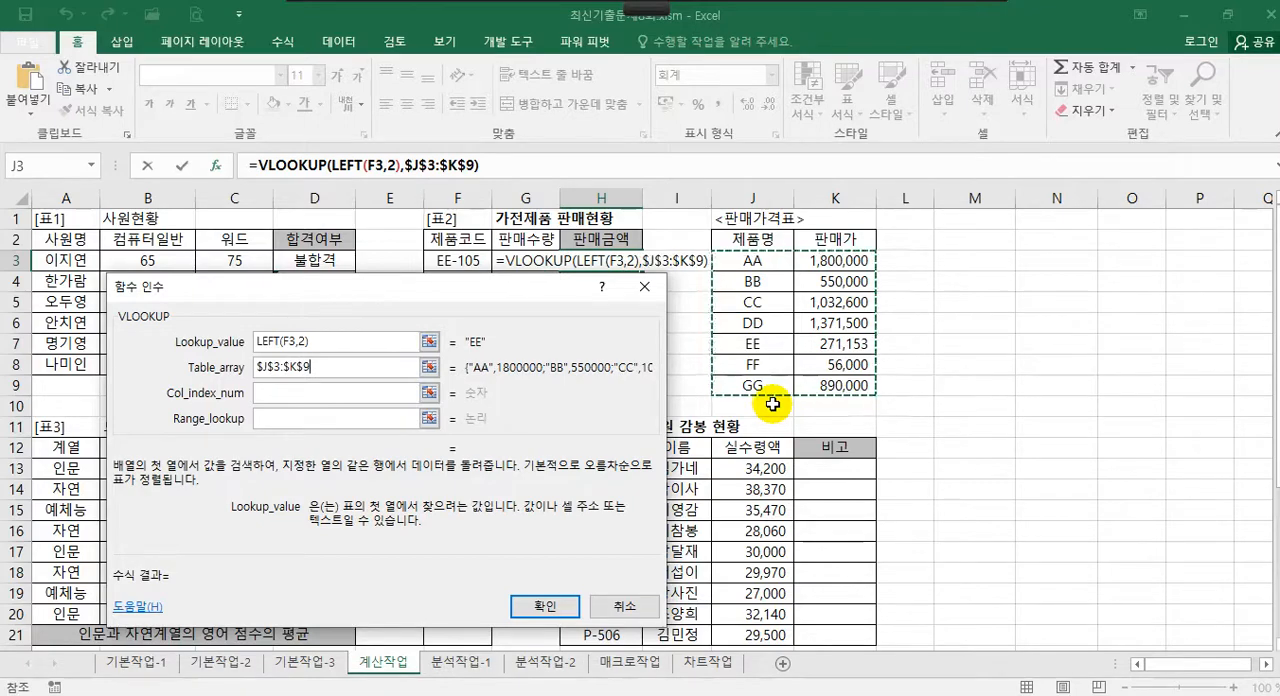
Set the column index to 2 and the range lookup to 0, and confirm the VLOOKUP formula
{"action": "left_click", "coordinate": [294, 396]}
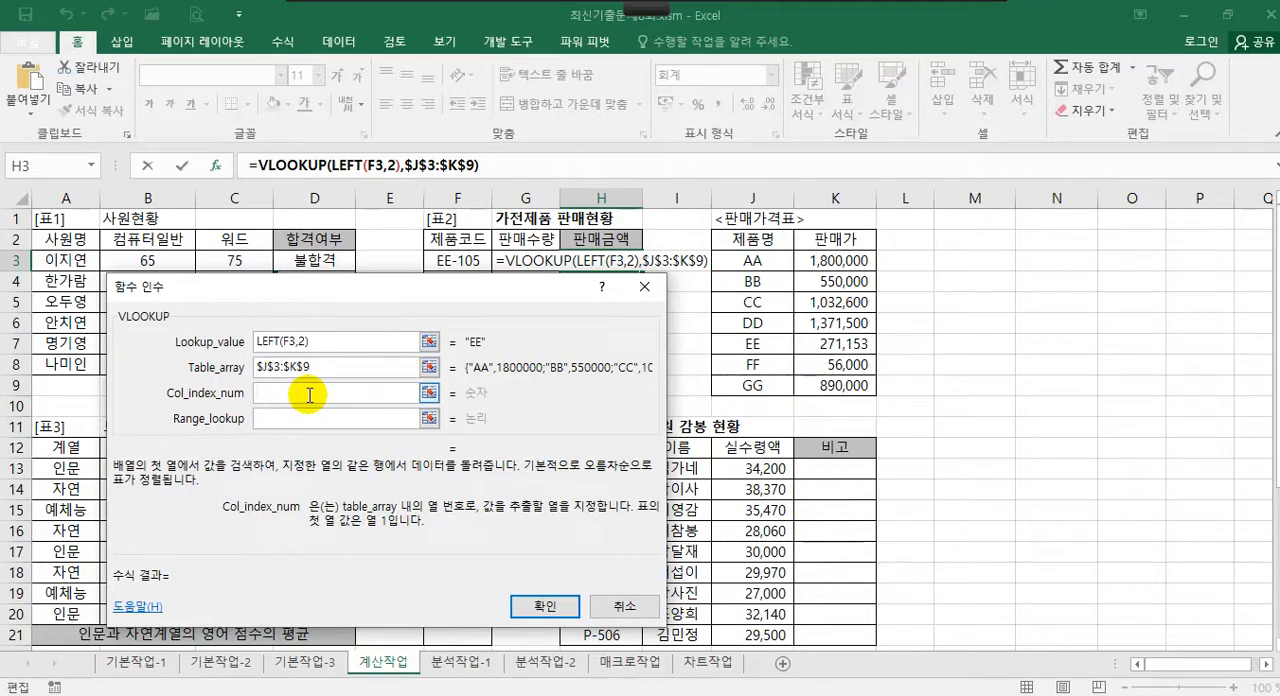
{"action": "type", "text": "2"}
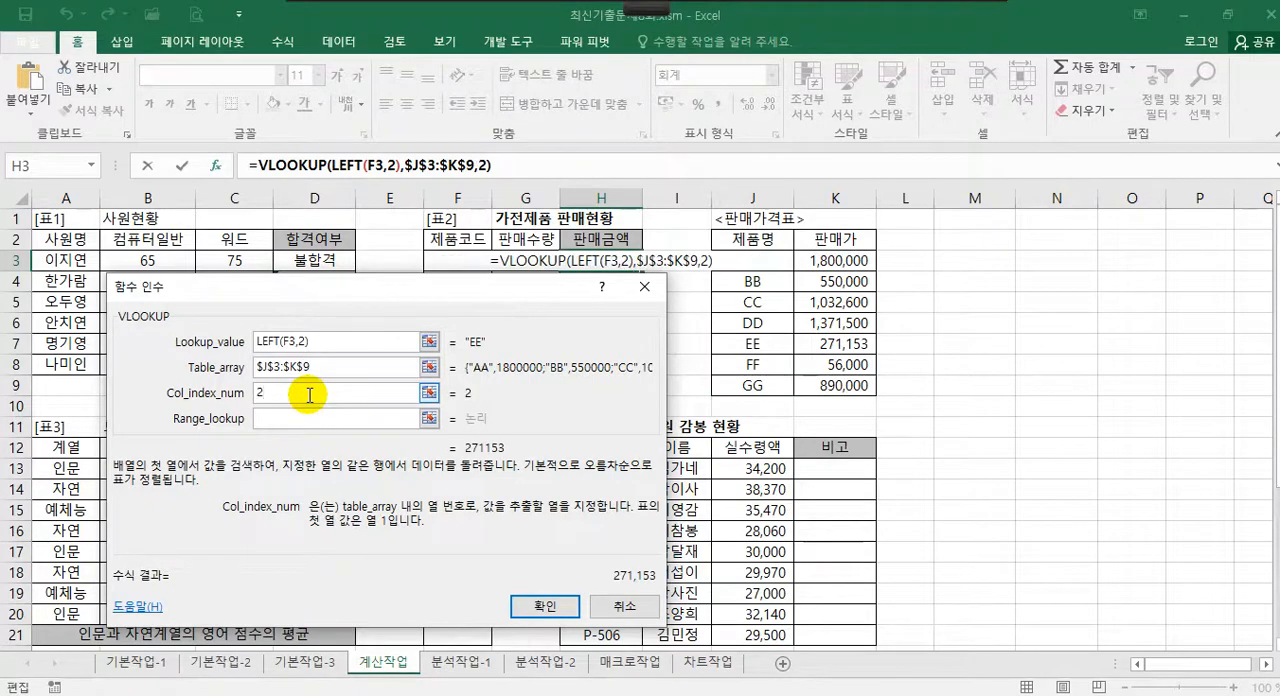
{"action": "left_click", "coordinate": [281, 421]}
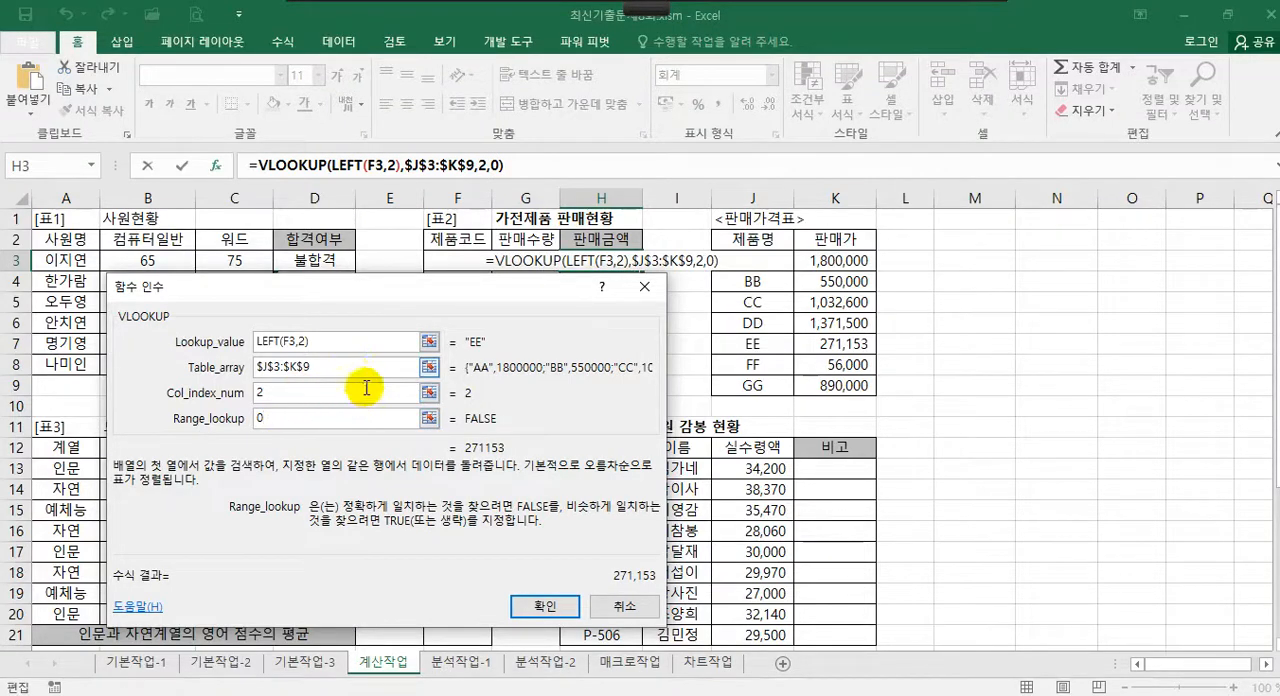
{"action": "left_click", "coordinate": [570, 606]}
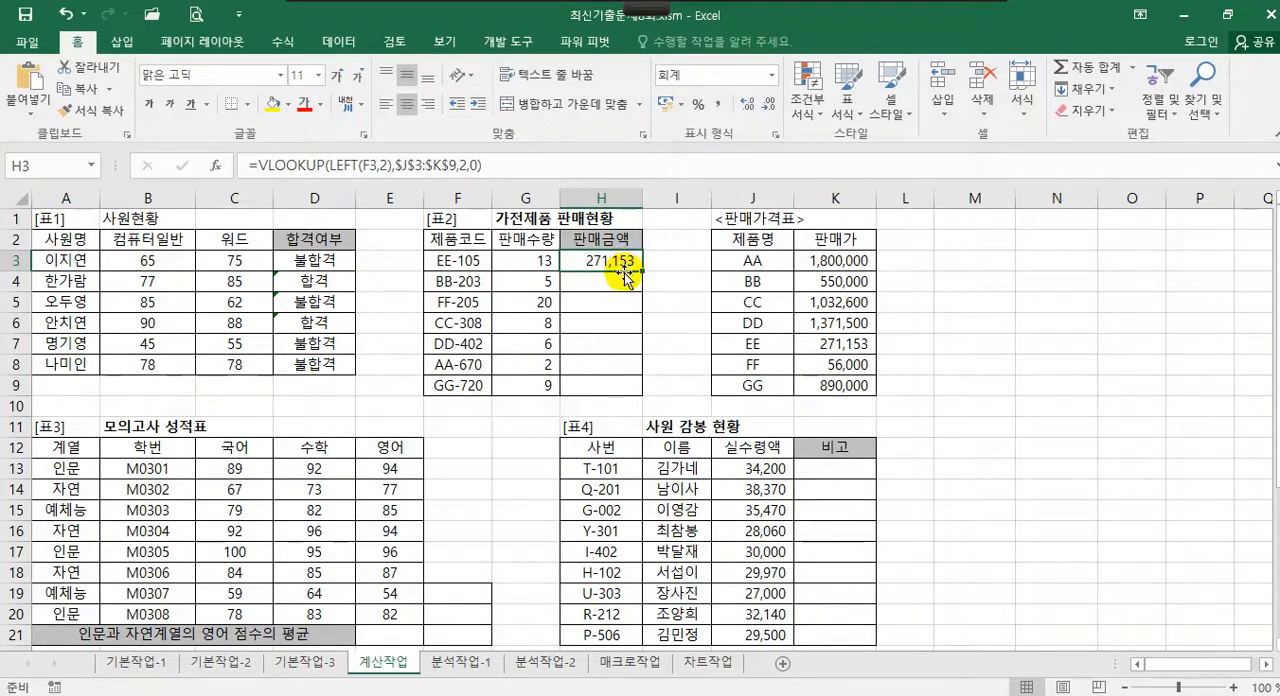
Multiply the VLOOKUP result in H3 by the sales quantity in G3
{"action": "left_click", "coordinate": [520, 164]}
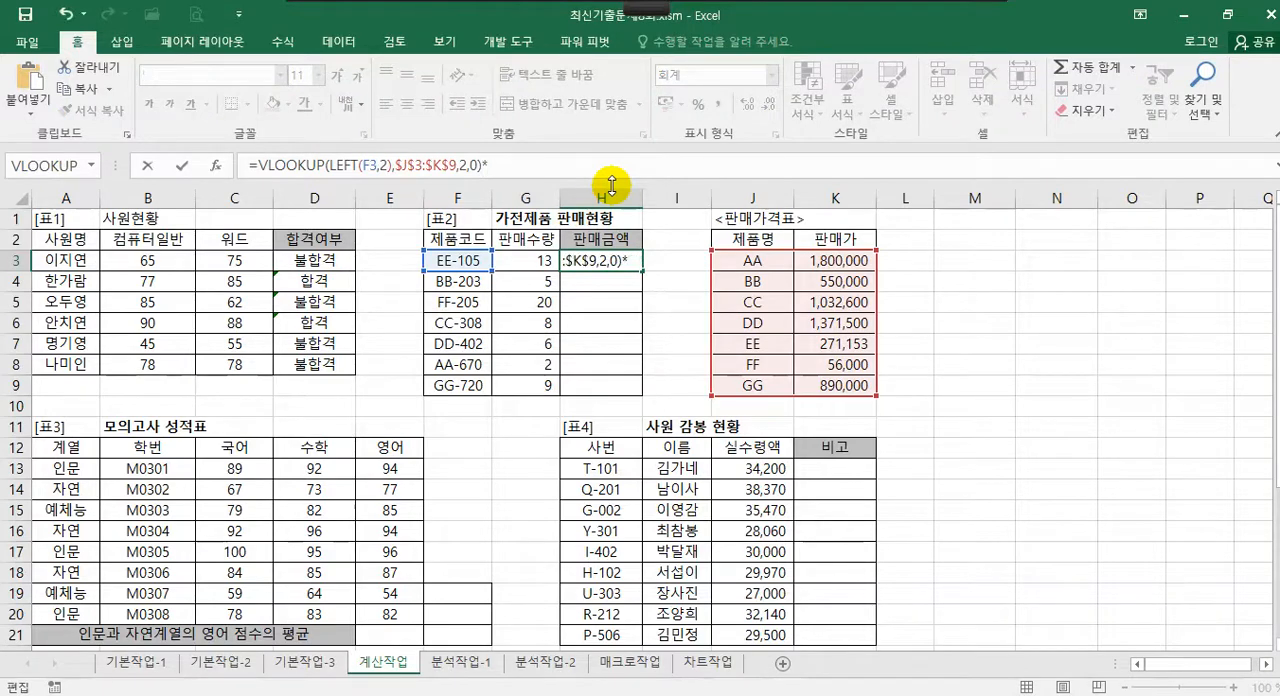
{"action": "left_click", "coordinate": [524, 266]}
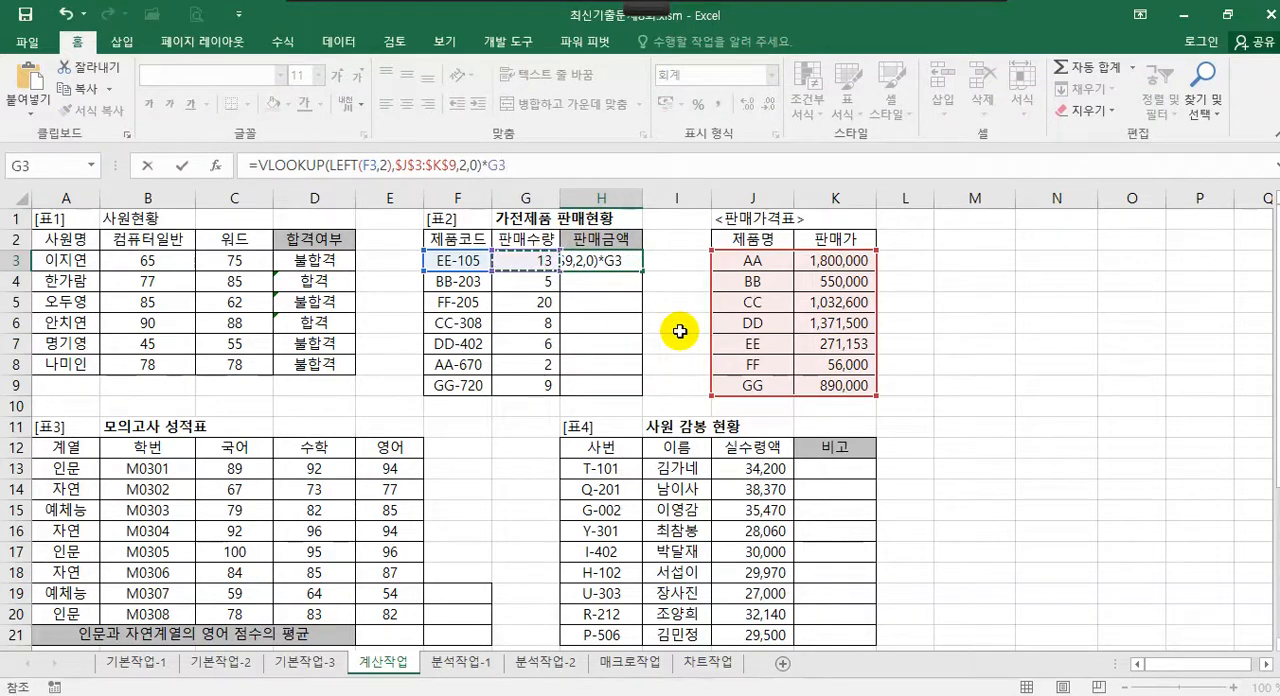
{"action": "key", "text": "Return"}
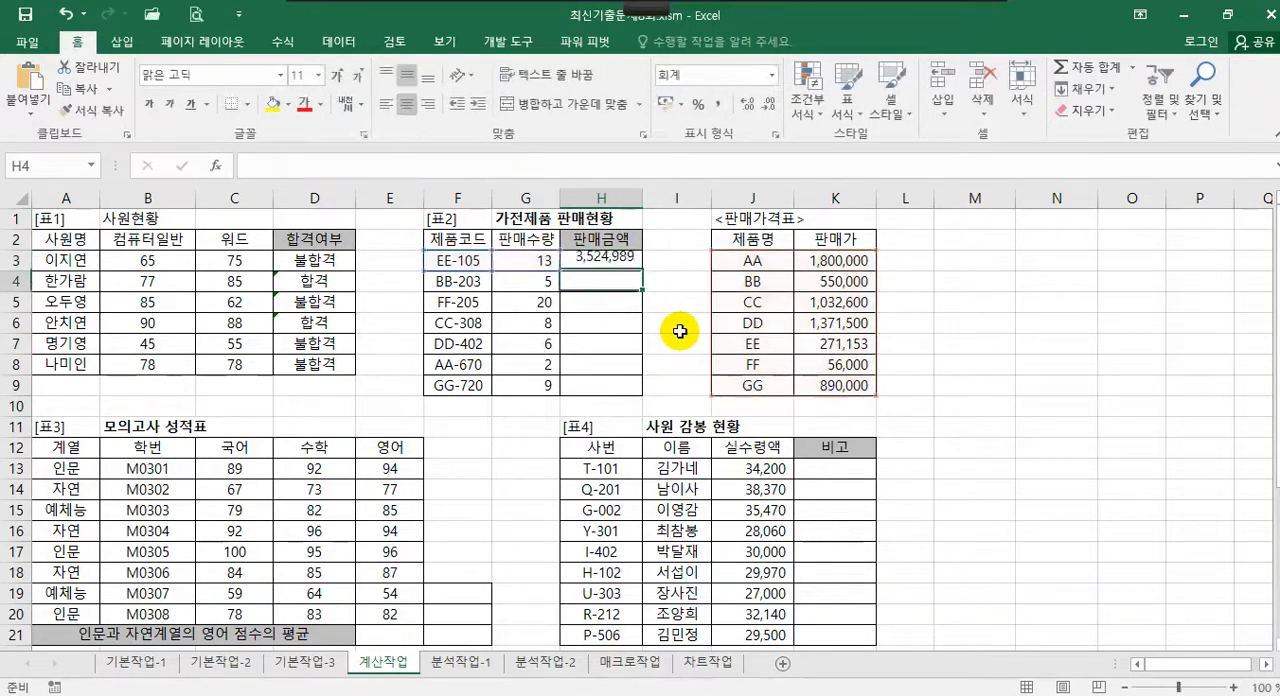
Fill the sales amount formula from H3 down to H9
{"action": "left_click", "coordinate": [611, 265]}
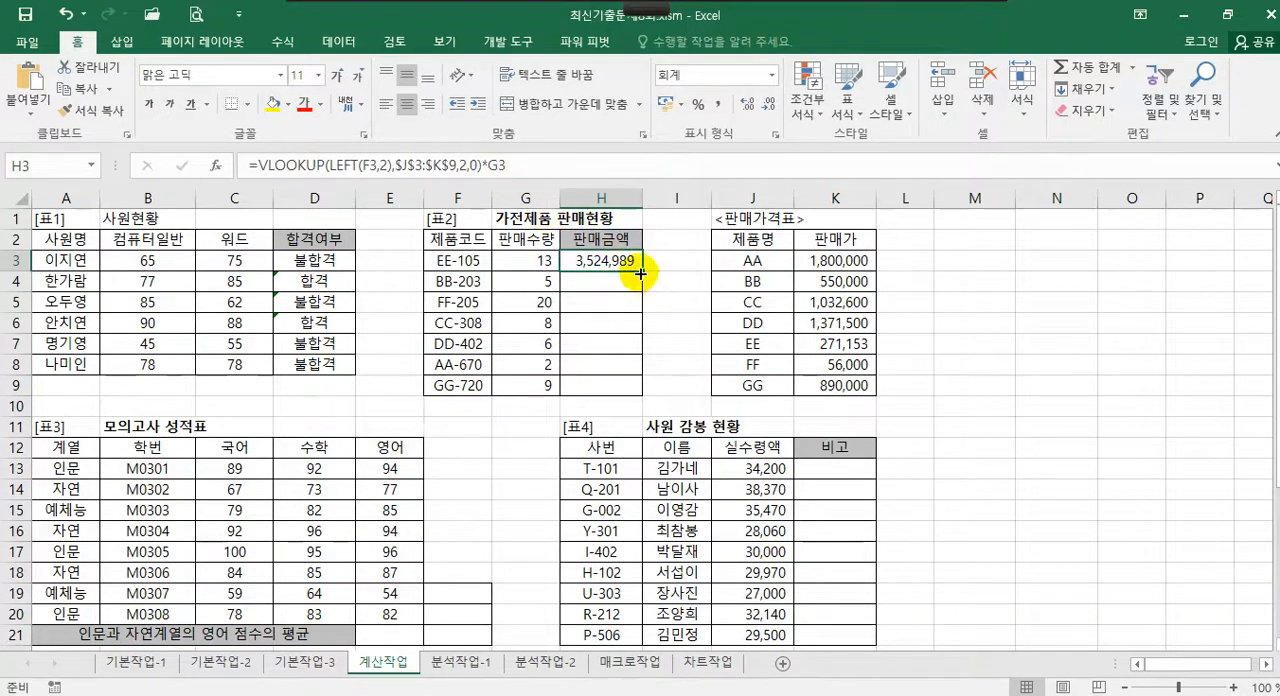
{"action": "left_click_drag", "start_coordinate": [643, 271], "coordinate": [641, 393]}
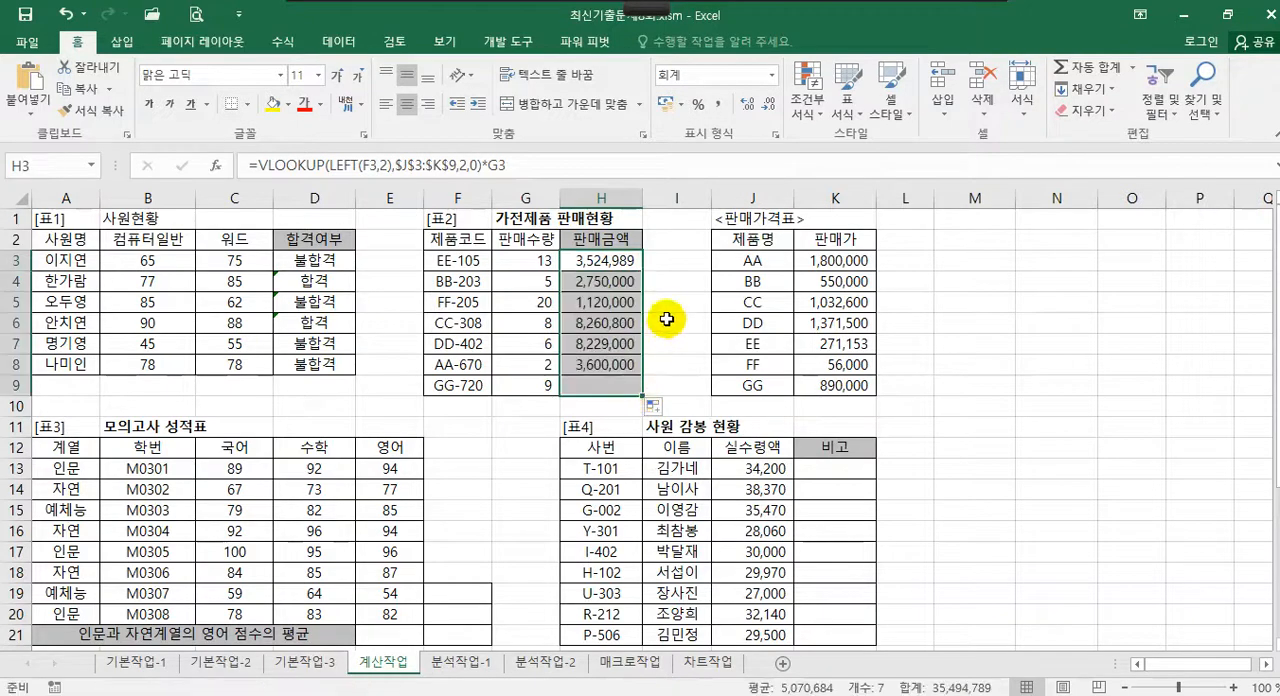
{"action": "left_click", "coordinate": [618, 260]}
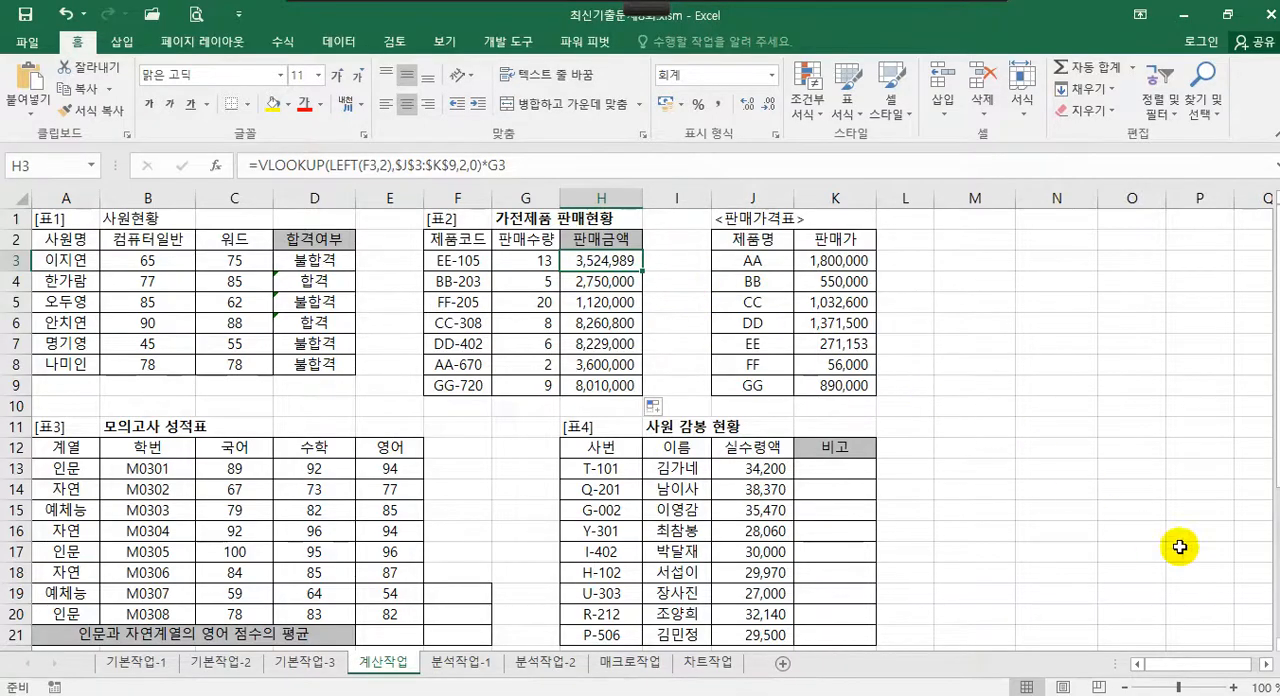
Circle the 인문 and 자연 entries with their 영어 scores in 표3 and the condition area F19:F21 using the annotation pen
{"action": "left_click_drag", "start_coordinate": [1273, 645], "coordinate": [1273, 645]}
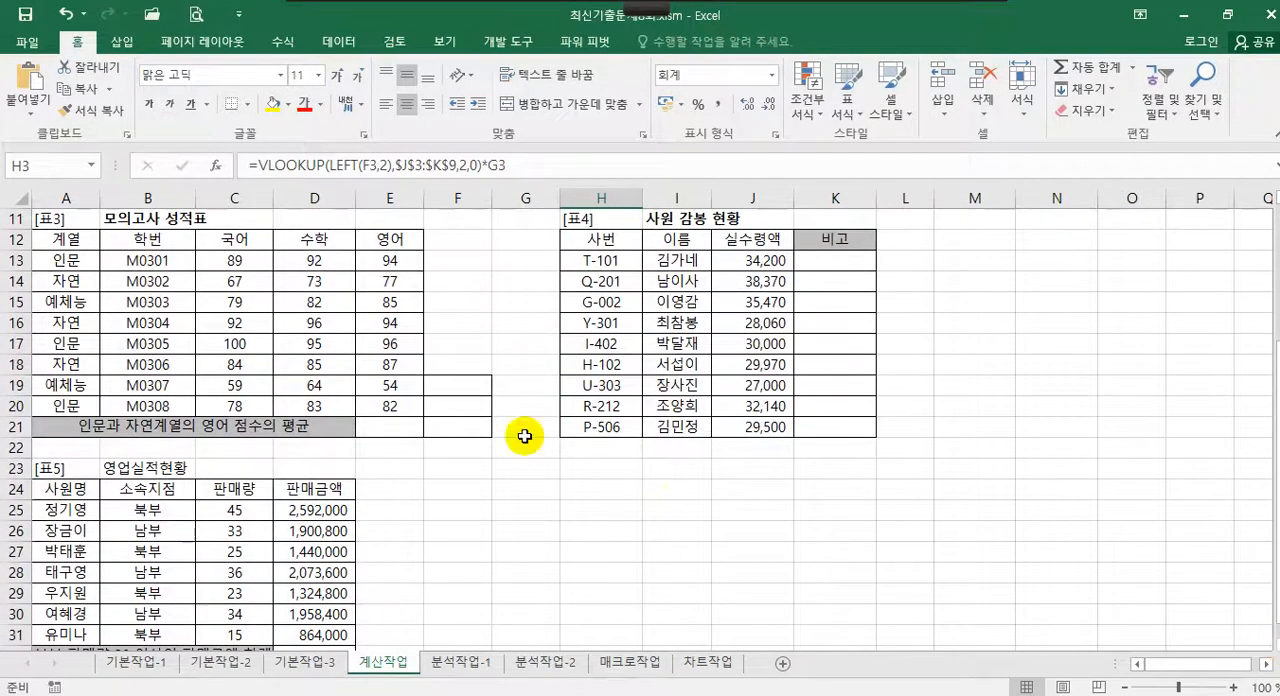
{"action": "left_click", "coordinate": [388, 325]}
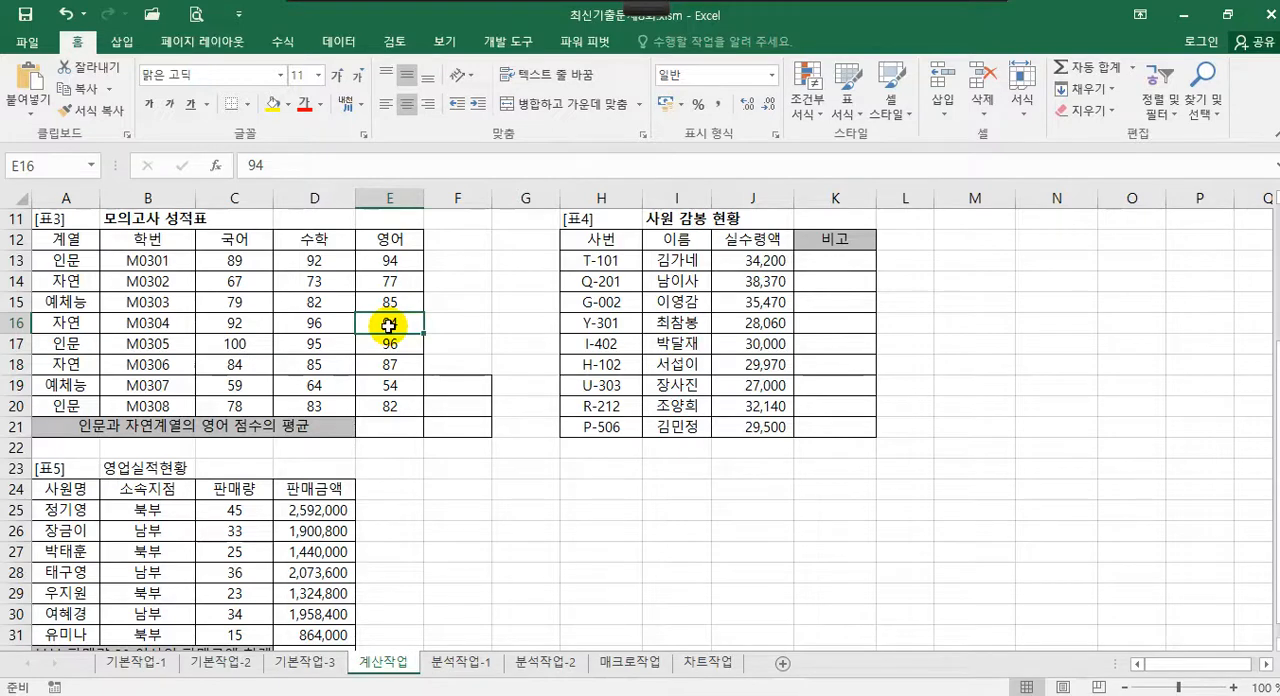
{"action": "mouse_move", "coordinate": [443, 6]}
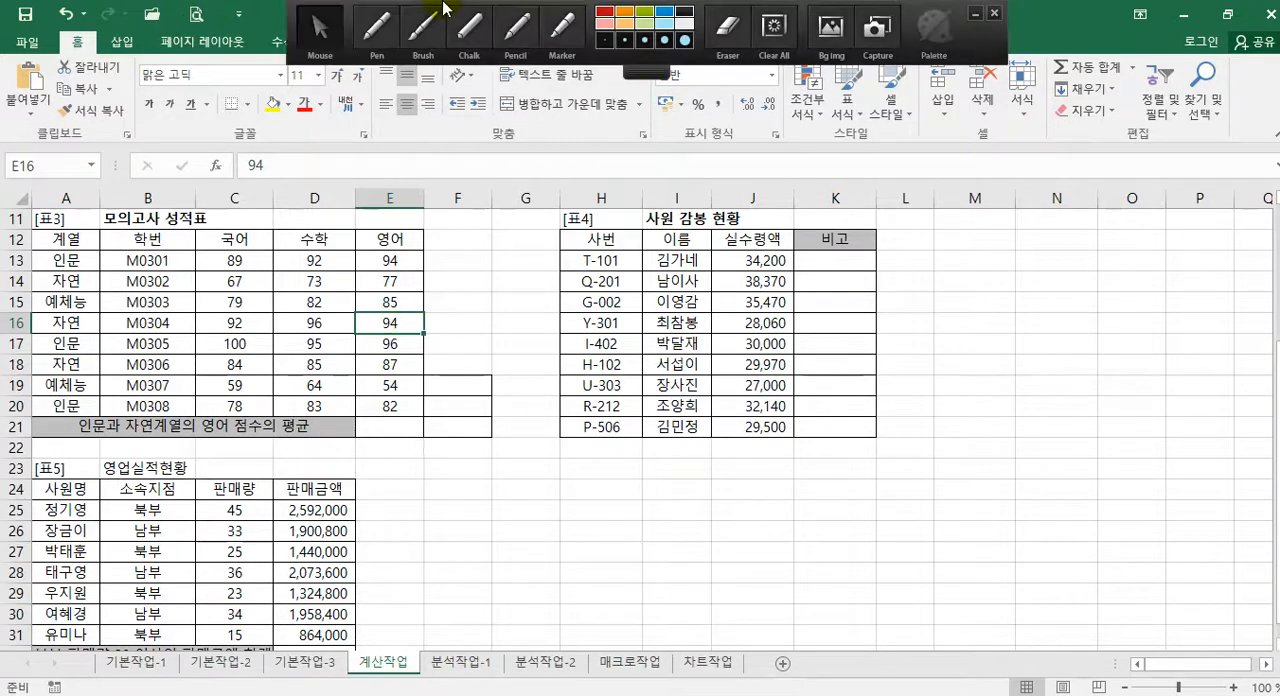
{"action": "left_click", "coordinate": [388, 35]}
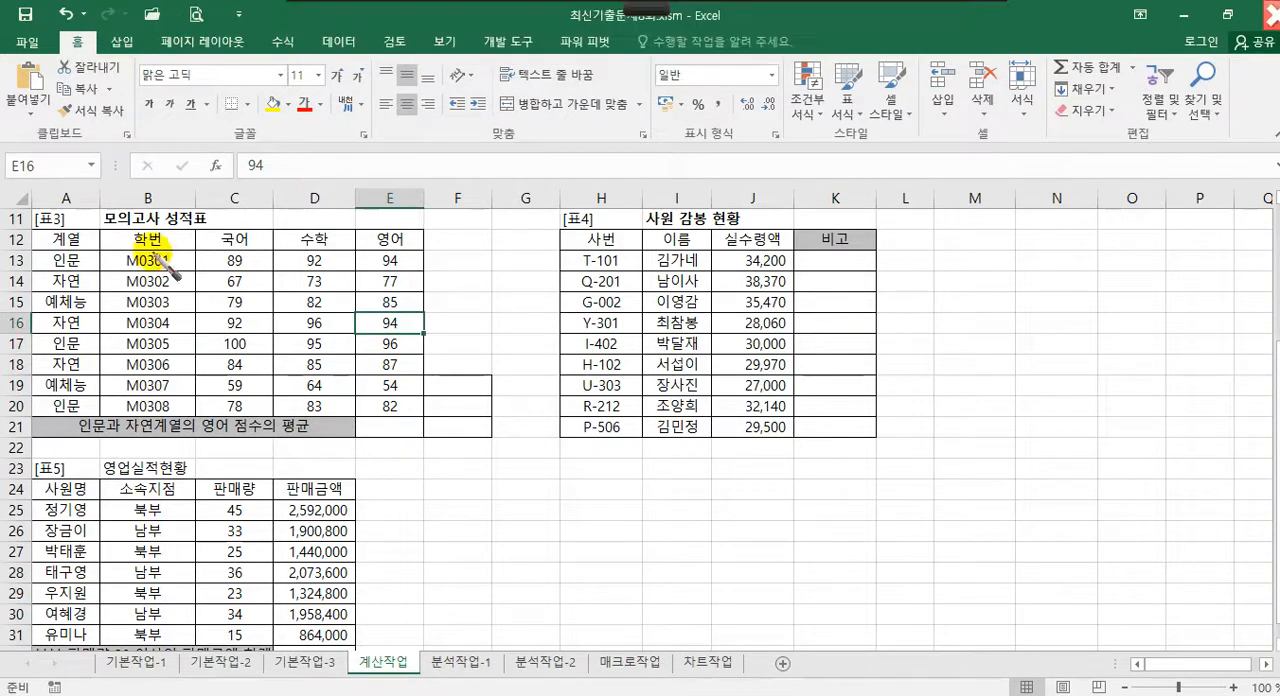
{"action": "mouse_move", "coordinate": [82, 272]}
{"action": "left_mouse_down"}
{"action": "mouse_move", "coordinate": [45, 258]}
{"action": "mouse_move", "coordinate": [86, 281]}
{"action": "mouse_move", "coordinate": [54, 333]}
{"action": "mouse_move", "coordinate": [82, 335]}
{"action": "mouse_move", "coordinate": [50, 344]}
{"action": "mouse_move", "coordinate": [82, 352]}
{"action": "mouse_move", "coordinate": [52, 370]}
{"action": "mouse_move", "coordinate": [80, 374]}
{"action": "mouse_move", "coordinate": [70, 425]}
{"action": "mouse_move", "coordinate": [48, 398]}
{"action": "left_mouse_up"}
{"action": "mouse_move", "coordinate": [405, 262]}
{"action": "left_mouse_down"}
{"action": "mouse_move", "coordinate": [378, 262]}
{"action": "mouse_move", "coordinate": [405, 245]}
{"action": "mouse_move", "coordinate": [420, 291]}
{"action": "mouse_move", "coordinate": [417, 334]}
{"action": "mouse_move", "coordinate": [404, 318]}
{"action": "mouse_move", "coordinate": [395, 364]}
{"action": "mouse_move", "coordinate": [400, 400]}
{"action": "left_mouse_up"}
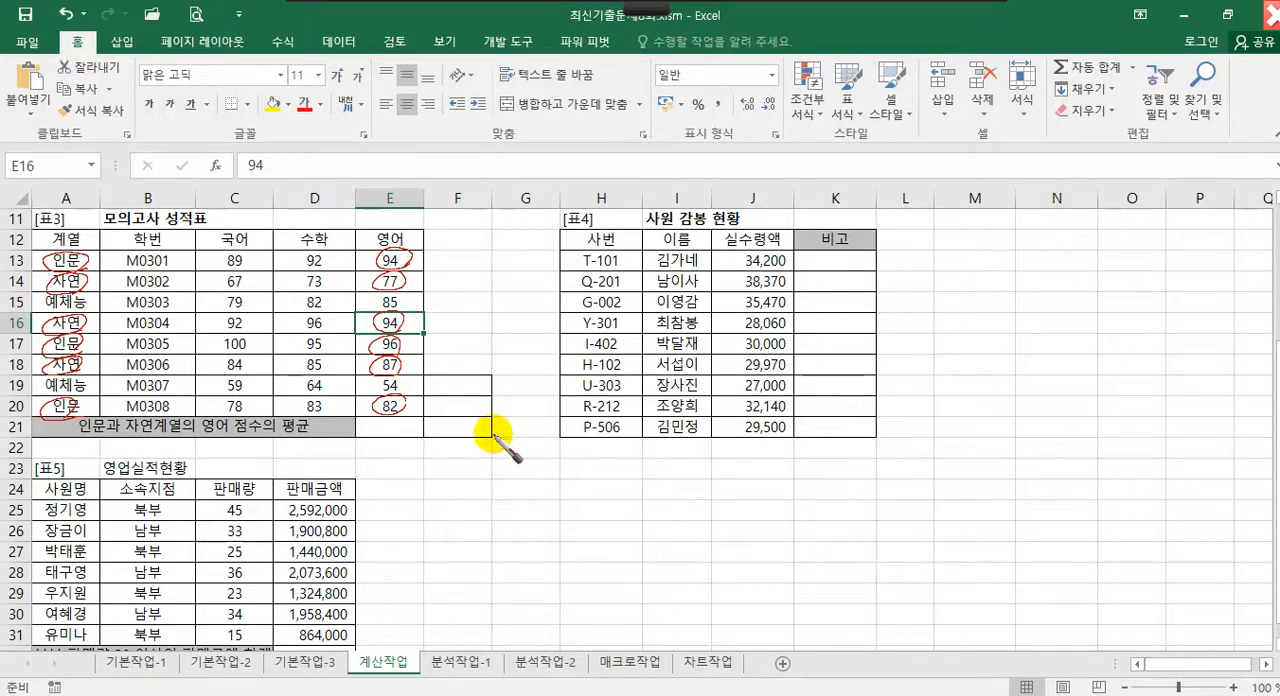
{"action": "mouse_move", "coordinate": [500, 434]}
{"action": "left_mouse_down"}
{"action": "mouse_move", "coordinate": [480, 451]}
{"action": "mouse_move", "coordinate": [491, 383]}
{"action": "mouse_move", "coordinate": [485, 448]}
{"action": "left_mouse_up"}
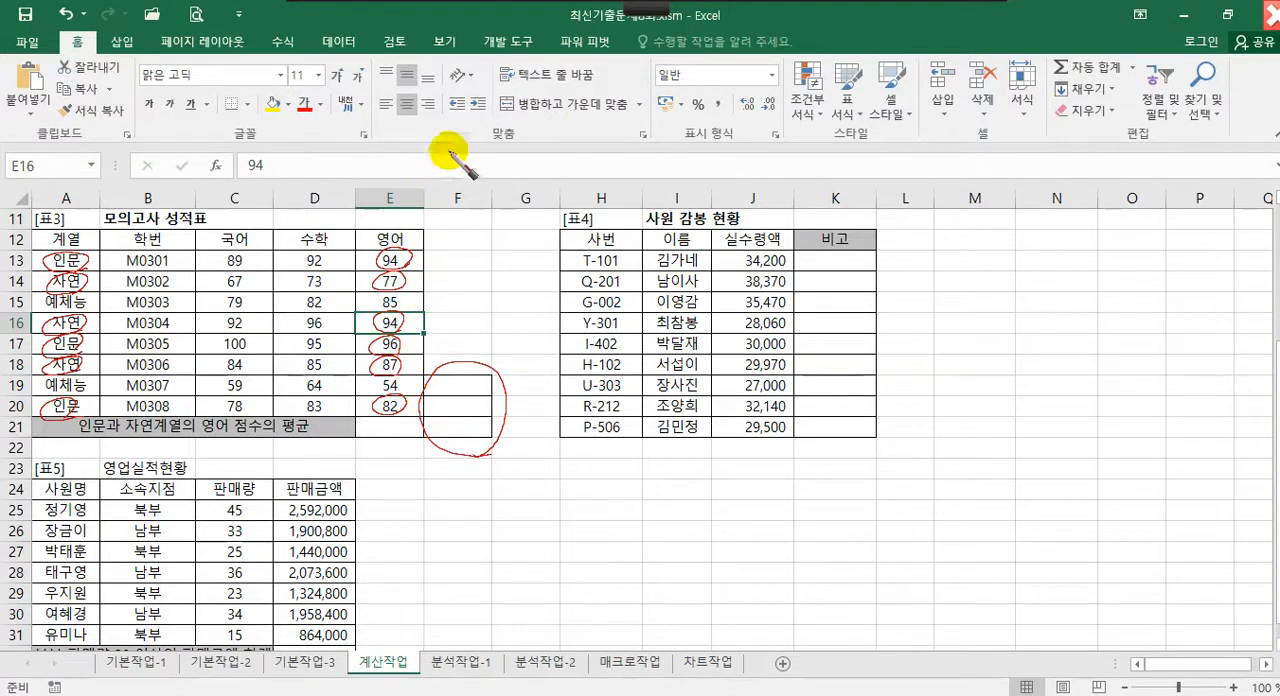
Write DAverage with parentheses and three underlined, comma-separated argument blanks above 표3 using the annotation pen
{"action": "mouse_move", "coordinate": [343, 148]}
{"action": "left_mouse_down"}
{"action": "mouse_move", "coordinate": [368, 172]}
{"action": "mouse_move", "coordinate": [408, 177]}
{"action": "mouse_move", "coordinate": [477, 157]}
{"action": "mouse_move", "coordinate": [471, 134]}
{"action": "mouse_move", "coordinate": [466, 184]}
{"action": "left_mouse_up"}
{"action": "mouse_move", "coordinate": [552, 198]}
{"action": "left_mouse_down"}
{"action": "mouse_move", "coordinate": [633, 191]}
{"action": "mouse_move", "coordinate": [629, 206]}
{"action": "mouse_move", "coordinate": [795, 185]}
{"action": "mouse_move", "coordinate": [826, 205]}
{"action": "mouse_move", "coordinate": [965, 181]}
{"action": "left_mouse_up"}
{"action": "left_click_drag", "start_coordinate": [990, 122], "coordinate": [983, 218]}
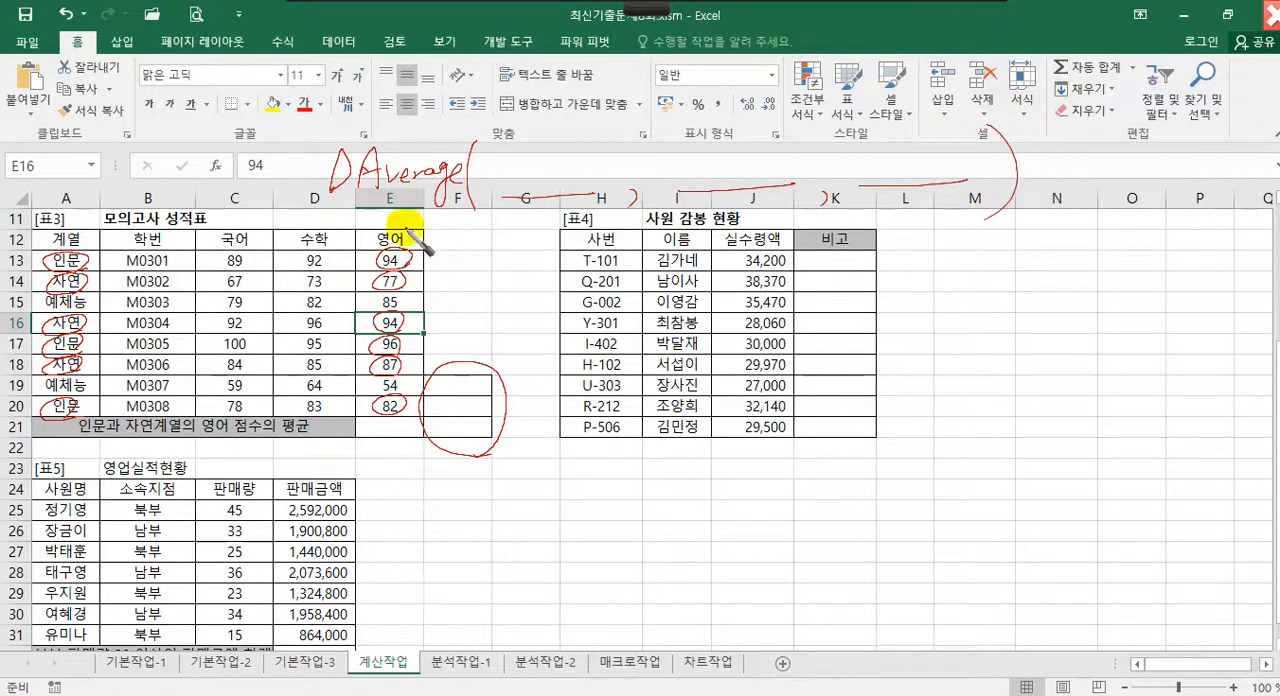
{"action": "left_click_drag", "start_coordinate": [512, 200], "coordinate": [615, 195]}
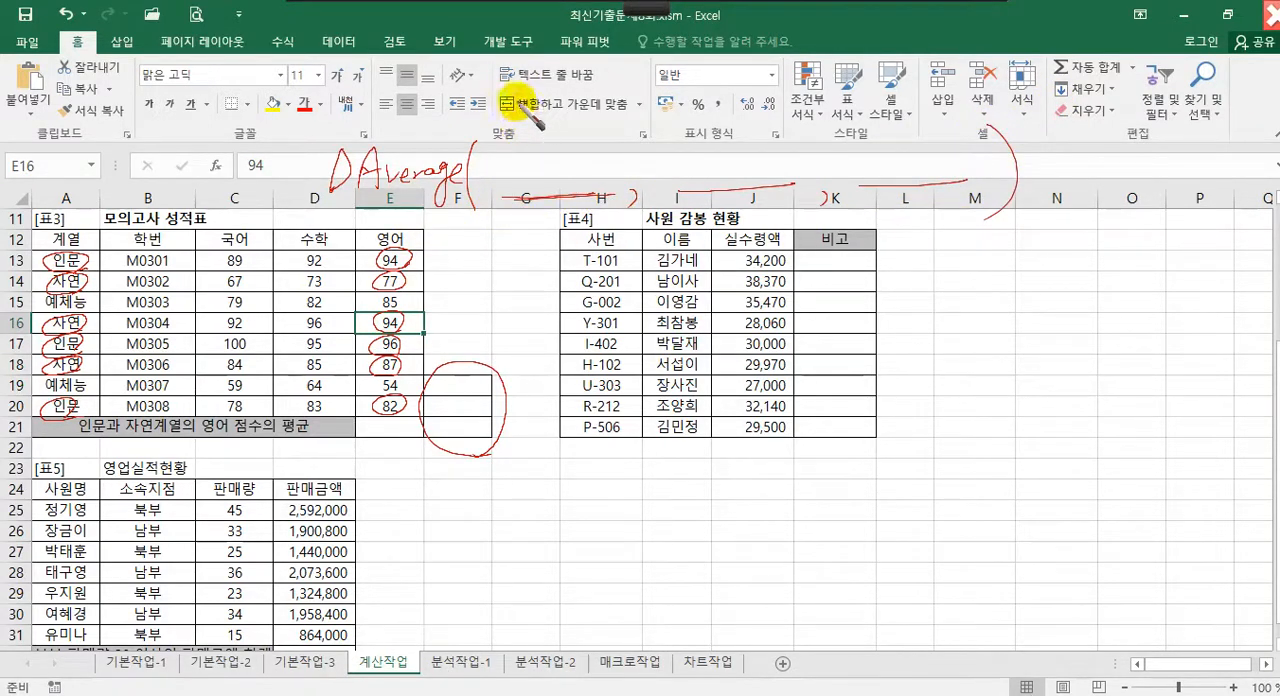
Label the first DAverage argument with the annotation pen and write A12:E20 as its database range
{"action": "mouse_move", "coordinate": [524, 91]}
{"action": "left_mouse_down"}
{"action": "mouse_move", "coordinate": [533, 117]}
{"action": "mouse_move", "coordinate": [571, 129]}
{"action": "left_mouse_up"}
{"action": "left_click", "coordinate": [583, 123]}
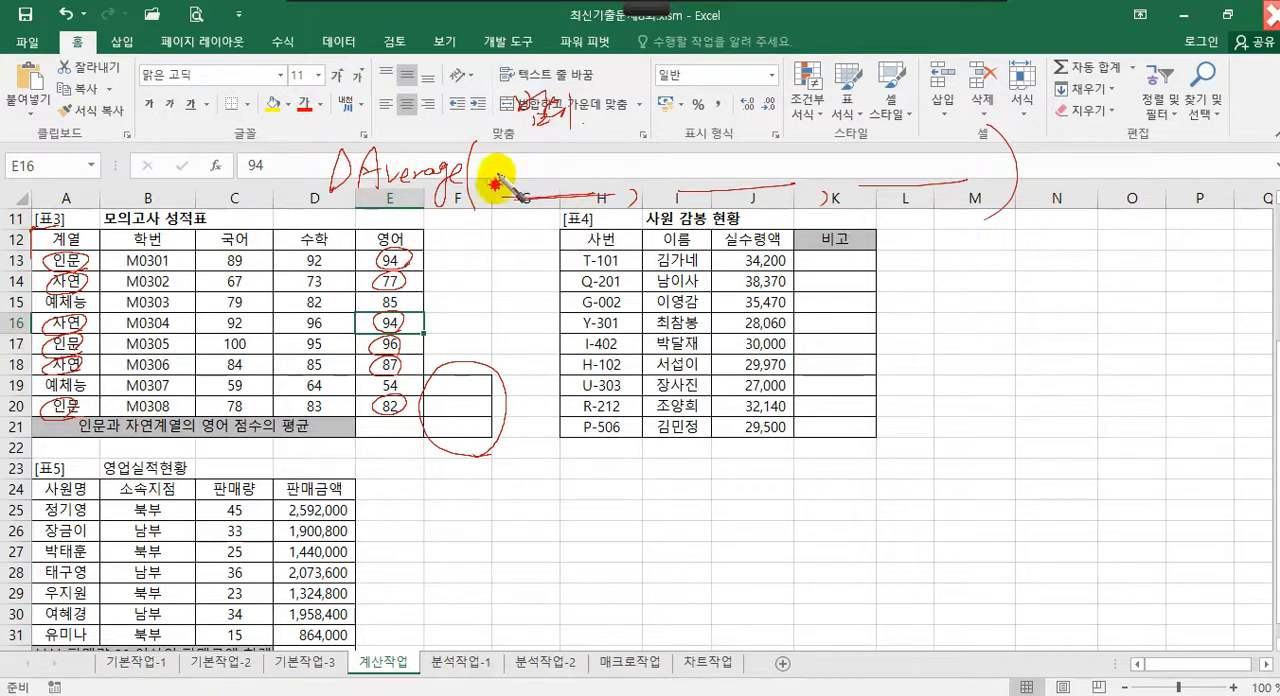
{"action": "mouse_move", "coordinate": [497, 186]}
{"action": "left_mouse_down"}
{"action": "mouse_move", "coordinate": [555, 162]}
{"action": "mouse_move", "coordinate": [599, 178]}
{"action": "mouse_move", "coordinate": [598, 157]}
{"action": "left_mouse_up"}
{"action": "left_click", "coordinate": [556, 164]}
{"action": "left_click", "coordinate": [556, 171]}
{"action": "mouse_move", "coordinate": [583, 168]}
{"action": "left_mouse_down"}
{"action": "mouse_move", "coordinate": [616, 174]}
{"action": "mouse_move", "coordinate": [624, 160]}
{"action": "left_mouse_up"}
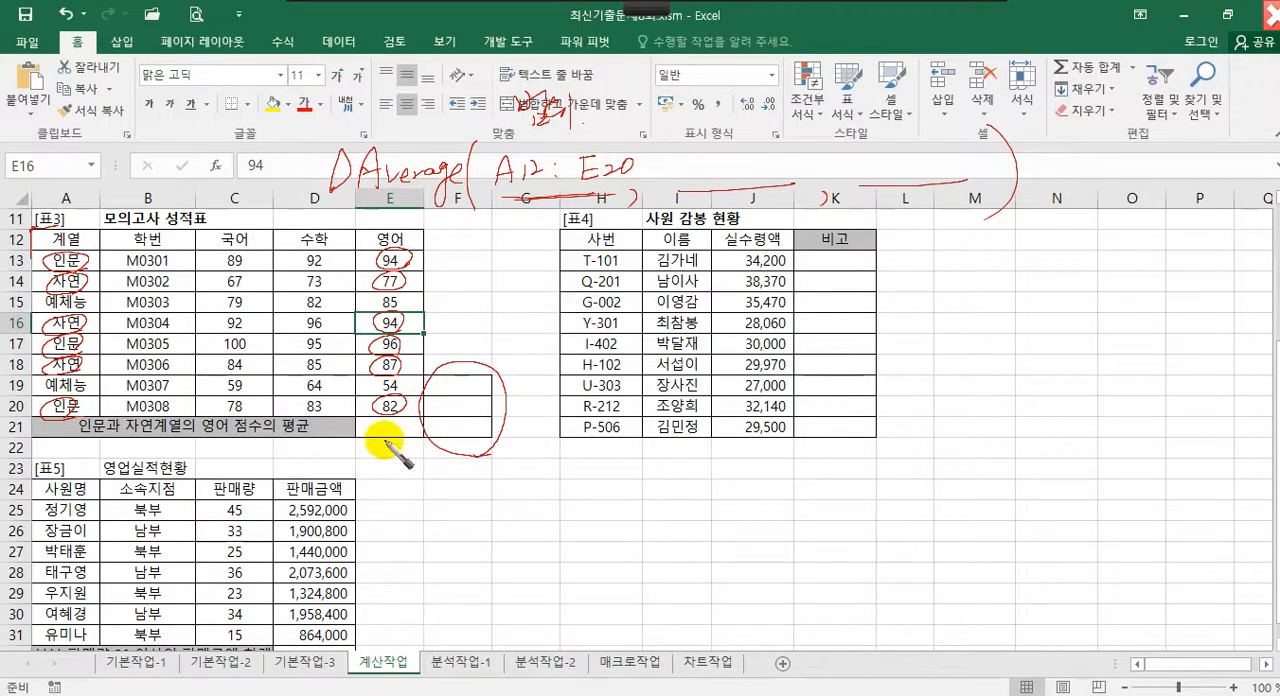
Circle E21 with the annotation pen, label the second DAverage argument, and write E12 or "영어" for it
{"action": "left_click_drag", "start_coordinate": [420, 420], "coordinate": [408, 438]}
{"action": "left_click_drag", "start_coordinate": [422, 441], "coordinate": [422, 475]}
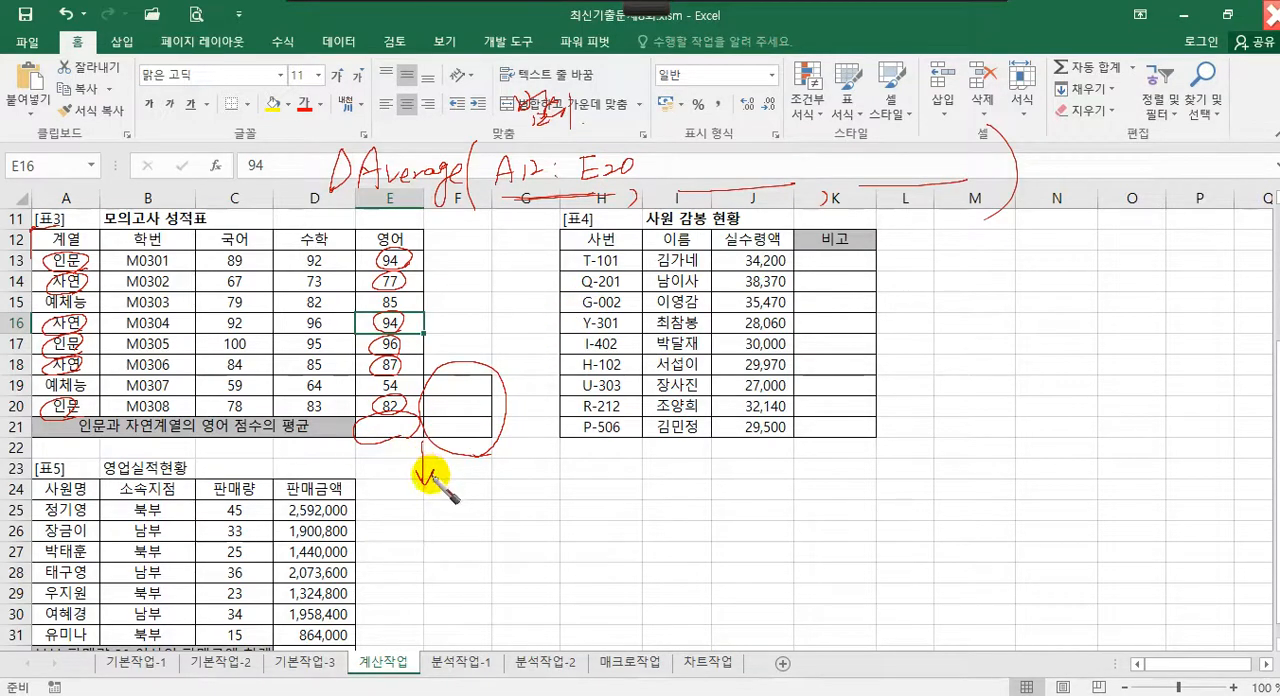
{"action": "mouse_move", "coordinate": [430, 459]}
{"action": "left_mouse_down"}
{"action": "mouse_move", "coordinate": [404, 480]}
{"action": "mouse_move", "coordinate": [435, 477]}
{"action": "left_mouse_up"}
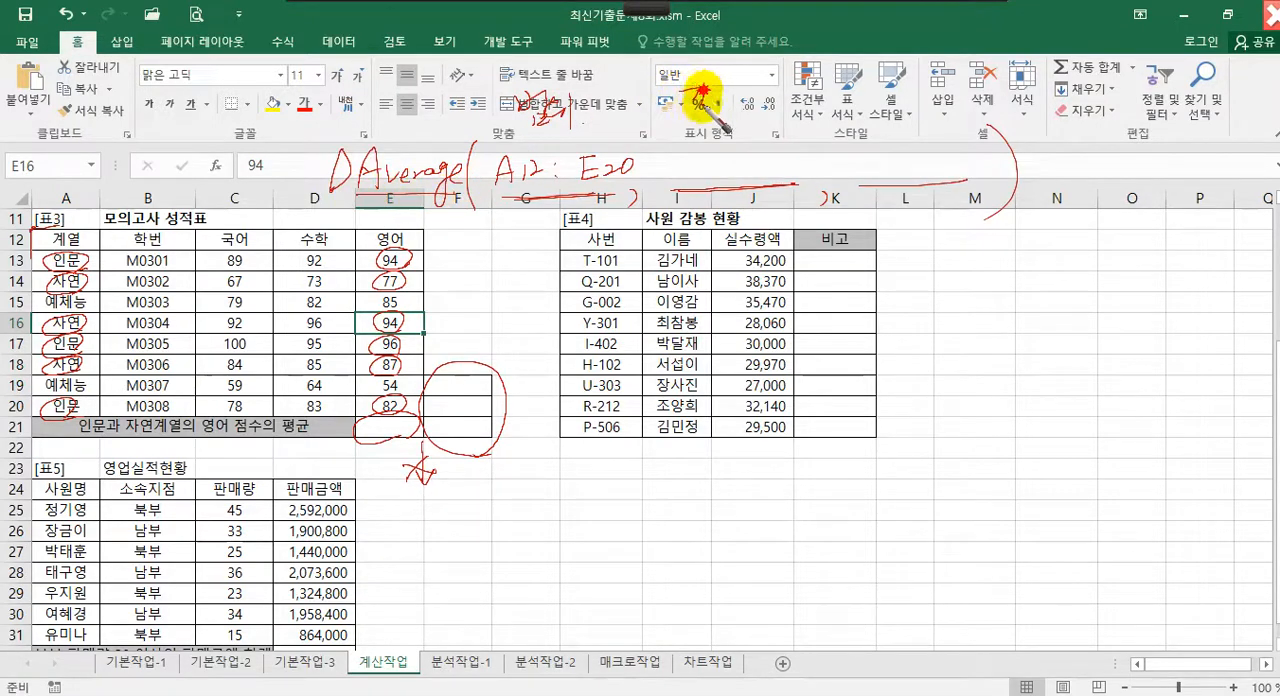
{"action": "mouse_move", "coordinate": [716, 91]}
{"action": "left_mouse_down"}
{"action": "mouse_move", "coordinate": [778, 72]}
{"action": "mouse_move", "coordinate": [795, 98]}
{"action": "mouse_move", "coordinate": [728, 108]}
{"action": "mouse_move", "coordinate": [755, 124]}
{"action": "left_mouse_up"}
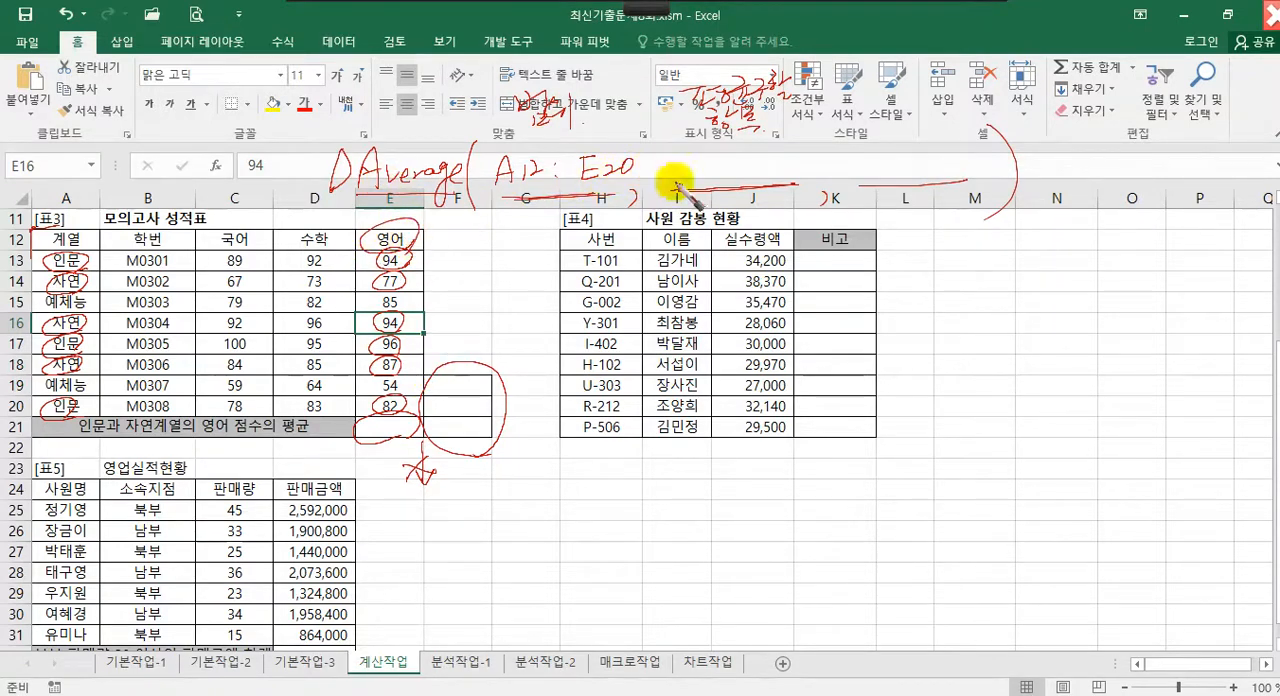
{"action": "left_click_drag", "start_coordinate": [710, 168], "coordinate": [740, 174]}
{"action": "left_click_drag", "start_coordinate": [758, 159], "coordinate": [783, 165]}
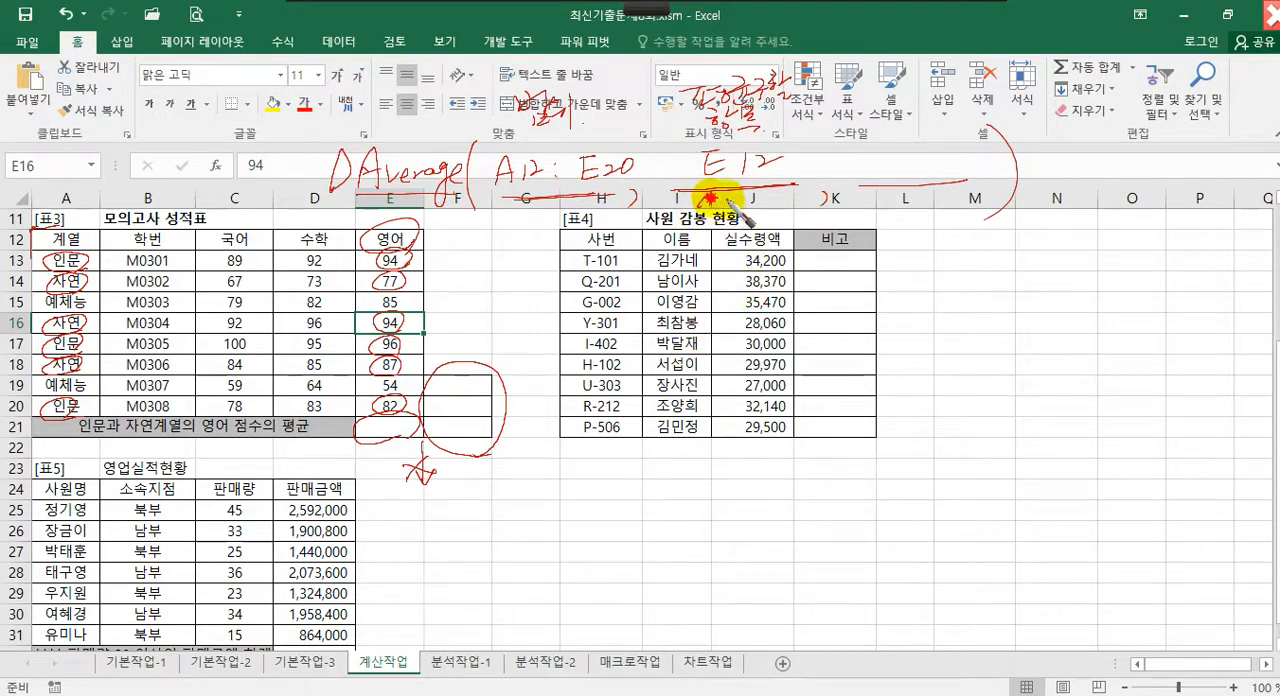
{"action": "left_click_drag", "start_coordinate": [730, 197], "coordinate": [798, 200]}
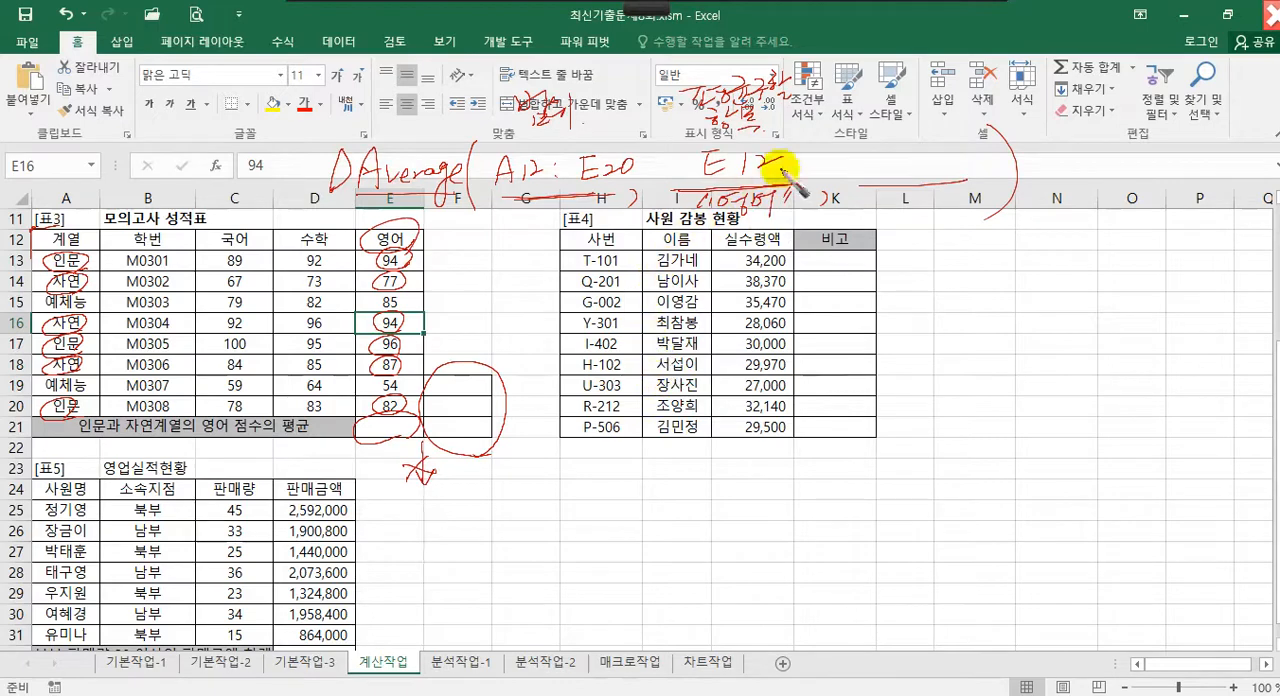
Label the third DAverage argument 조건범위, outline F19:F21, and write F19:F21 as the criteria range with the annotation pen
{"action": "left_click_drag", "start_coordinate": [860, 188], "coordinate": [981, 178]}
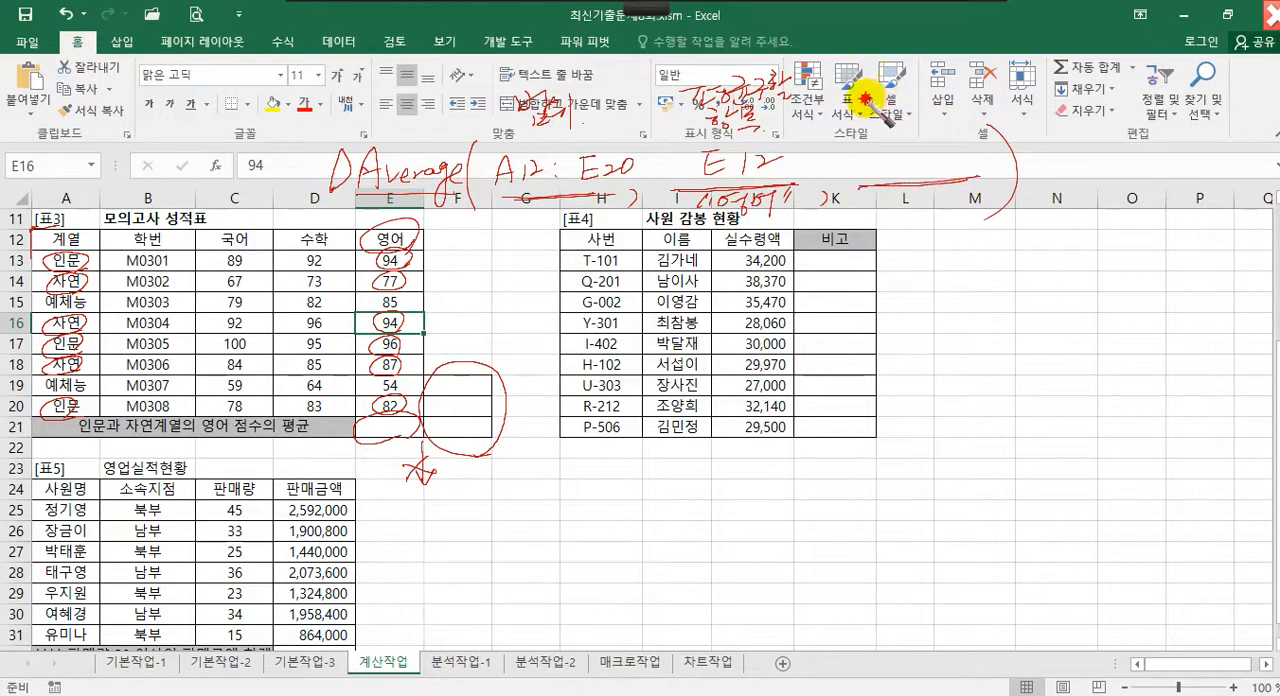
{"action": "mouse_move", "coordinate": [867, 99]}
{"action": "left_mouse_down"}
{"action": "mouse_move", "coordinate": [940, 102]}
{"action": "mouse_move", "coordinate": [971, 86]}
{"action": "mouse_move", "coordinate": [986, 114]}
{"action": "left_mouse_up"}
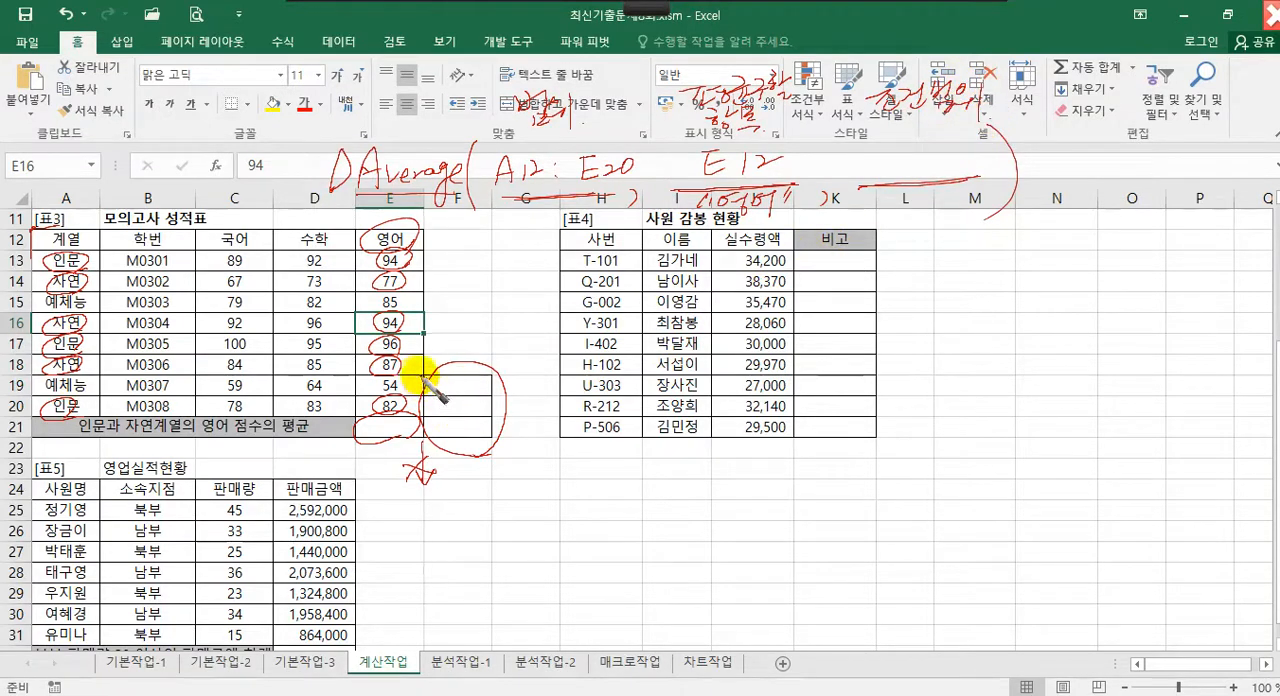
{"action": "mouse_move", "coordinate": [488, 442]}
{"action": "left_mouse_down"}
{"action": "mouse_move", "coordinate": [430, 440]}
{"action": "mouse_move", "coordinate": [425, 370]}
{"action": "mouse_move", "coordinate": [500, 365]}
{"action": "mouse_move", "coordinate": [492, 456]}
{"action": "left_mouse_up"}
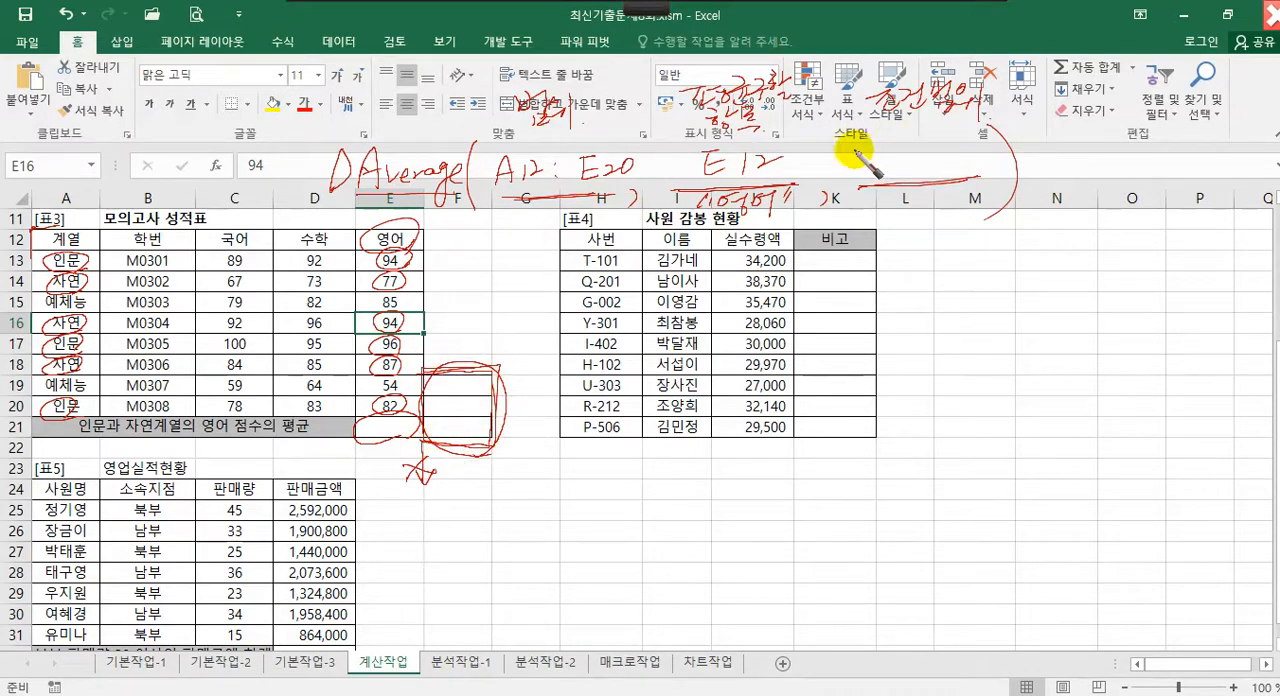
{"action": "left_click_drag", "start_coordinate": [861, 150], "coordinate": [884, 148]}
{"action": "mouse_move", "coordinate": [866, 151]}
{"action": "left_mouse_down"}
{"action": "mouse_move", "coordinate": [864, 176]}
{"action": "mouse_move", "coordinate": [880, 162]}
{"action": "left_mouse_up"}
{"action": "left_click_drag", "start_coordinate": [878, 156], "coordinate": [886, 179]}
{"action": "mouse_move", "coordinate": [902, 157]}
{"action": "left_mouse_down"}
{"action": "mouse_move", "coordinate": [901, 181]}
{"action": "mouse_move", "coordinate": [948, 150]}
{"action": "left_mouse_up"}
{"action": "left_click", "coordinate": [921, 157]}
{"action": "left_click", "coordinate": [921, 166]}
{"action": "mouse_move", "coordinate": [935, 151]}
{"action": "left_mouse_down"}
{"action": "mouse_move", "coordinate": [979, 158]}
{"action": "mouse_move", "coordinate": [986, 176]}
{"action": "left_mouse_up"}
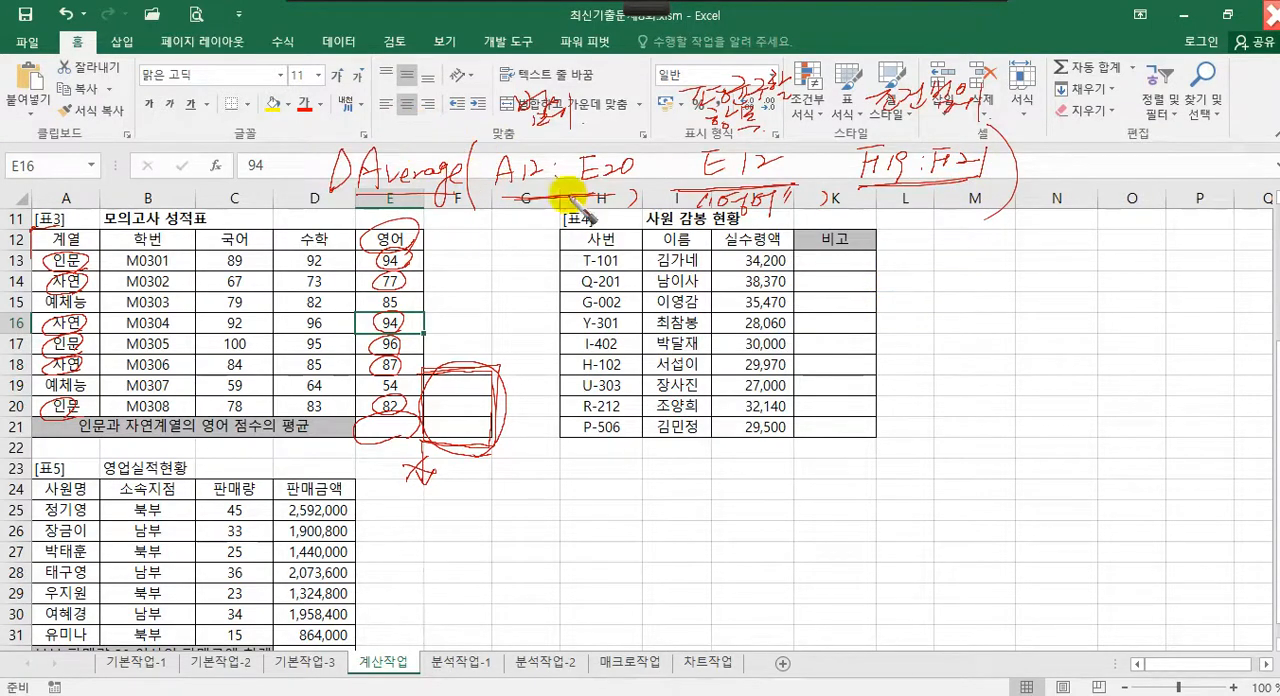
Sketch a 00.00 format and =Round( , 2) around the handwritten DAverage formula, and clear all pen annotations
{"action": "left_click_drag", "start_coordinate": [476, 228], "coordinate": [1026, 216]}
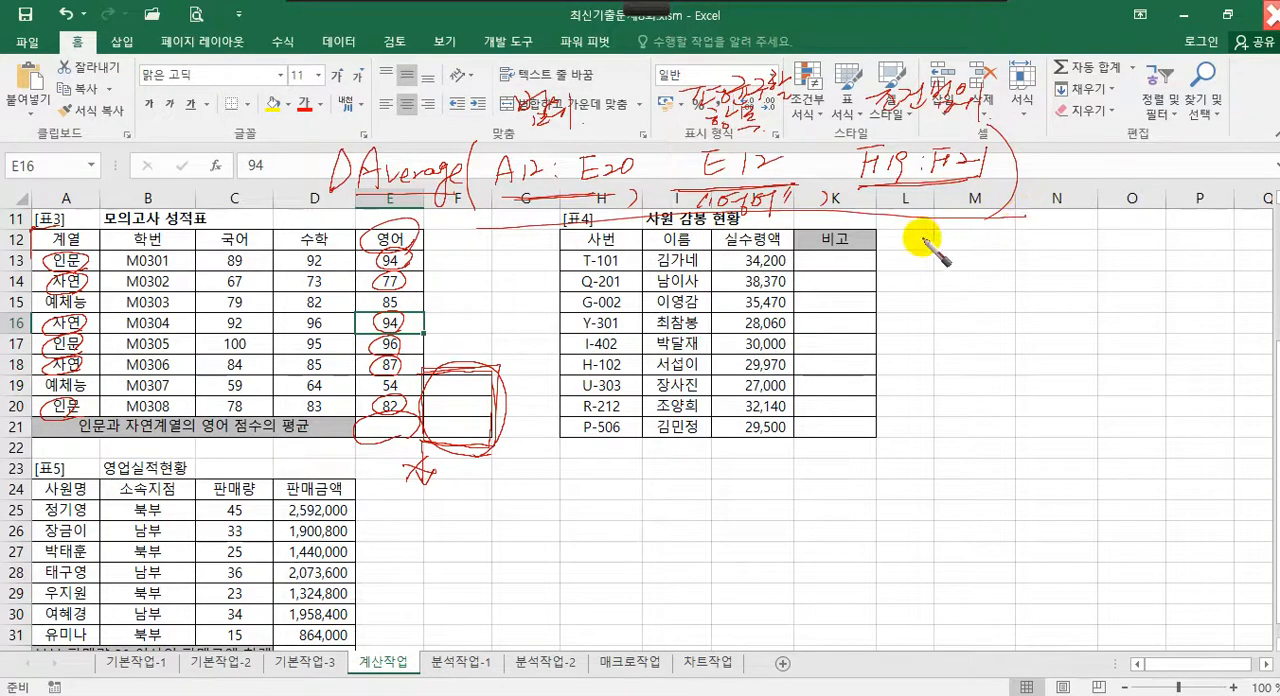
{"action": "mouse_move", "coordinate": [948, 266]}
{"action": "left_mouse_down"}
{"action": "mouse_move", "coordinate": [975, 267]}
{"action": "mouse_move", "coordinate": [995, 301]}
{"action": "mouse_move", "coordinate": [1030, 268]}
{"action": "mouse_move", "coordinate": [1076, 298]}
{"action": "left_mouse_up"}
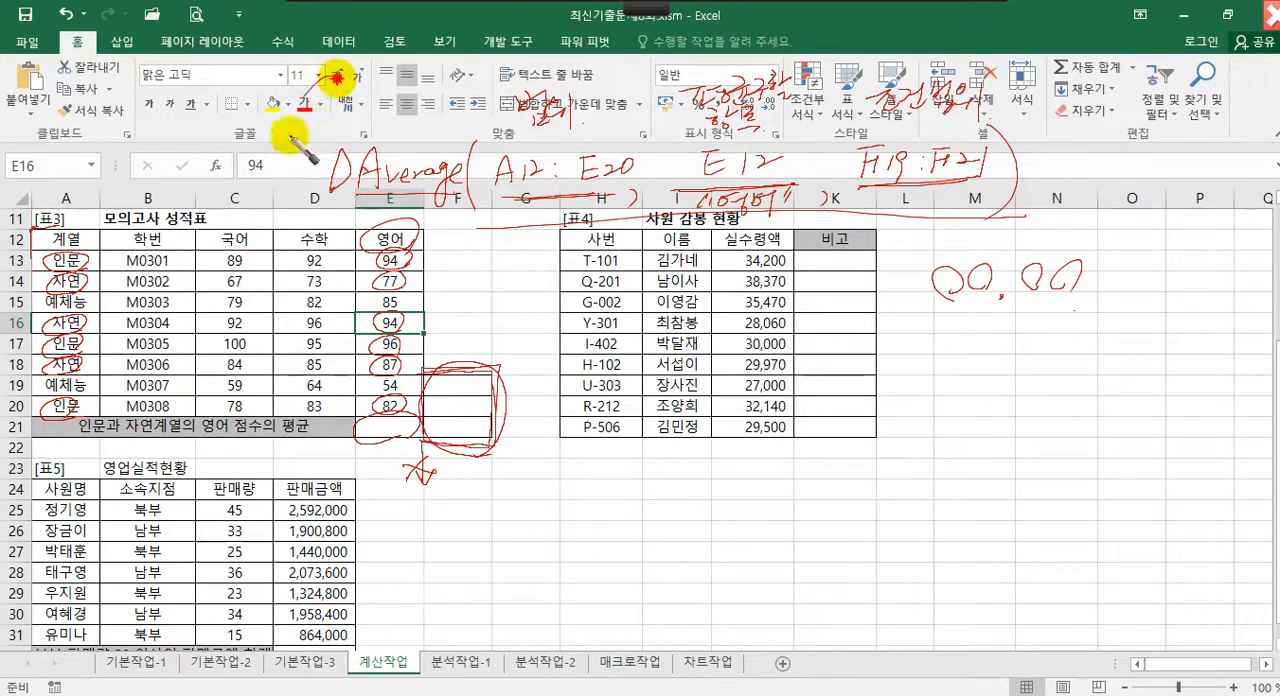
{"action": "left_click_drag", "start_coordinate": [337, 75], "coordinate": [331, 298]}
{"action": "mouse_move", "coordinate": [1078, 68]}
{"action": "left_mouse_down"}
{"action": "mouse_move", "coordinate": [1108, 116]}
{"action": "mouse_move", "coordinate": [1044, 263]}
{"action": "left_mouse_up"}
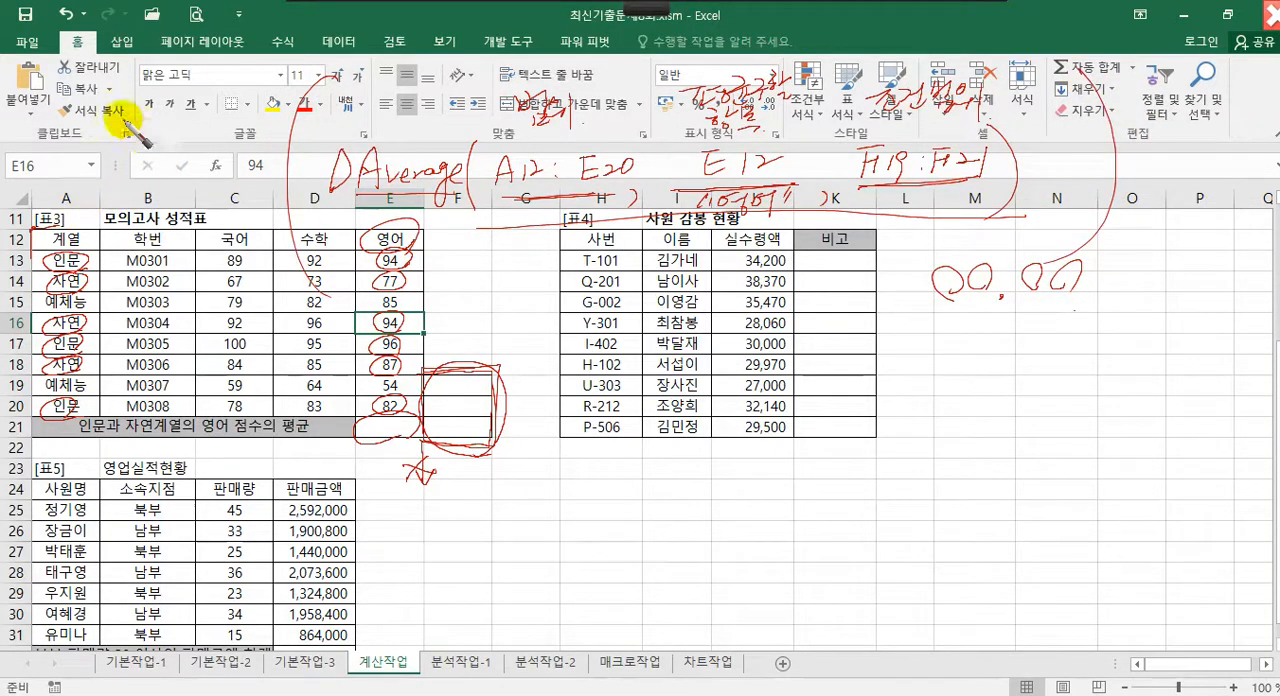
{"action": "left_click_drag", "start_coordinate": [116, 121], "coordinate": [115, 179]}
{"action": "mouse_move", "coordinate": [115, 139]}
{"action": "left_mouse_down"}
{"action": "mouse_move", "coordinate": [157, 151]}
{"action": "mouse_move", "coordinate": [228, 140]}
{"action": "left_mouse_up"}
{"action": "left_click_drag", "start_coordinate": [52, 160], "coordinate": [100, 160]}
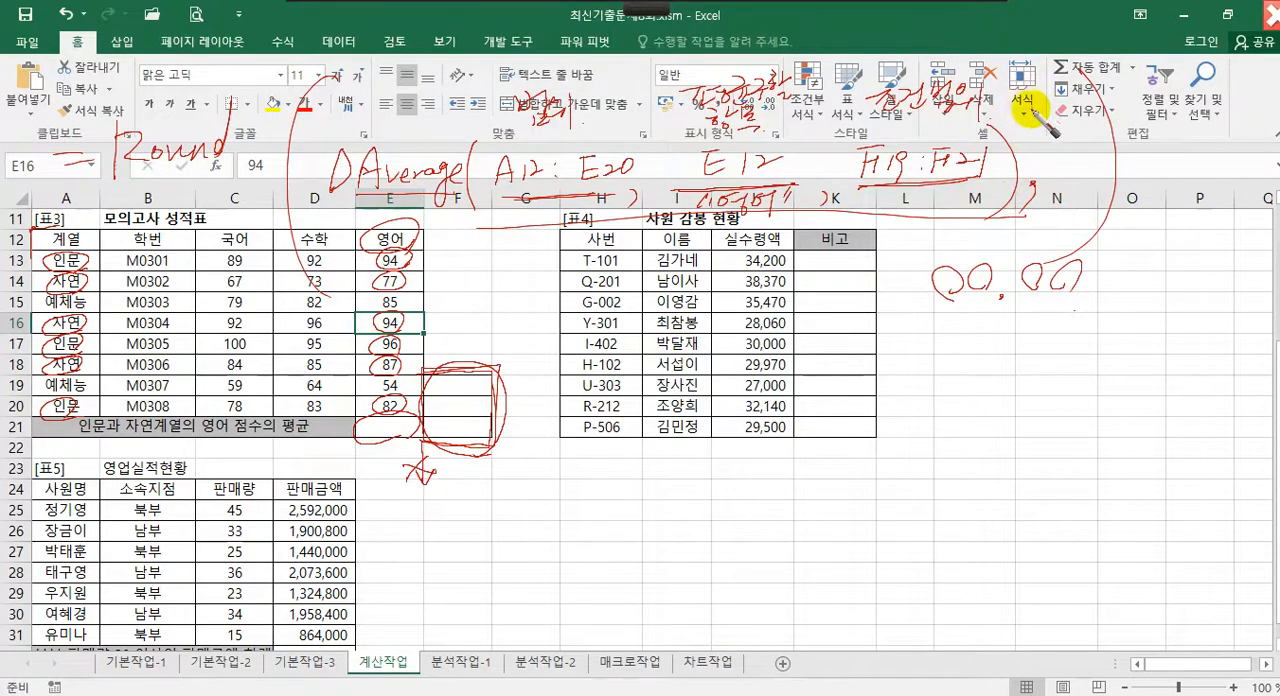
{"action": "left_click_drag", "start_coordinate": [1030, 181], "coordinate": [1018, 200]}
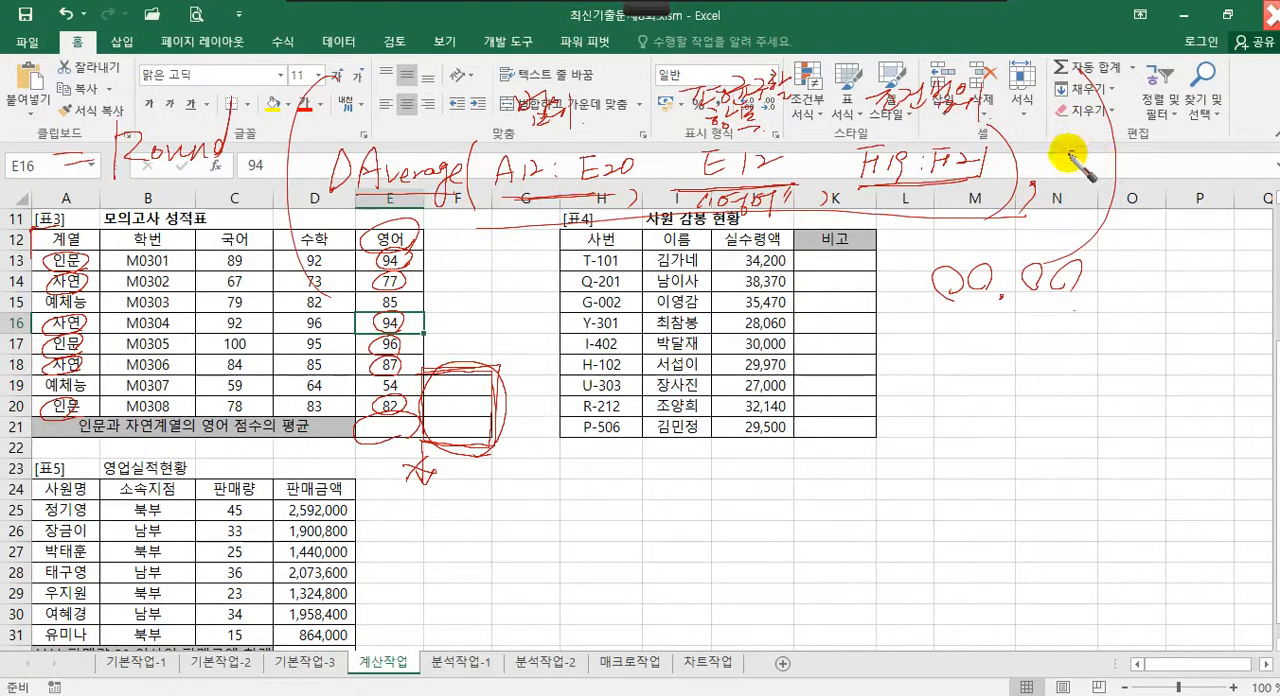
{"action": "mouse_move", "coordinate": [1066, 153]}
{"action": "left_mouse_down"}
{"action": "mouse_move", "coordinate": [1064, 176]}
{"action": "mouse_move", "coordinate": [1100, 176]}
{"action": "left_mouse_up"}
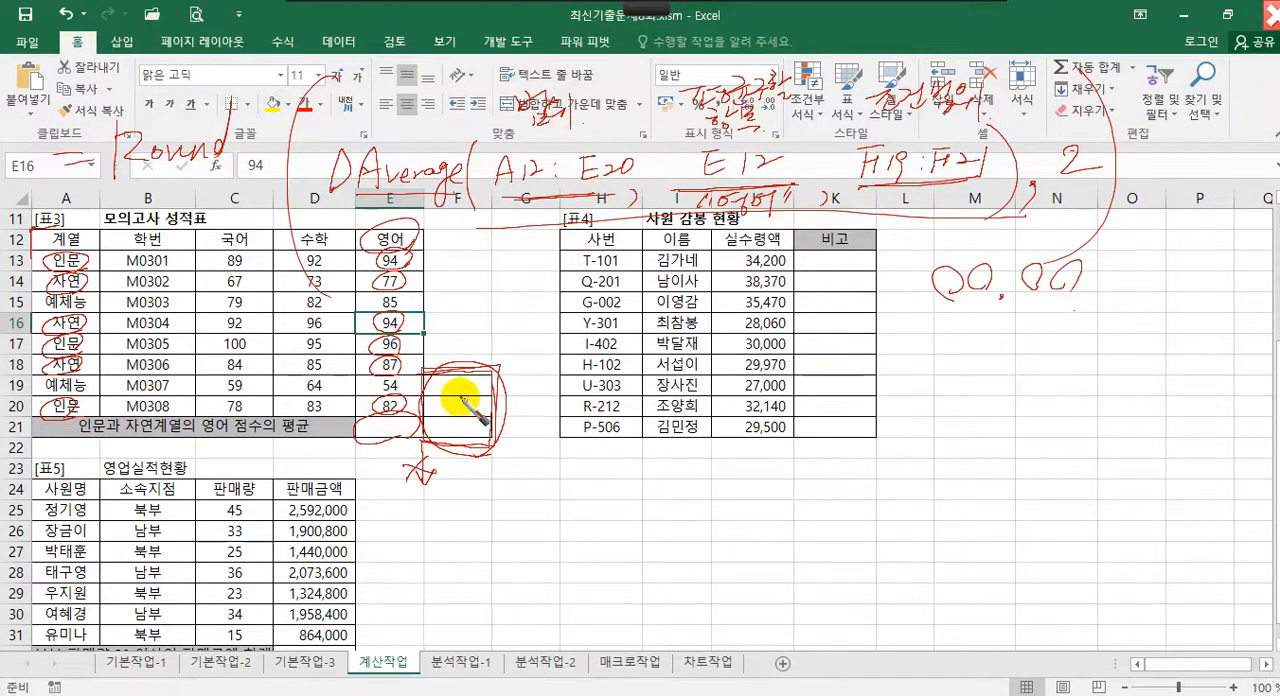
{"action": "key", "text": "Escape"}
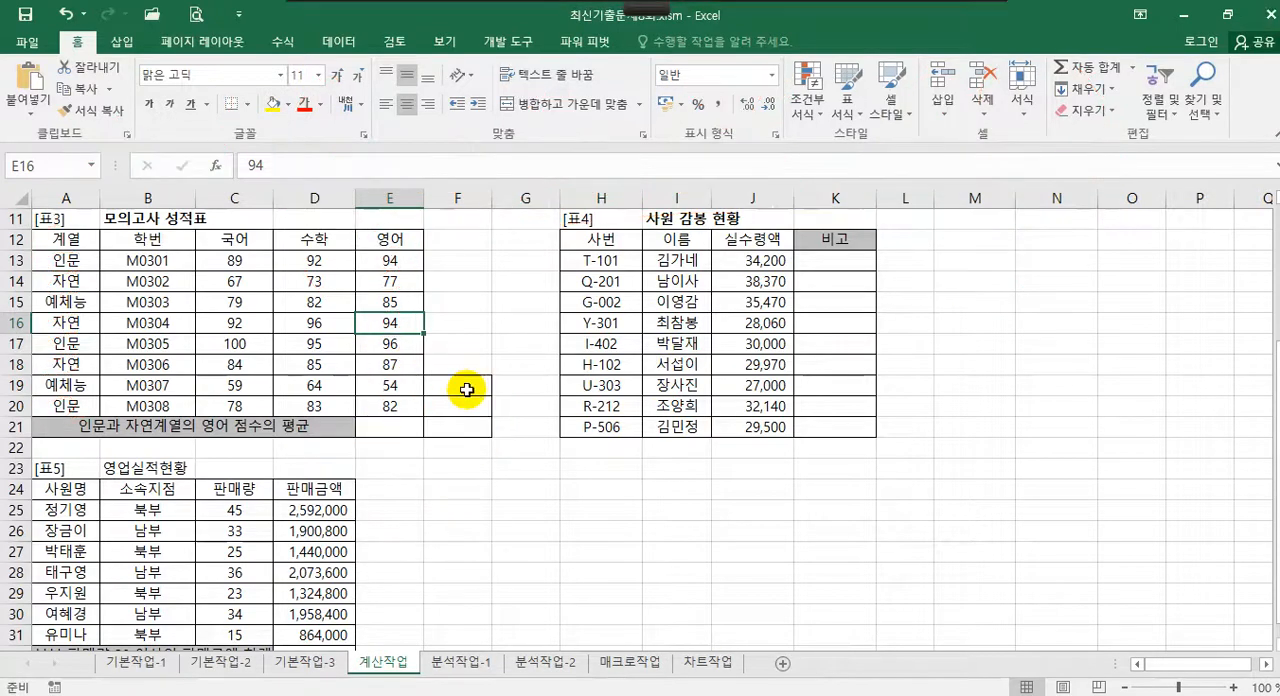
Copy the 계열 header from A12 into F19 as the criteria heading
{"action": "left_click", "coordinate": [467, 391]}
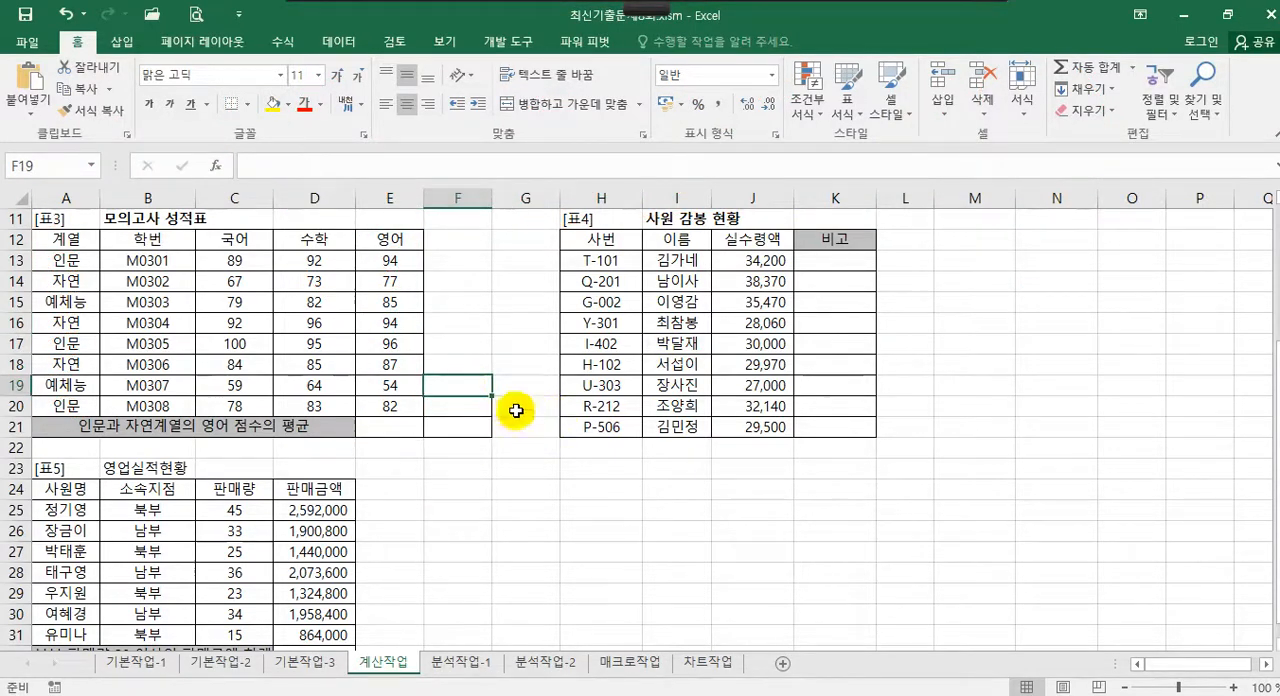
{"action": "left_click", "coordinate": [66, 240]}
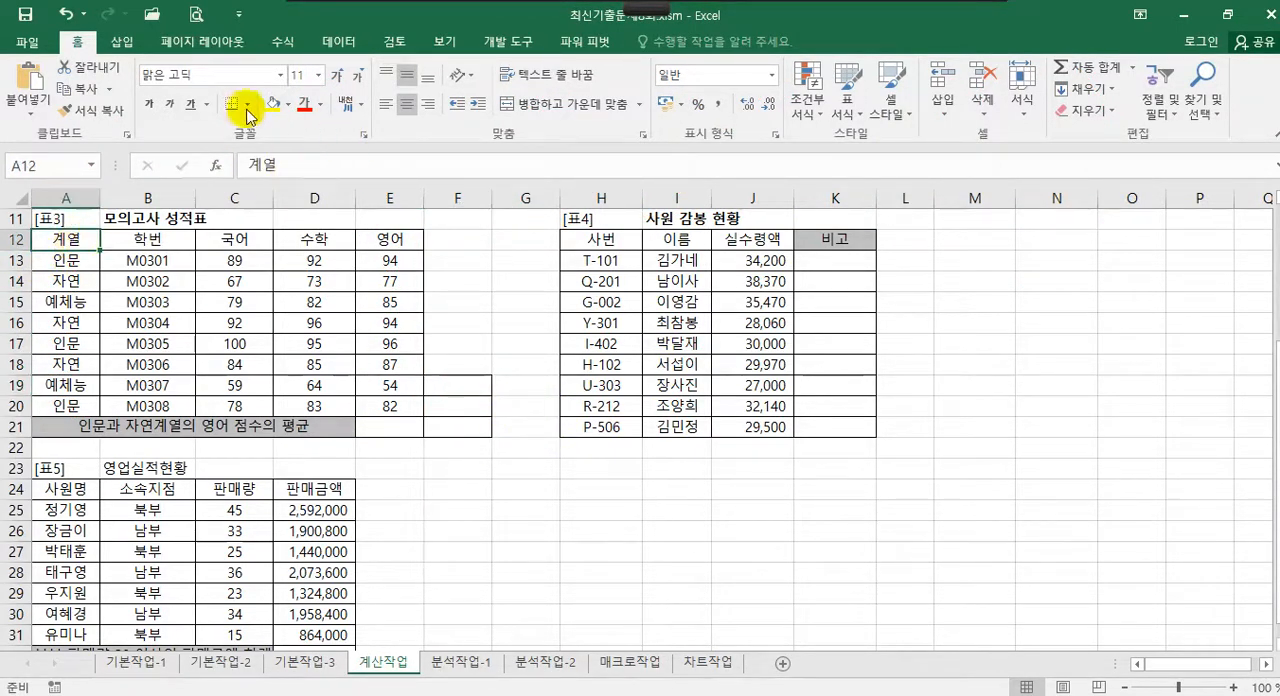
{"action": "left_click", "coordinate": [78, 88]}
{"action": "left_click", "coordinate": [457, 393]}
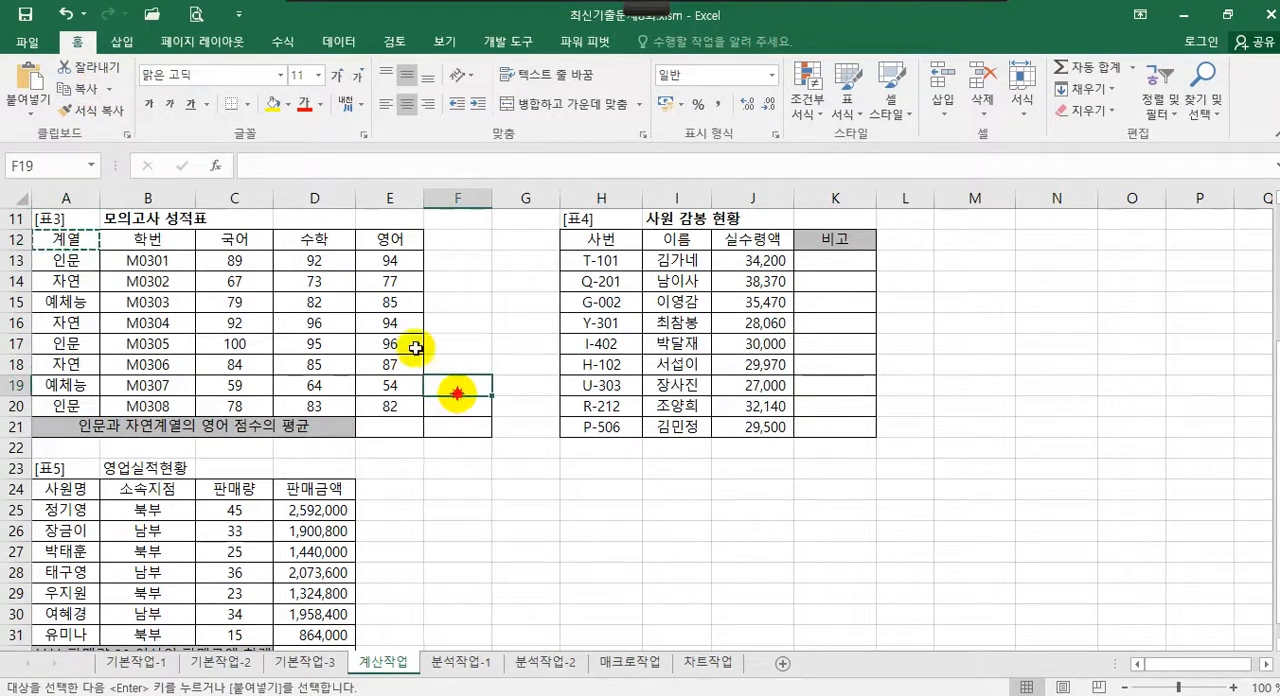
{"action": "left_click", "coordinate": [32, 86]}
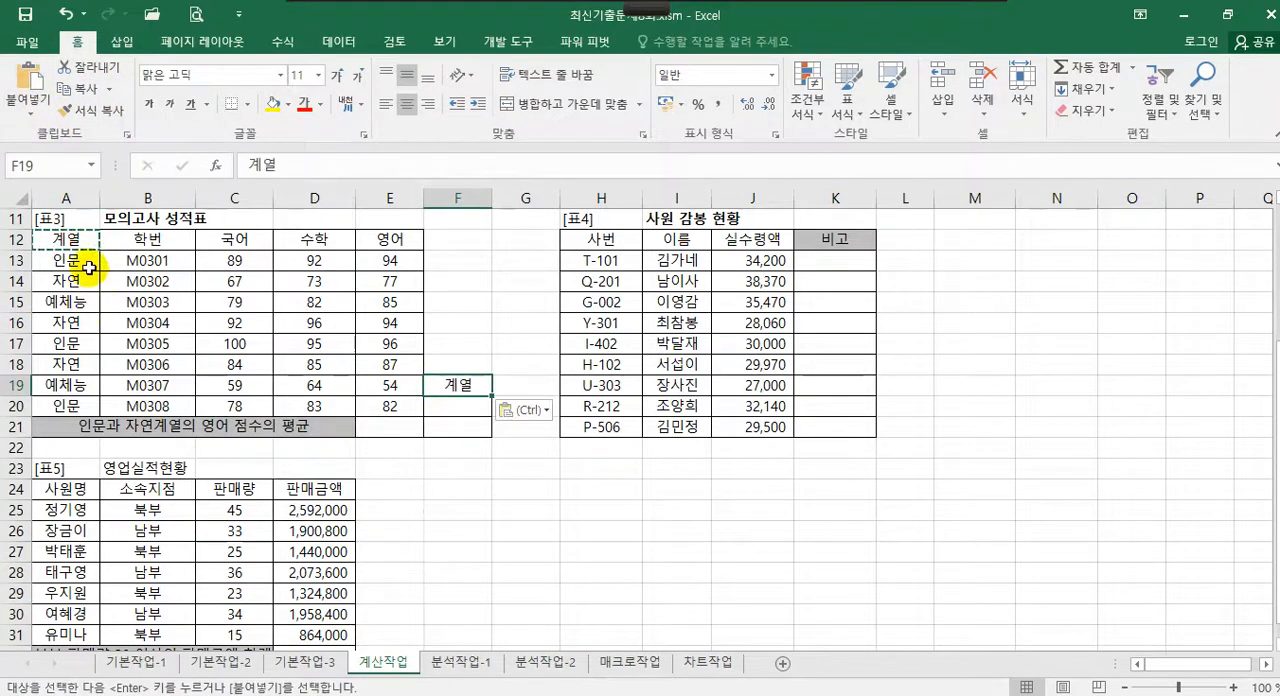
Copy 인문 and 자연 from A13:A14 into F20:F21 under the 계열 criteria heading
{"action": "left_click_drag", "start_coordinate": [89, 268], "coordinate": [86, 282]}
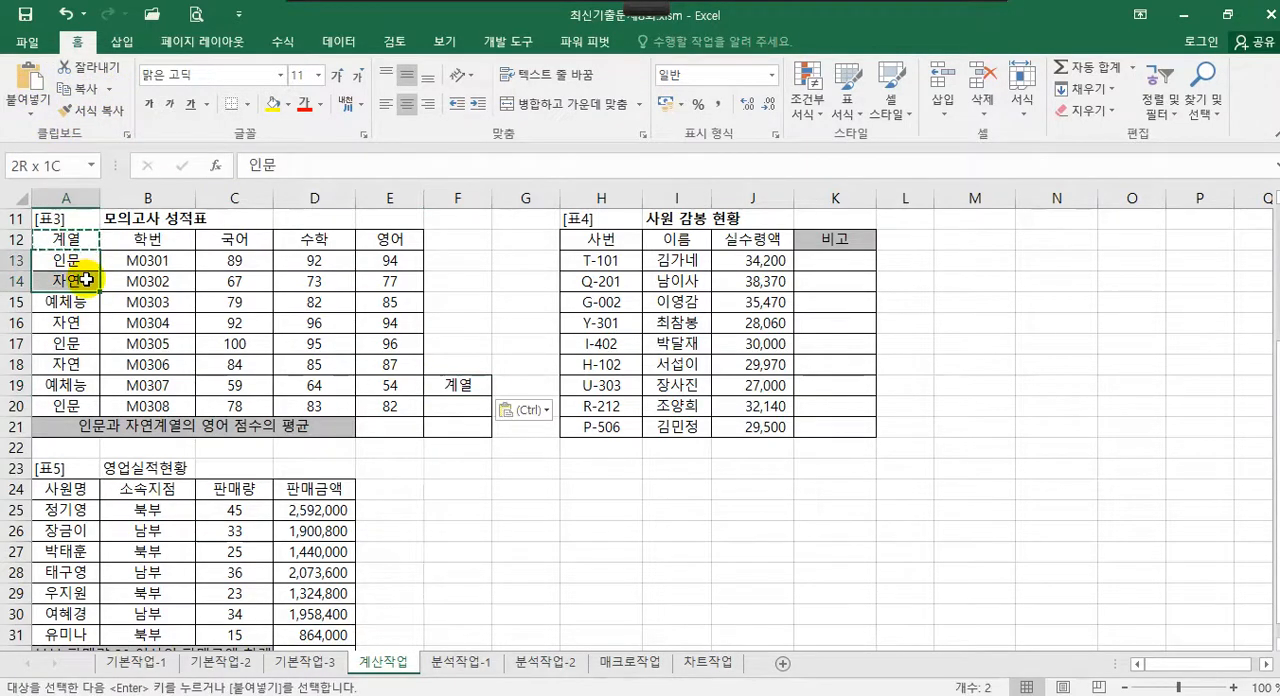
{"action": "left_click", "coordinate": [86, 95]}
{"action": "left_click", "coordinate": [457, 405]}
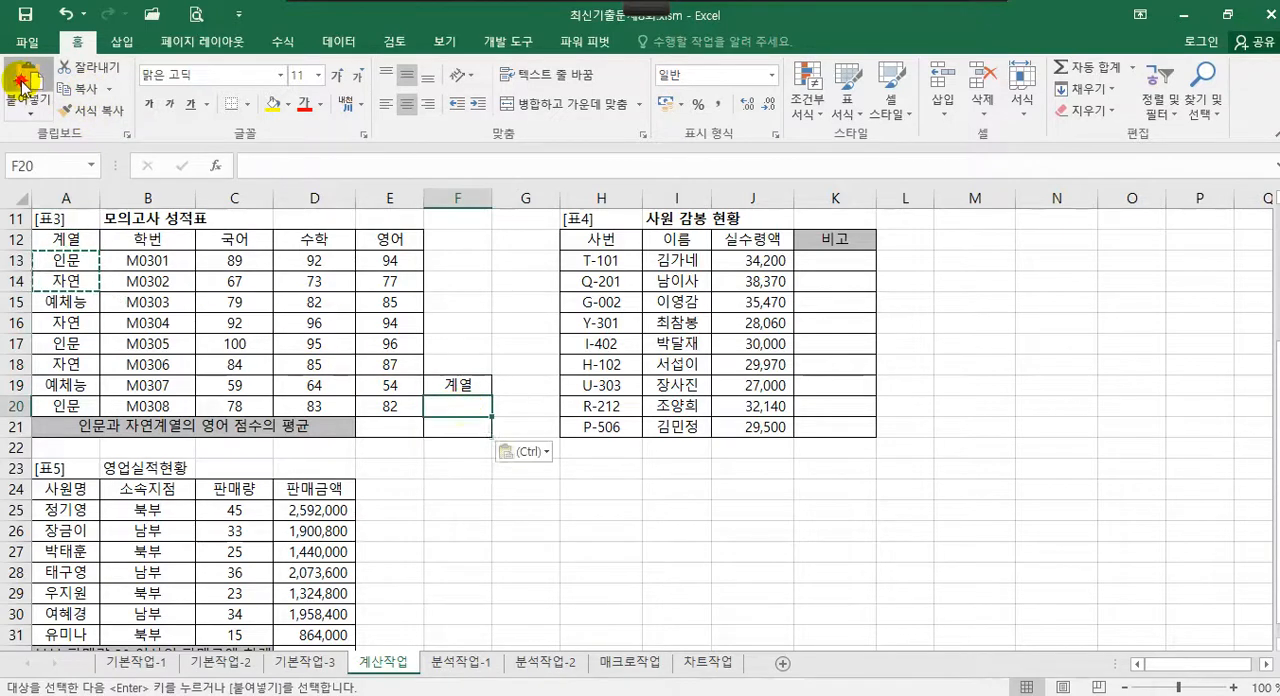
{"action": "left_click", "coordinate": [22, 80]}
{"action": "left_click", "coordinate": [457, 385]}
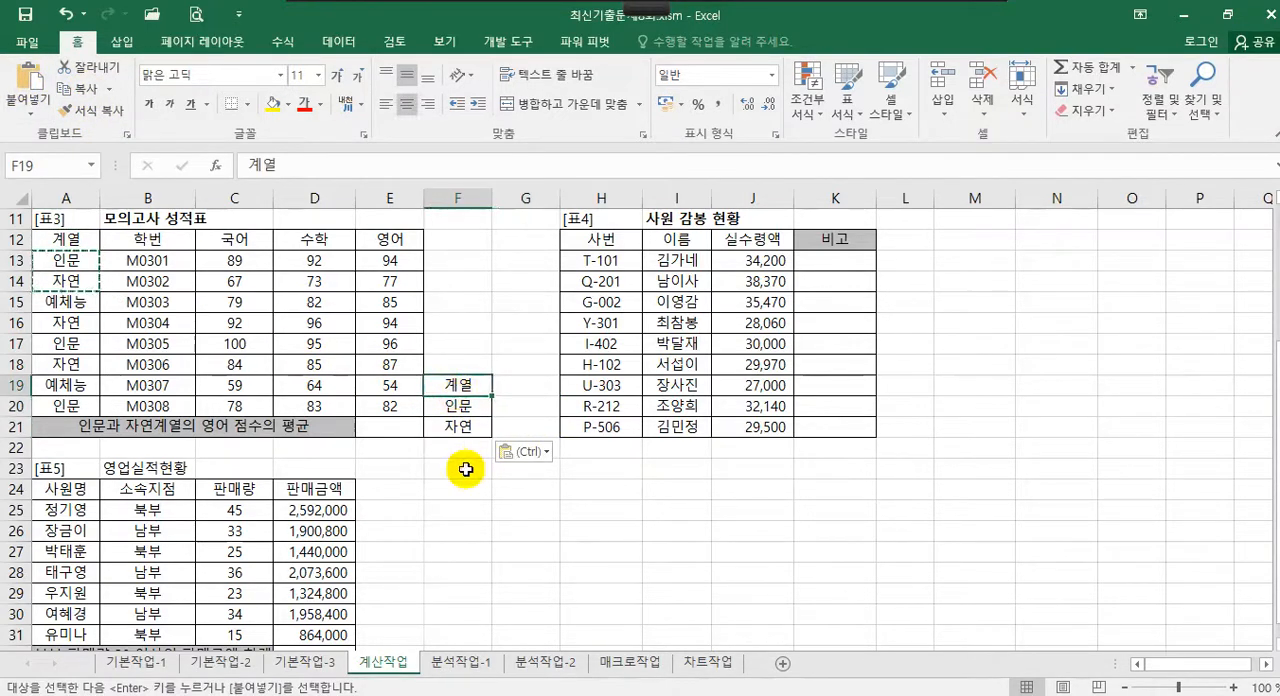
{"action": "key", "text": "Escape"}
Try to start a DAVERAGE formula in E21 from the function suggestions
{"action": "left_click", "coordinate": [378, 427]}
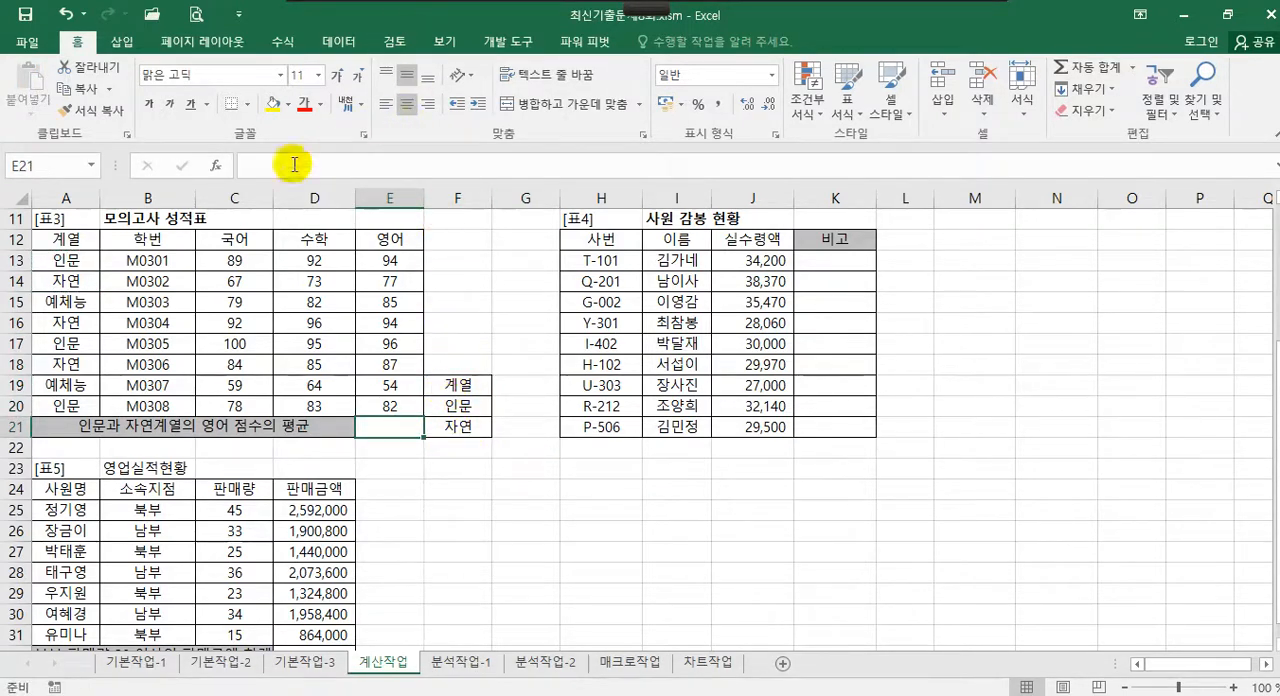
{"action": "type", "text": "="}
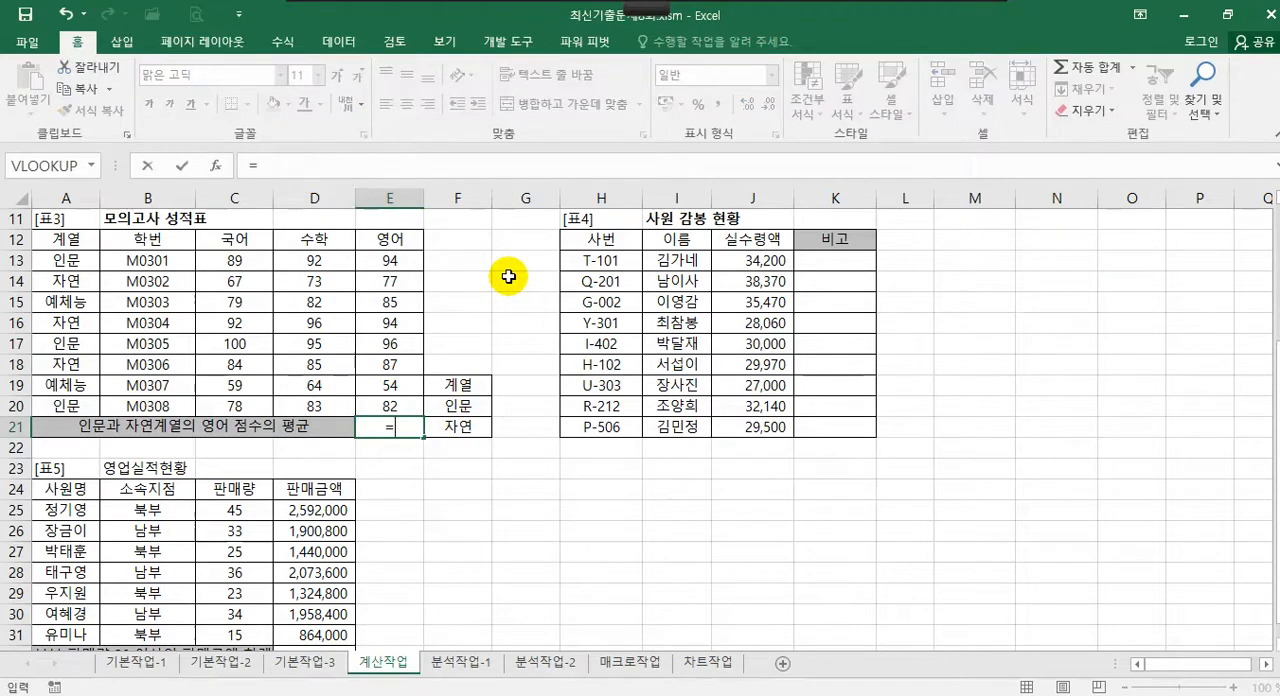
{"action": "type", "text": "da"}
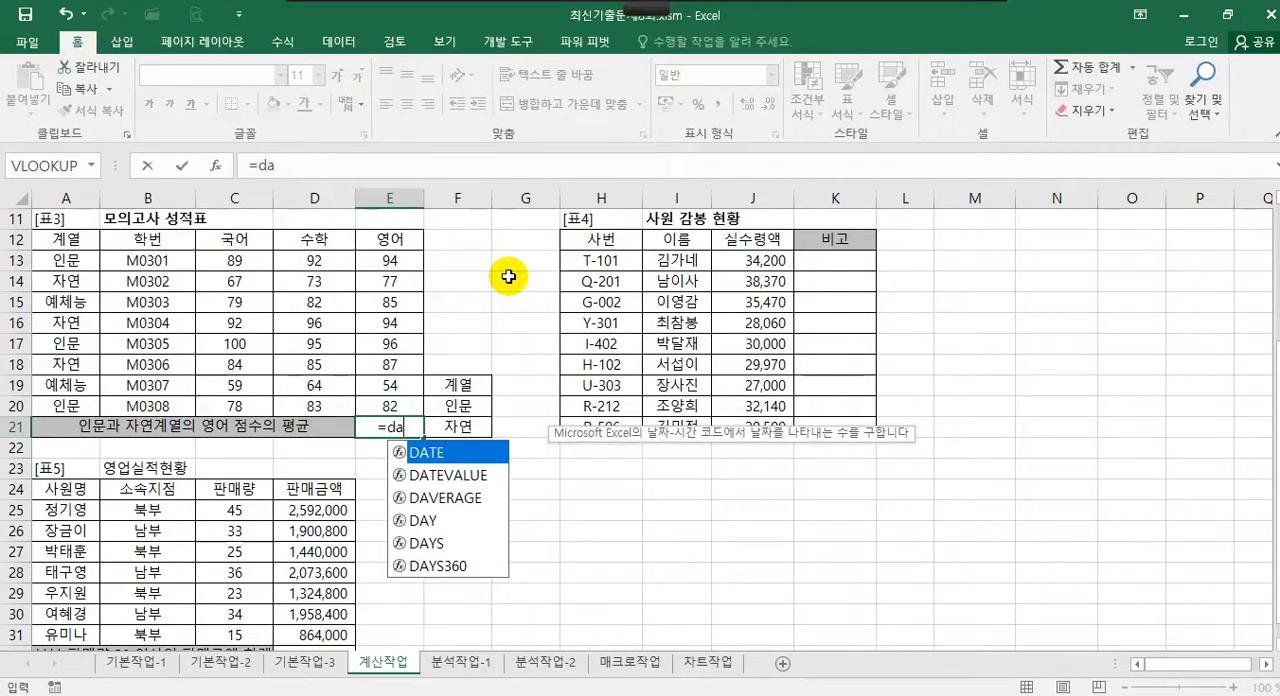
{"action": "key", "text": "Down"}
{"action": "key", "text": "Down"}
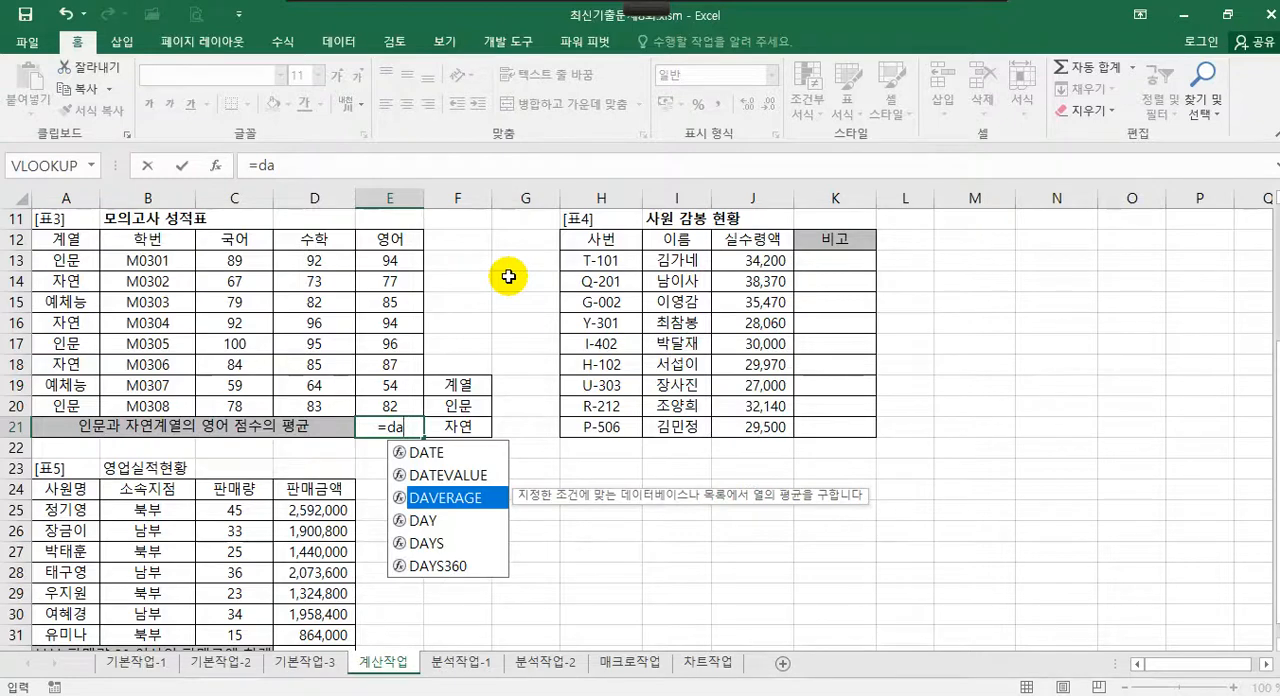
{"action": "key", "text": "Return"}
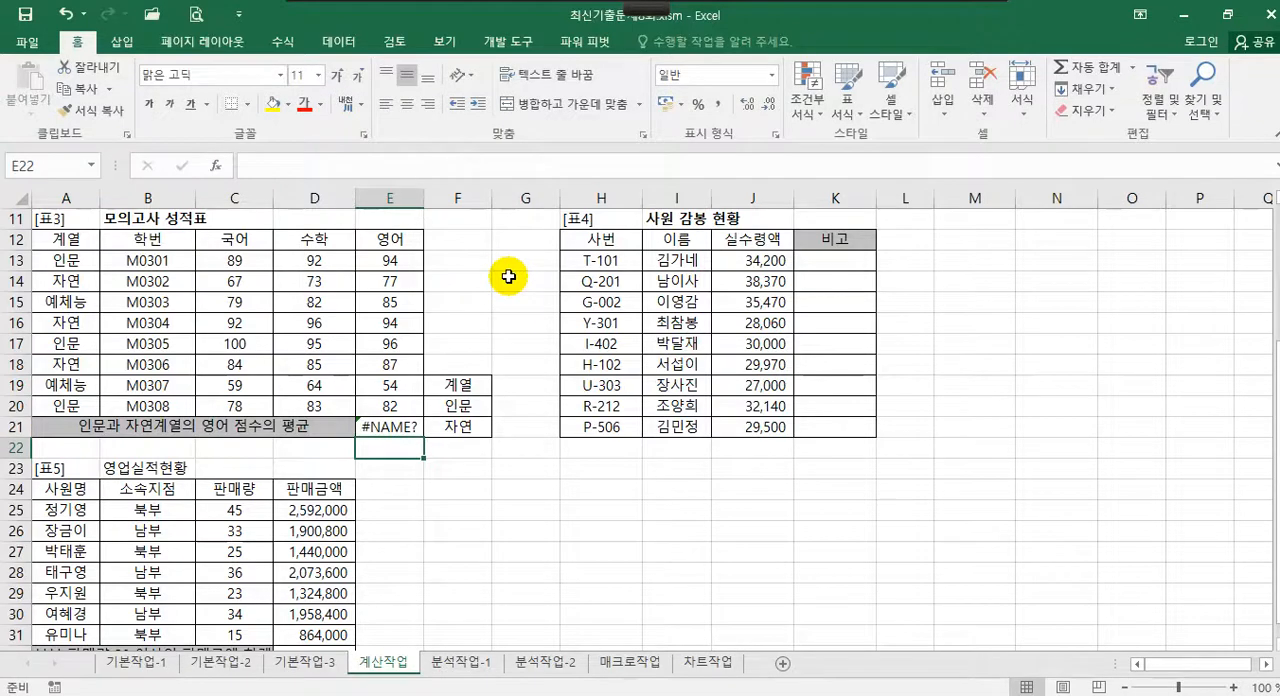
Replace the incomplete formula in E21 with the start of a DAVERAGE function
{"action": "left_click", "coordinate": [392, 428]}
{"action": "left_click", "coordinate": [278, 166]}
{"action": "key", "text": "BackSpace"}
{"action": "key", "text": "BackSpace"}
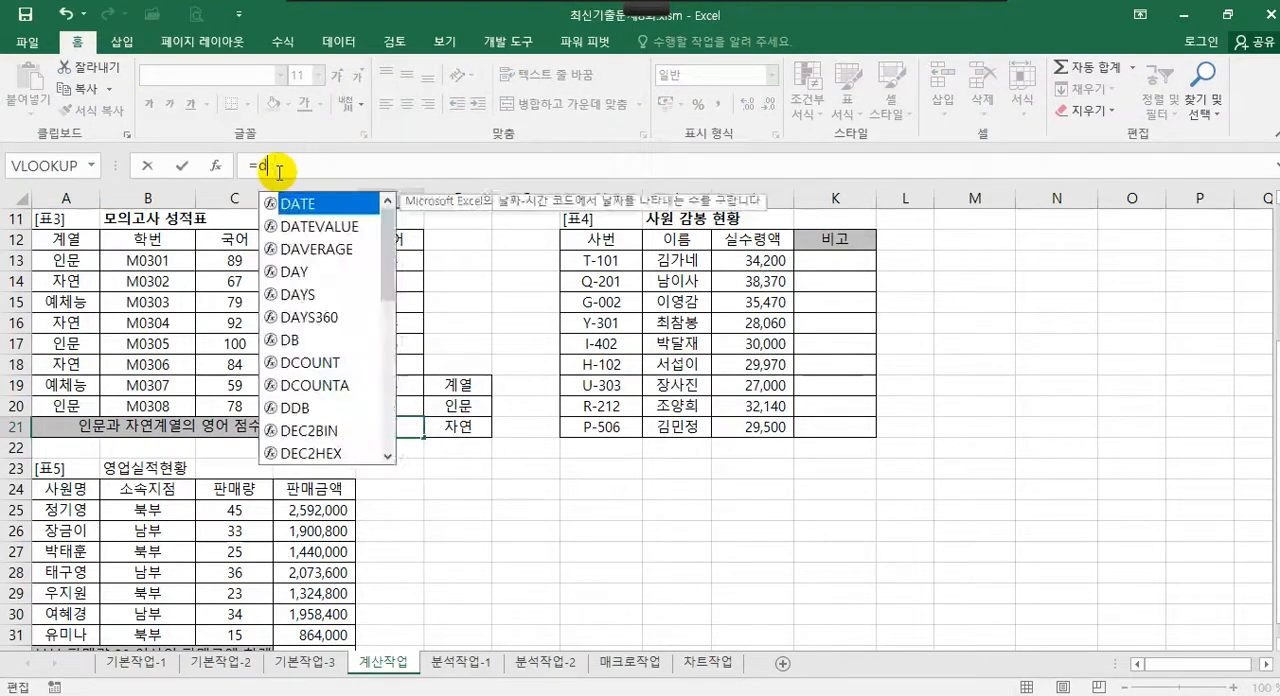
{"action": "type", "text": "d"}
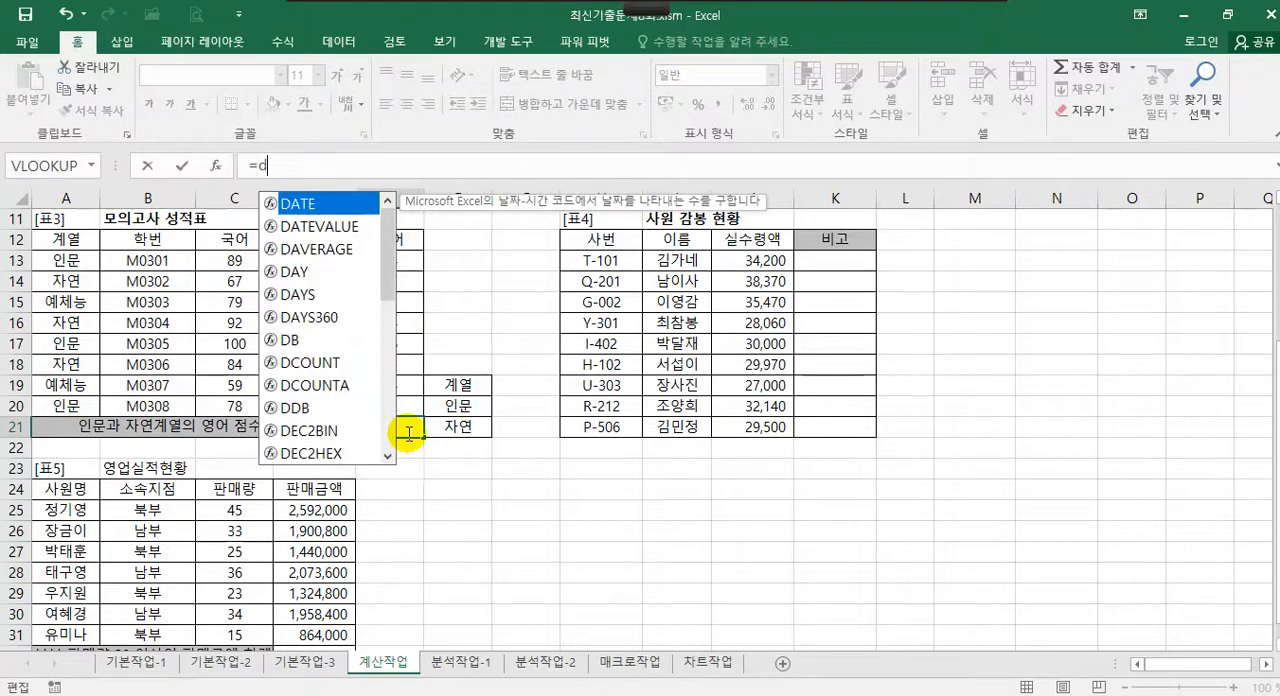
{"action": "left_click", "coordinate": [341, 252]}
{"action": "double_click", "coordinate": [342, 258]}
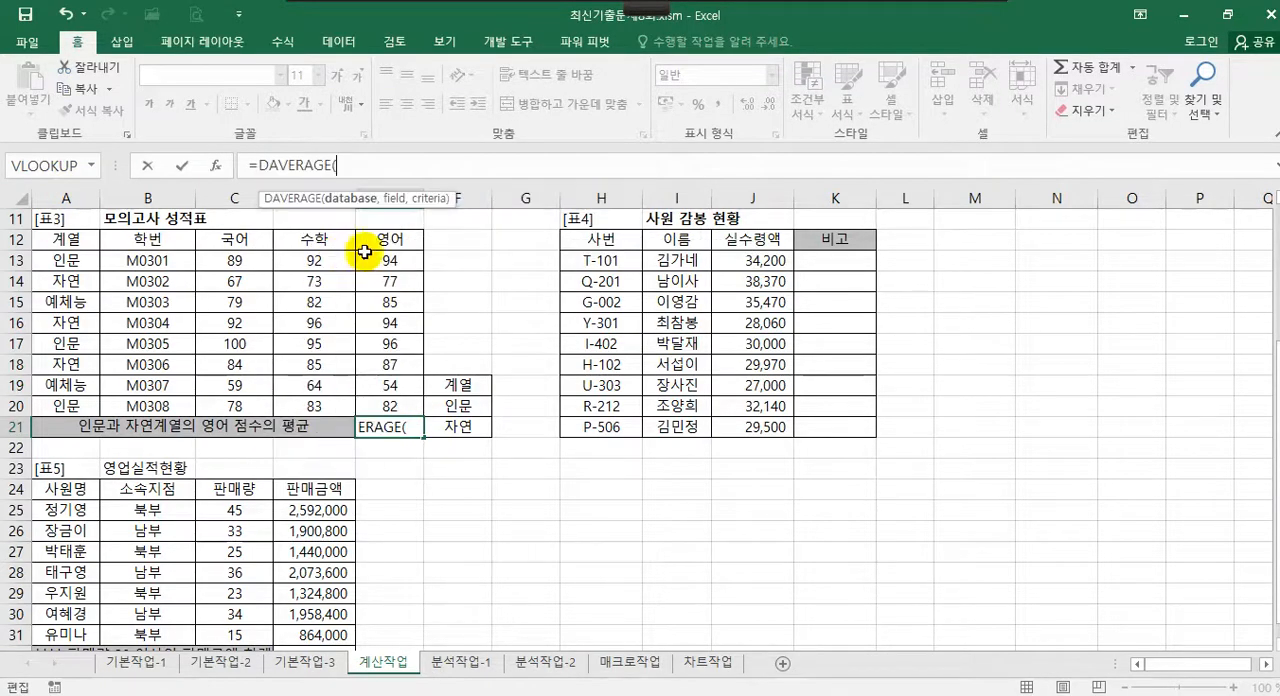
Complete the DAVERAGE formula in E21 with database A12:E20, field E12 and criteria F19:F21
{"action": "left_click", "coordinate": [219, 164]}
{"action": "left_click_drag", "start_coordinate": [371, 300], "coordinate": [765, 187]}
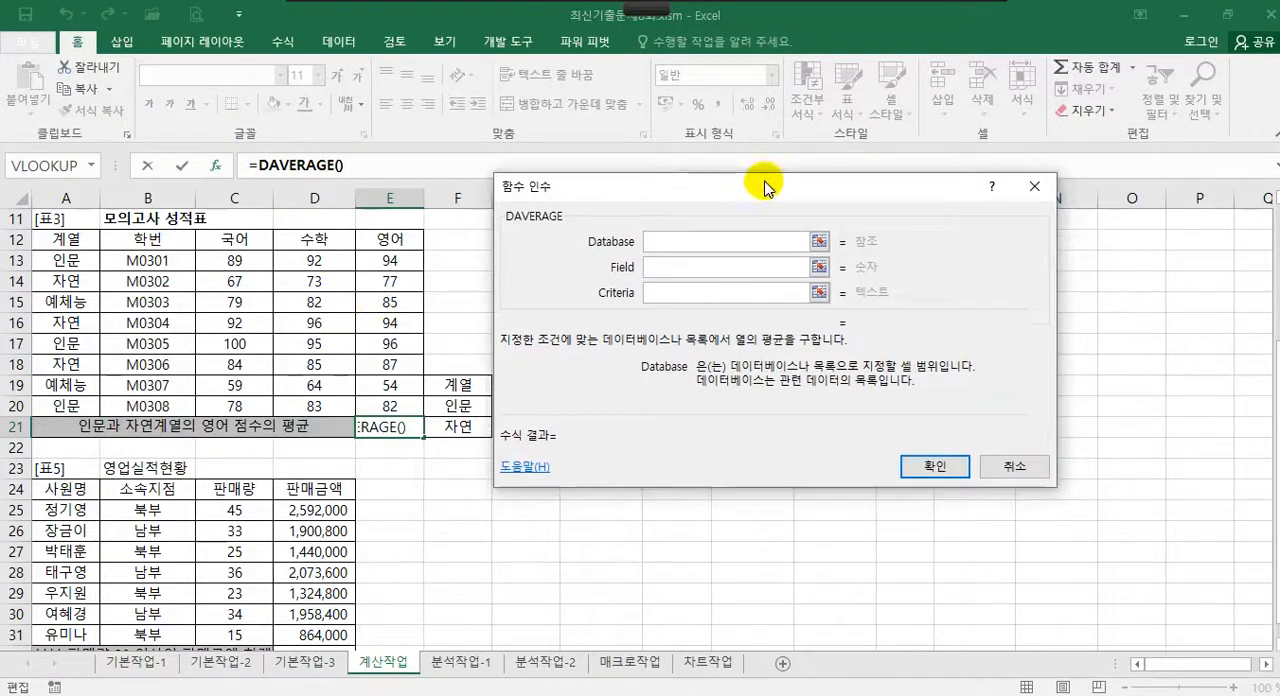
{"action": "left_click_drag", "start_coordinate": [70, 242], "coordinate": [415, 405]}
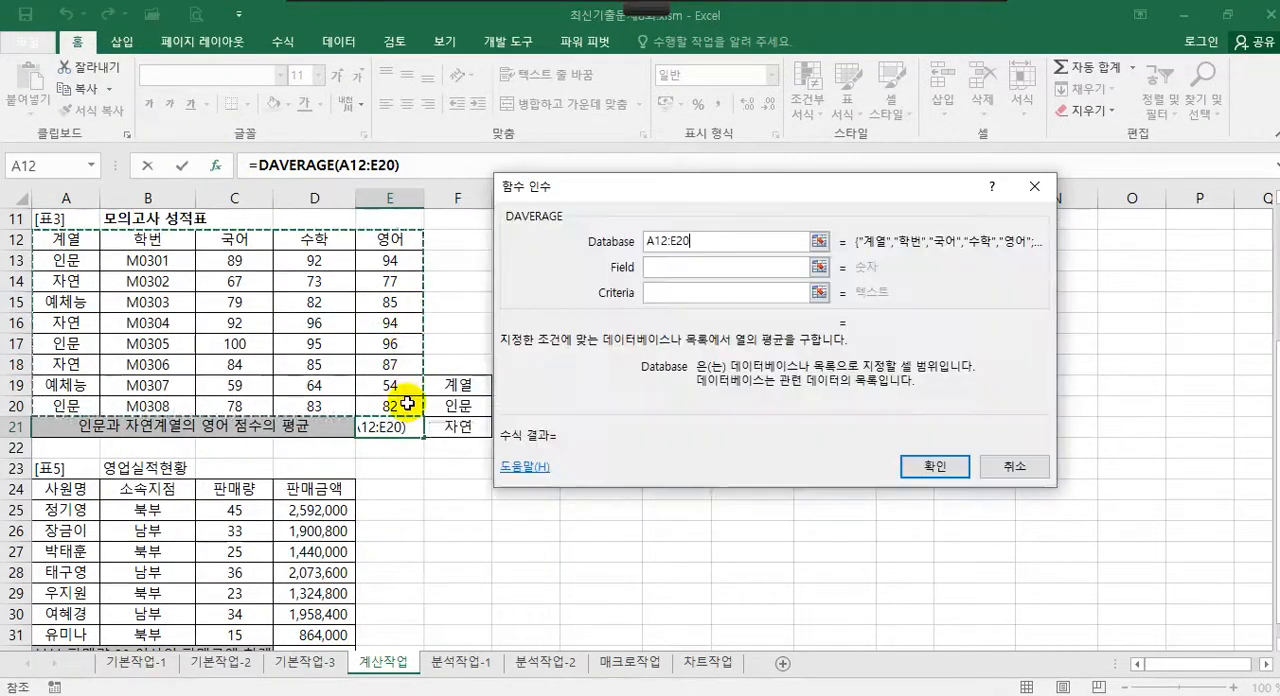
{"action": "left_click", "coordinate": [666, 270]}
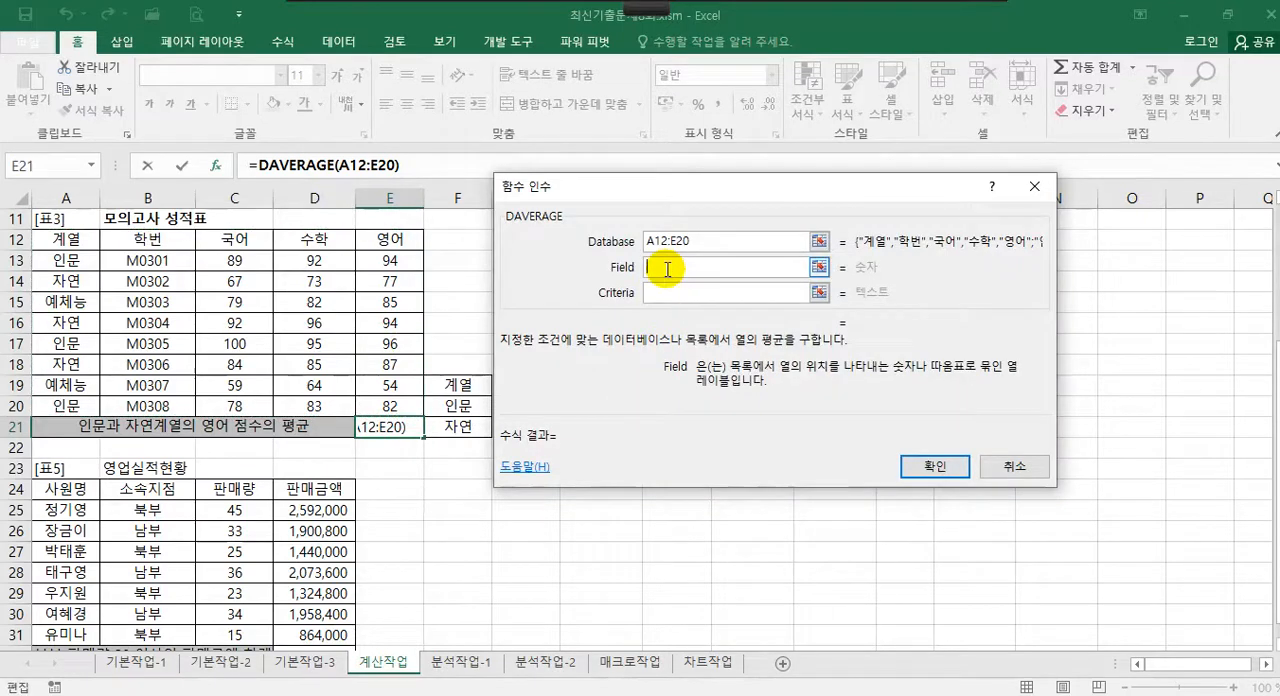
{"action": "left_click", "coordinate": [390, 240]}
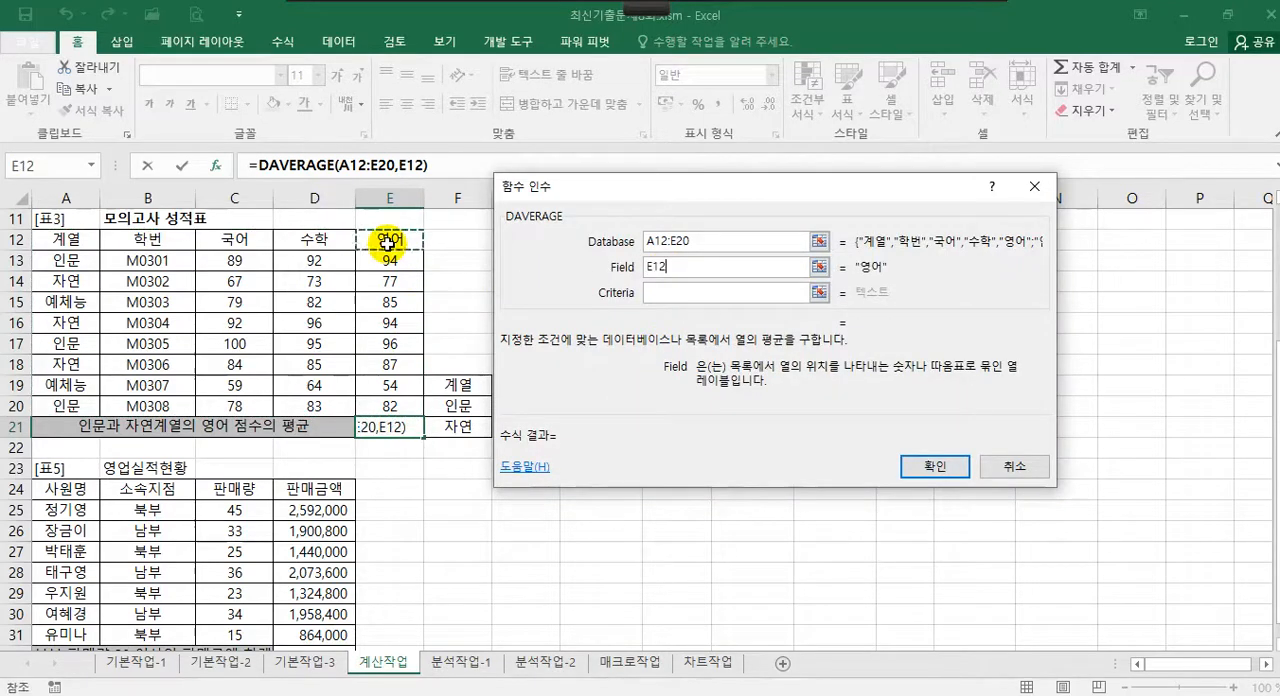
{"action": "left_click", "coordinate": [674, 293]}
{"action": "left_click_drag", "start_coordinate": [461, 384], "coordinate": [460, 427]}
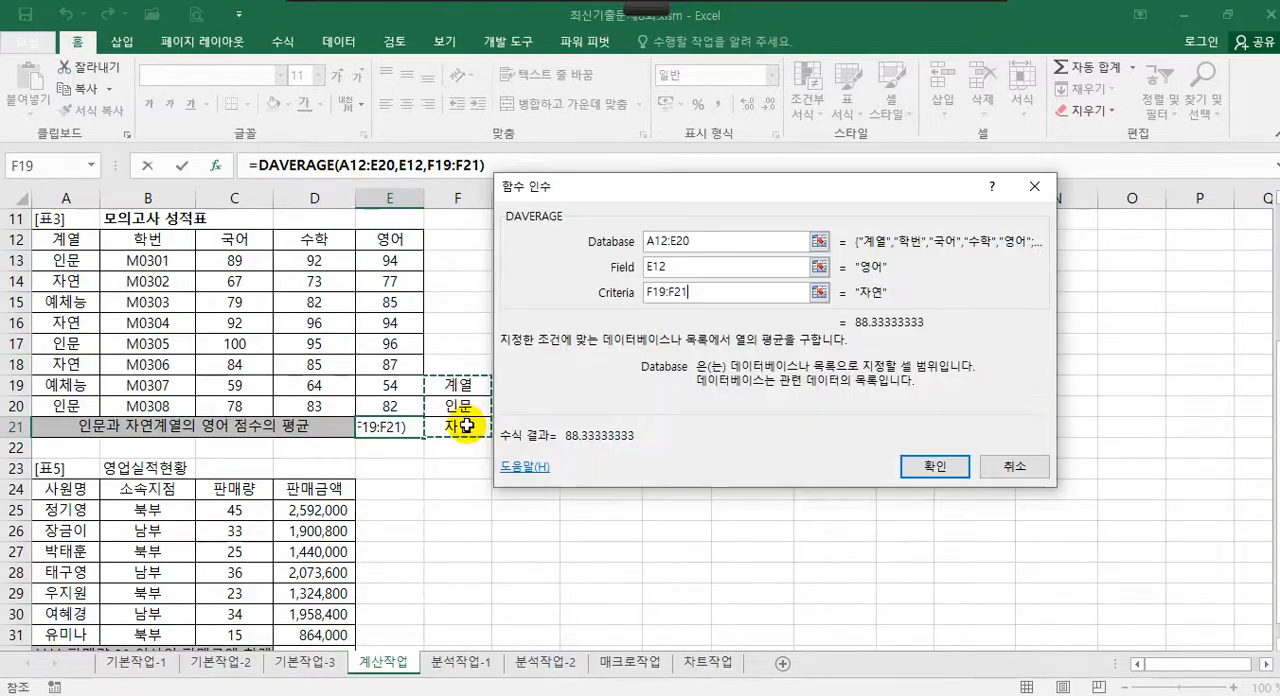
{"action": "left_click", "coordinate": [933, 469]}
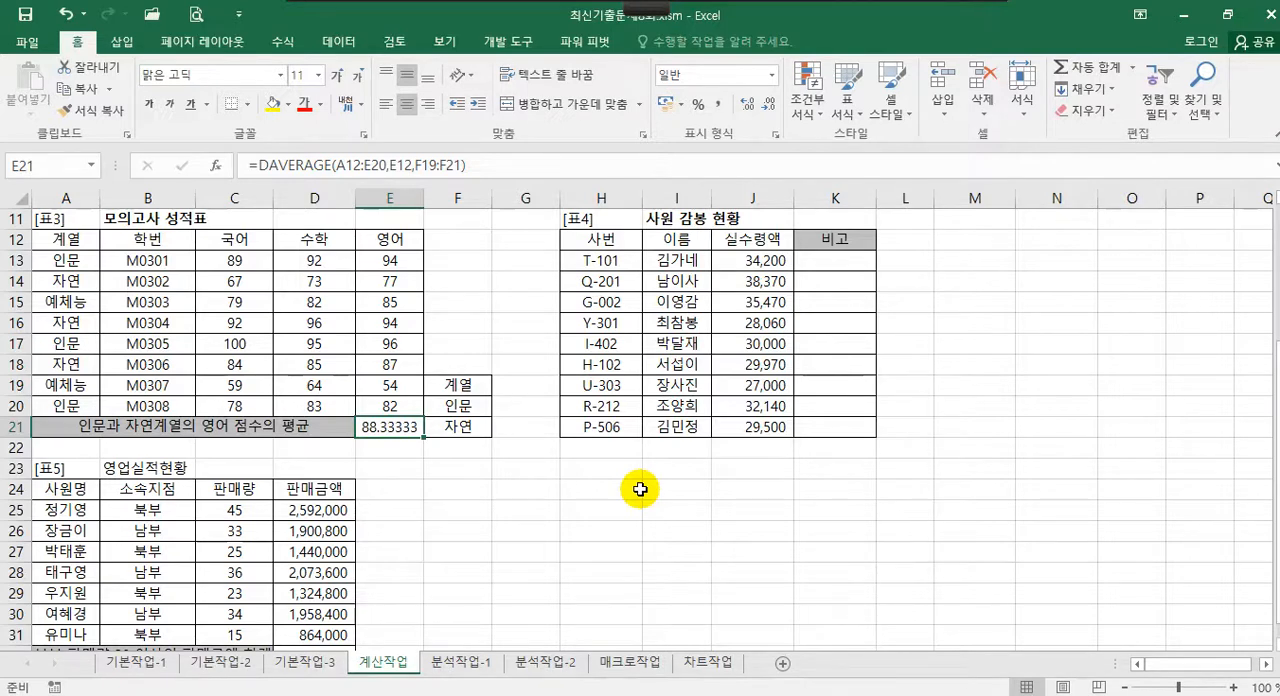
Wrap the DAVERAGE formula in E21 in ROUND with 2 decimal digits, and select K13 in 표4
{"action": "left_click", "coordinate": [260, 163]}
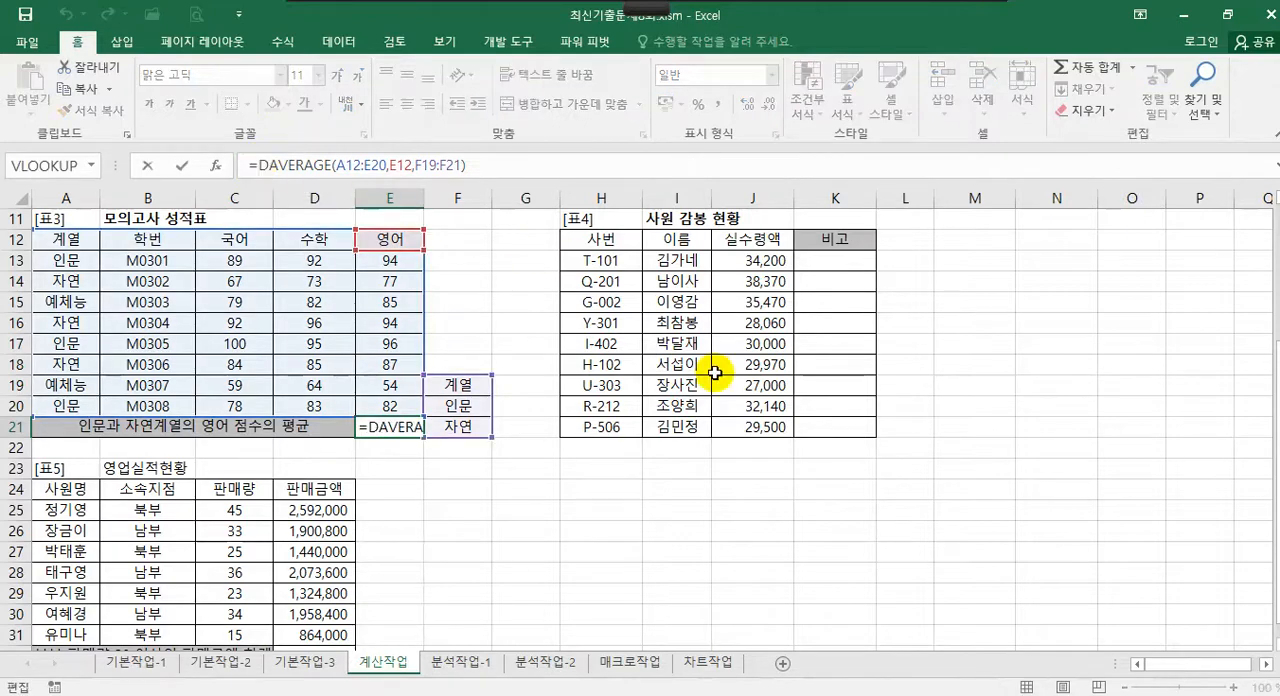
{"action": "type", "text": "rou"}
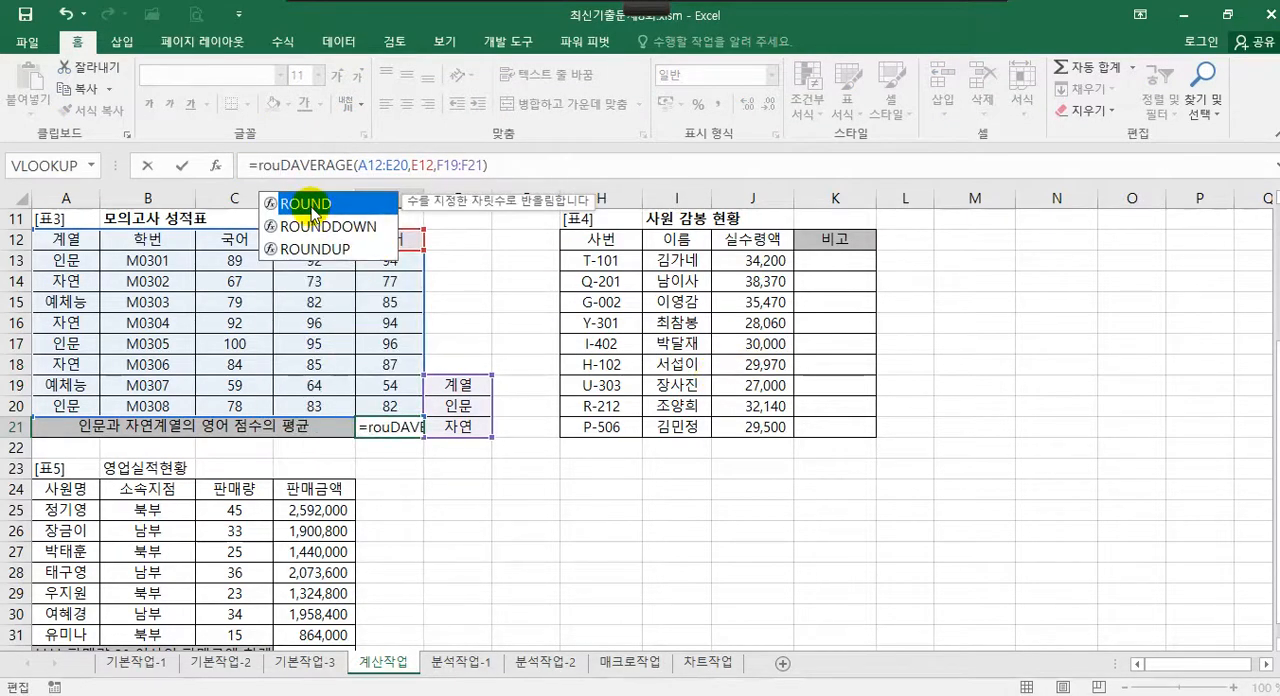
{"action": "double_click", "coordinate": [306, 204]}
{"action": "left_click", "coordinate": [213, 164]}
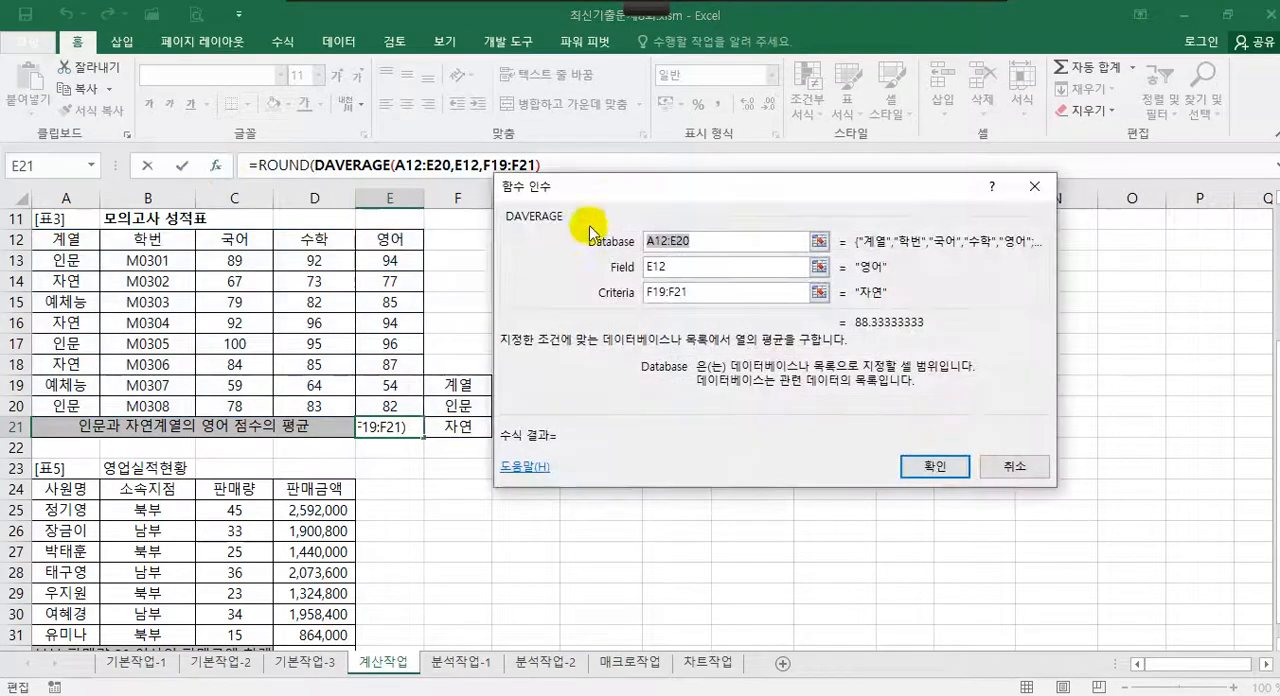
{"action": "left_click", "coordinate": [286, 167]}
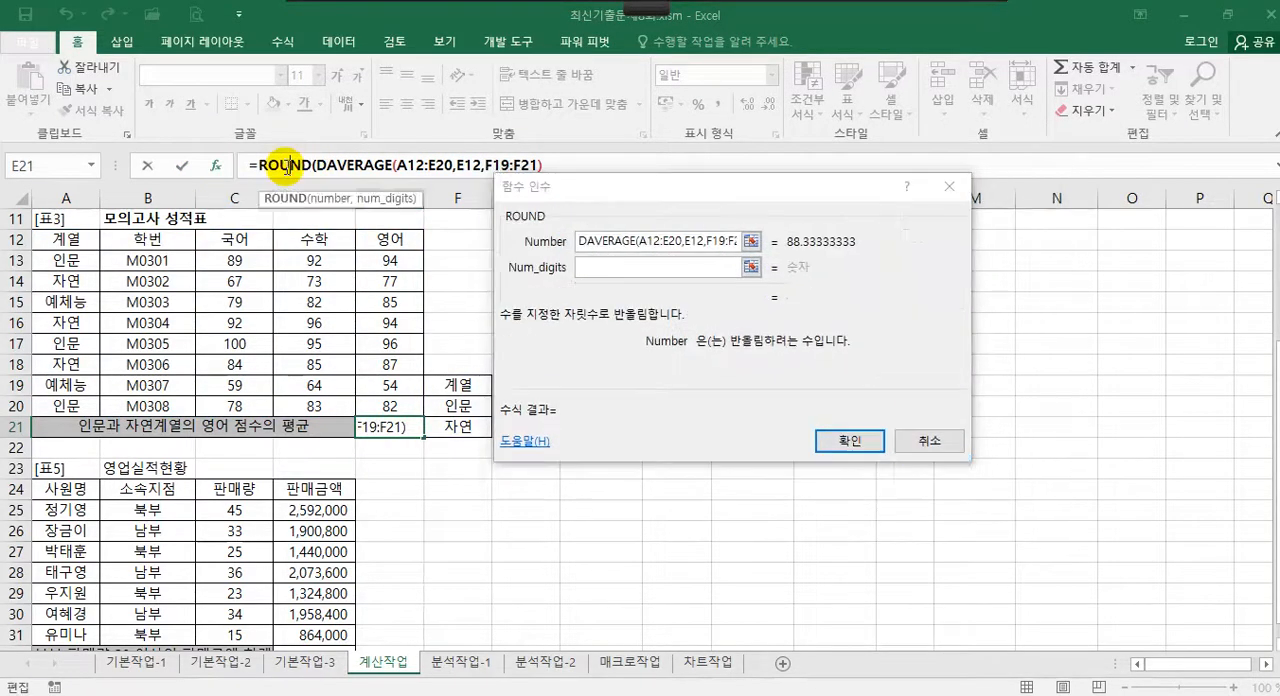
{"action": "left_click", "coordinate": [610, 267]}
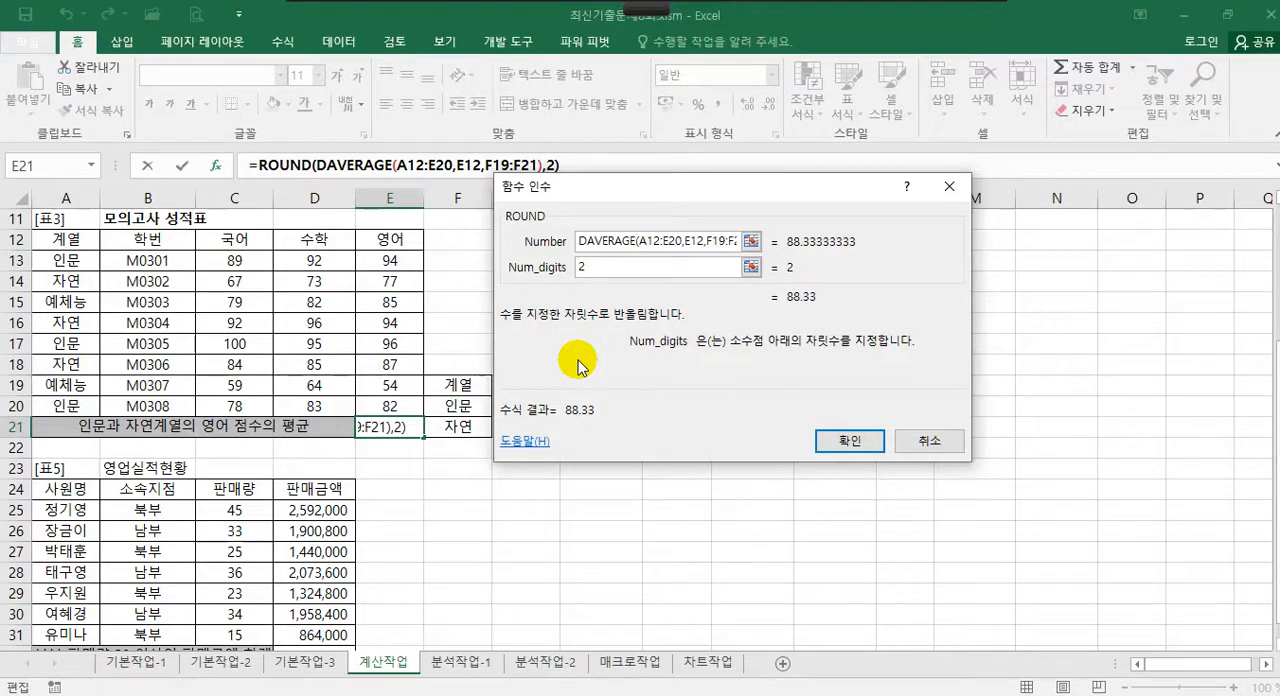
{"action": "left_click", "coordinate": [836, 442]}
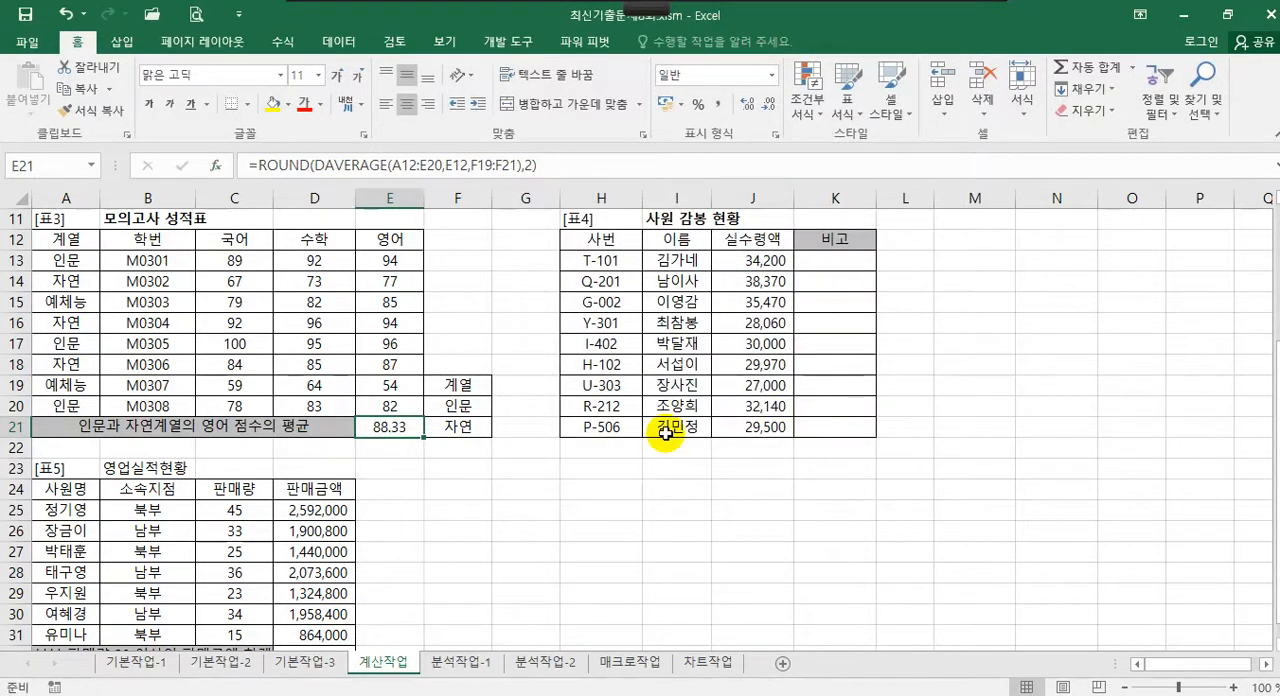
{"action": "left_click", "coordinate": [822, 265]}
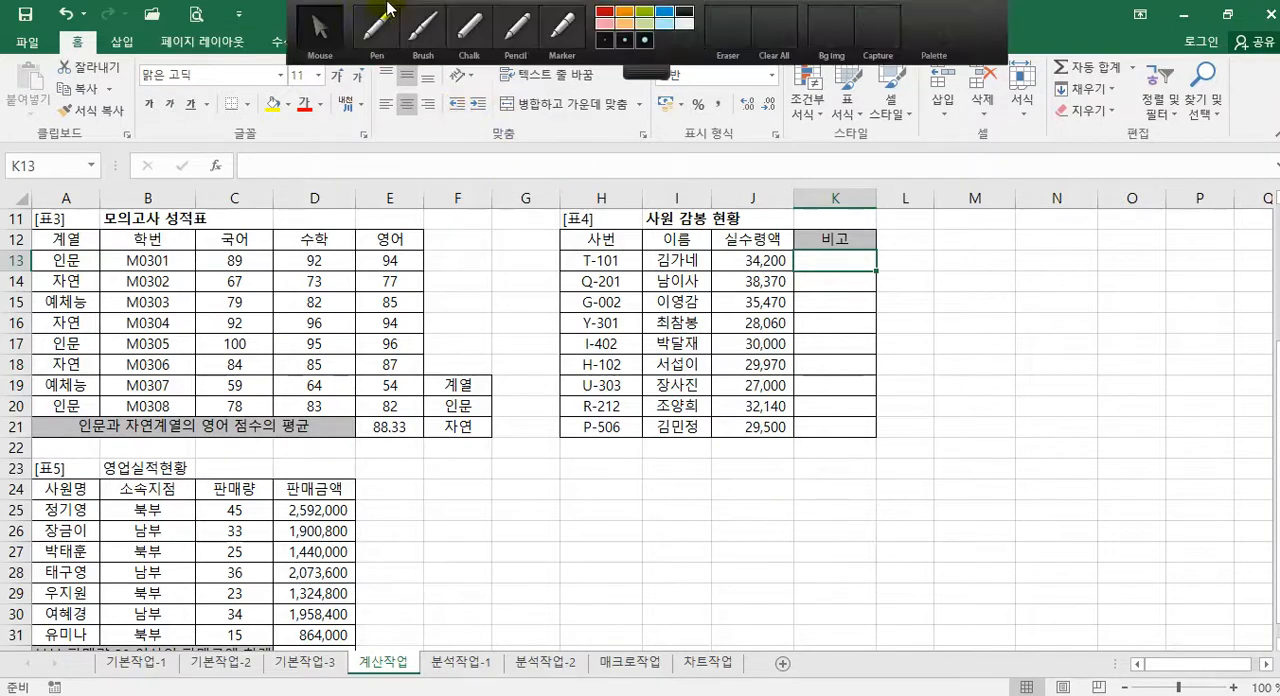
{"action": "left_click", "coordinate": [381, 14]}
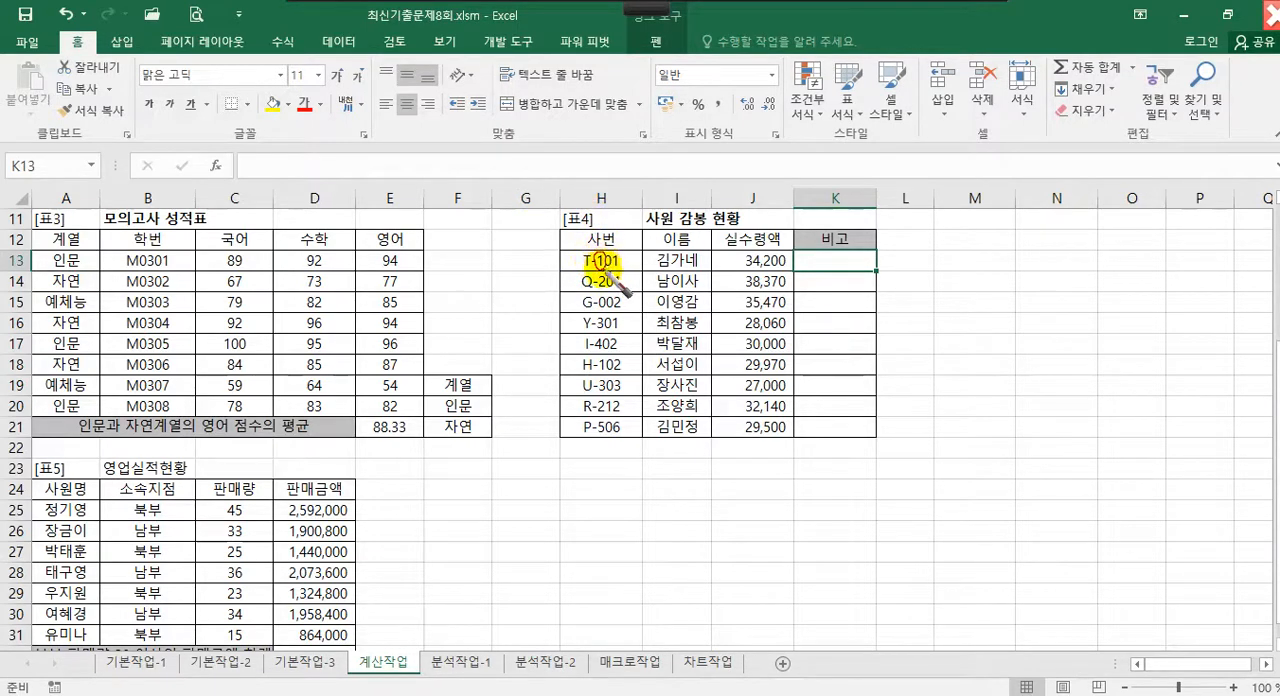
{"action": "left_click_drag", "start_coordinate": [599, 276], "coordinate": [600, 288]}
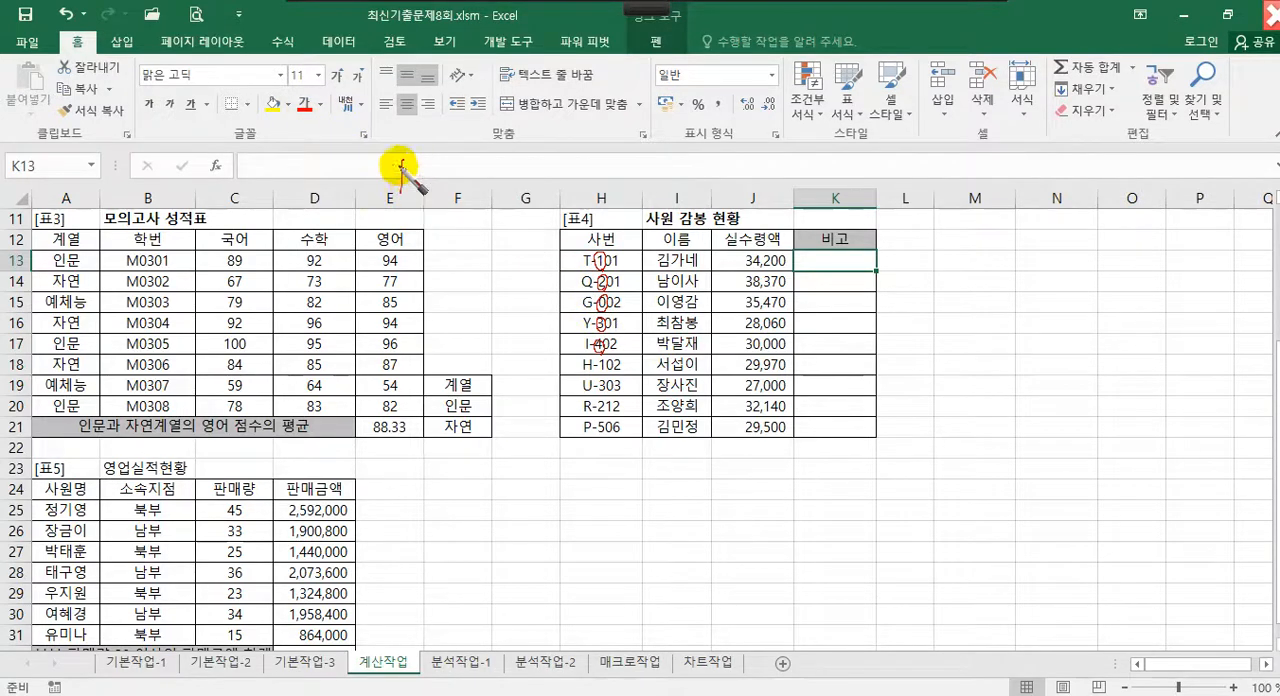
{"action": "mouse_move", "coordinate": [400, 168]}
{"action": "left_mouse_down"}
{"action": "mouse_move", "coordinate": [478, 172]}
{"action": "mouse_move", "coordinate": [466, 192]}
{"action": "mouse_move", "coordinate": [510, 192]}
{"action": "left_mouse_up"}
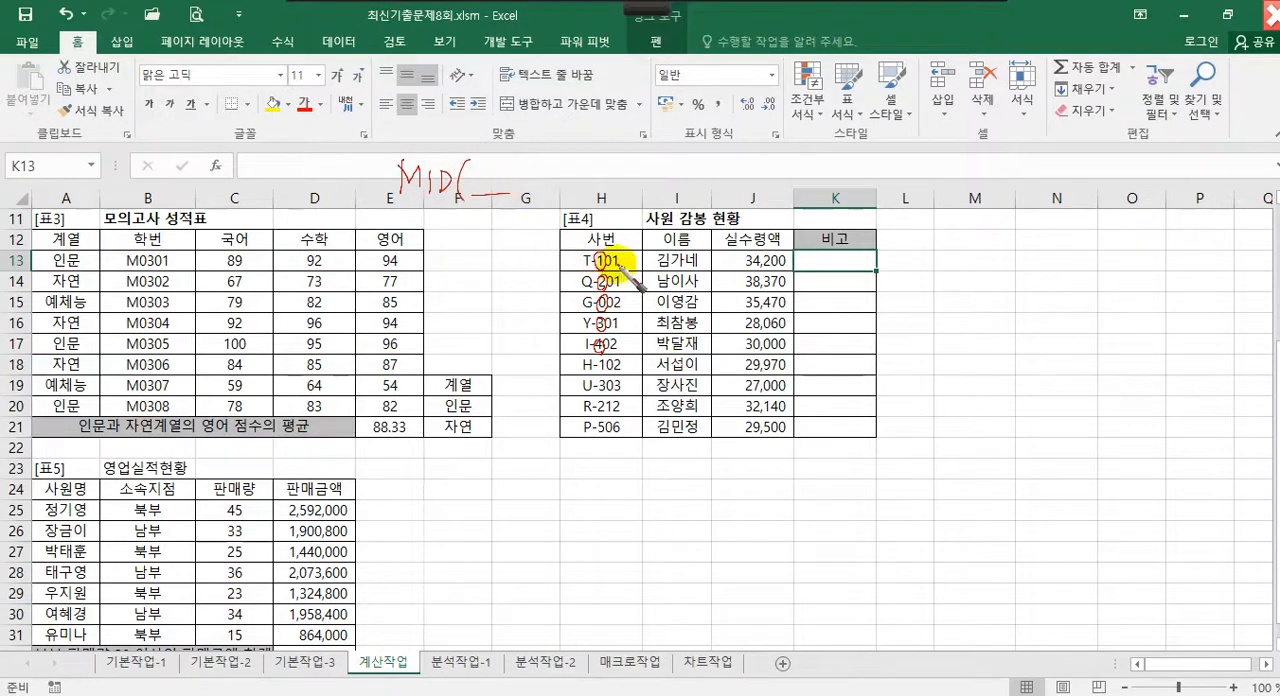
{"action": "left_click_drag", "start_coordinate": [622, 268], "coordinate": [583, 268]}
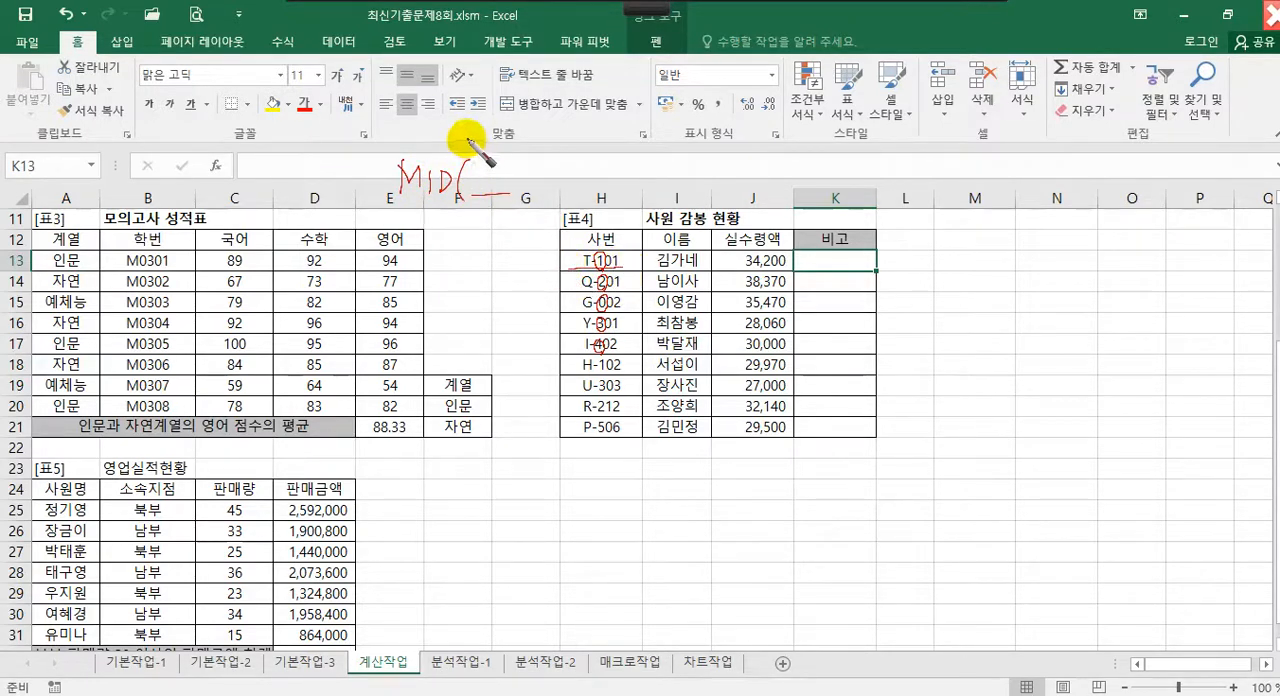
{"action": "left_click_drag", "start_coordinate": [480, 168], "coordinate": [546, 196]}
{"action": "mouse_move", "coordinate": [566, 188]}
{"action": "left_mouse_down"}
{"action": "mouse_move", "coordinate": [622, 185]}
{"action": "mouse_move", "coordinate": [641, 203]}
{"action": "left_mouse_up"}
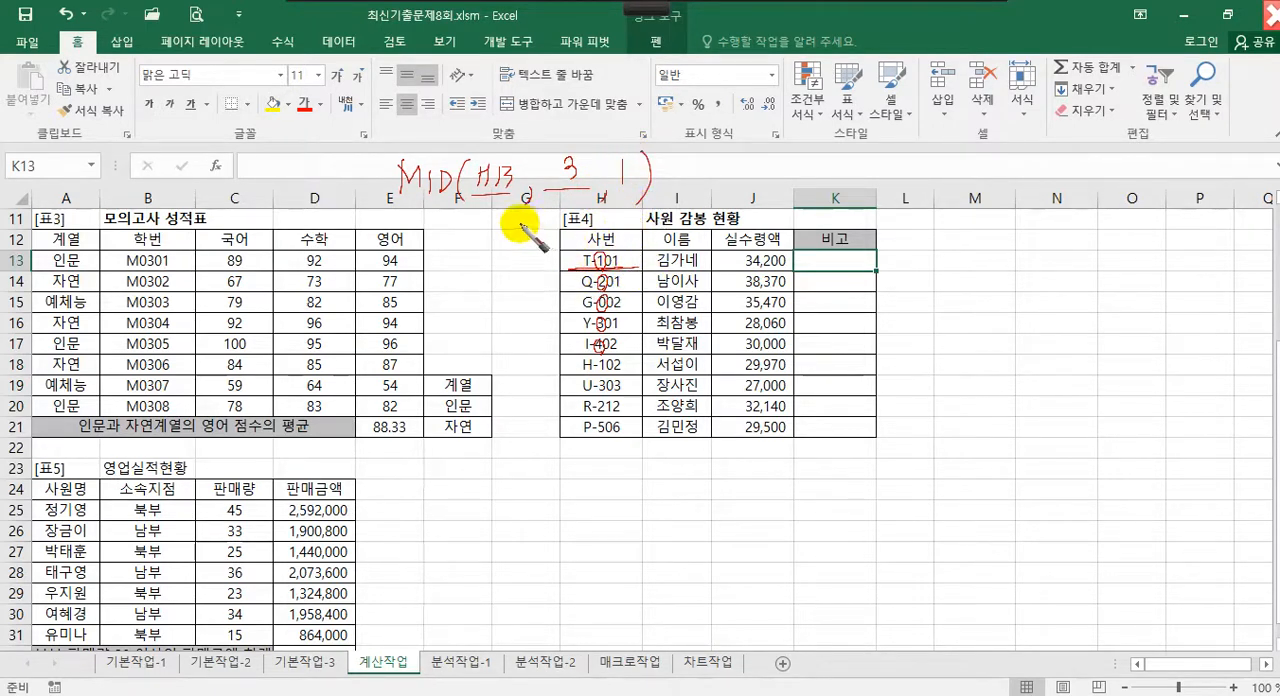
{"action": "left_click_drag", "start_coordinate": [405, 212], "coordinate": [622, 208]}
{"action": "left_click_drag", "start_coordinate": [526, 222], "coordinate": [520, 245]}
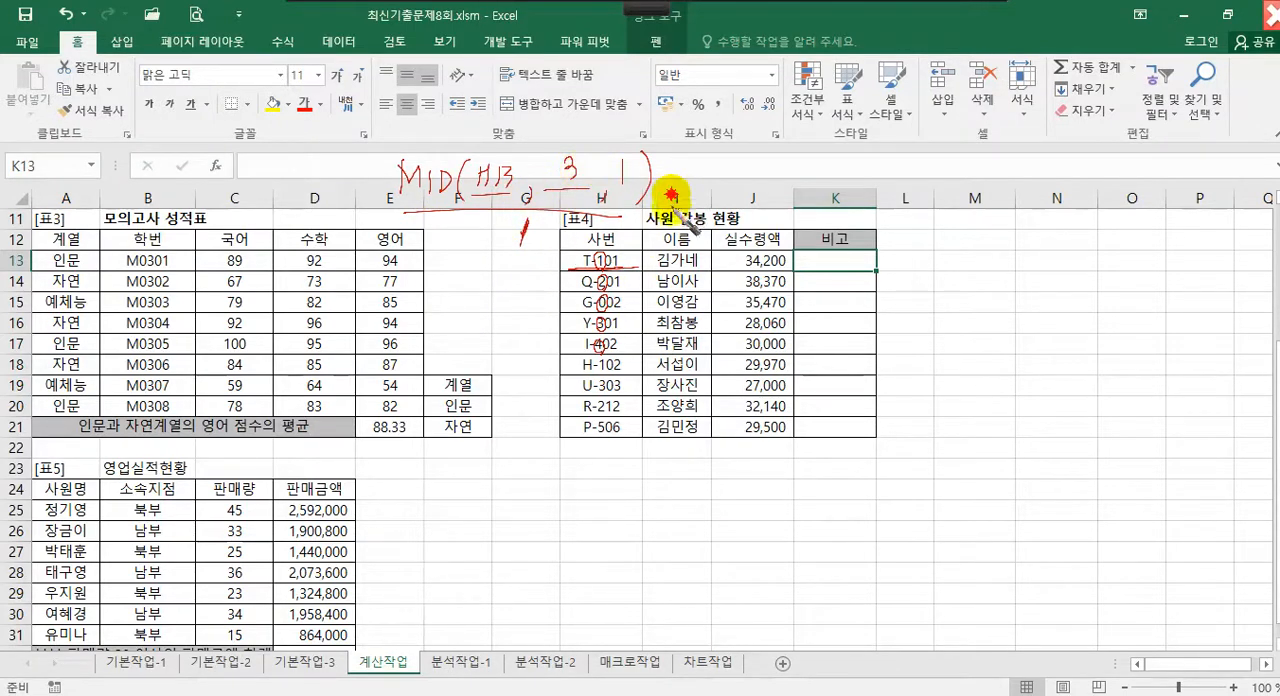
{"action": "left_click_drag", "start_coordinate": [387, 132], "coordinate": [383, 212]}
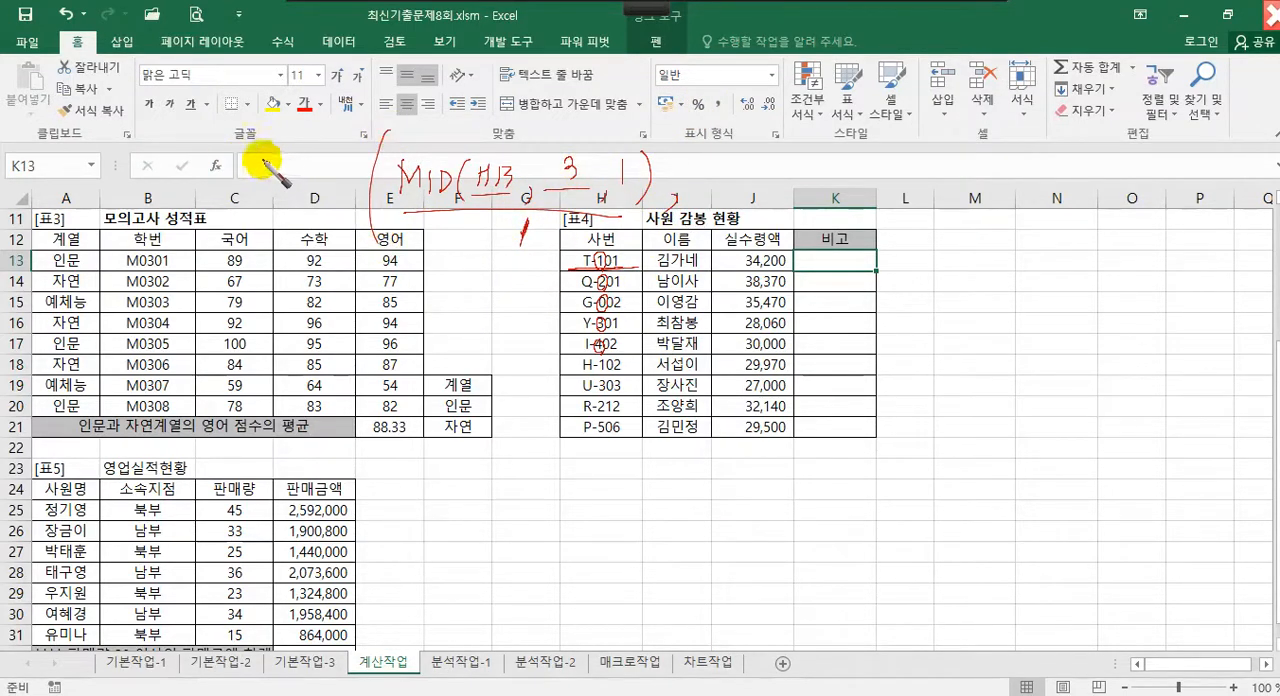
{"action": "left_click_drag", "start_coordinate": [258, 152], "coordinate": [346, 174]}
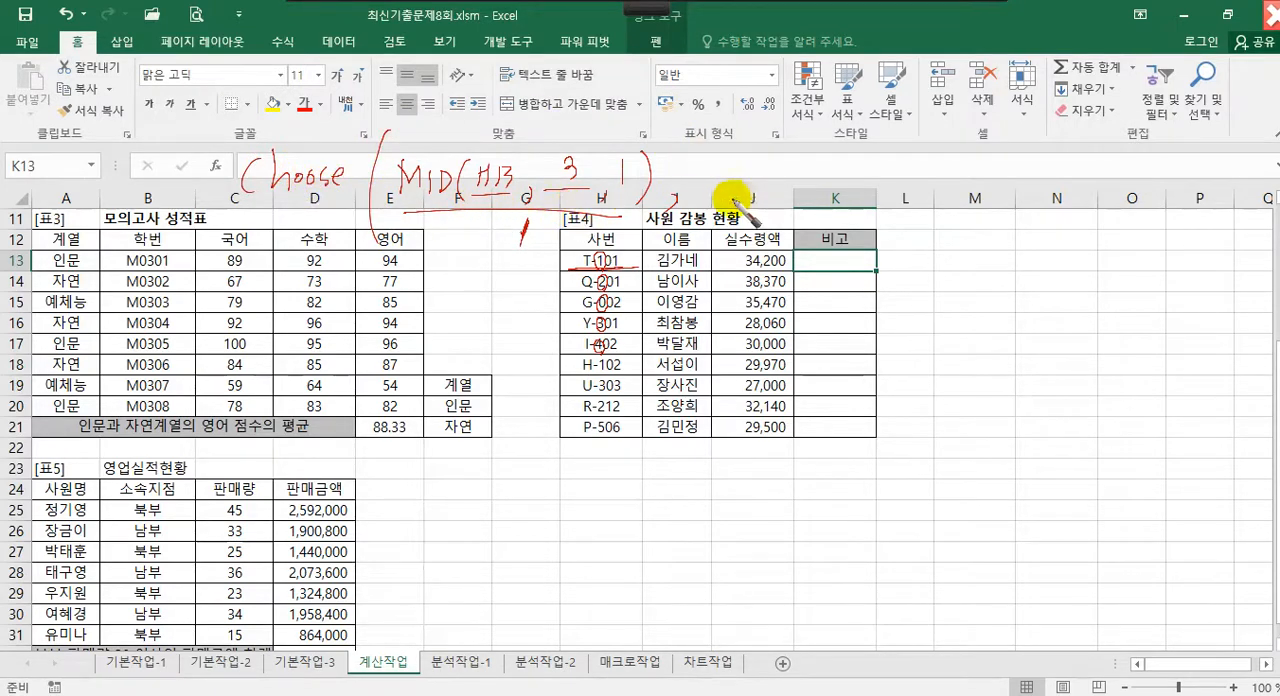
{"action": "mouse_move", "coordinate": [740, 214]}
{"action": "left_mouse_down"}
{"action": "mouse_move", "coordinate": [790, 205]}
{"action": "mouse_move", "coordinate": [795, 220]}
{"action": "left_mouse_up"}
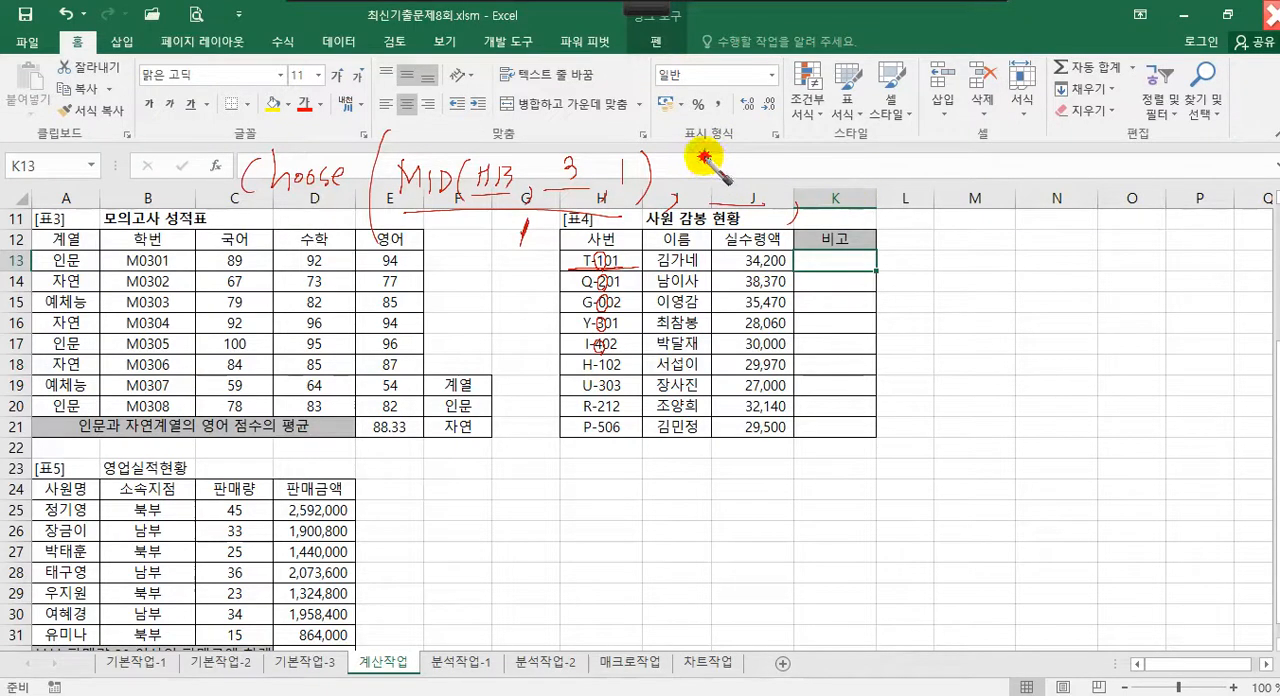
{"action": "mouse_move", "coordinate": [707, 156]}
{"action": "left_mouse_down"}
{"action": "mouse_move", "coordinate": [704, 166]}
{"action": "mouse_move", "coordinate": [755, 172]}
{"action": "mouse_move", "coordinate": [885, 160]}
{"action": "mouse_move", "coordinate": [909, 166]}
{"action": "mouse_move", "coordinate": [923, 194]}
{"action": "mouse_move", "coordinate": [943, 166]}
{"action": "mouse_move", "coordinate": [958, 205]}
{"action": "mouse_move", "coordinate": [993, 179]}
{"action": "mouse_move", "coordinate": [1000, 214]}
{"action": "left_mouse_up"}
{"action": "mouse_move", "coordinate": [1014, 168]}
{"action": "left_mouse_down"}
{"action": "mouse_move", "coordinate": [1003, 237]}
{"action": "mouse_move", "coordinate": [1021, 226]}
{"action": "left_mouse_up"}
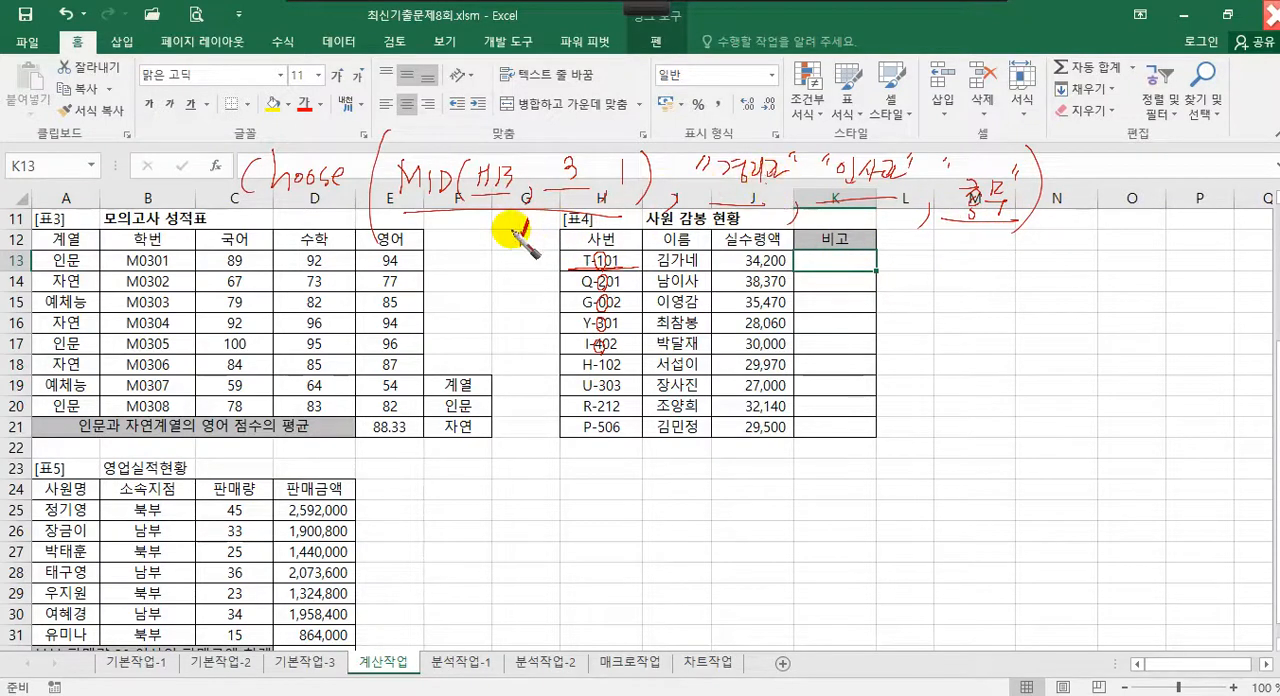
{"action": "mouse_move", "coordinate": [505, 223]}
{"action": "left_mouse_down"}
{"action": "mouse_move", "coordinate": [508, 245]}
{"action": "mouse_move", "coordinate": [543, 238]}
{"action": "mouse_move", "coordinate": [518, 232]}
{"action": "mouse_move", "coordinate": [533, 256]}
{"action": "left_mouse_up"}
{"action": "left_click", "coordinate": [858, 191]}
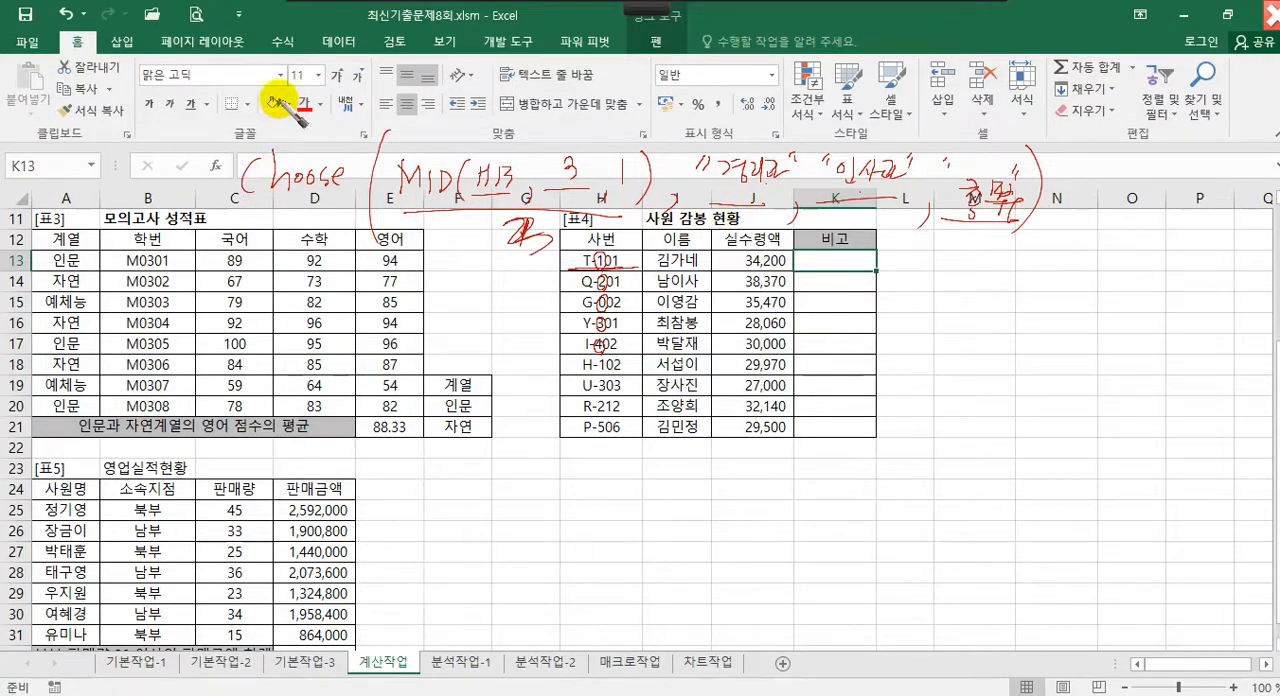
{"action": "mouse_move", "coordinate": [275, 95]}
{"action": "left_mouse_down"}
{"action": "mouse_move", "coordinate": [271, 251]}
{"action": "mouse_move", "coordinate": [282, 268]}
{"action": "left_mouse_up"}
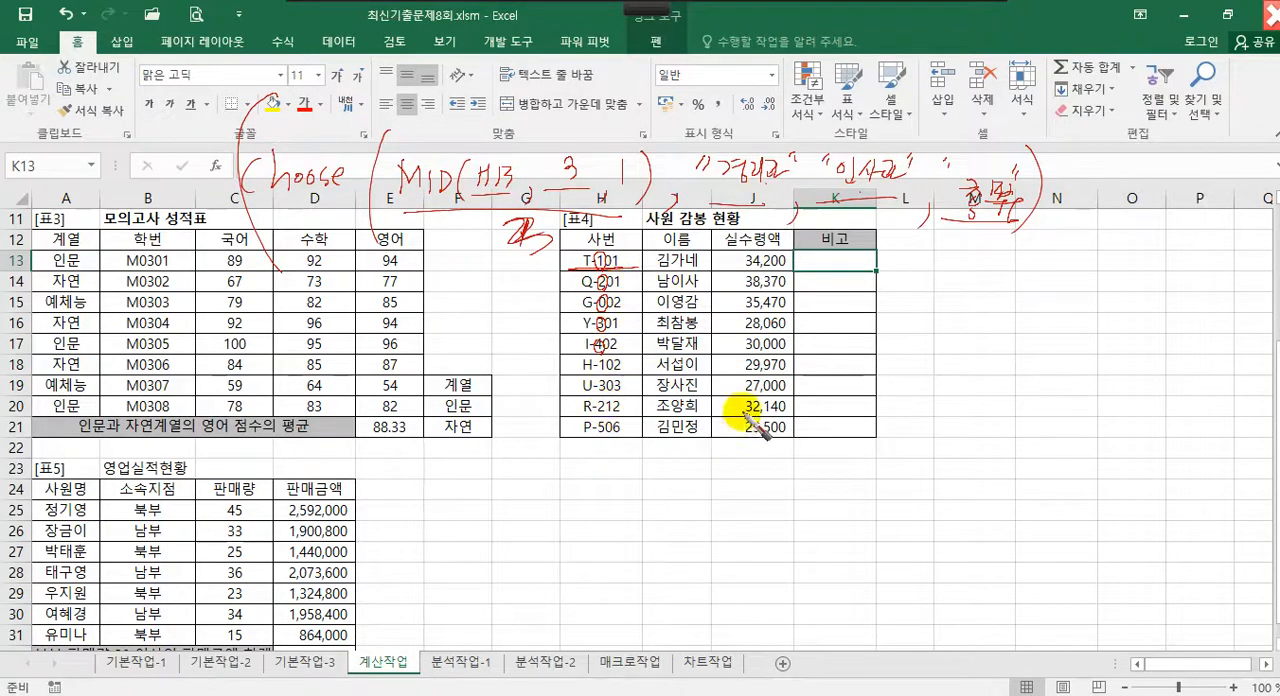
{"action": "left_click_drag", "start_coordinate": [92, 154], "coordinate": [126, 143]}
{"action": "mouse_move", "coordinate": [91, 171]}
{"action": "left_mouse_down"}
{"action": "mouse_move", "coordinate": [130, 152]}
{"action": "mouse_move", "coordinate": [149, 165]}
{"action": "left_mouse_up"}
{"action": "left_click_drag", "start_coordinate": [145, 147], "coordinate": [193, 140]}
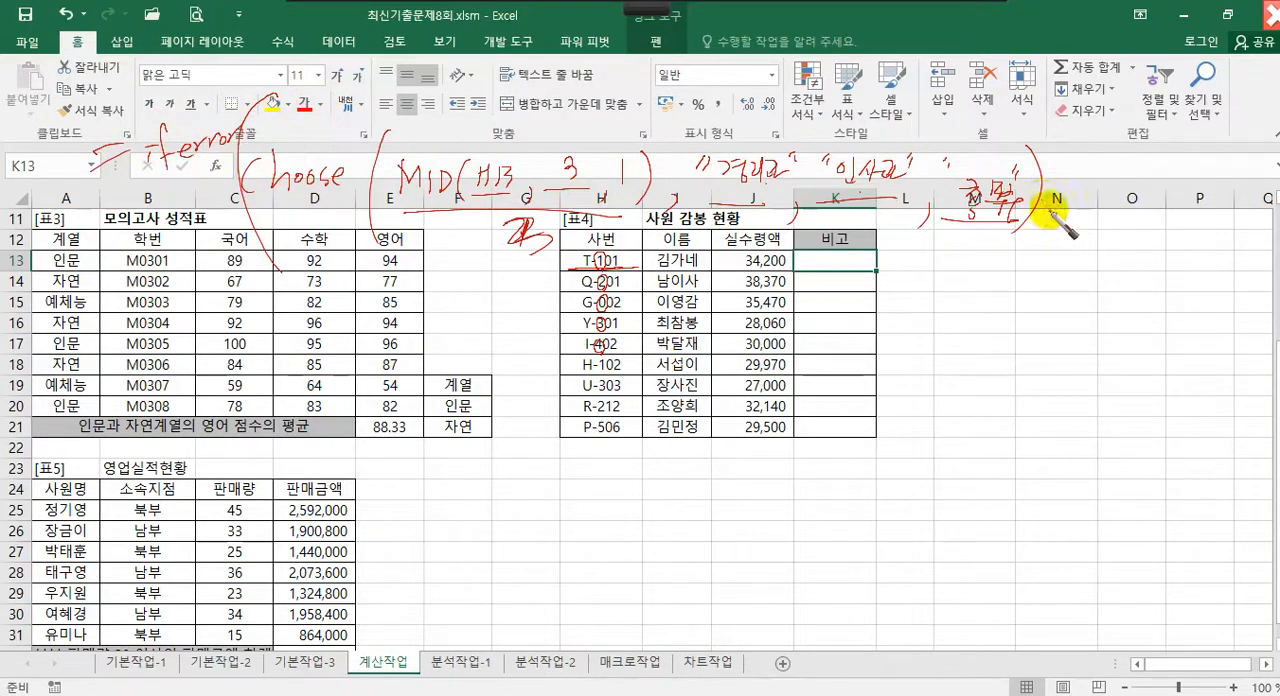
{"action": "left_click_drag", "start_coordinate": [1073, 199], "coordinate": [1068, 228]}
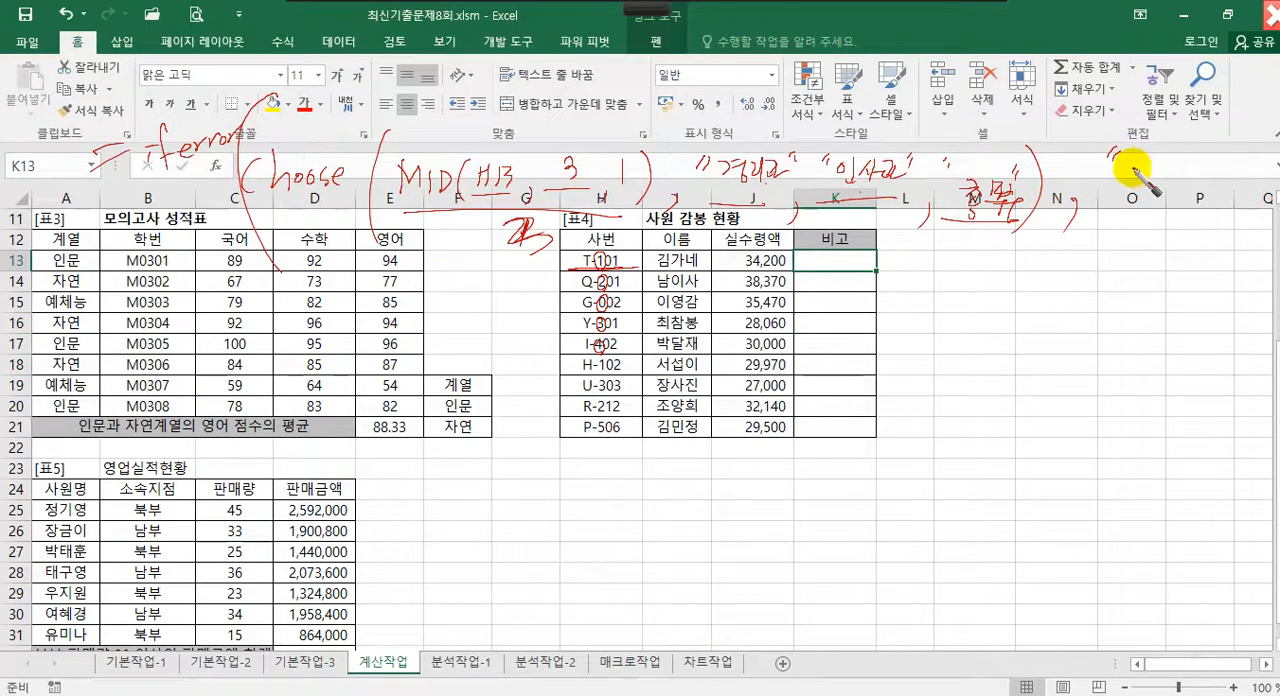
{"action": "mouse_move", "coordinate": [1128, 172]}
{"action": "left_mouse_down"}
{"action": "mouse_move", "coordinate": [1194, 177]}
{"action": "mouse_move", "coordinate": [1220, 137]}
{"action": "mouse_move", "coordinate": [1226, 238]}
{"action": "left_mouse_up"}
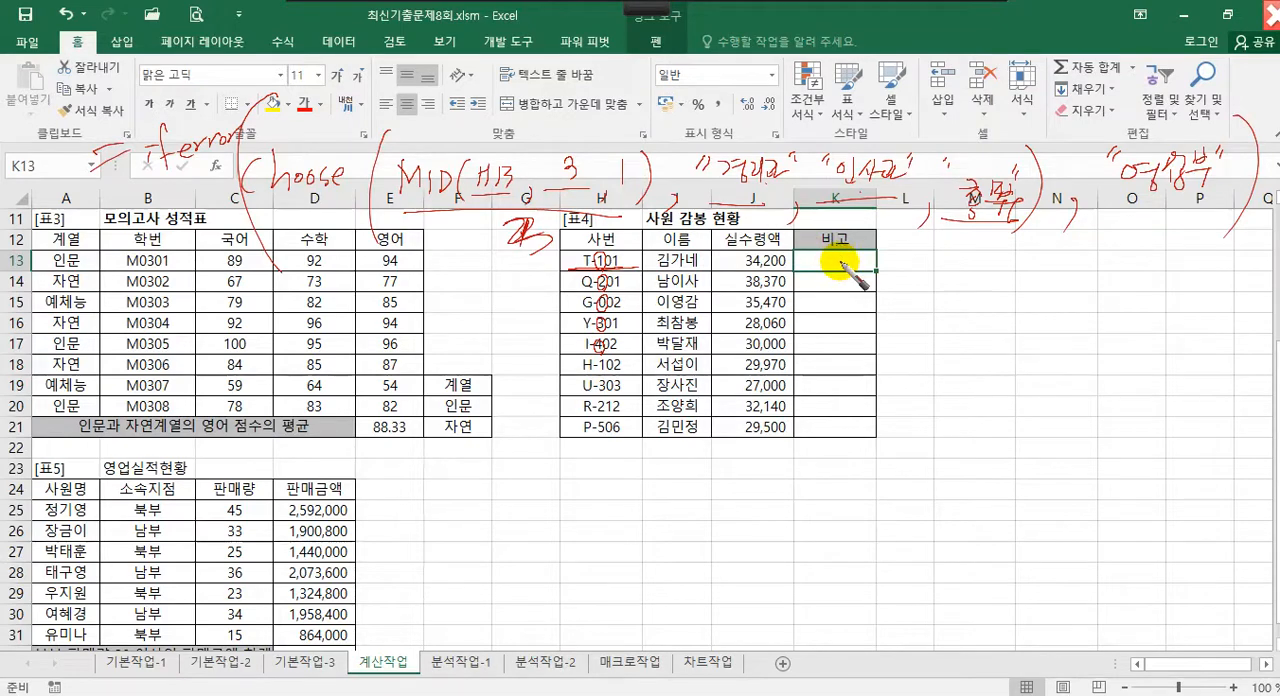
{"action": "key", "text": "Escape"}
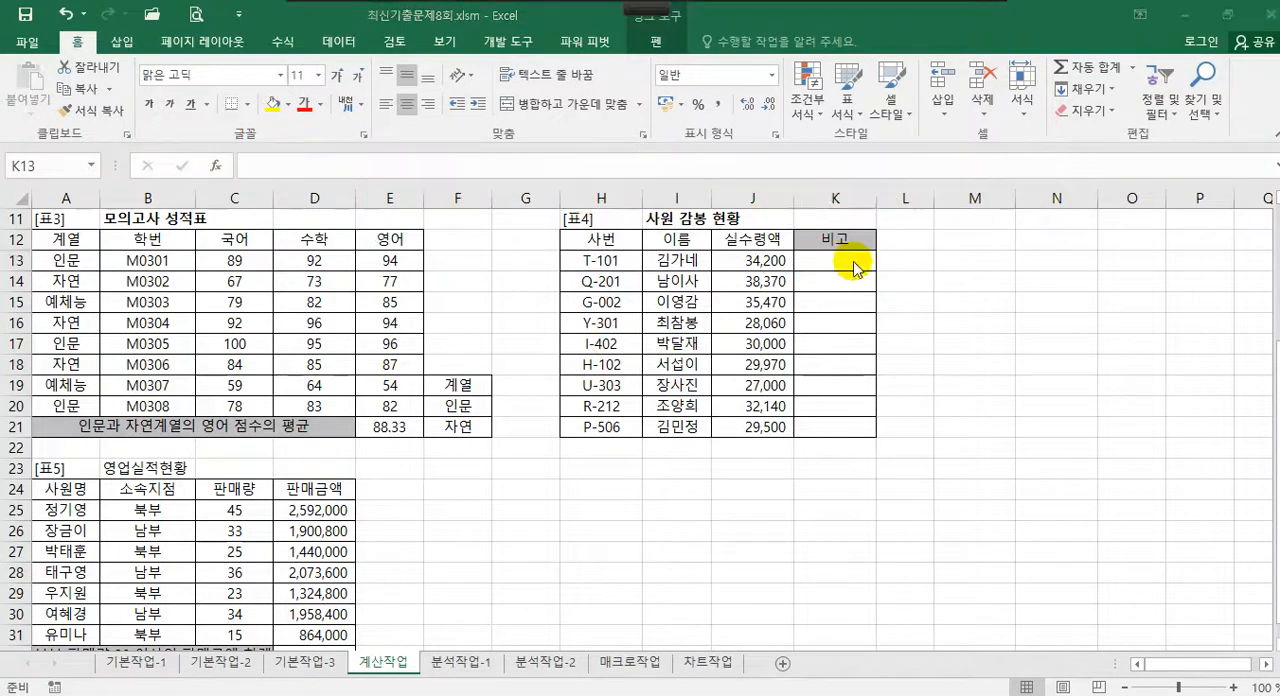
Enter a MID formula in K13 that extracts 1 character from H13, starting at position 3
{"action": "type", "text": "="}
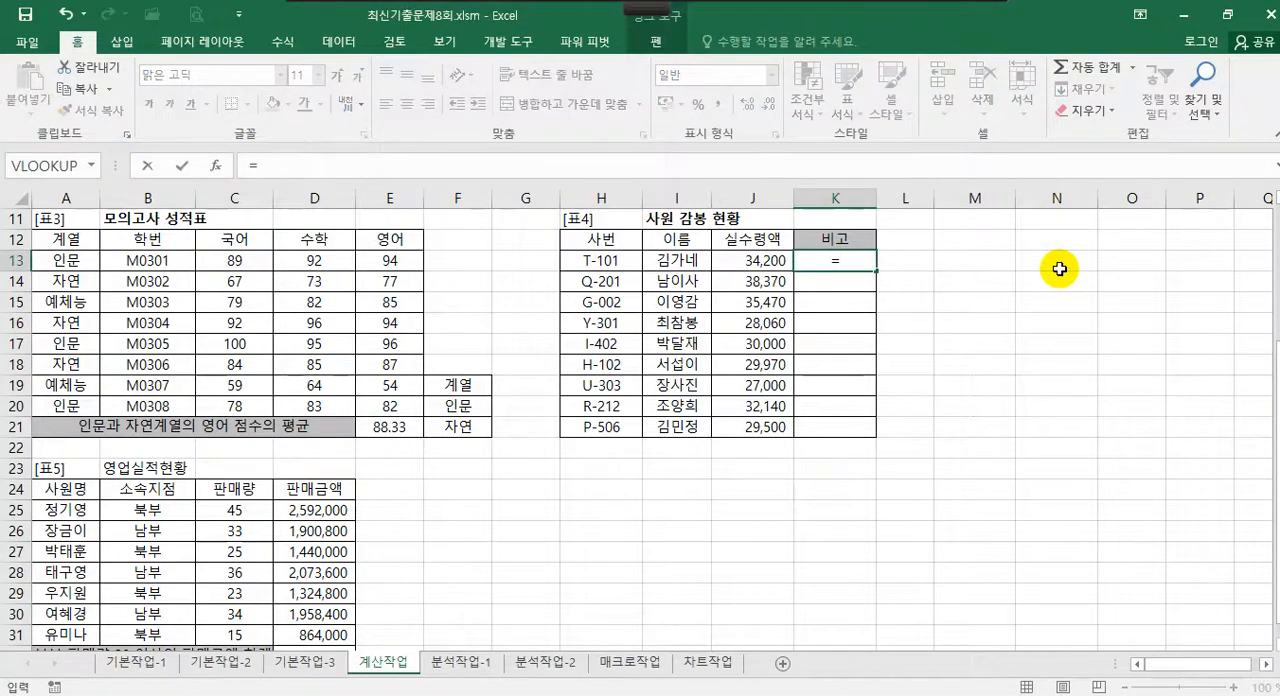
{"action": "type", "text": "md"}
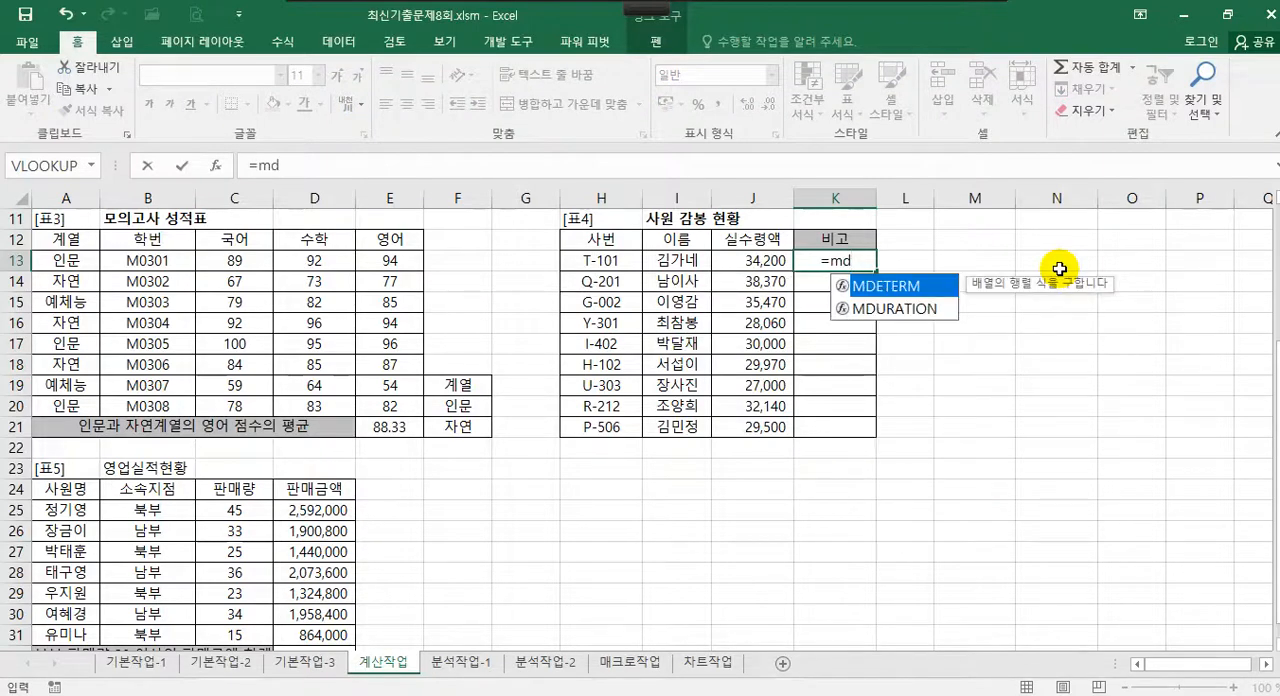
{"action": "key", "text": "BackSpace"}
{"action": "type", "text": "id"}
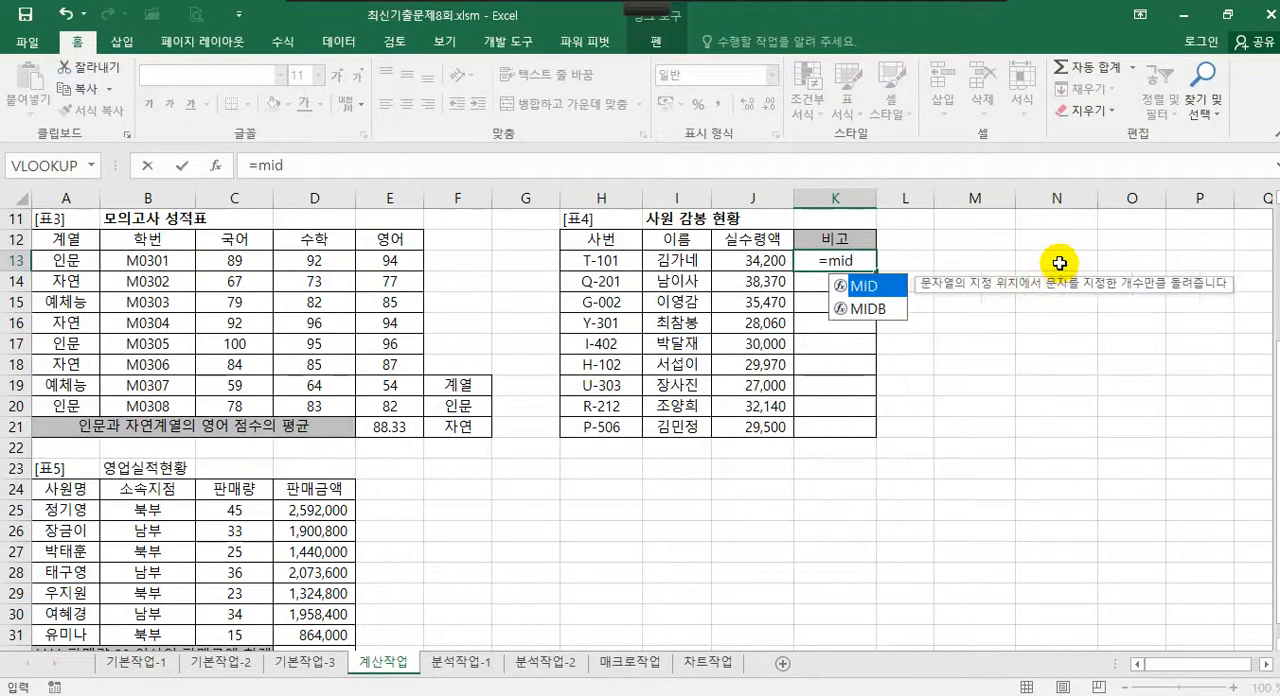
{"action": "double_click", "coordinate": [891, 292]}
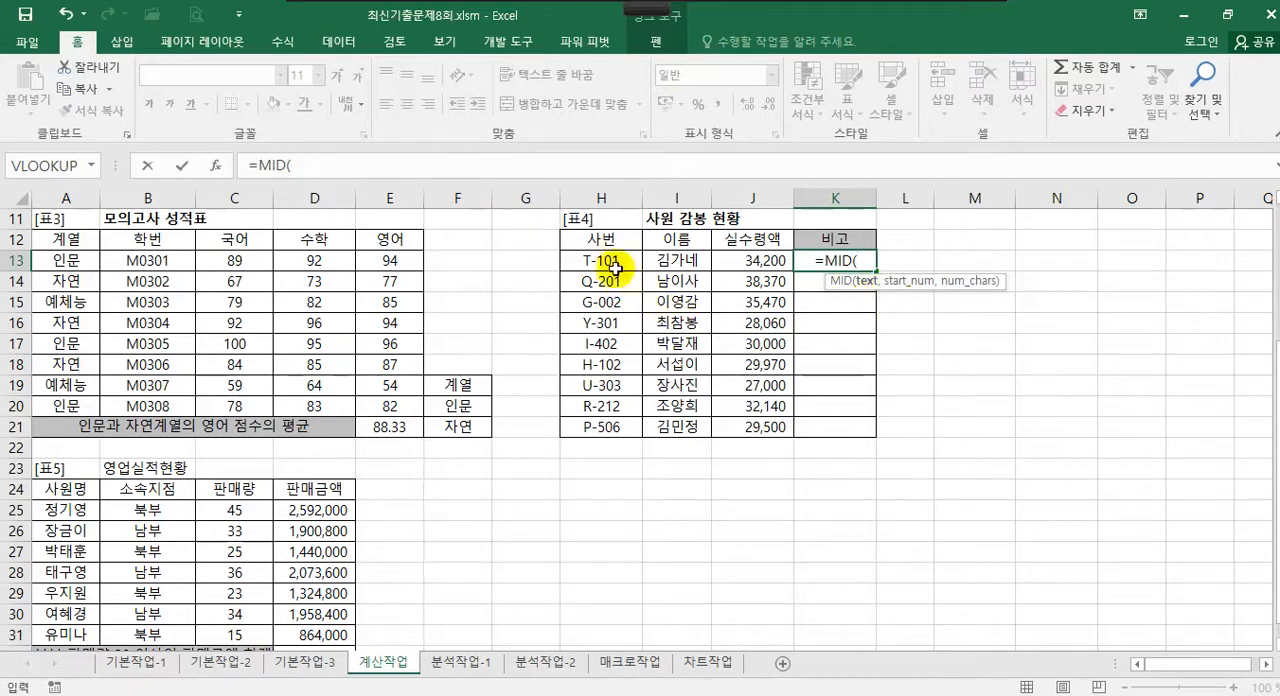
{"action": "left_click", "coordinate": [215, 165]}
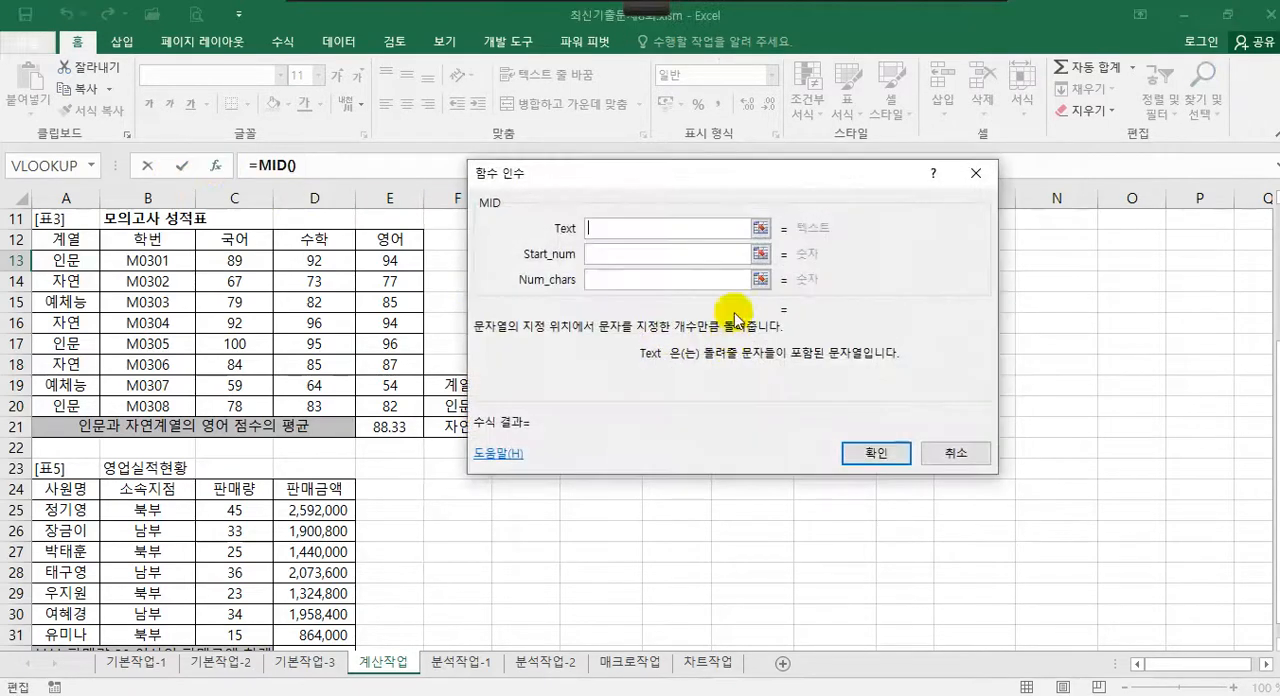
{"action": "left_click_drag", "start_coordinate": [646, 171], "coordinate": [1053, 197]}
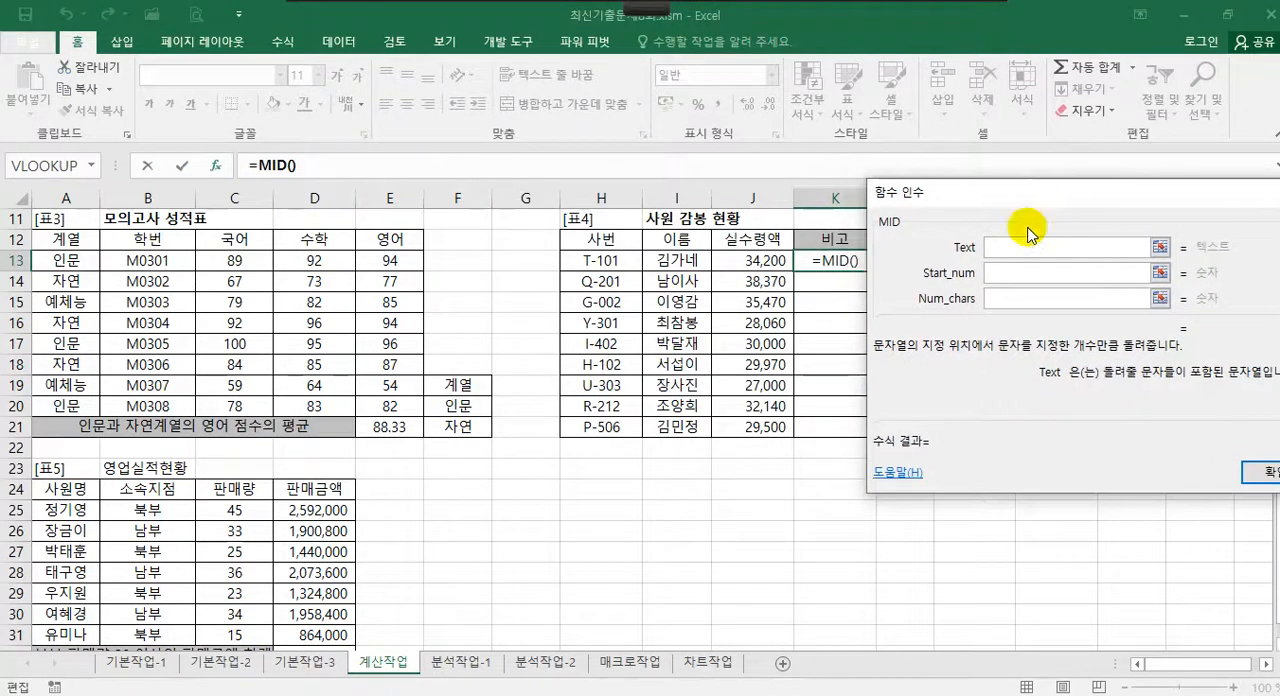
{"action": "left_click", "coordinate": [593, 261]}
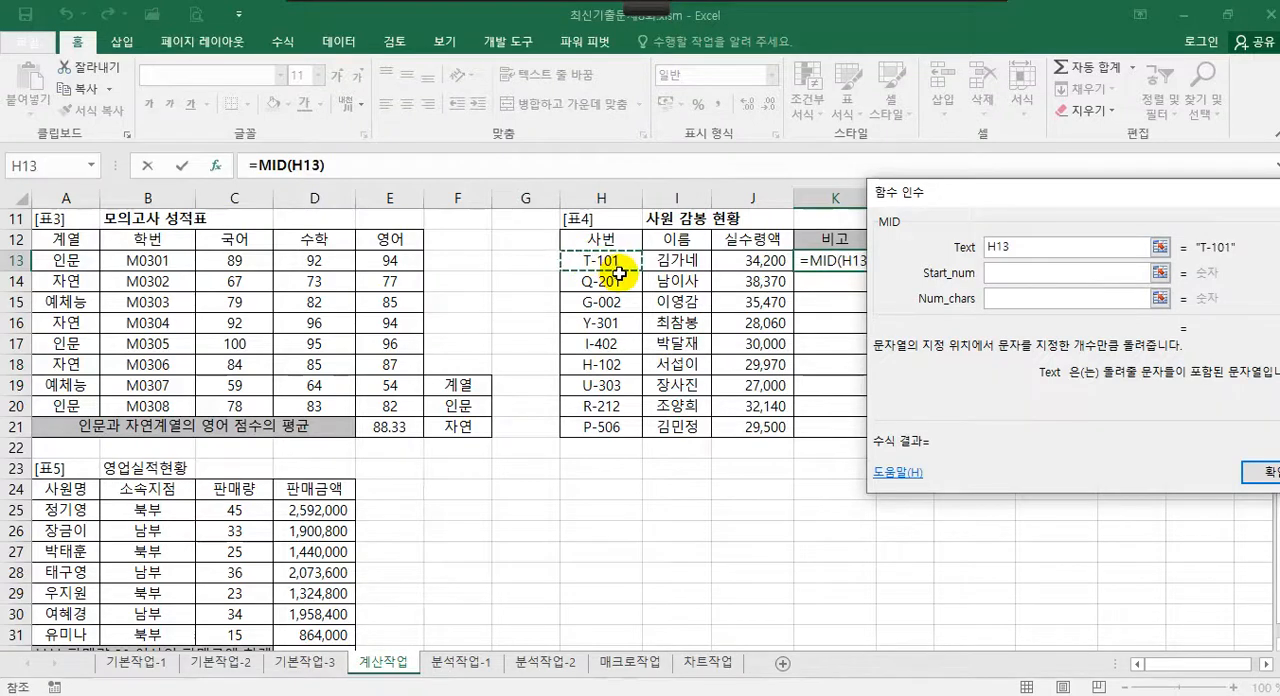
{"action": "left_click", "coordinate": [993, 272]}
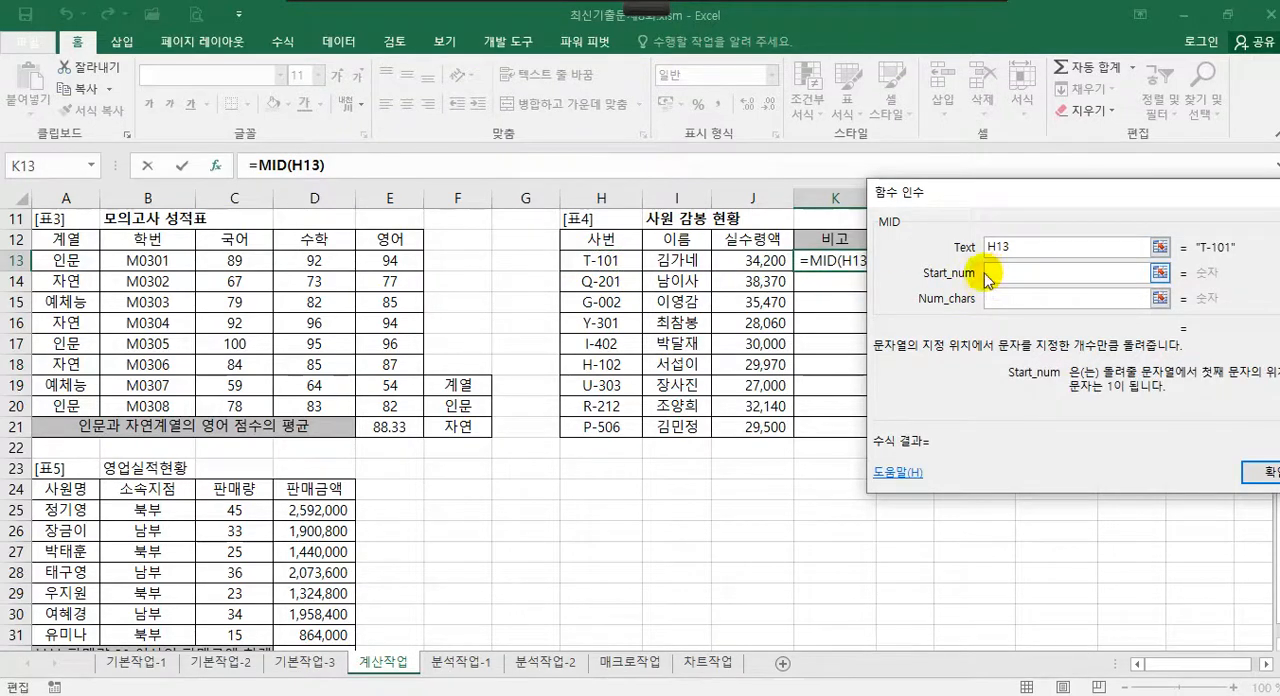
{"action": "type", "text": "3"}
{"action": "left_click", "coordinate": [1005, 302]}
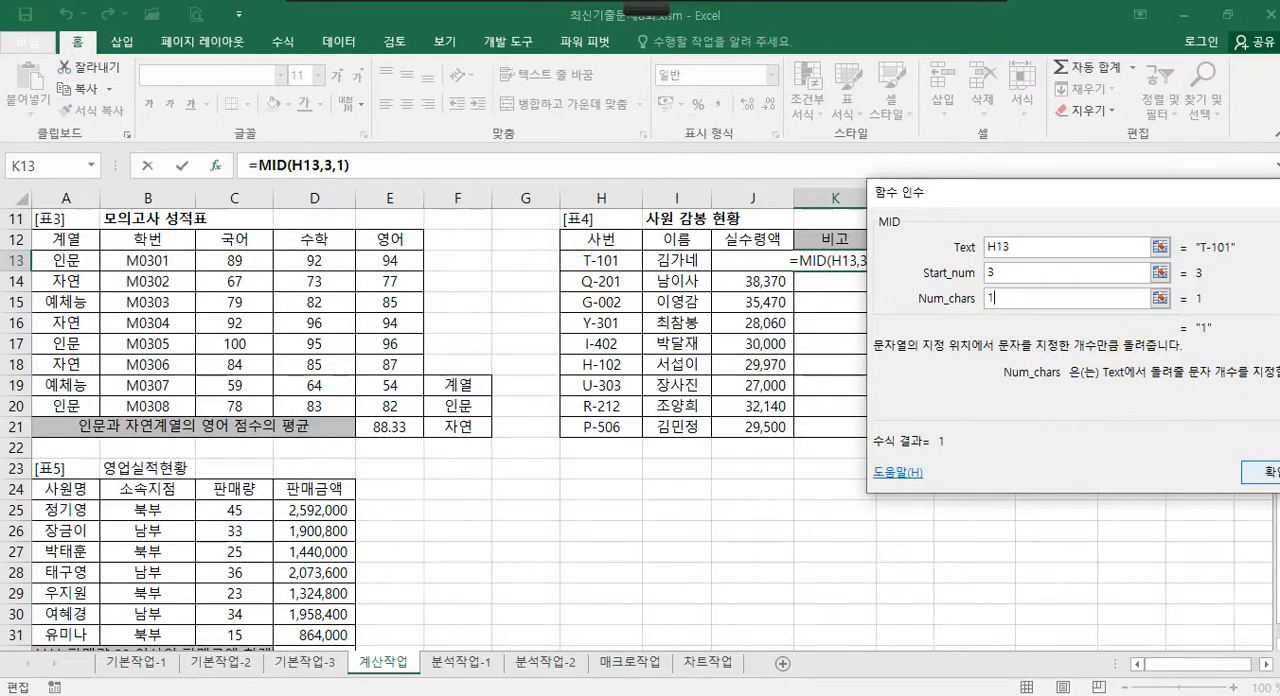
{"action": "left_click", "coordinate": [1262, 472]}
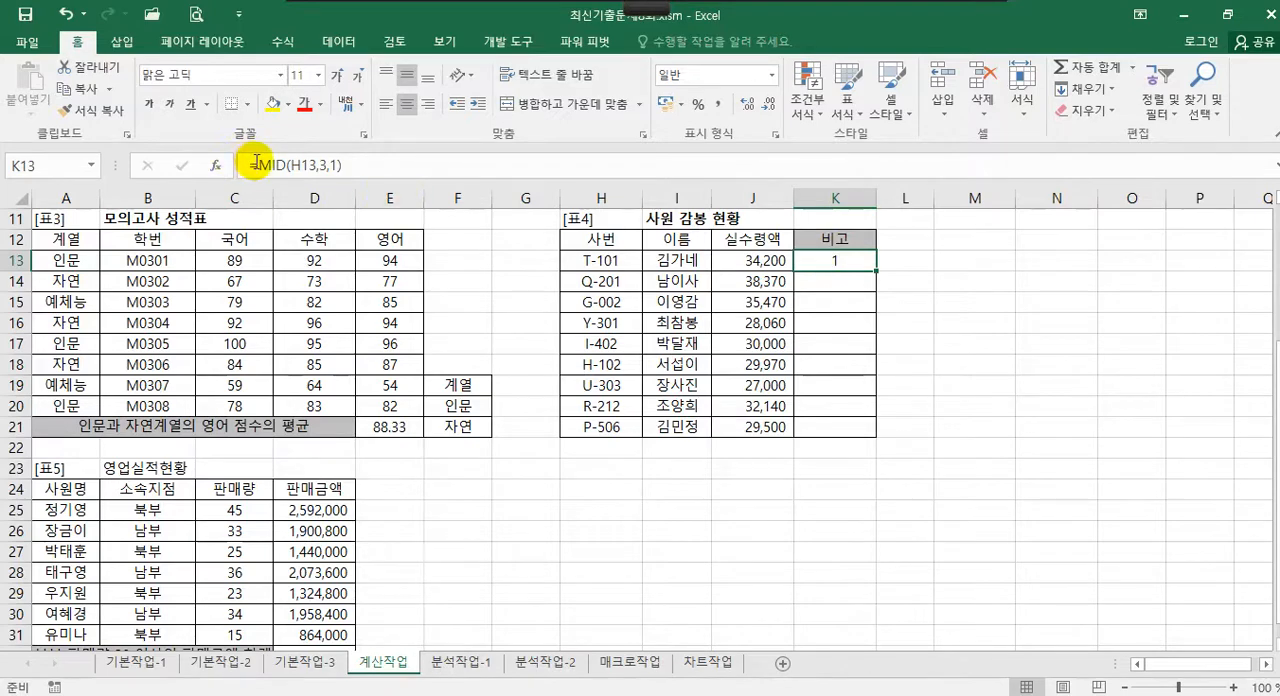
Wrap the MID formula in K13 in a CHOOSE function, using the MID result as Index_num
{"action": "left_click", "coordinate": [256, 163]}
{"action": "type", "text": "choos"}
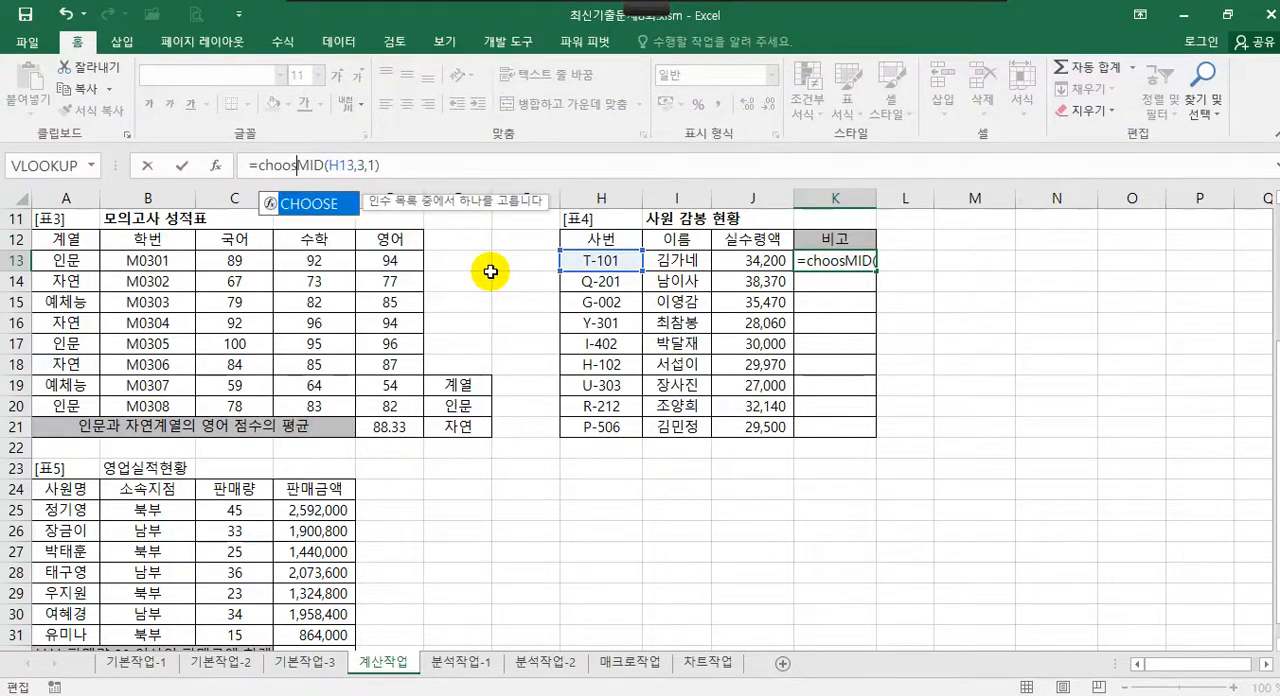
{"action": "double_click", "coordinate": [306, 203]}
{"action": "left_click", "coordinate": [216, 165]}
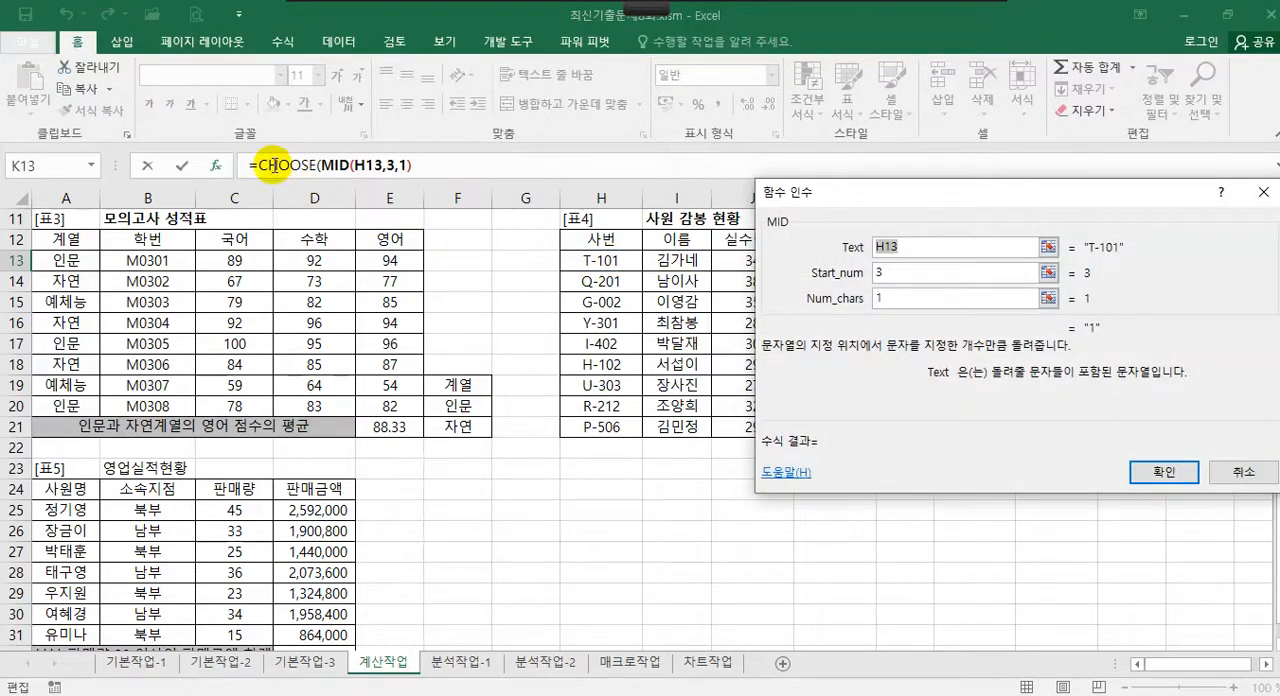
{"action": "left_click", "coordinate": [274, 165]}
{"action": "left_click_drag", "start_coordinate": [893, 200], "coordinate": [1018, 207]}
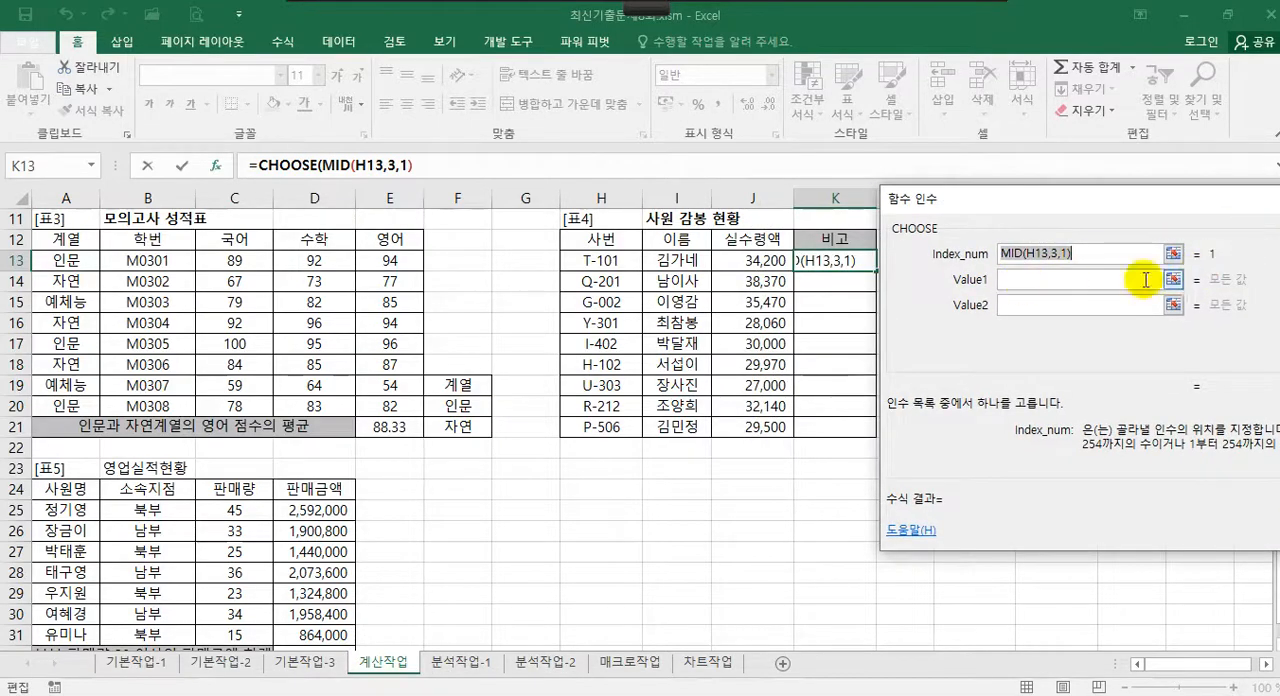
Set the CHOOSE values to "경리과", "인사과" and "총무부", and copy the formula from K13 down to K21
{"action": "left_click", "coordinate": [1030, 280]}
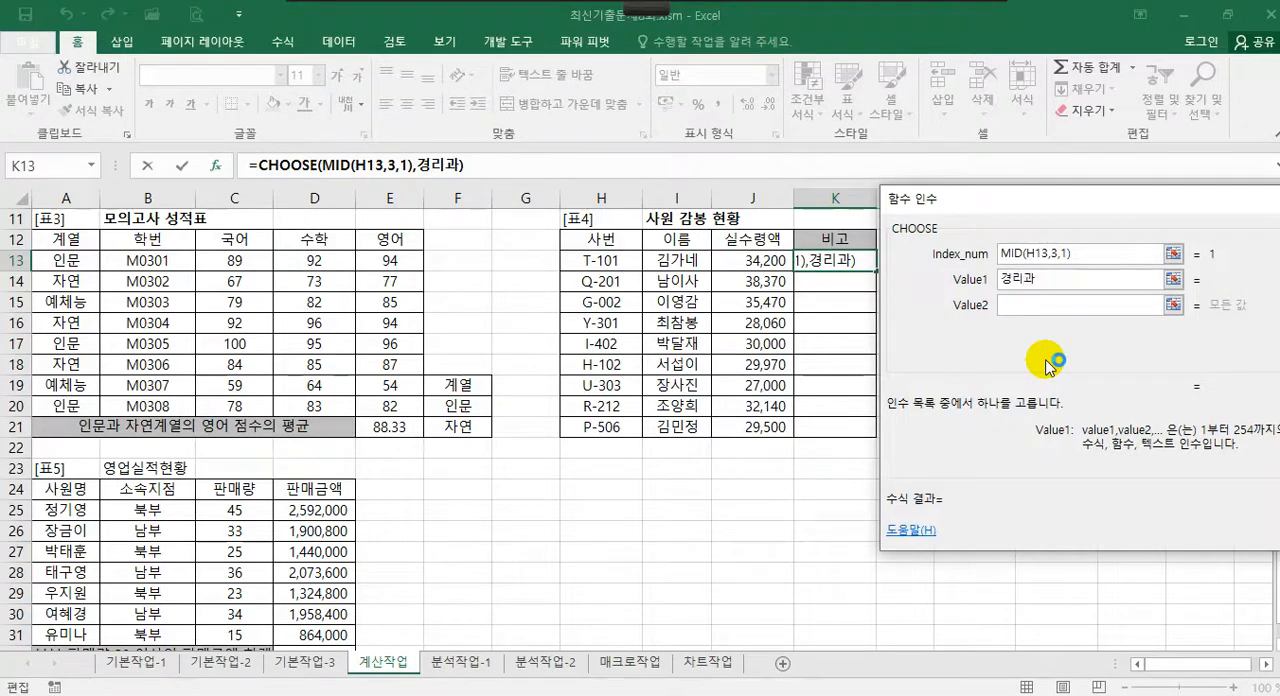
{"action": "key", "text": "Tab"}
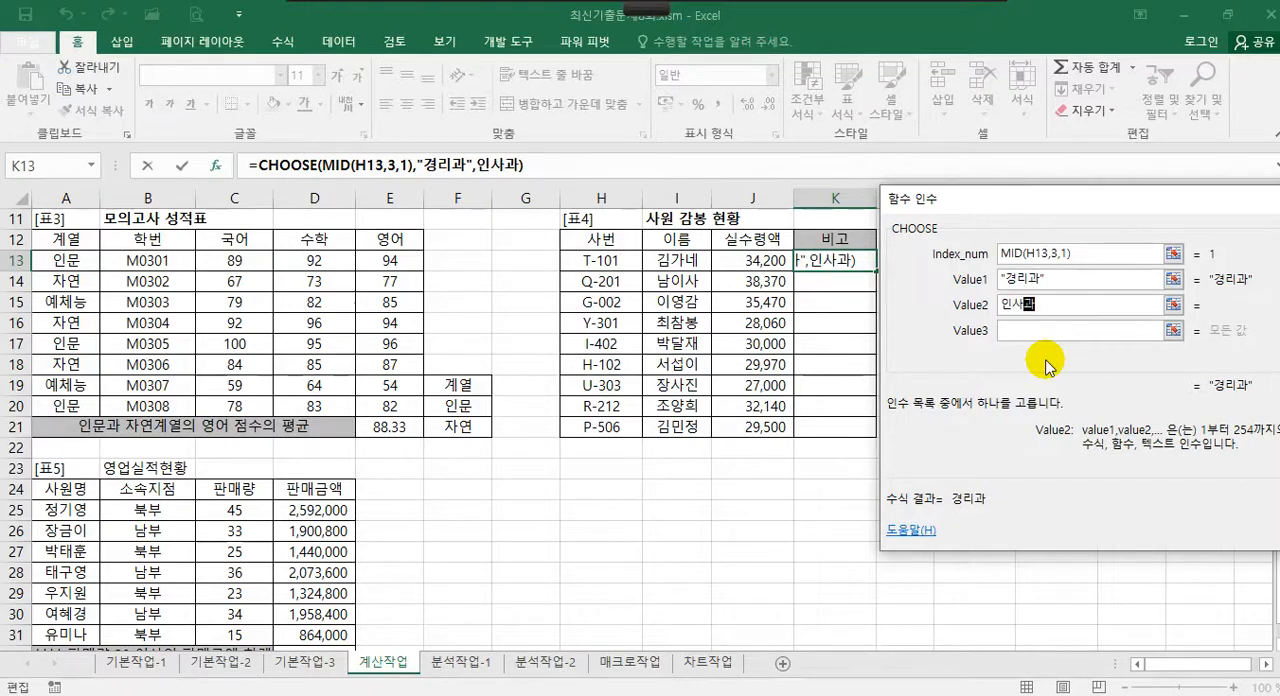
{"action": "key", "text": "Tab"}
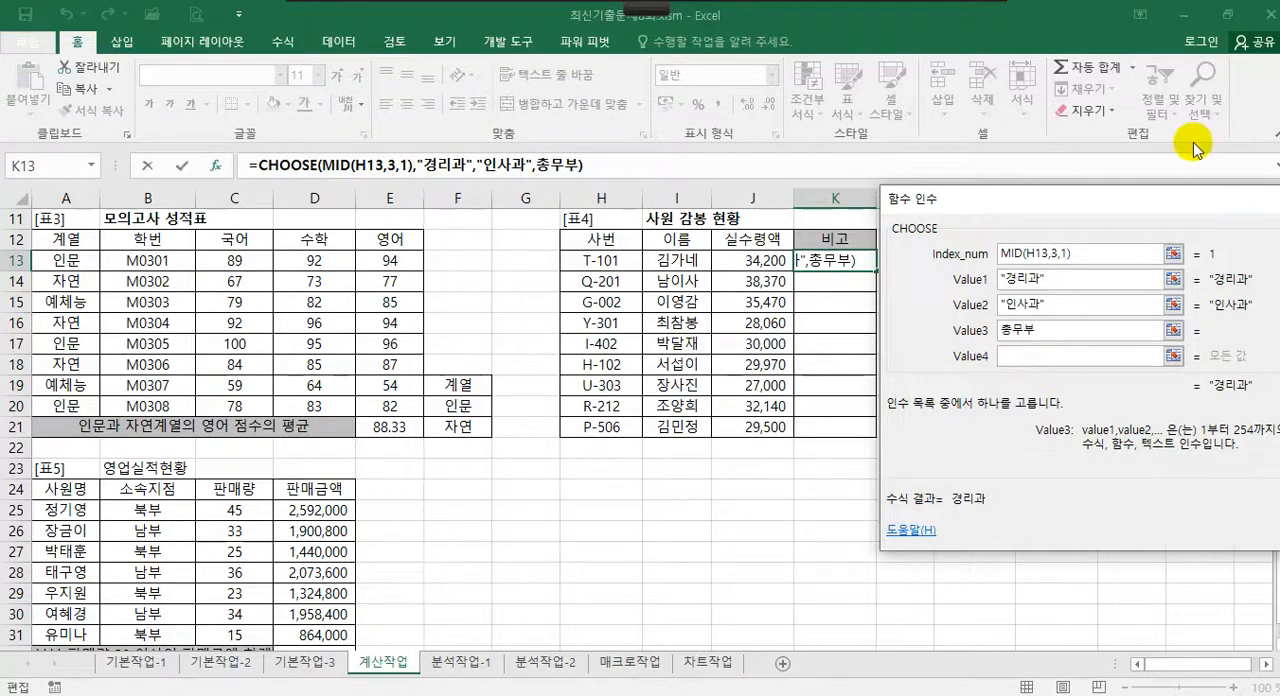
{"action": "left_click_drag", "start_coordinate": [1184, 211], "coordinate": [1160, 207]}
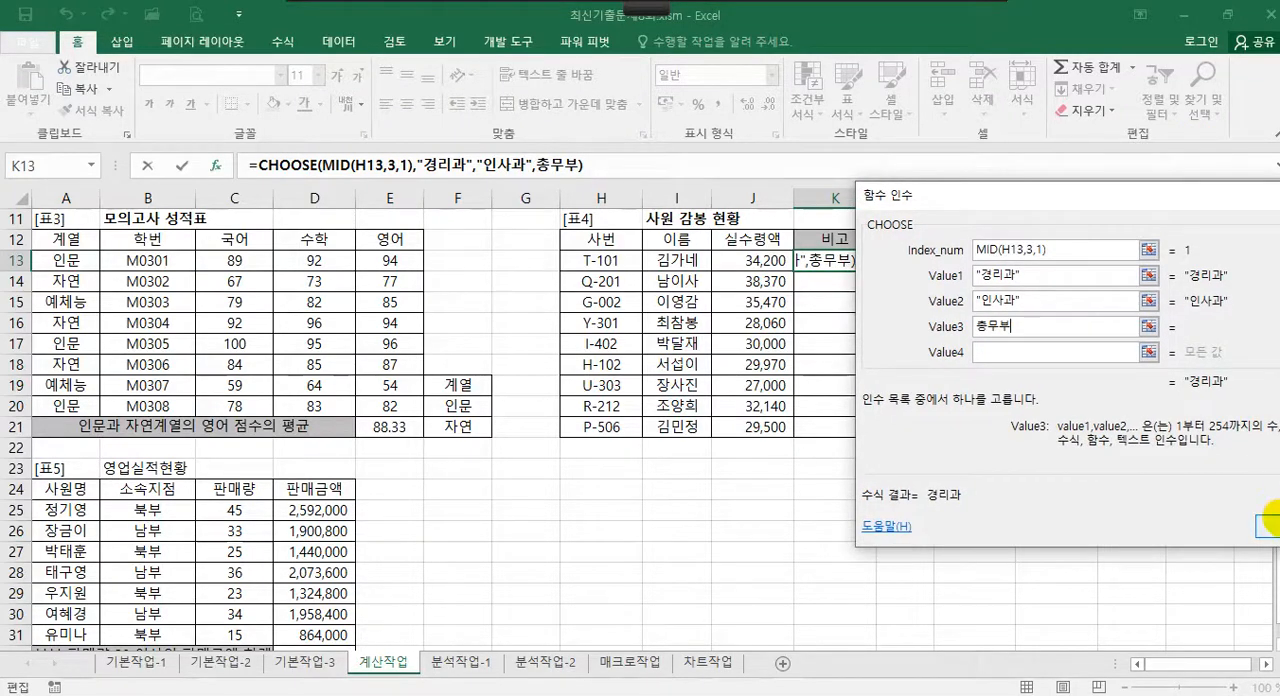
{"action": "left_click", "coordinate": [1268, 524]}
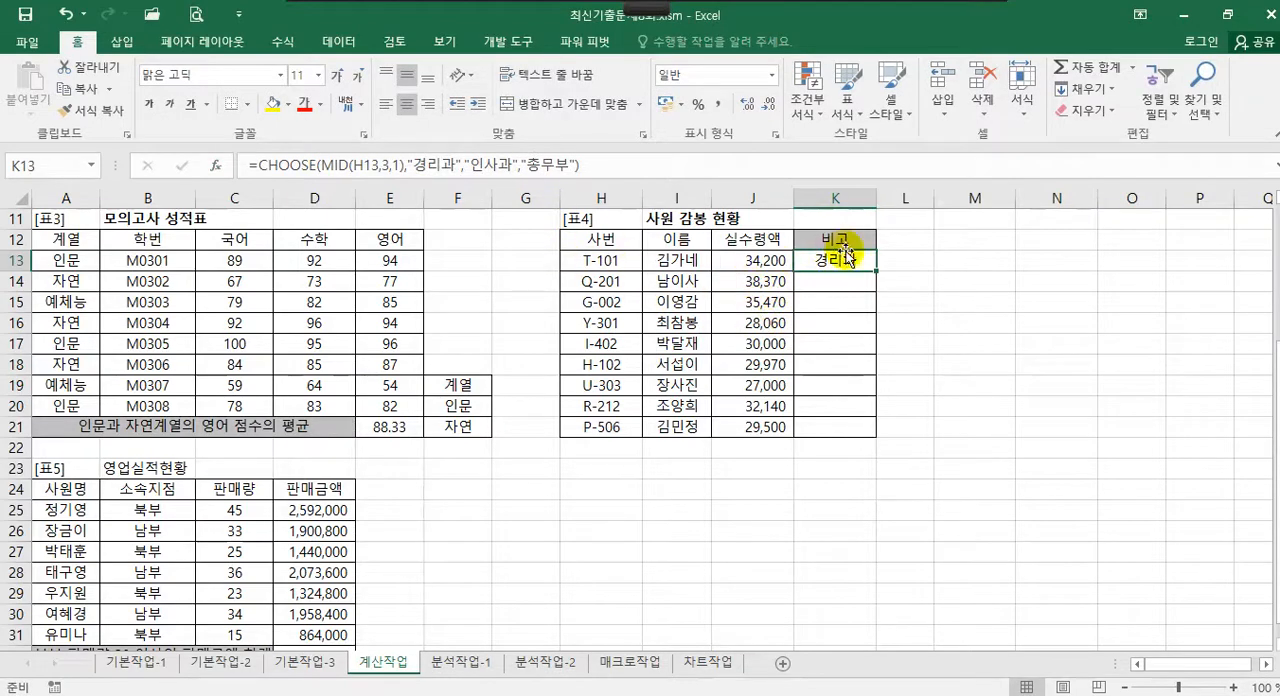
{"action": "left_click_drag", "start_coordinate": [875, 273], "coordinate": [877, 434]}
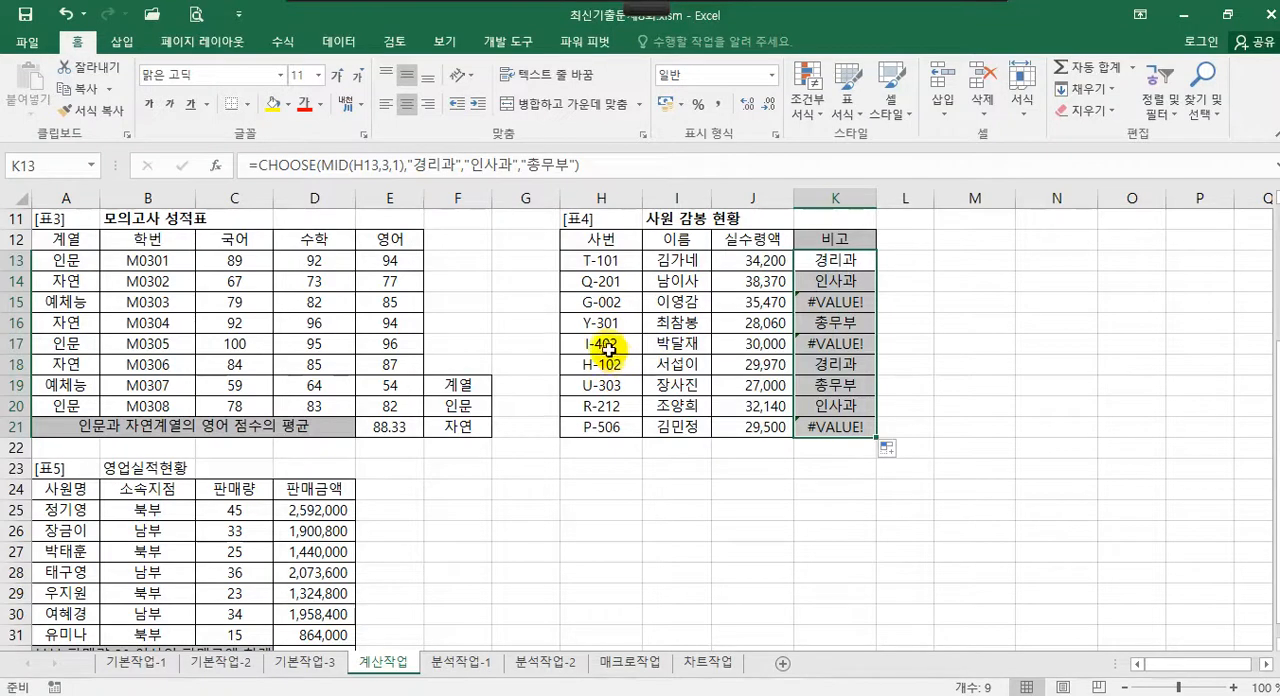
{"action": "left_click", "coordinate": [848, 298]}
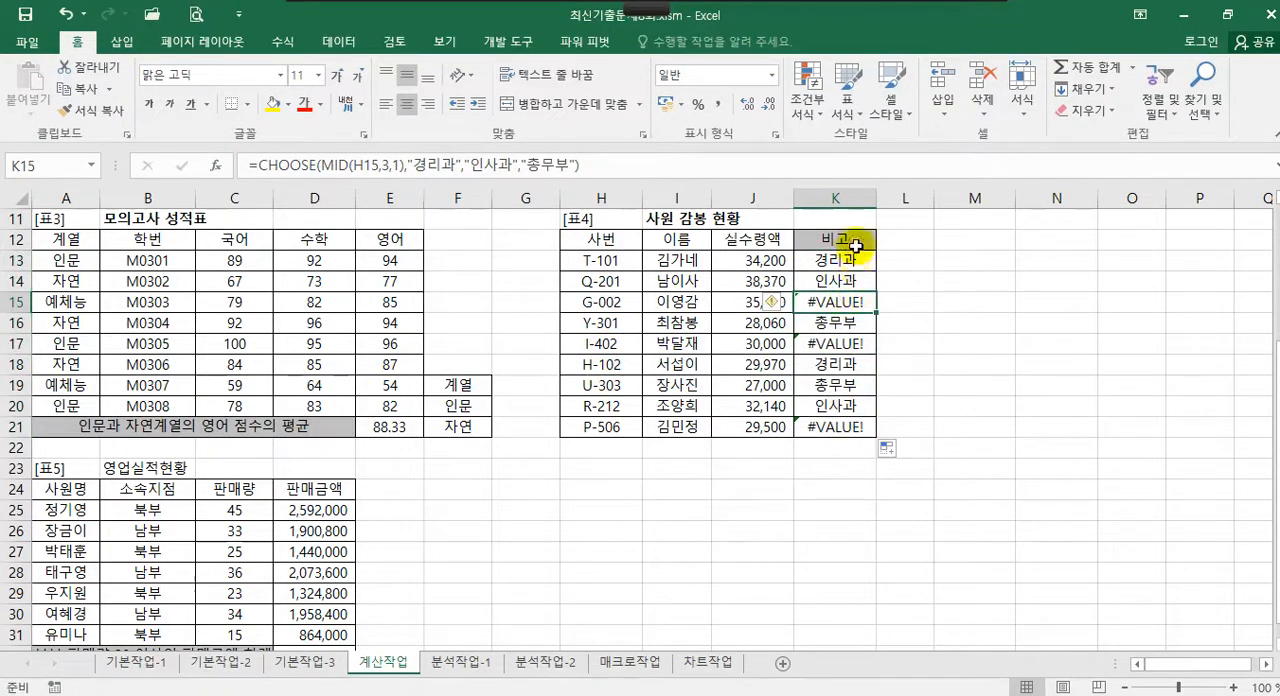
Wrap the CHOOSE formula in K13 in an IFERROR function
{"action": "left_click", "coordinate": [846, 264]}
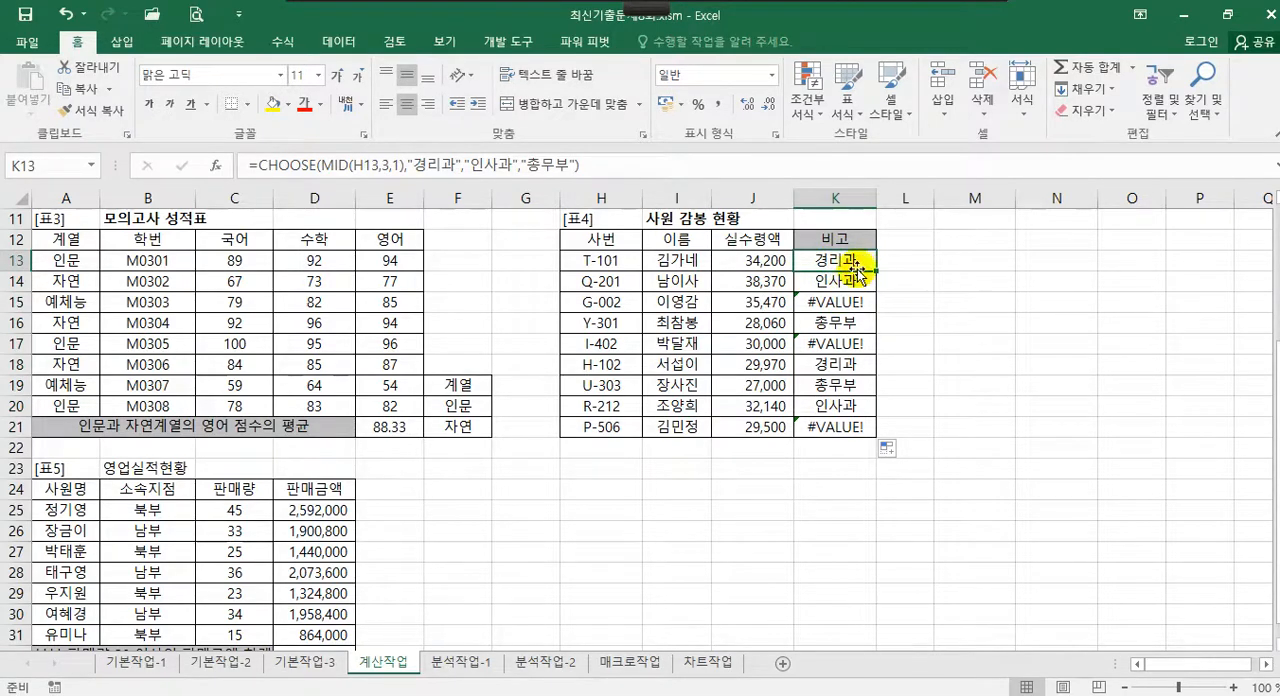
{"action": "left_click", "coordinate": [259, 163]}
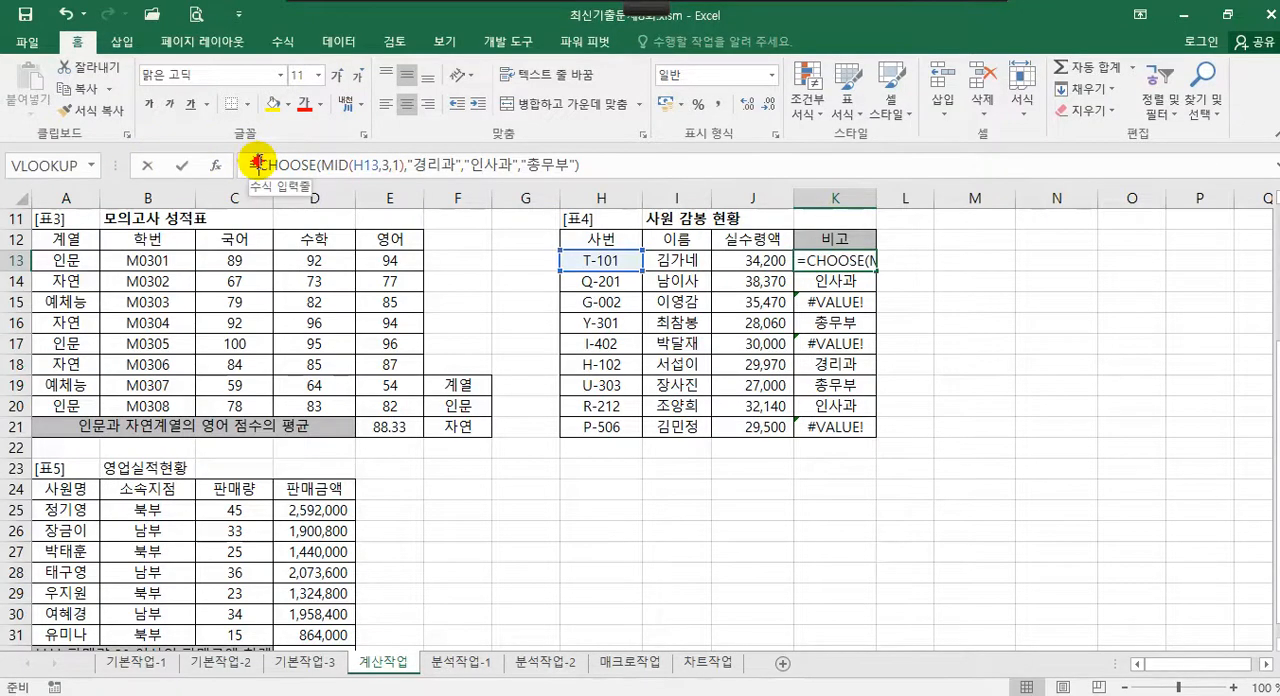
{"action": "type", "text": "ㅑ"}
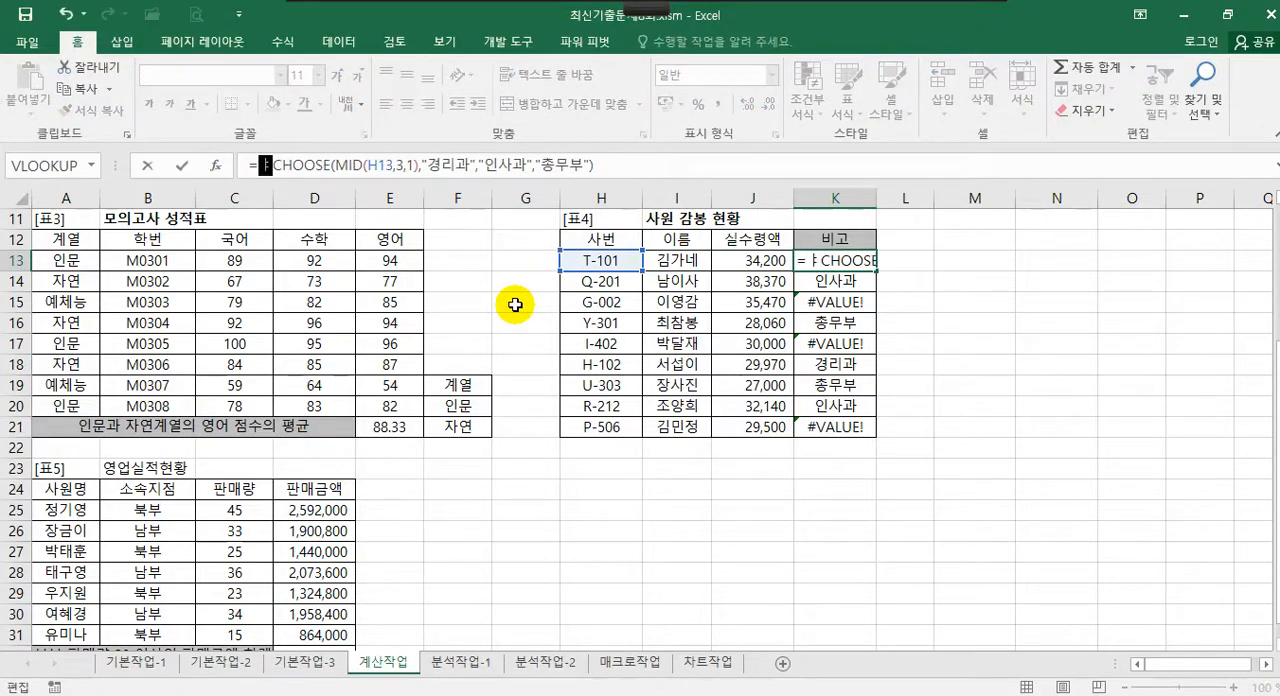
{"action": "key", "text": "BackSpace"}
{"action": "key", "text": "Hangul"}
{"action": "type", "text": "ifer"}
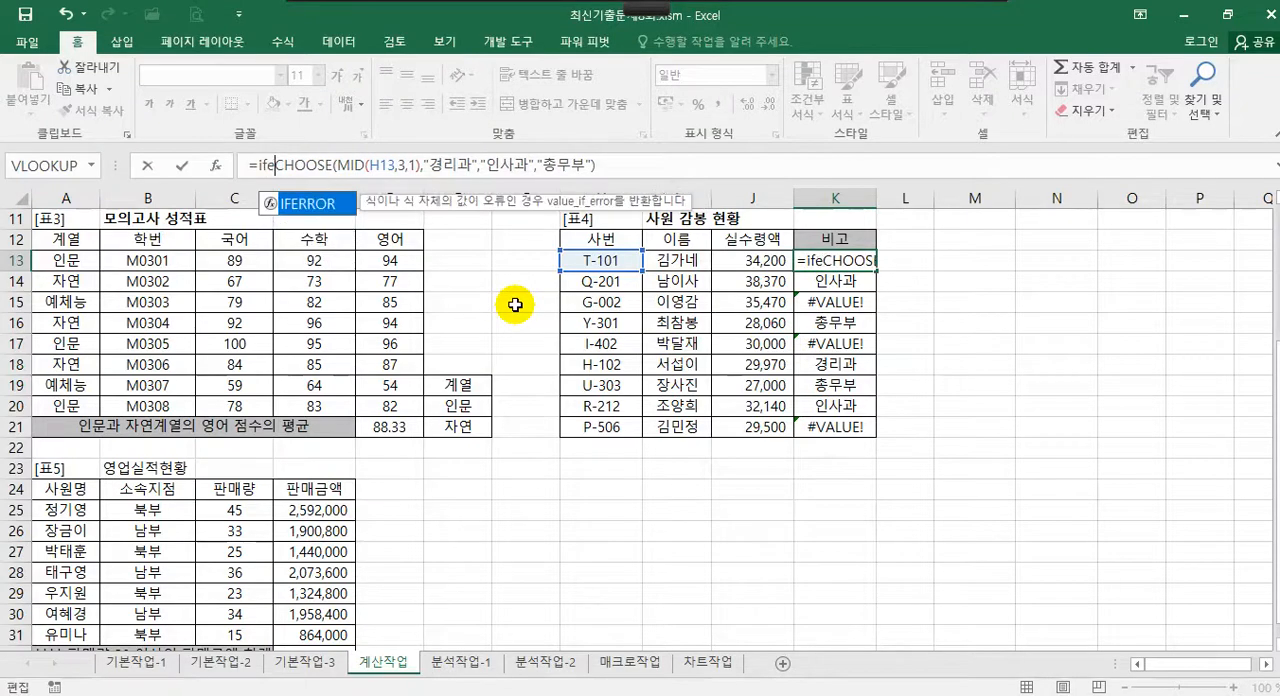
{"action": "type", "text": "ror"}
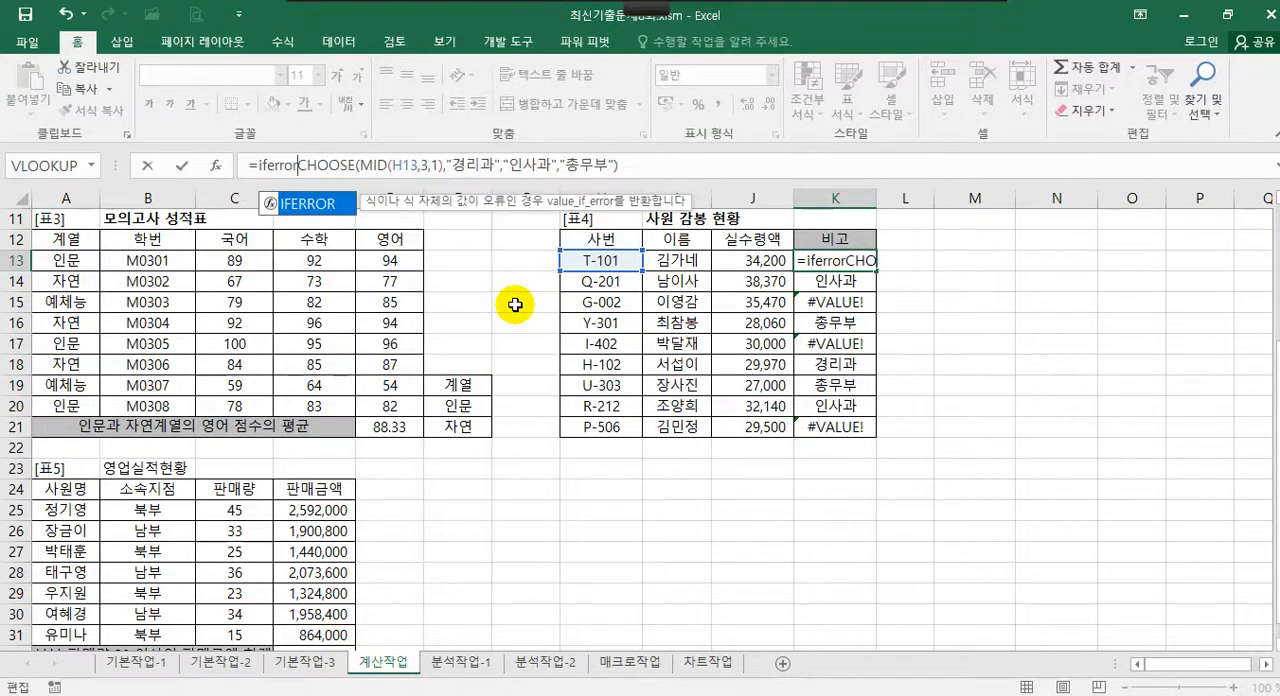
{"action": "double_click", "coordinate": [295, 205]}
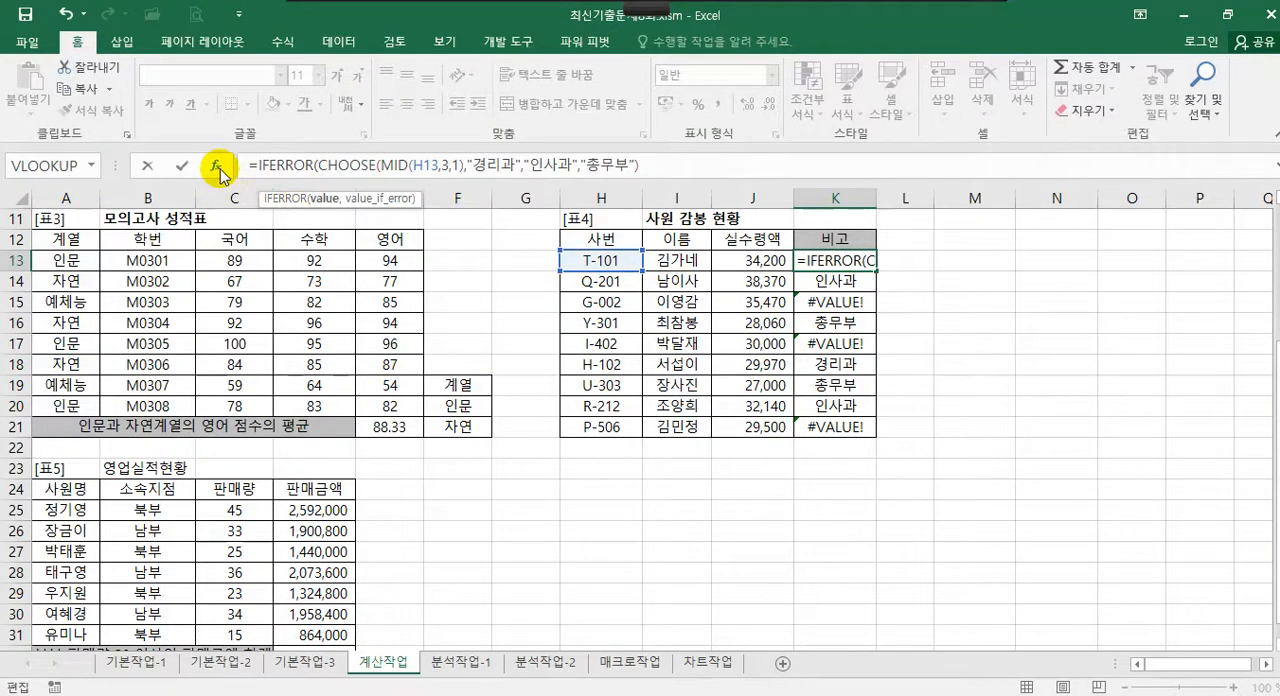
Set IFERROR's Value_if_error in K13 to "영업부" and copy the formula down to K21
{"action": "left_click", "coordinate": [214, 166]}
{"action": "left_click_drag", "start_coordinate": [833, 215], "coordinate": [982, 211]}
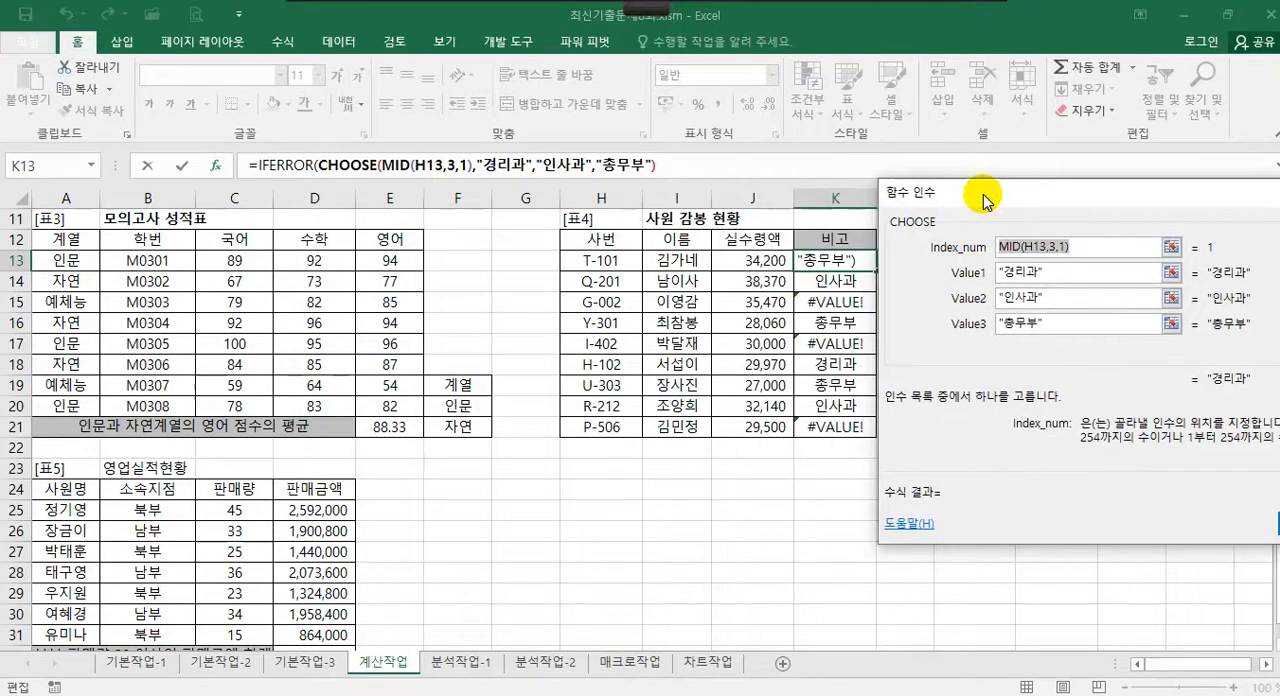
{"action": "left_click", "coordinate": [288, 163]}
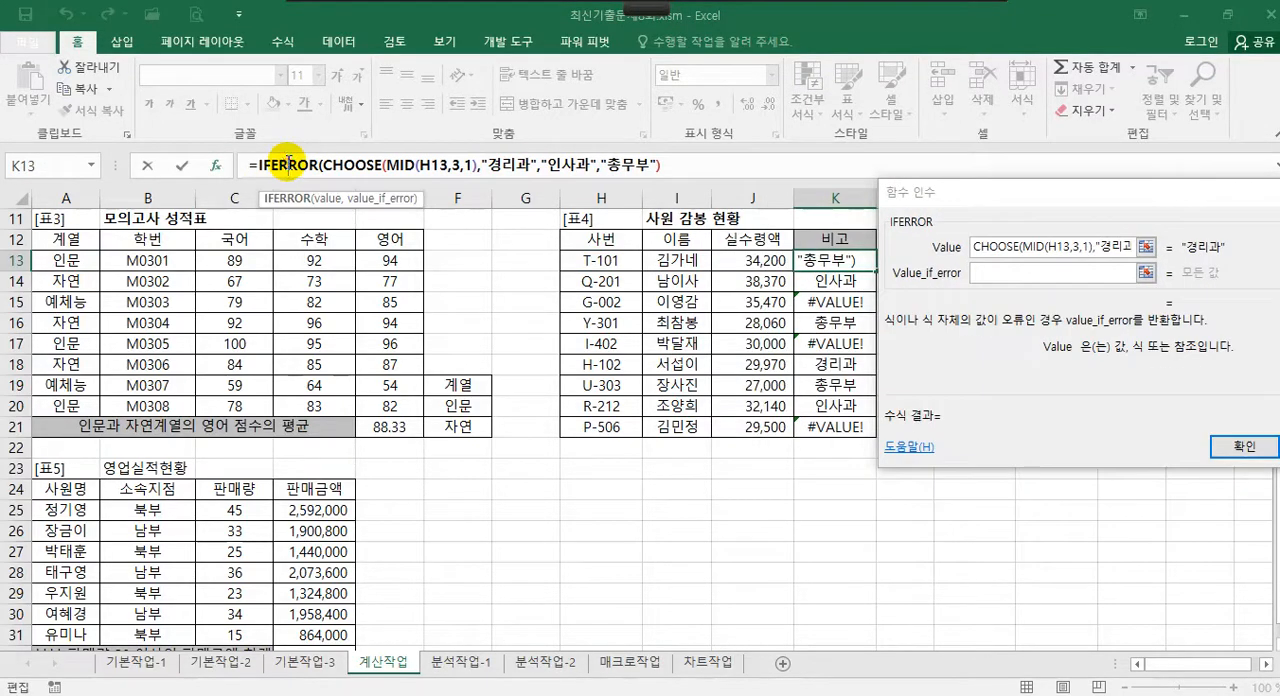
{"action": "left_click", "coordinate": [1029, 272]}
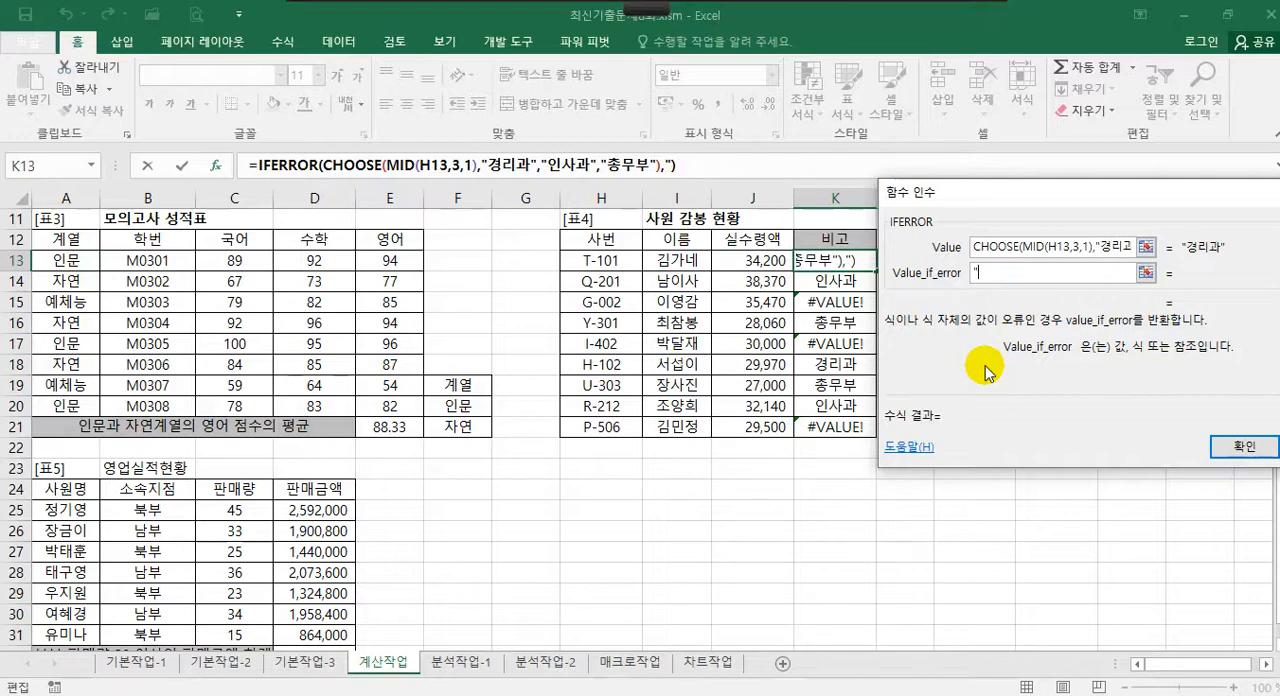
{"action": "type", "text": "\"영업부"}
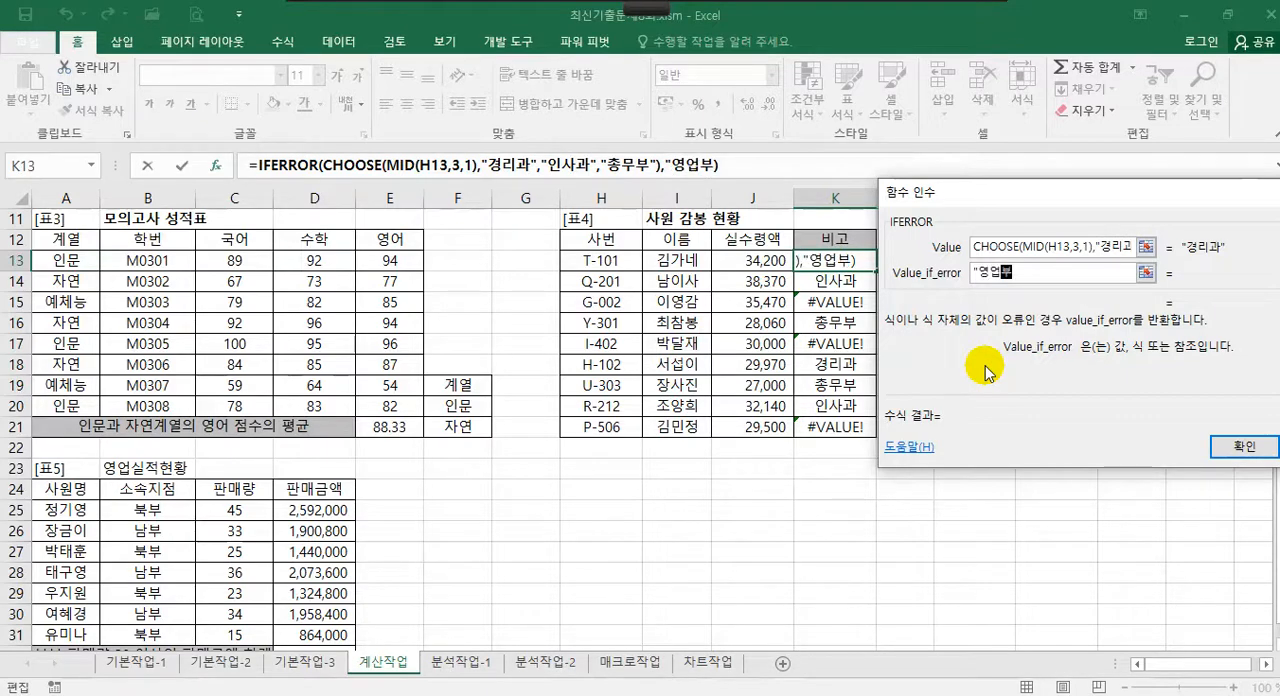
{"action": "type", "text": "\""}
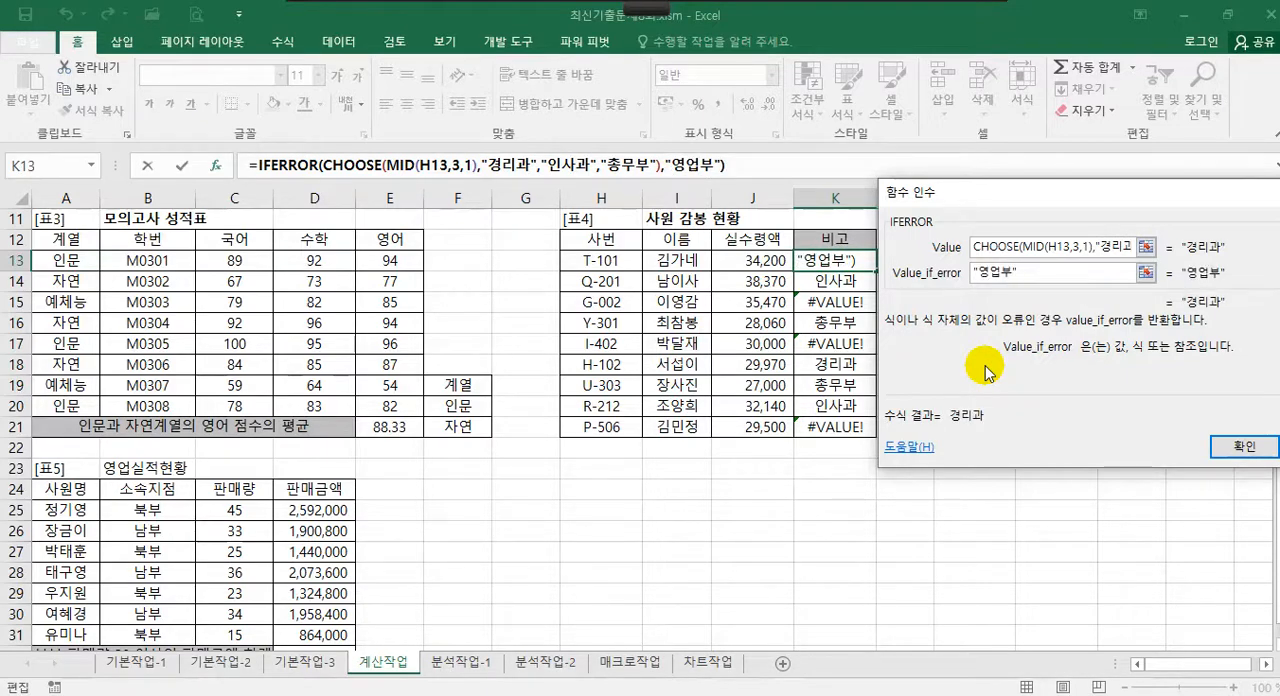
{"action": "left_click", "coordinate": [1232, 449]}
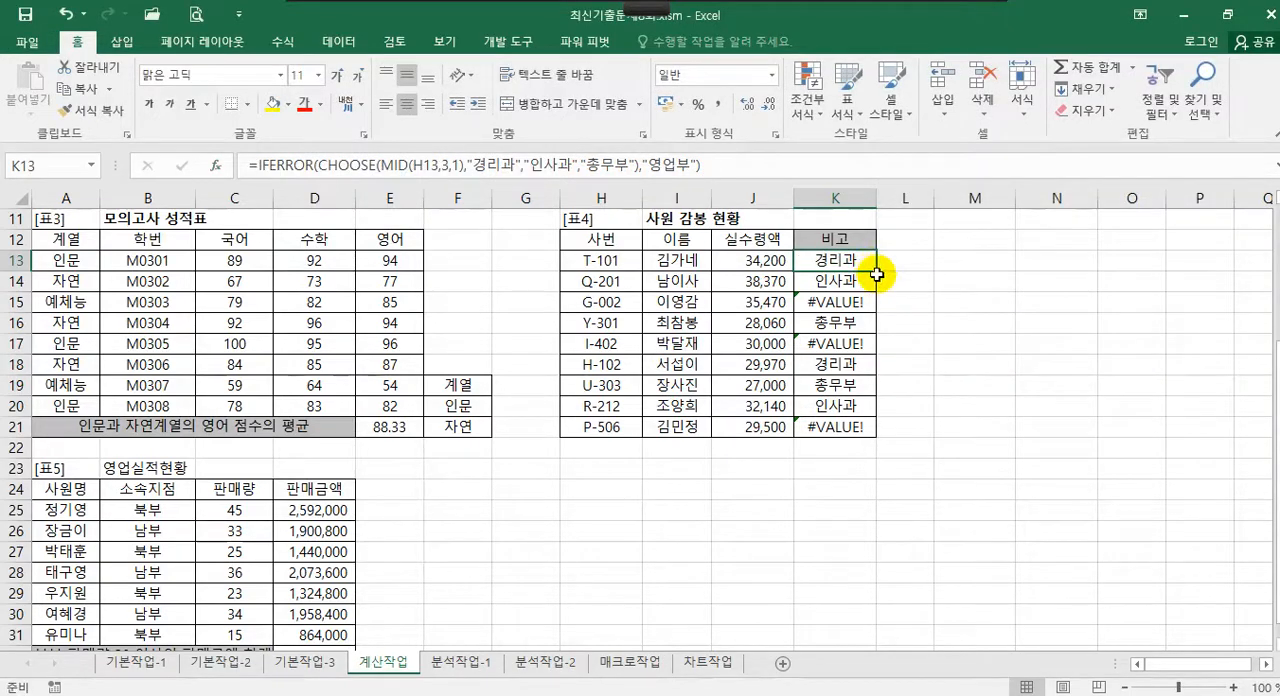
{"action": "left_click_drag", "start_coordinate": [877, 271], "coordinate": [888, 437]}
{"action": "left_click", "coordinate": [861, 304]}
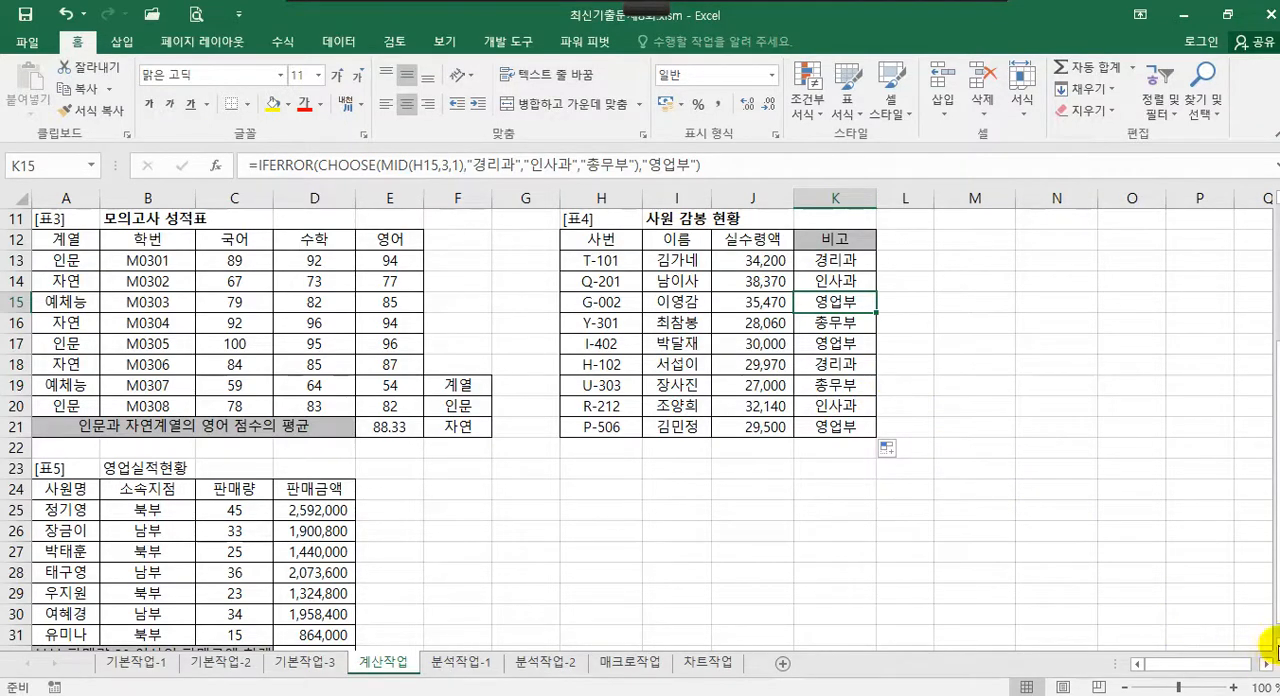
Select cell D32, the result cell for the 북부 판매금액 합계 in 표5
{"action": "scroll", "coordinate": [640, 420], "scroll_direction": "down", "scroll_amount": 3}
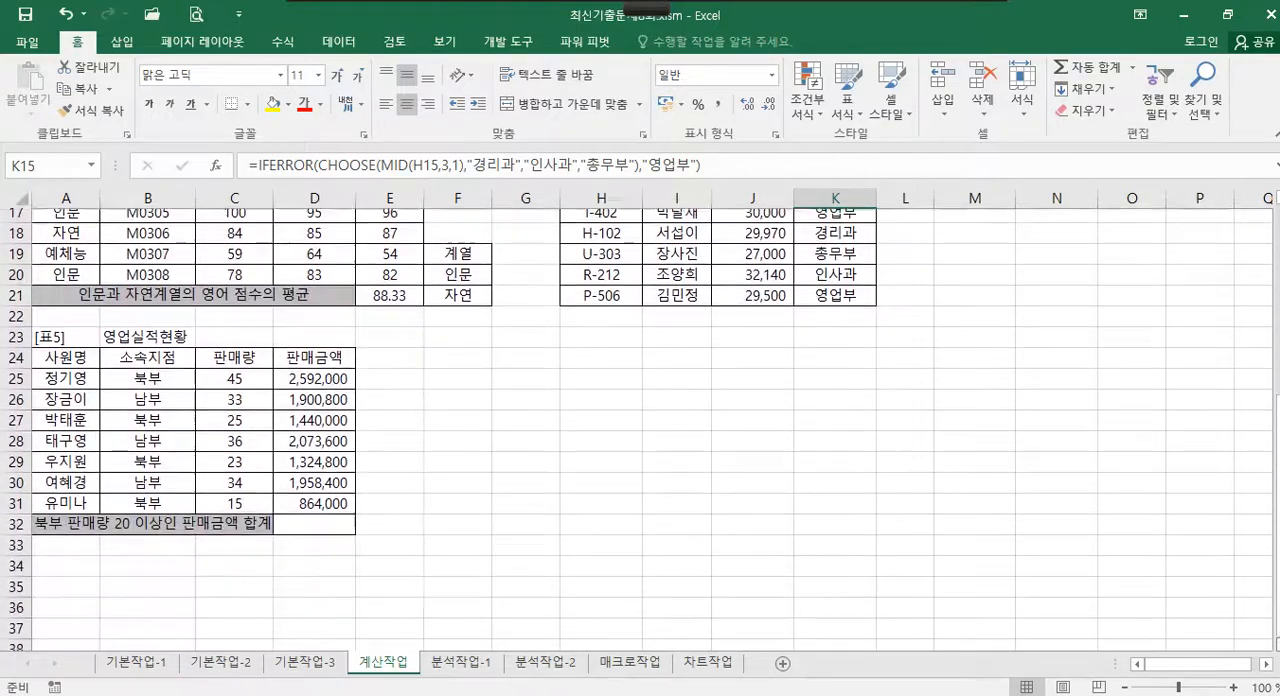
{"action": "scroll", "coordinate": [640, 420], "scroll_direction": "down", "scroll_amount": 2}
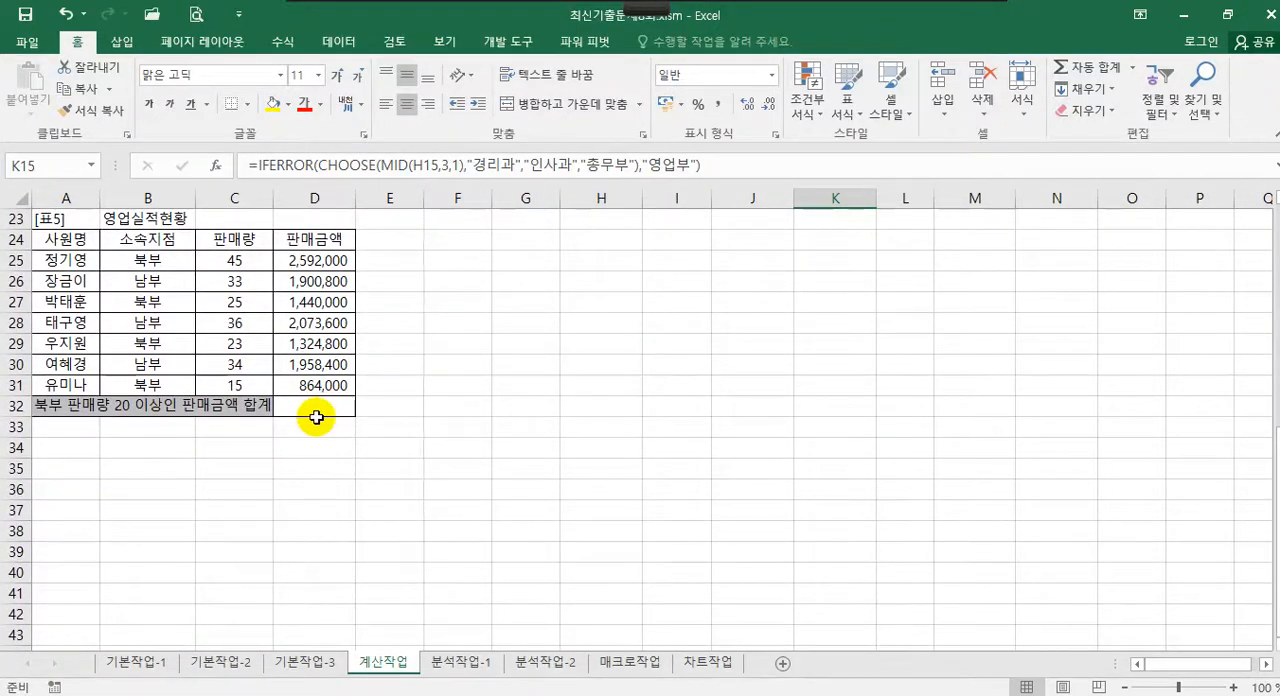
{"action": "left_click", "coordinate": [318, 406]}
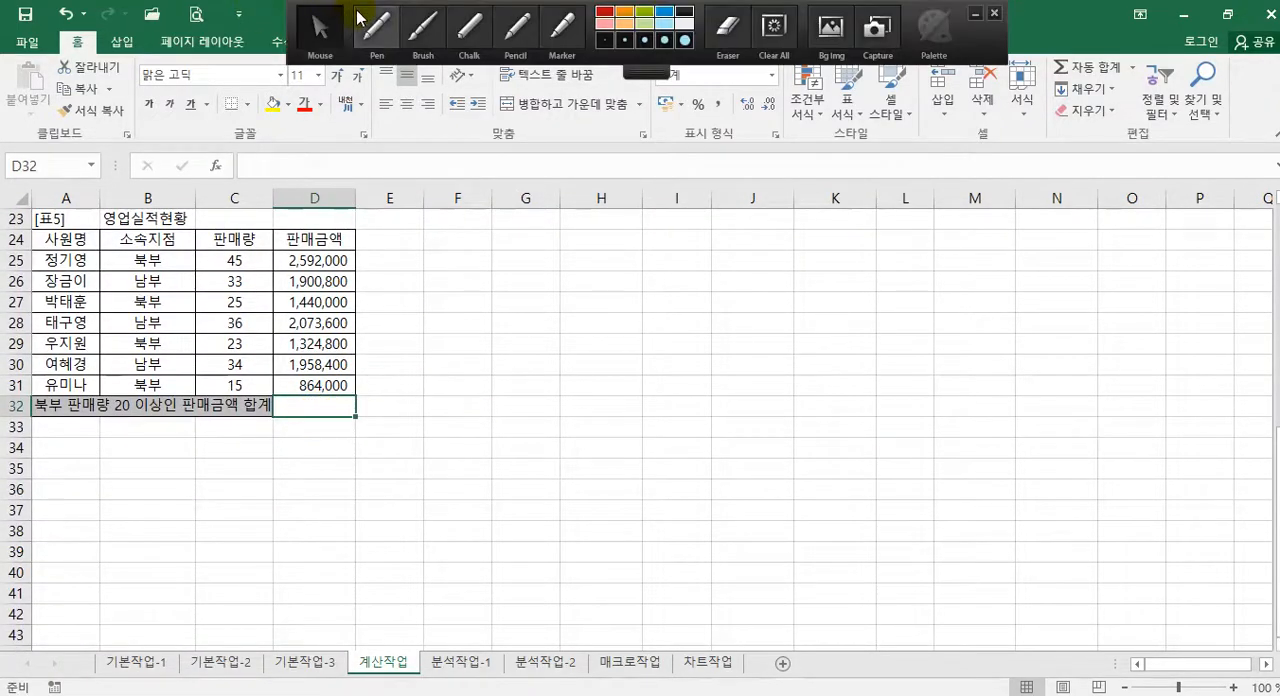
{"action": "left_click", "coordinate": [365, 22]}
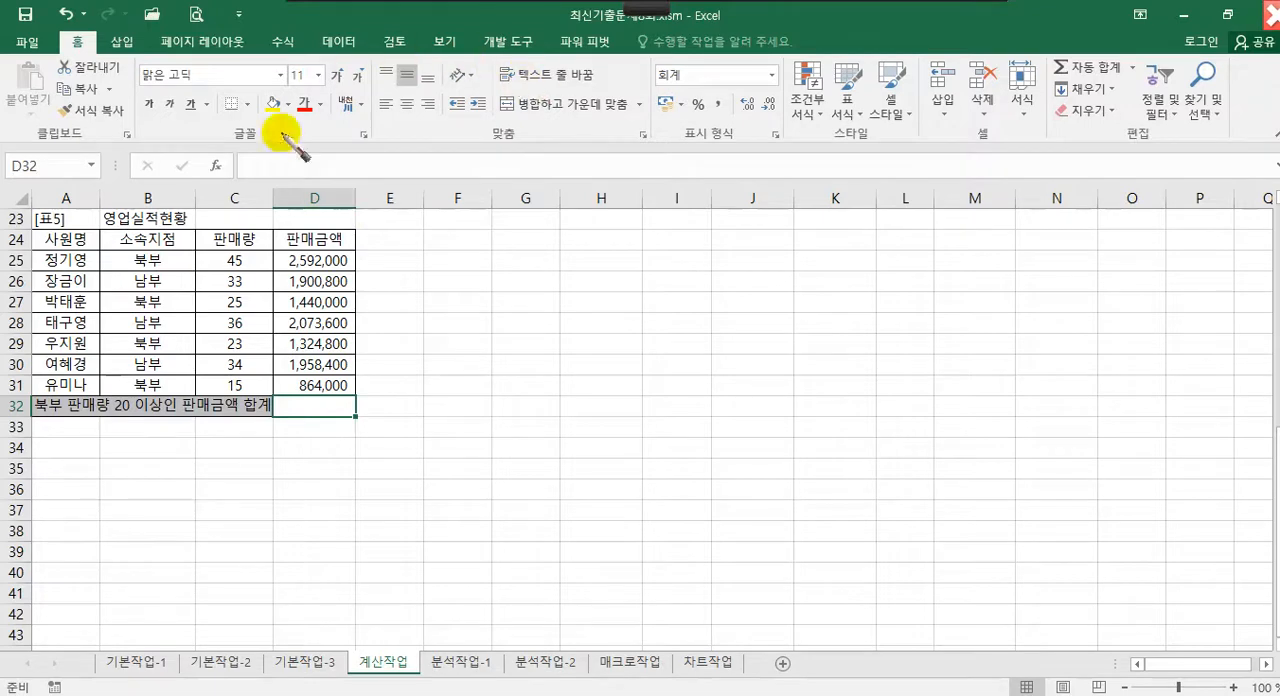
{"action": "mouse_move", "coordinate": [102, 230]}
{"action": "left_mouse_down"}
{"action": "mouse_move", "coordinate": [102, 264]}
{"action": "mouse_move", "coordinate": [170, 262]}
{"action": "mouse_move", "coordinate": [191, 230]}
{"action": "mouse_move", "coordinate": [103, 230]}
{"action": "left_mouse_up"}
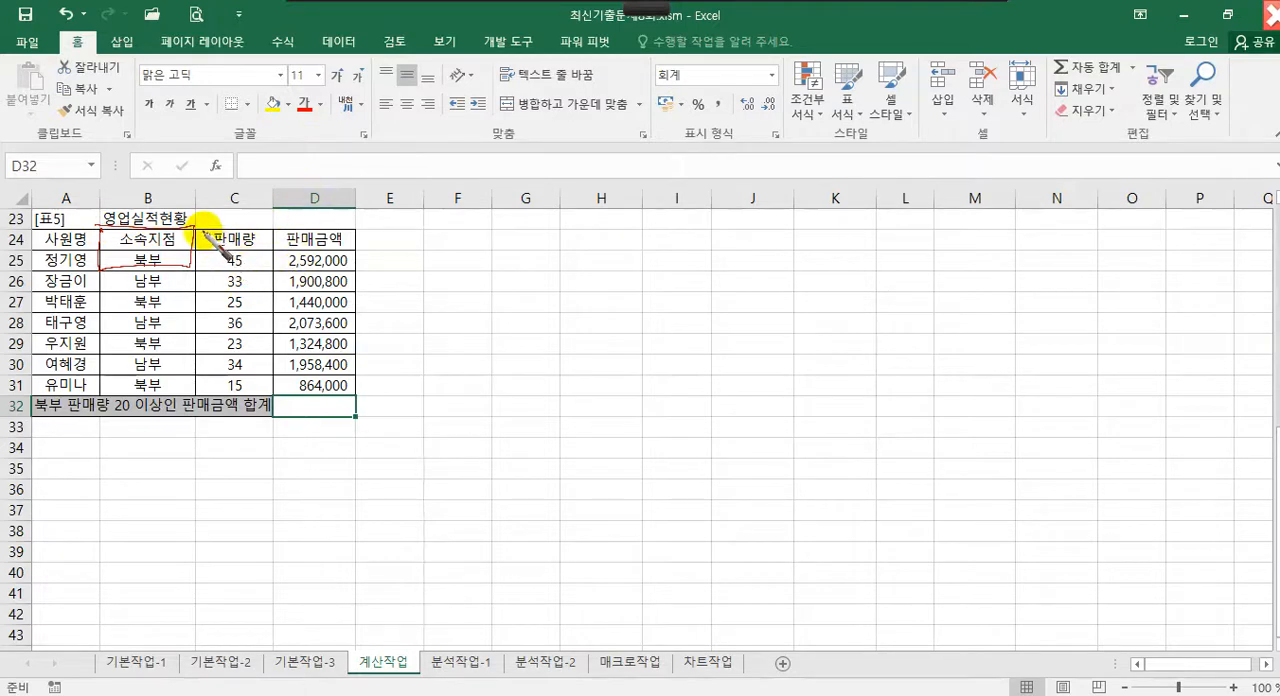
{"action": "mouse_move", "coordinate": [192, 254]}
{"action": "left_mouse_down"}
{"action": "mouse_move", "coordinate": [260, 267]}
{"action": "mouse_move", "coordinate": [236, 247]}
{"action": "mouse_move", "coordinate": [256, 238]}
{"action": "left_mouse_up"}
{"action": "left_click_drag", "start_coordinate": [213, 194], "coordinate": [239, 213]}
{"action": "left_click_drag", "start_coordinate": [241, 208], "coordinate": [264, 207]}
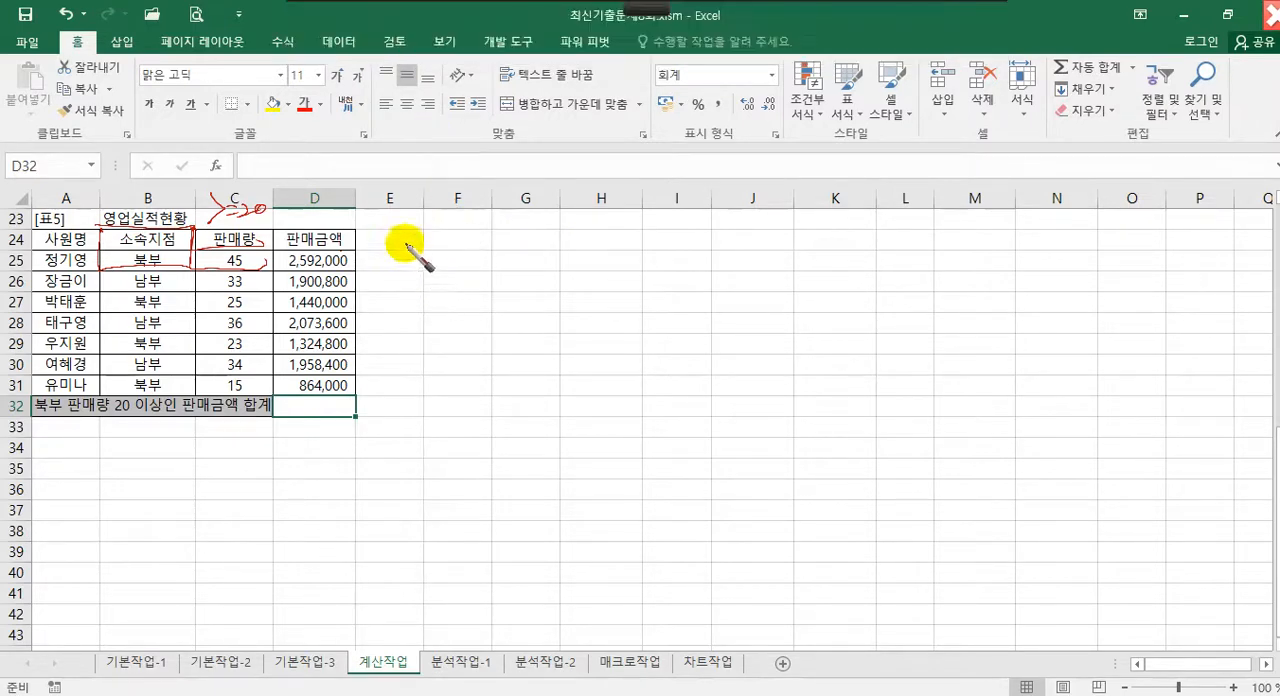
{"action": "mouse_move", "coordinate": [392, 286]}
{"action": "left_mouse_down"}
{"action": "mouse_move", "coordinate": [451, 257]}
{"action": "mouse_move", "coordinate": [466, 277]}
{"action": "mouse_move", "coordinate": [531, 286]}
{"action": "mouse_move", "coordinate": [598, 205]}
{"action": "mouse_move", "coordinate": [558, 261]}
{"action": "mouse_move", "coordinate": [556, 290]}
{"action": "mouse_move", "coordinate": [711, 302]}
{"action": "mouse_move", "coordinate": [745, 322]}
{"action": "left_mouse_up"}
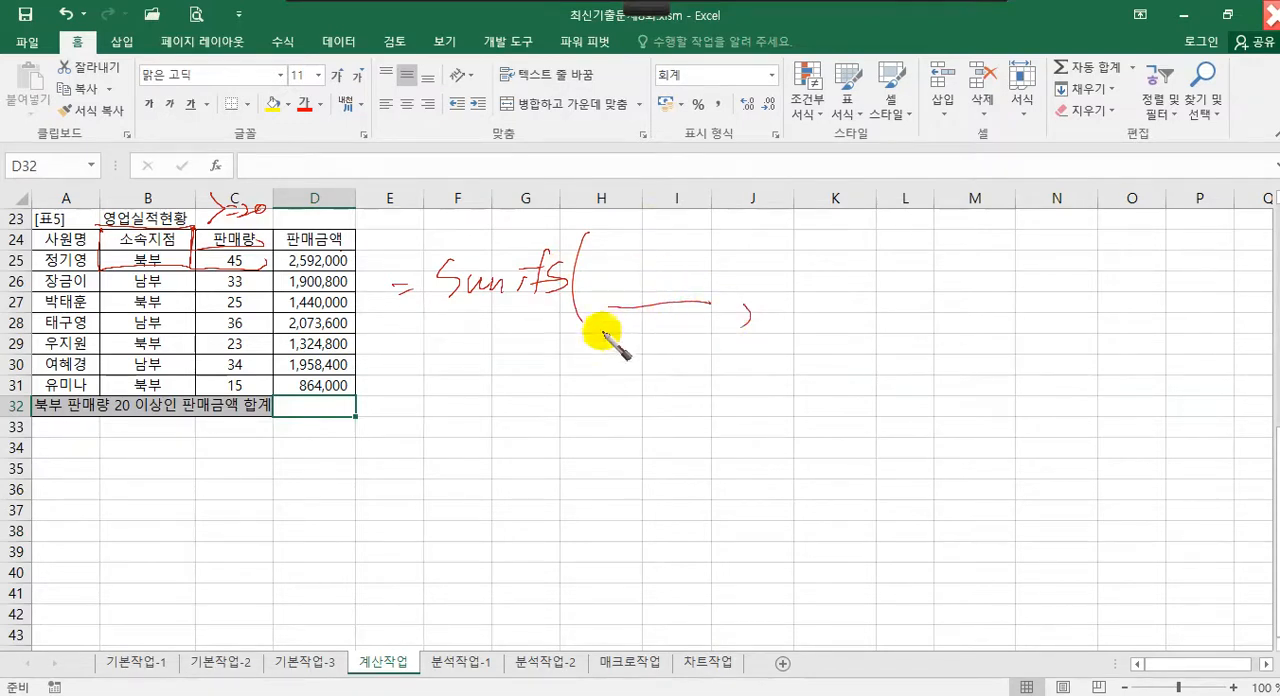
{"action": "mouse_move", "coordinate": [600, 334]}
{"action": "left_mouse_down"}
{"action": "mouse_move", "coordinate": [613, 367]}
{"action": "mouse_move", "coordinate": [634, 346]}
{"action": "mouse_move", "coordinate": [677, 346]}
{"action": "mouse_move", "coordinate": [690, 327]}
{"action": "mouse_move", "coordinate": [706, 357]}
{"action": "mouse_move", "coordinate": [651, 386]}
{"action": "mouse_move", "coordinate": [660, 410]}
{"action": "mouse_move", "coordinate": [692, 405]}
{"action": "mouse_move", "coordinate": [708, 425]}
{"action": "left_mouse_up"}
{"action": "mouse_move", "coordinate": [786, 312]}
{"action": "left_mouse_down"}
{"action": "mouse_move", "coordinate": [882, 320]}
{"action": "mouse_move", "coordinate": [993, 302]}
{"action": "left_mouse_up"}
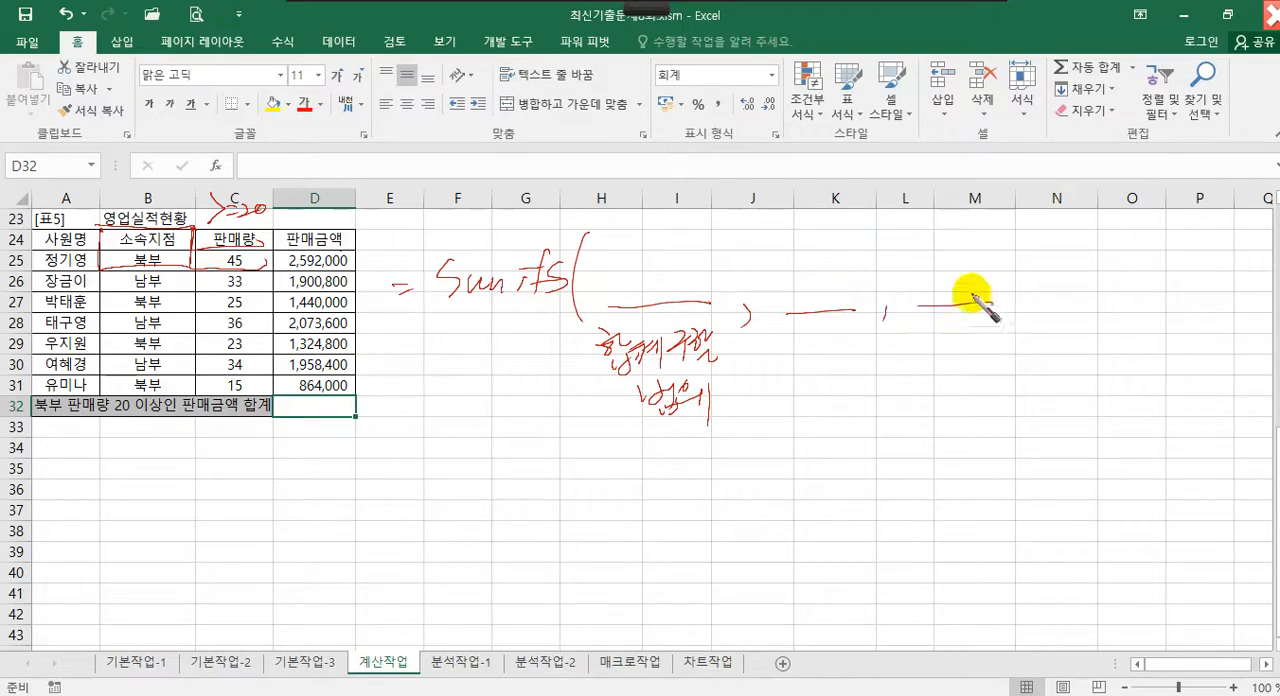
{"action": "left_click_drag", "start_coordinate": [774, 313], "coordinate": [865, 308]}
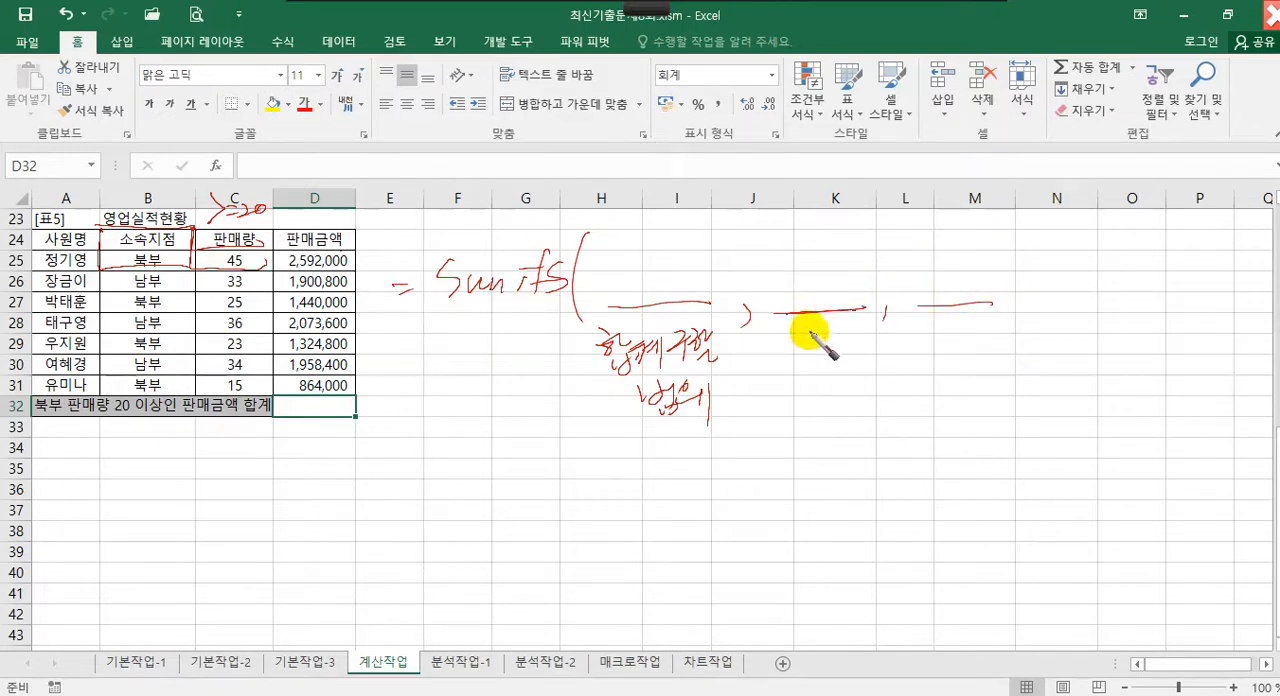
{"action": "mouse_move", "coordinate": [786, 325]}
{"action": "left_mouse_down"}
{"action": "mouse_move", "coordinate": [798, 340]}
{"action": "mouse_move", "coordinate": [856, 345]}
{"action": "mouse_move", "coordinate": [824, 387]}
{"action": "mouse_move", "coordinate": [856, 343]}
{"action": "mouse_move", "coordinate": [873, 356]}
{"action": "left_mouse_up"}
{"action": "left_click_drag", "start_coordinate": [935, 325], "coordinate": [950, 339]}
{"action": "mouse_move", "coordinate": [934, 347]}
{"action": "left_mouse_down"}
{"action": "mouse_move", "coordinate": [976, 350]}
{"action": "mouse_move", "coordinate": [946, 399]}
{"action": "left_mouse_up"}
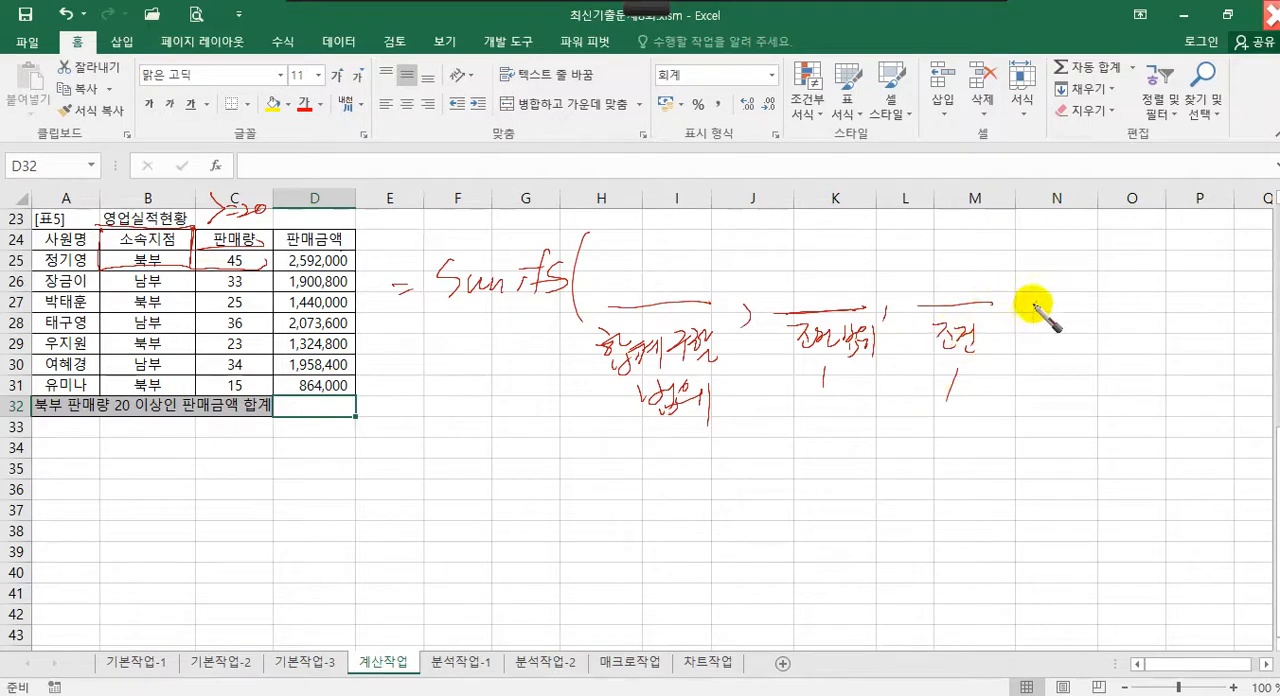
{"action": "left_click_drag", "start_coordinate": [1026, 312], "coordinate": [1018, 341]}
{"action": "mouse_move", "coordinate": [1064, 302]}
{"action": "left_mouse_down"}
{"action": "mouse_move", "coordinate": [1143, 300]}
{"action": "mouse_move", "coordinate": [1091, 318]}
{"action": "mouse_move", "coordinate": [1140, 318]}
{"action": "mouse_move", "coordinate": [1124, 336]}
{"action": "mouse_move", "coordinate": [1147, 341]}
{"action": "mouse_move", "coordinate": [1135, 359]}
{"action": "left_mouse_up"}
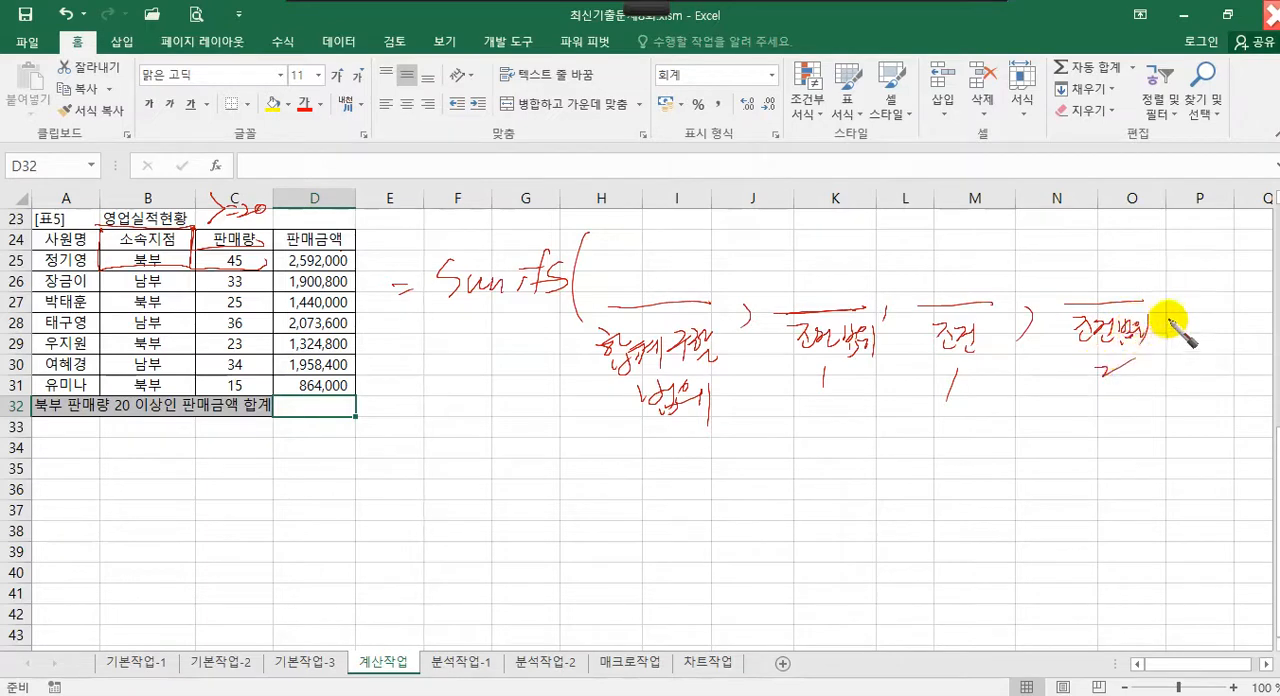
{"action": "mouse_move", "coordinate": [1172, 311]}
{"action": "left_mouse_down"}
{"action": "mouse_move", "coordinate": [1166, 327]}
{"action": "mouse_move", "coordinate": [1234, 296]}
{"action": "mouse_move", "coordinate": [1213, 322]}
{"action": "mouse_move", "coordinate": [1236, 341]}
{"action": "mouse_move", "coordinate": [1235, 360]}
{"action": "left_mouse_up"}
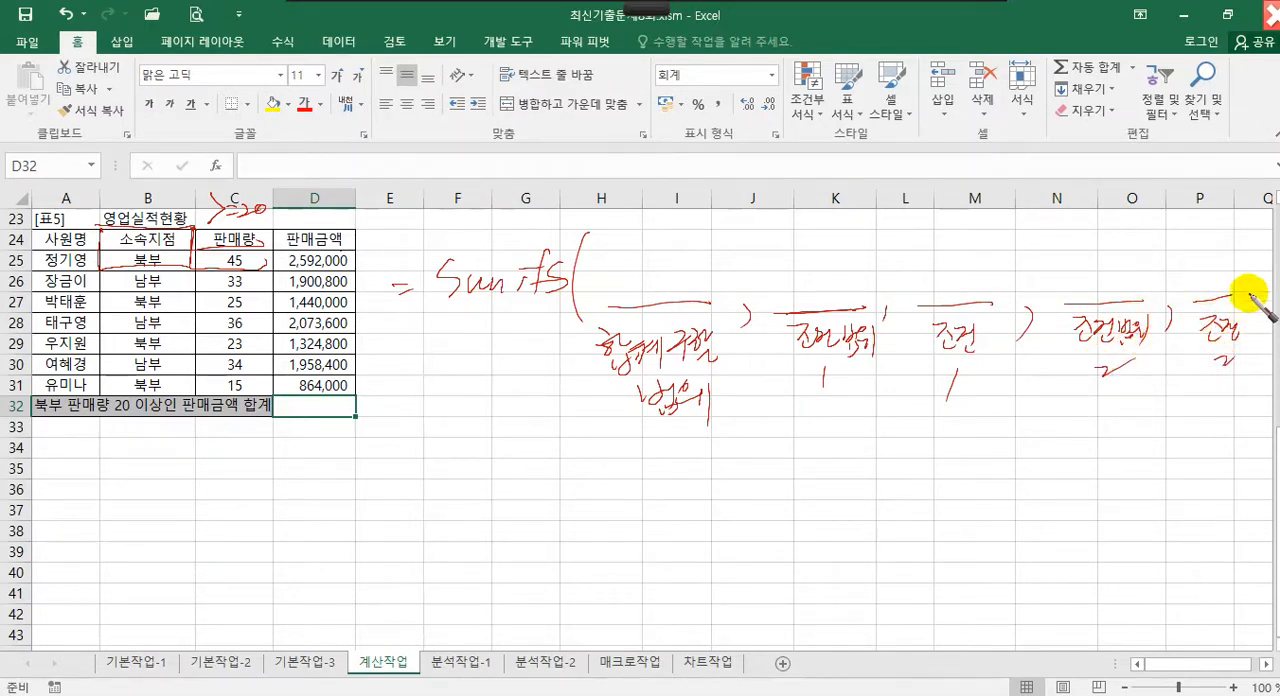
{"action": "left_click_drag", "start_coordinate": [1245, 303], "coordinate": [1245, 312]}
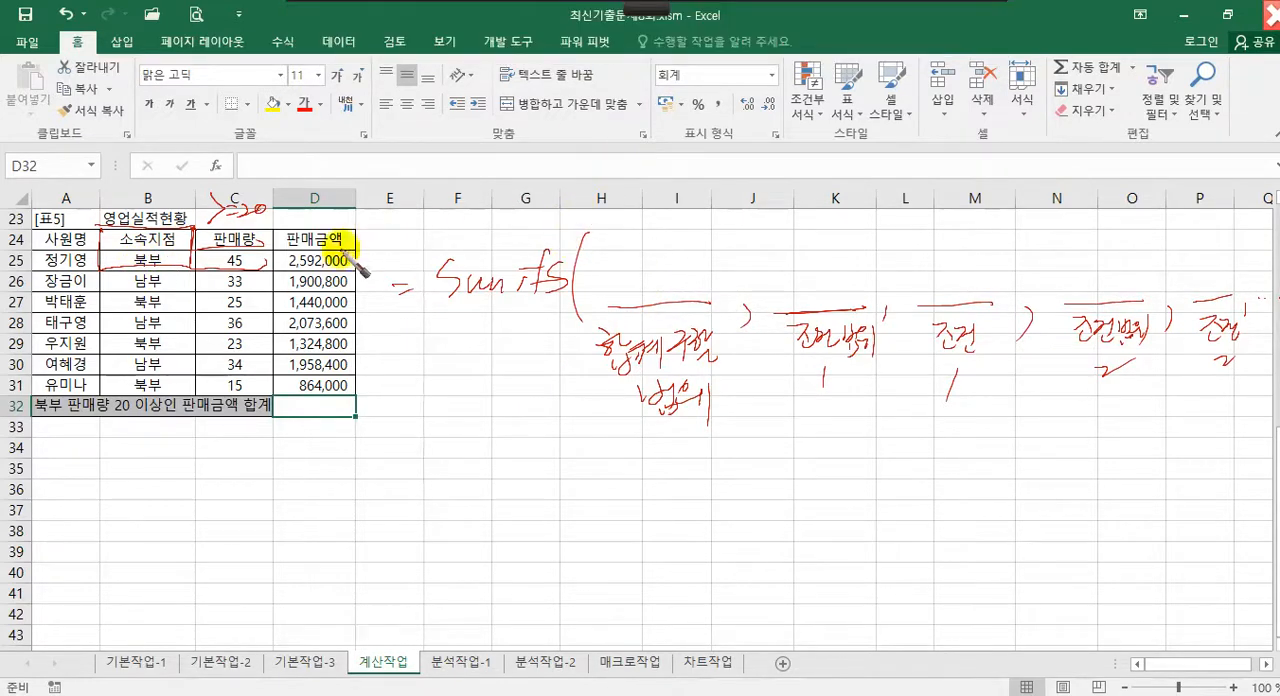
{"action": "mouse_move", "coordinate": [343, 262]}
{"action": "left_mouse_down"}
{"action": "mouse_move", "coordinate": [362, 318]}
{"action": "mouse_move", "coordinate": [355, 400]}
{"action": "mouse_move", "coordinate": [280, 400]}
{"action": "mouse_move", "coordinate": [283, 262]}
{"action": "left_mouse_up"}
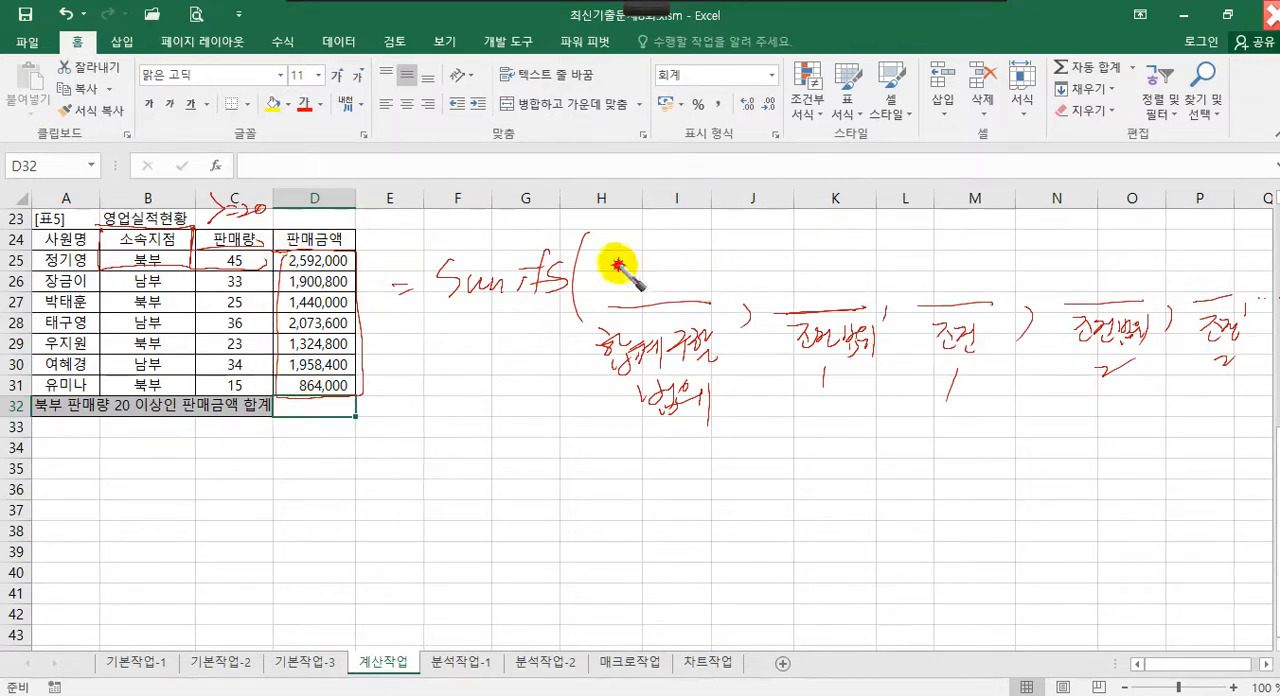
{"action": "mouse_move", "coordinate": [611, 266]}
{"action": "left_mouse_down"}
{"action": "mouse_move", "coordinate": [611, 304]}
{"action": "mouse_move", "coordinate": [627, 270]}
{"action": "mouse_move", "coordinate": [628, 289]}
{"action": "mouse_move", "coordinate": [611, 305]}
{"action": "mouse_move", "coordinate": [648, 283]}
{"action": "left_mouse_up"}
{"action": "left_click_drag", "start_coordinate": [650, 264], "coordinate": [692, 288]}
{"action": "left_click", "coordinate": [669, 269]}
{"action": "left_click", "coordinate": [669, 281]}
{"action": "left_click_drag", "start_coordinate": [712, 258], "coordinate": [712, 287]}
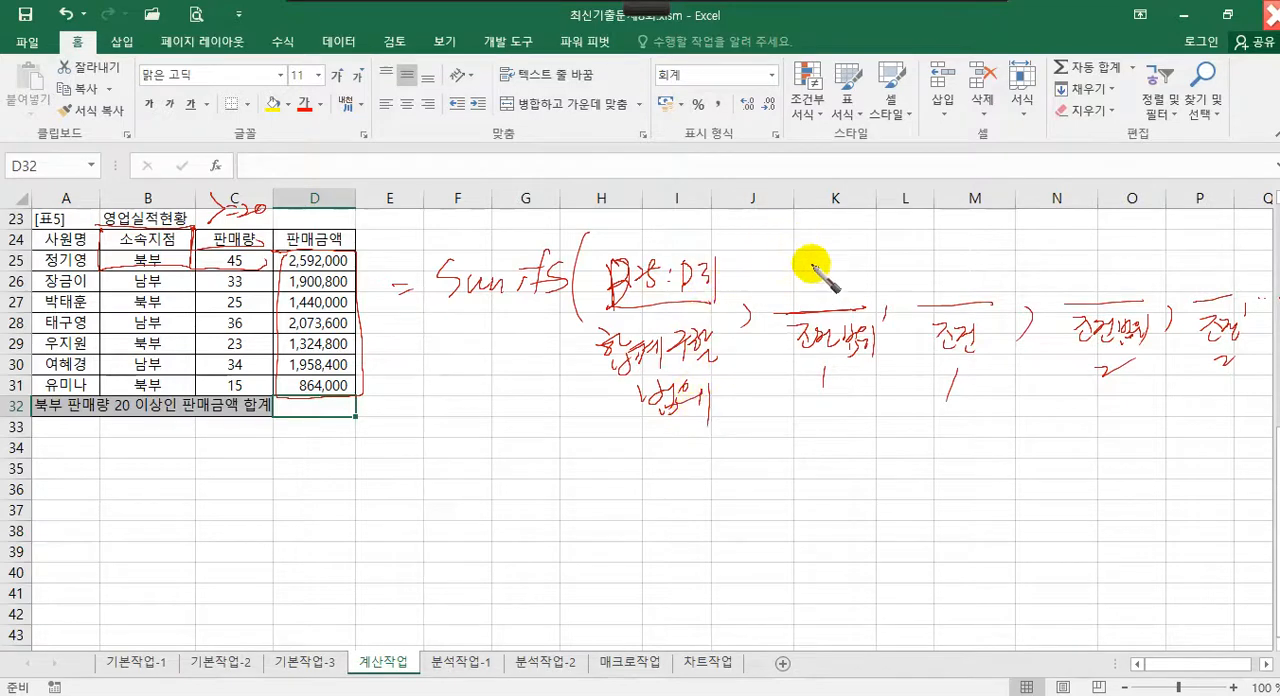
{"action": "mouse_move", "coordinate": [794, 261]}
{"action": "left_mouse_down"}
{"action": "mouse_move", "coordinate": [795, 274]}
{"action": "mouse_move", "coordinate": [853, 265]}
{"action": "mouse_move", "coordinate": [855, 287]}
{"action": "left_mouse_up"}
{"action": "left_click", "coordinate": [842, 281]}
{"action": "left_click_drag", "start_coordinate": [862, 268], "coordinate": [877, 291]}
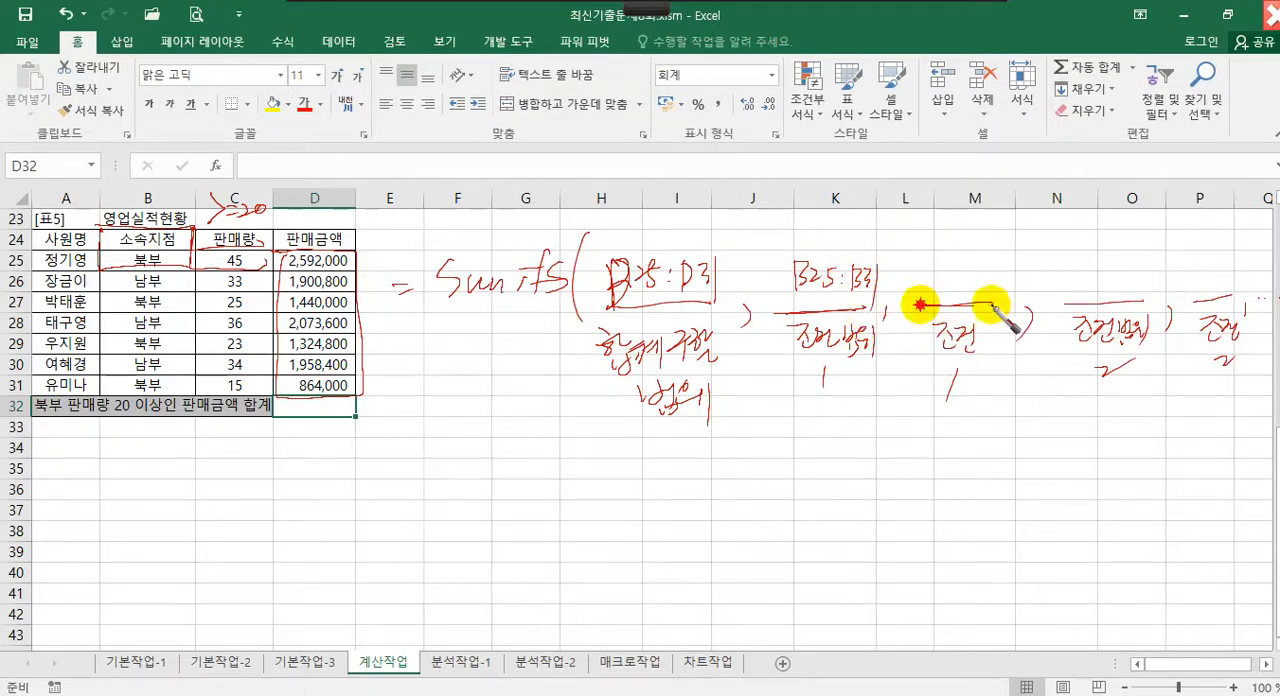
{"action": "mouse_move", "coordinate": [932, 262]}
{"action": "left_mouse_down"}
{"action": "mouse_move", "coordinate": [920, 277]}
{"action": "mouse_move", "coordinate": [963, 271]}
{"action": "mouse_move", "coordinate": [968, 296]}
{"action": "left_mouse_up"}
{"action": "left_click_drag", "start_coordinate": [976, 261], "coordinate": [975, 268]}
{"action": "left_click_drag", "start_coordinate": [984, 261], "coordinate": [917, 267]}
{"action": "left_click_drag", "start_coordinate": [921, 257], "coordinate": [922, 265]}
{"action": "left_click_drag", "start_coordinate": [160, 263], "coordinate": [166, 276]}
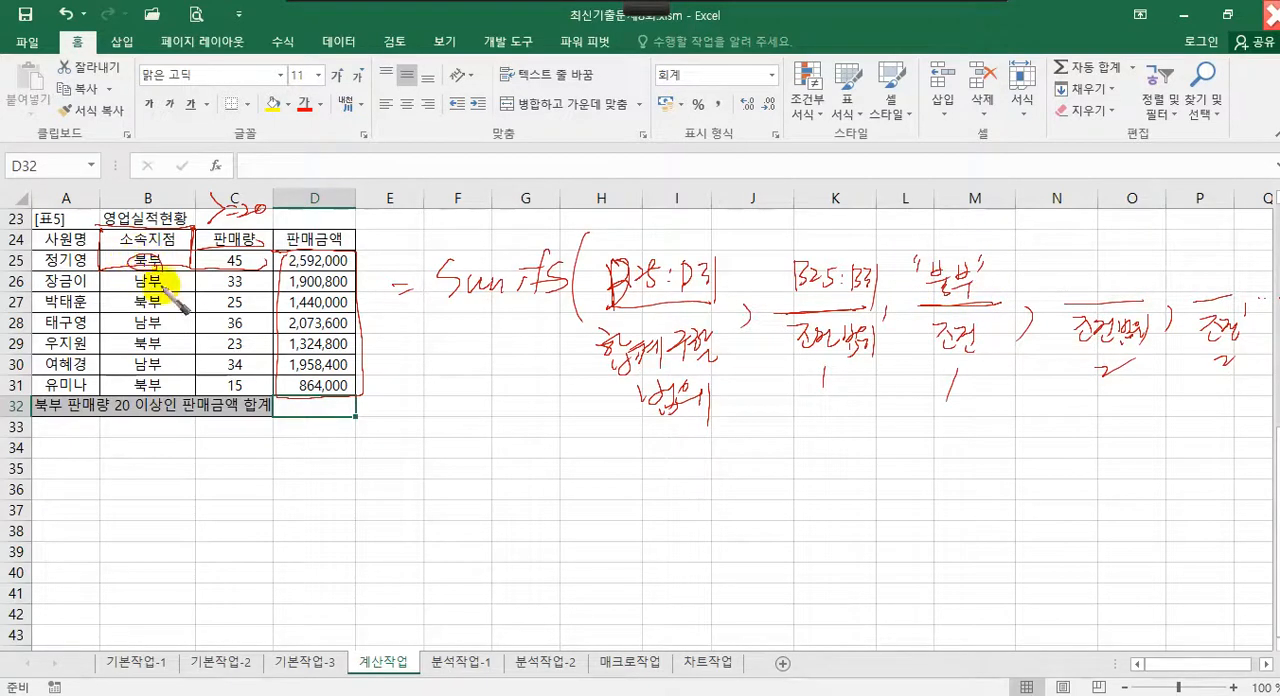
{"action": "mouse_move", "coordinate": [932, 222]}
{"action": "left_mouse_down"}
{"action": "mouse_move", "coordinate": [985, 222]}
{"action": "mouse_move", "coordinate": [983, 243]}
{"action": "left_mouse_up"}
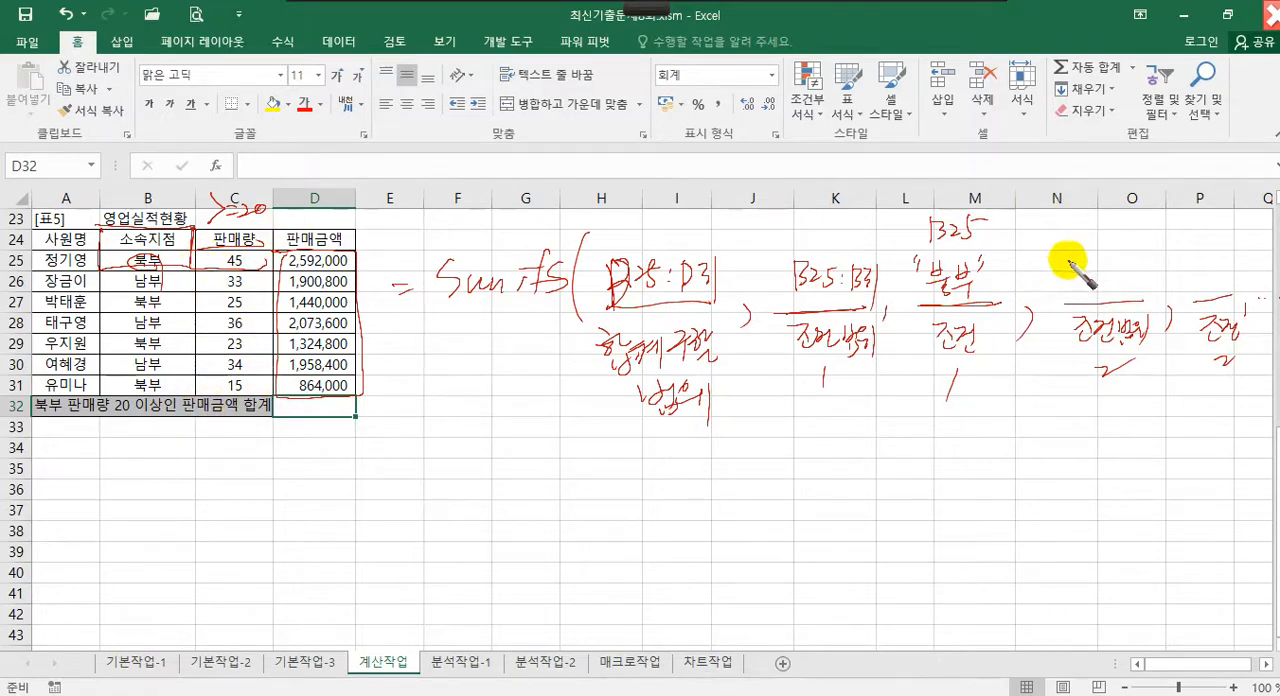
{"action": "mouse_move", "coordinate": [1068, 268]}
{"action": "left_mouse_down"}
{"action": "mouse_move", "coordinate": [1062, 290]}
{"action": "mouse_move", "coordinate": [1158, 290]}
{"action": "left_mouse_up"}
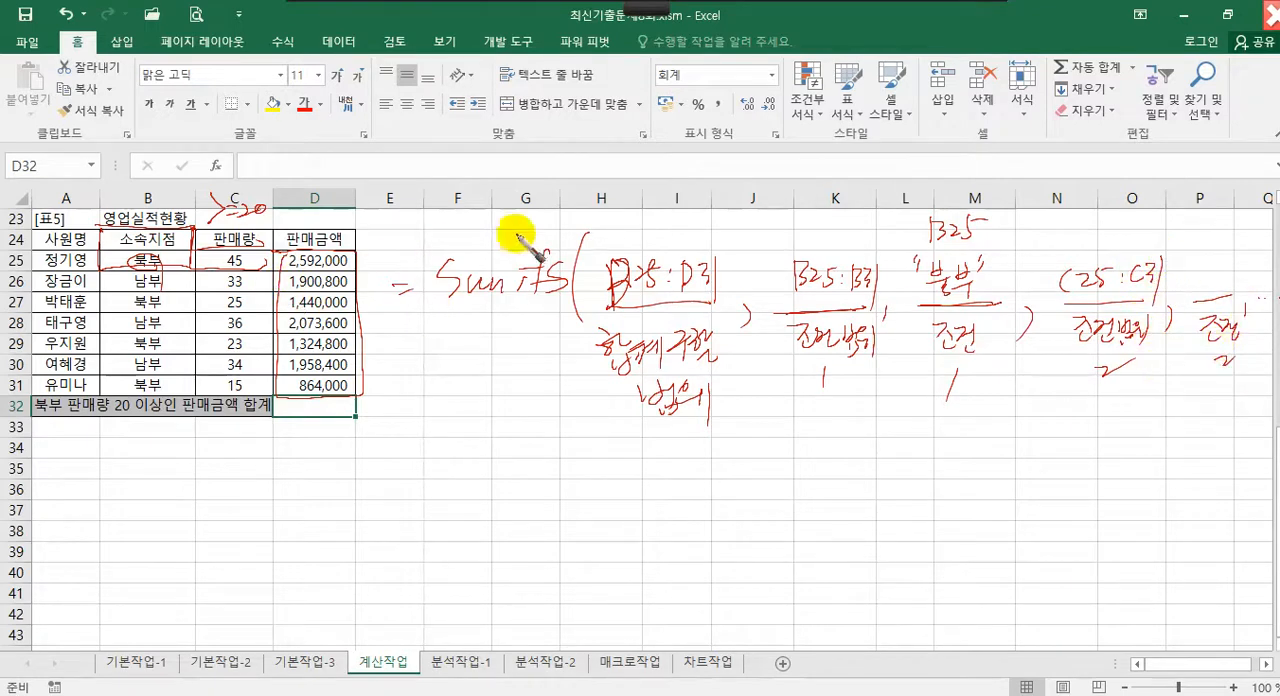
{"action": "left_click_drag", "start_coordinate": [197, 225], "coordinate": [298, 192]}
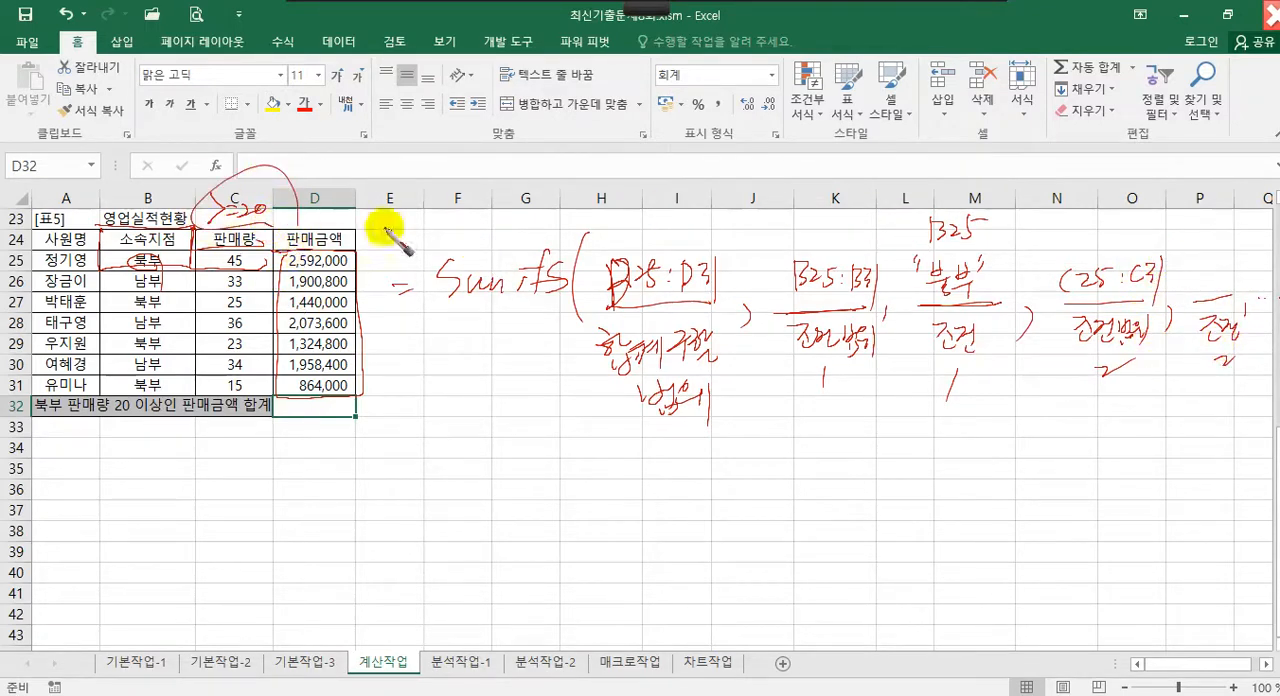
{"action": "left_click_drag", "start_coordinate": [1197, 254], "coordinate": [1248, 260]}
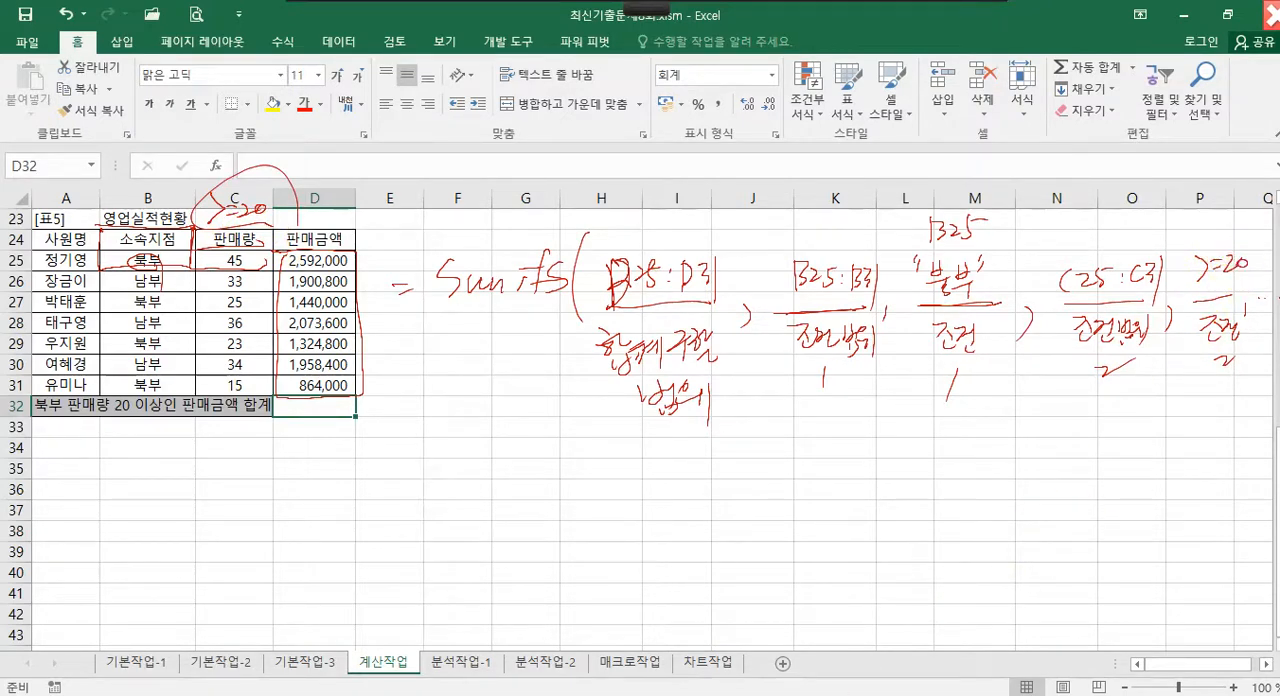
{"action": "key", "text": "Escape"}
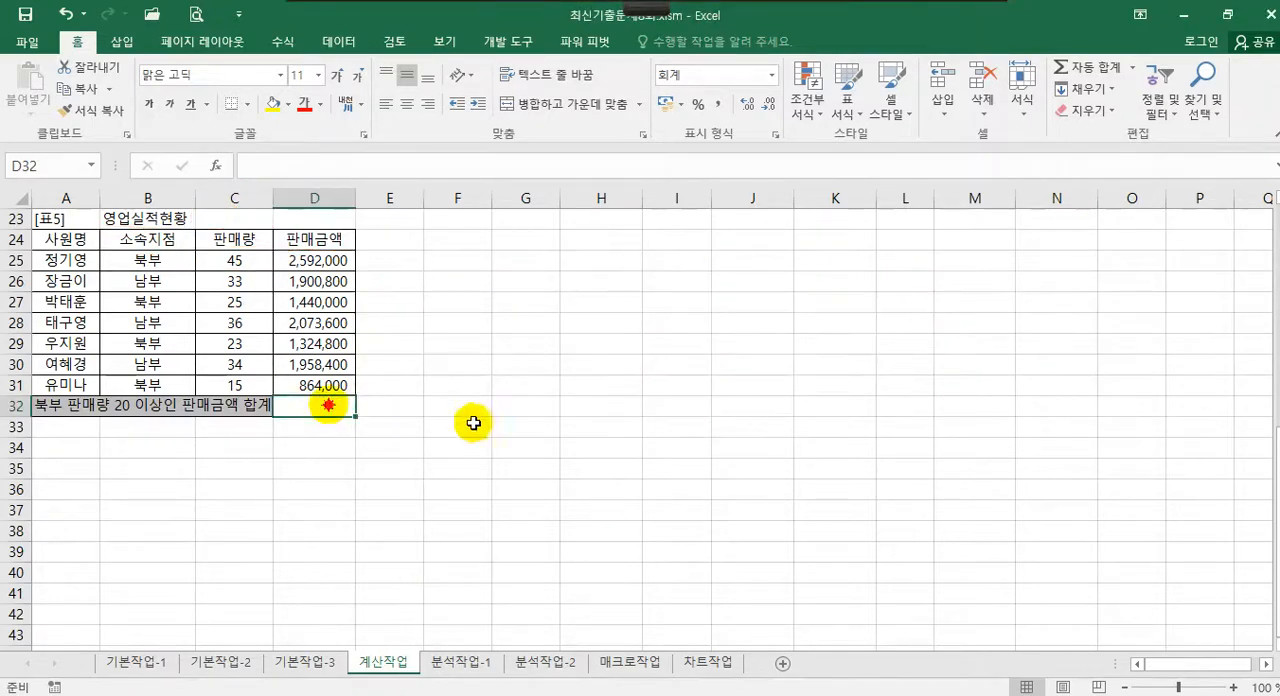
Start a SUMIFS function in D32 with the 판매금액 range D25:D31 as Sum_range
{"action": "type", "text": "="}
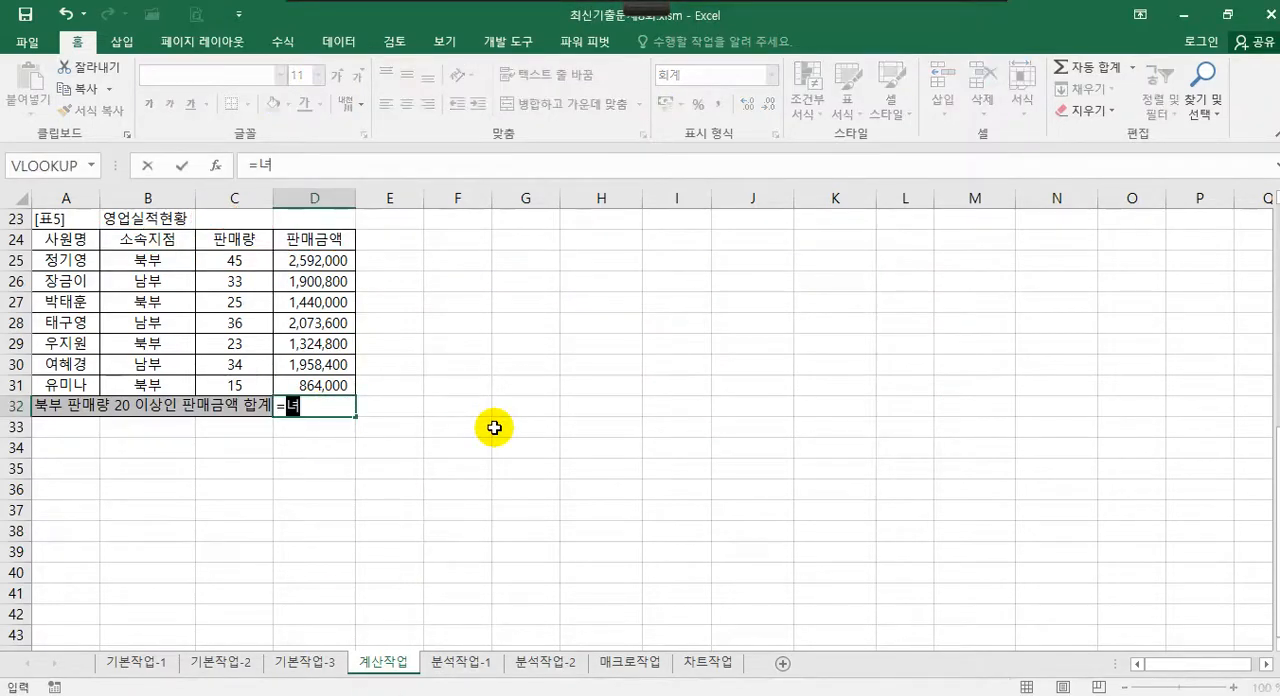
{"action": "type", "text": "sum"}
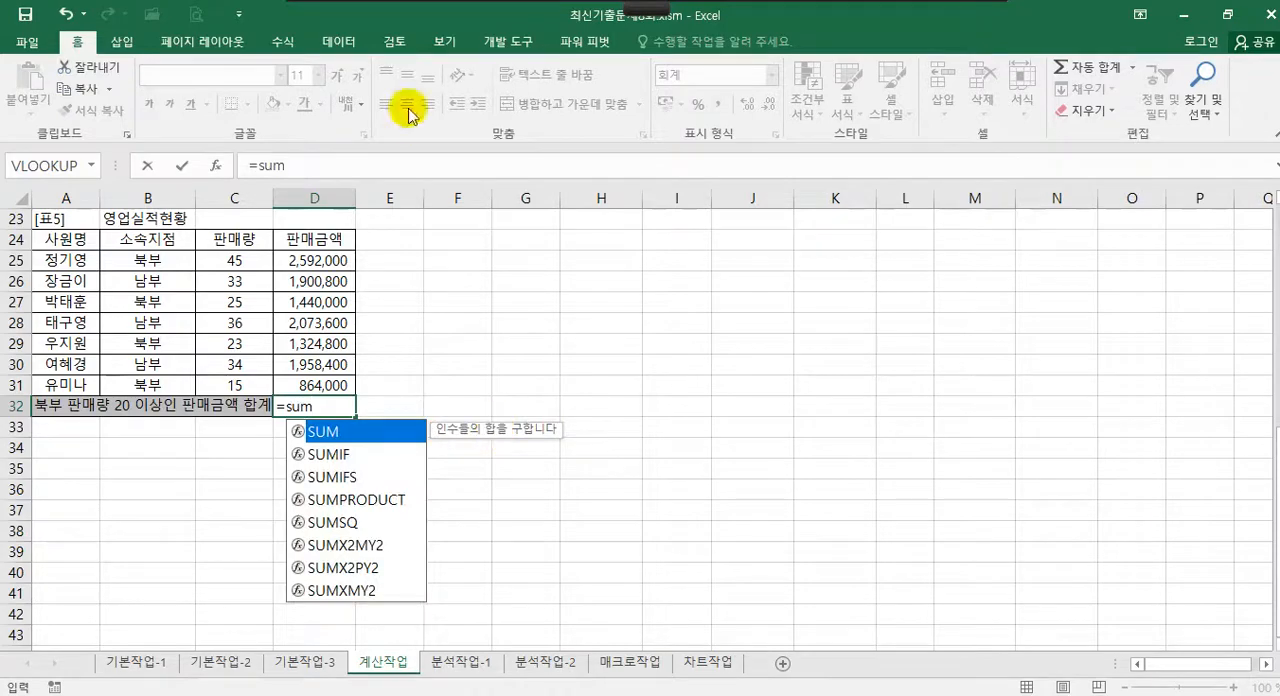
{"action": "double_click", "coordinate": [357, 477]}
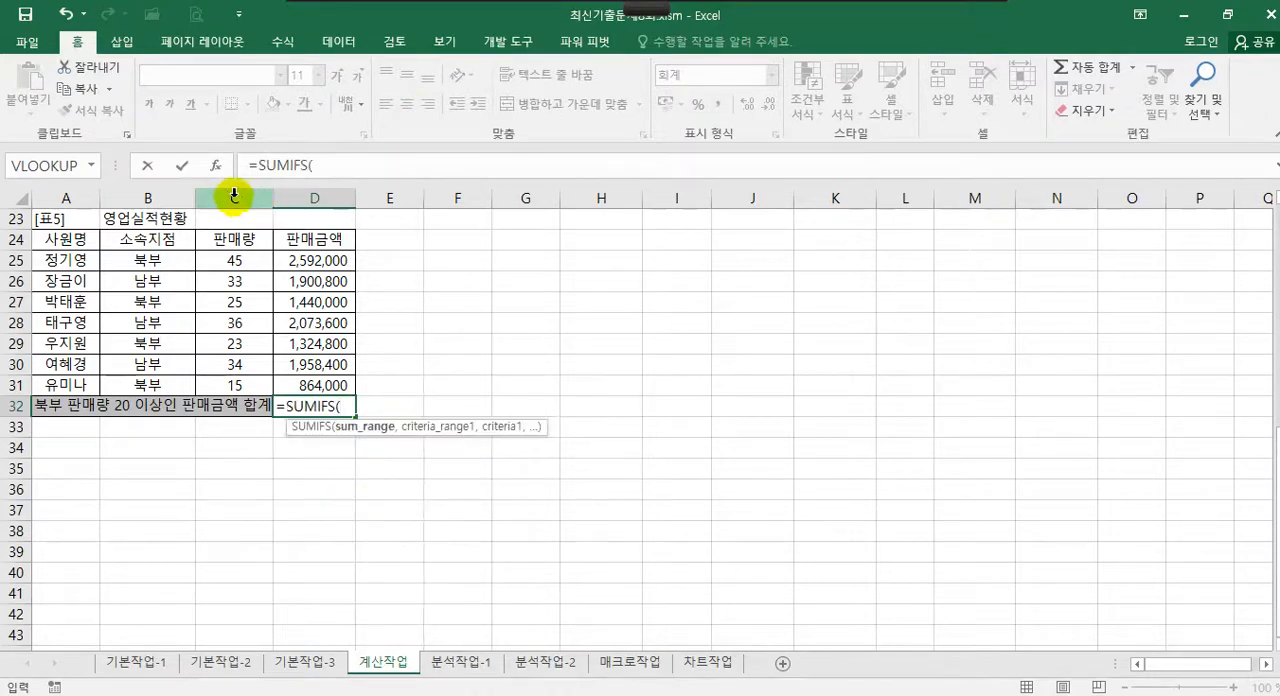
{"action": "left_click", "coordinate": [215, 165]}
{"action": "left_click_drag", "start_coordinate": [812, 176], "coordinate": [478, 214]}
{"action": "left_click", "coordinate": [555, 255]}
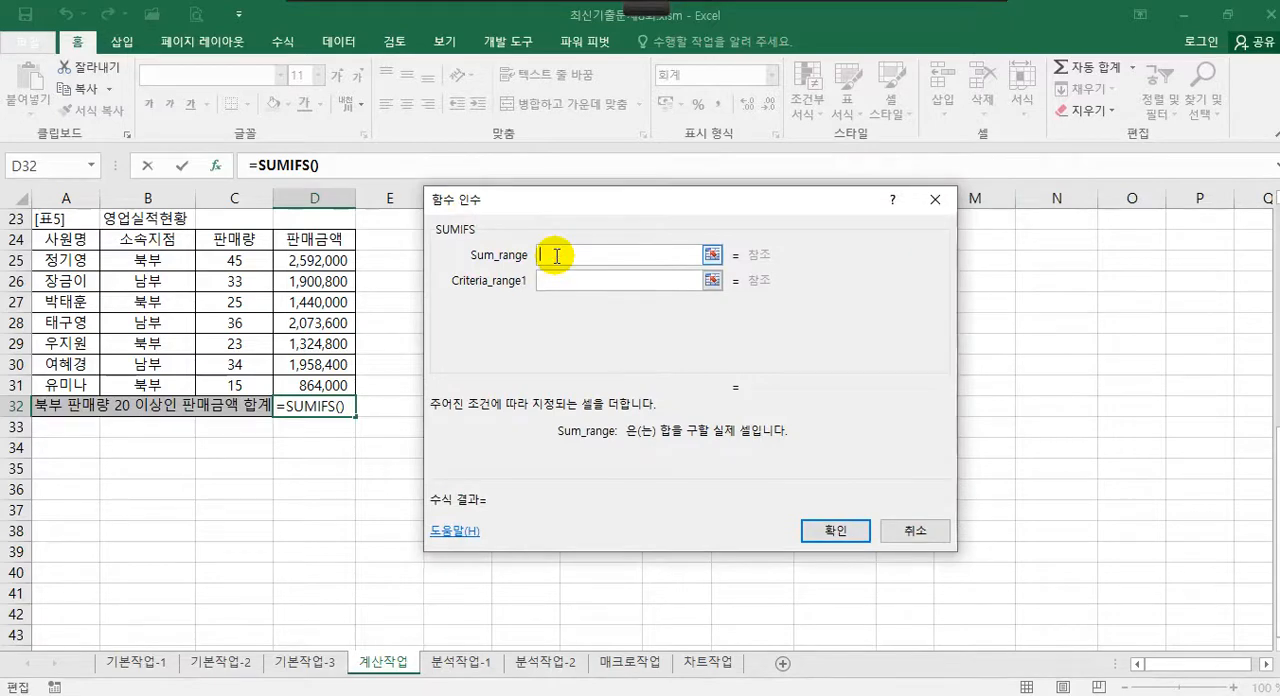
{"action": "left_click_drag", "start_coordinate": [318, 266], "coordinate": [316, 384]}
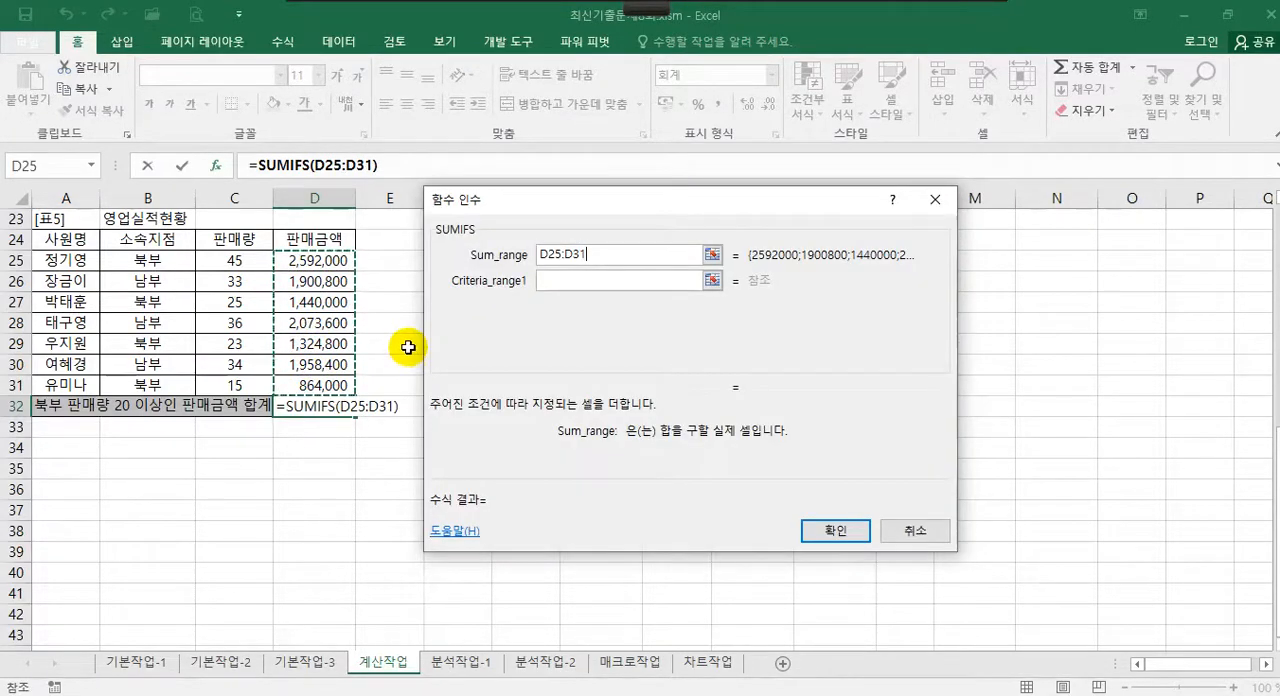
Add the first SUMIFS condition, with B25:B31 as Criteria_range1 and B25 as Criteria1
{"action": "left_click", "coordinate": [559, 284]}
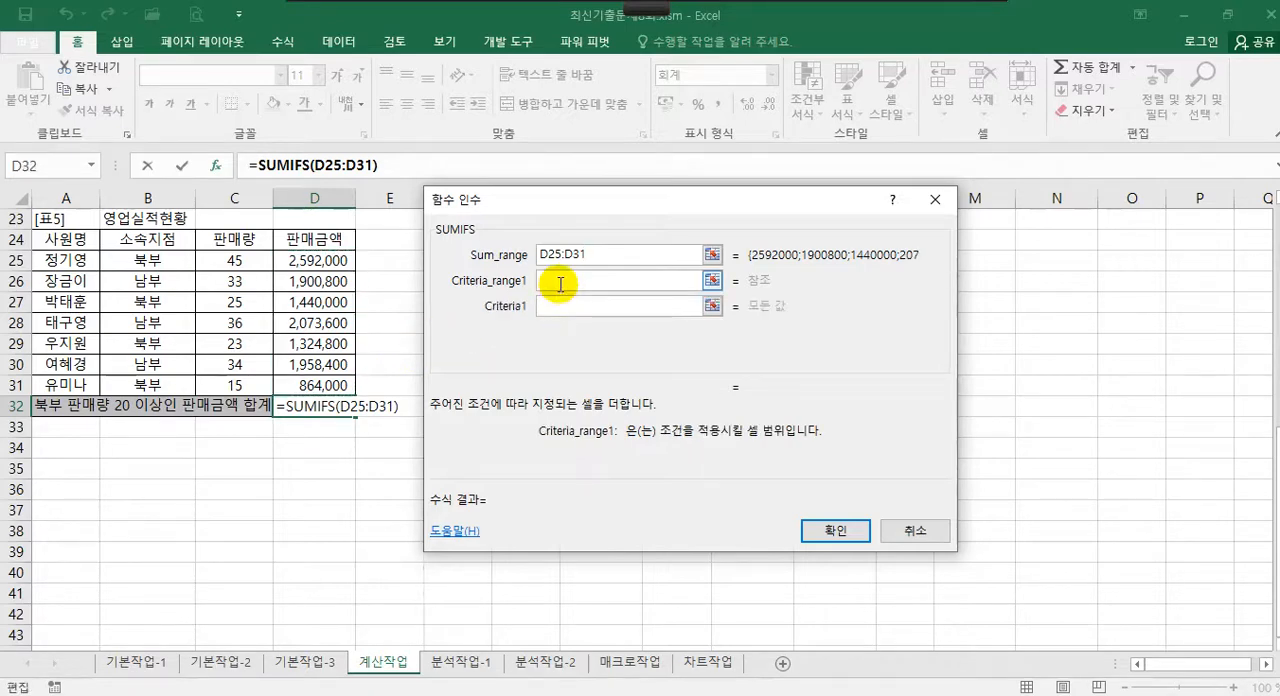
{"action": "left_click_drag", "start_coordinate": [143, 257], "coordinate": [129, 383]}
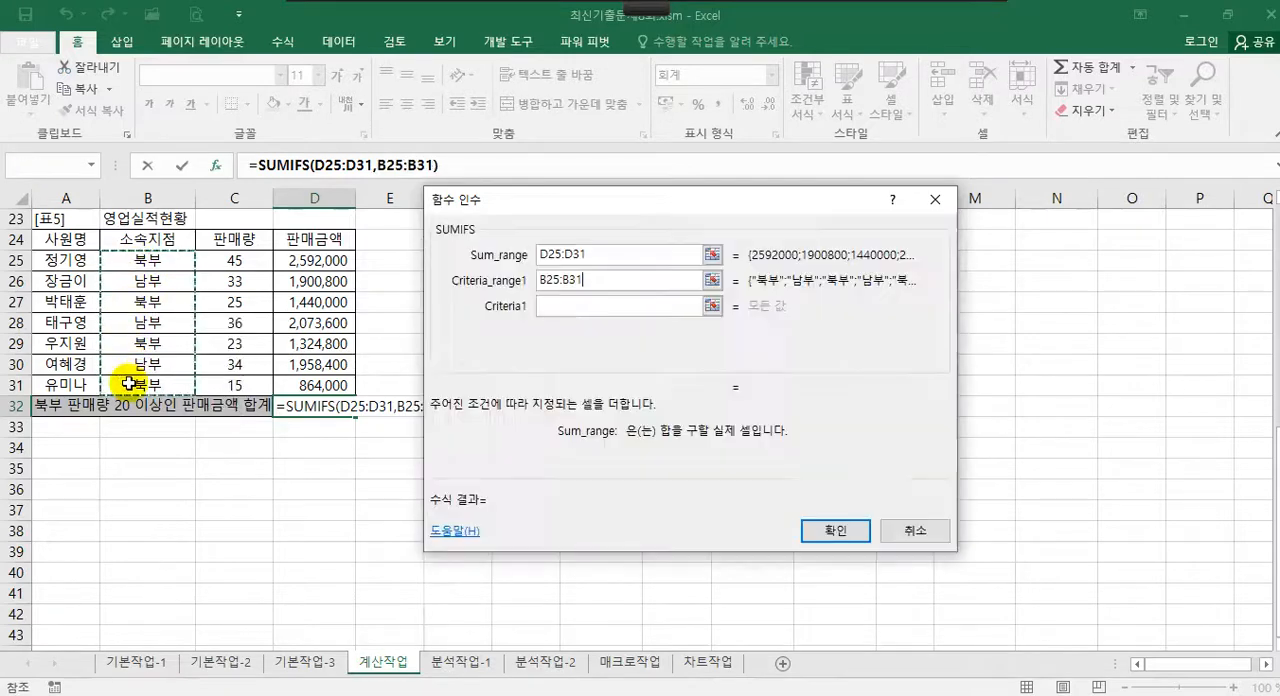
{"action": "left_click", "coordinate": [545, 306]}
{"action": "left_click", "coordinate": [160, 262]}
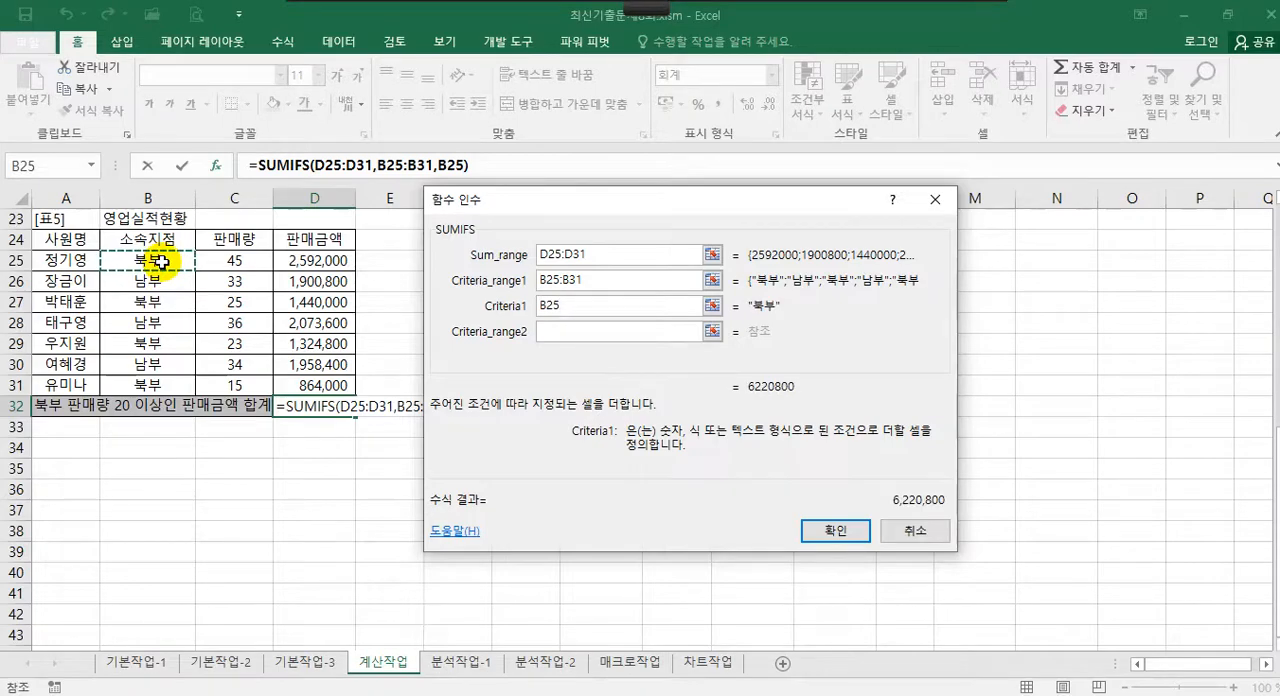
Add the second SUMIFS condition, with C25:C31 as Criteria_range2 and ">=20" as Criteria2, and enter the formula in D32
{"action": "left_click", "coordinate": [571, 331]}
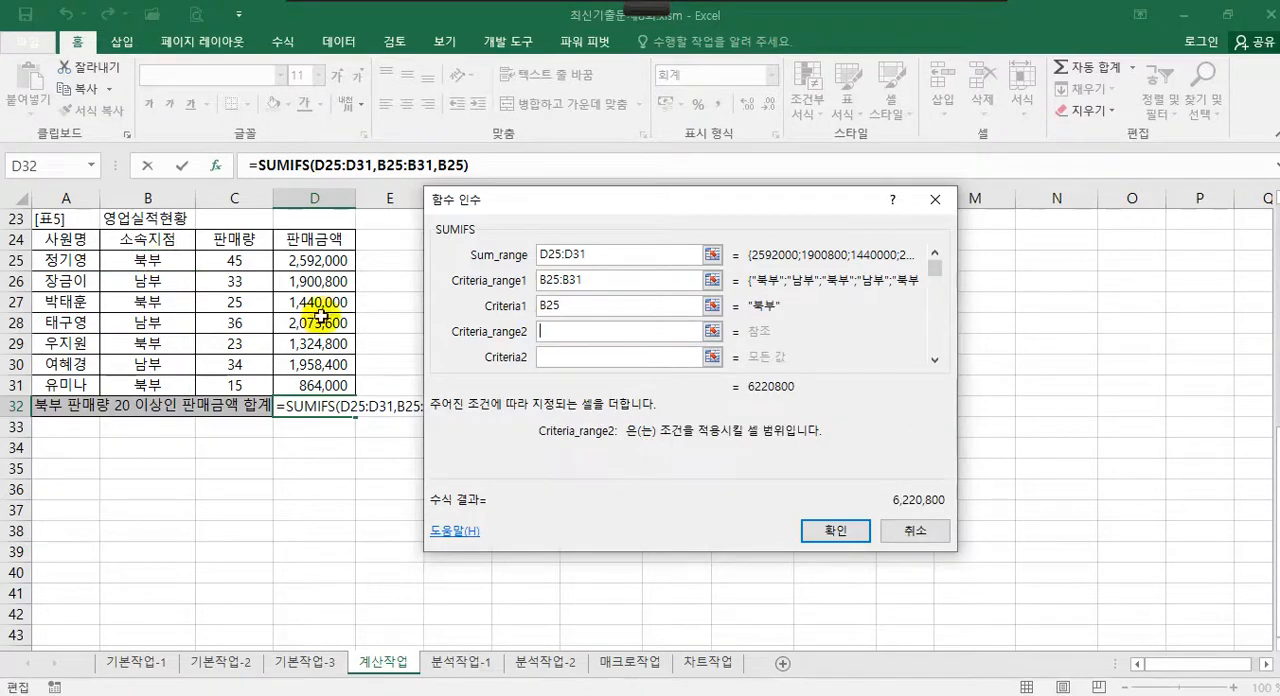
{"action": "left_click_drag", "start_coordinate": [246, 259], "coordinate": [242, 382]}
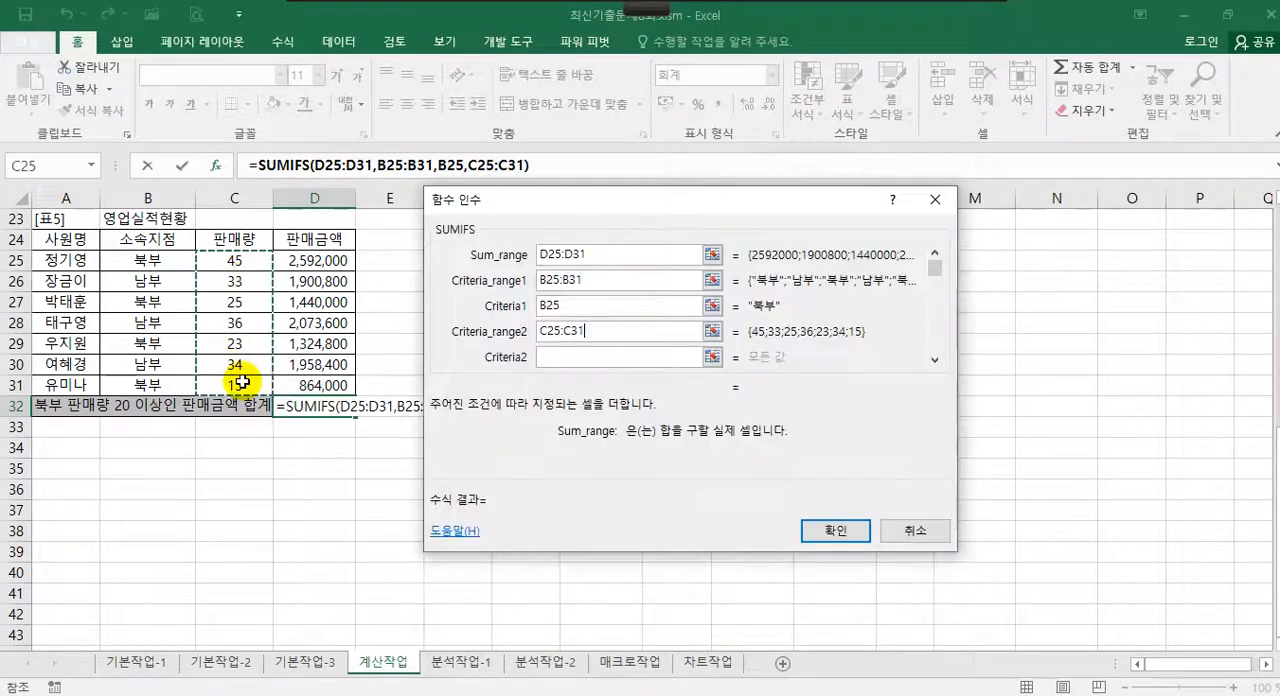
{"action": "left_click", "coordinate": [574, 357]}
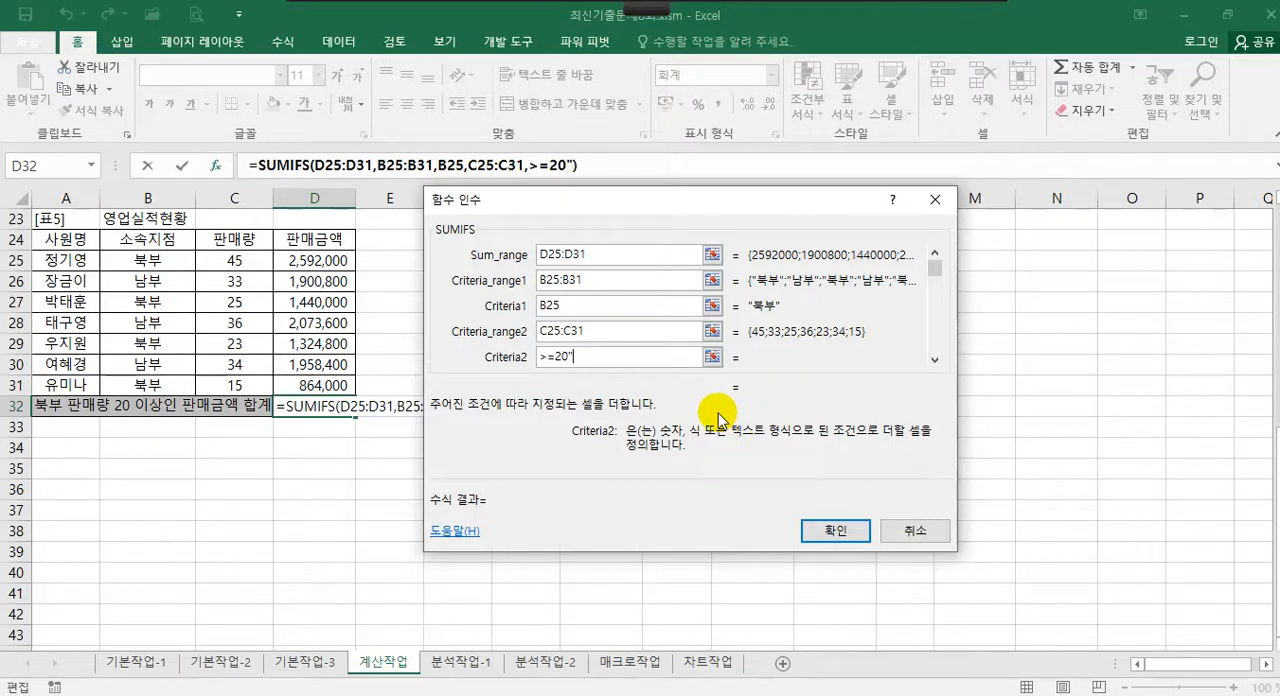
{"action": "type", "text": "\""}
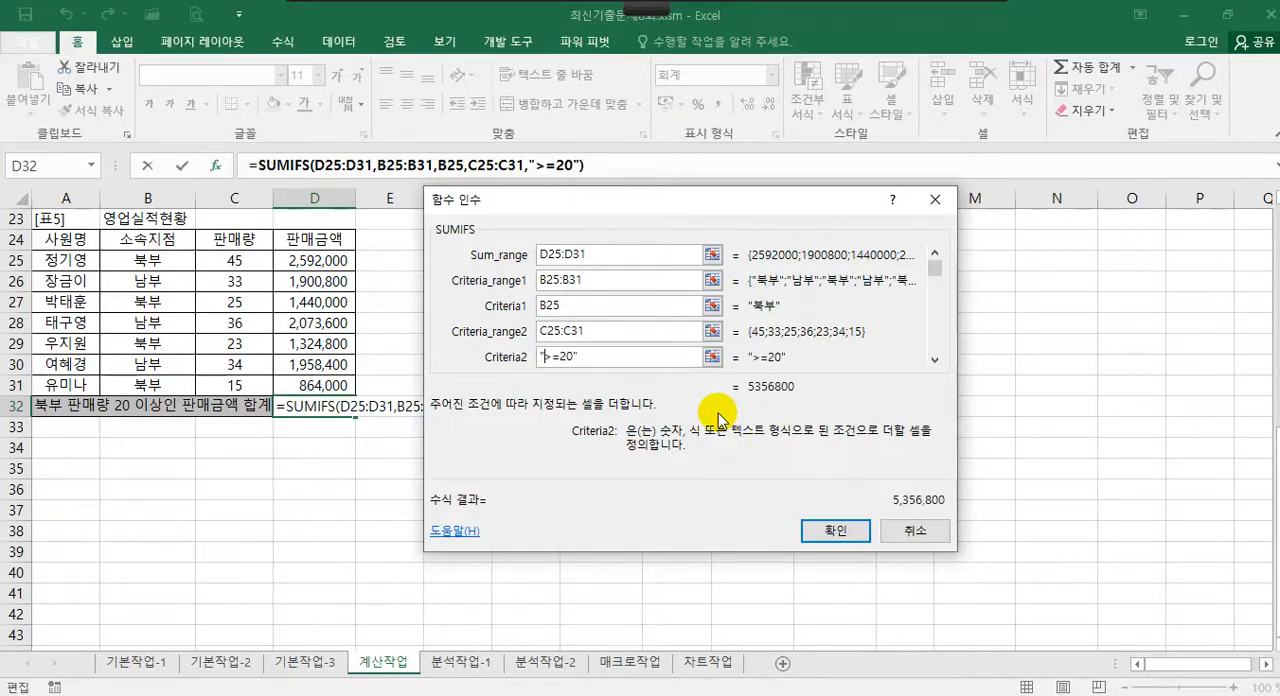
{"action": "left_click", "coordinate": [838, 533]}
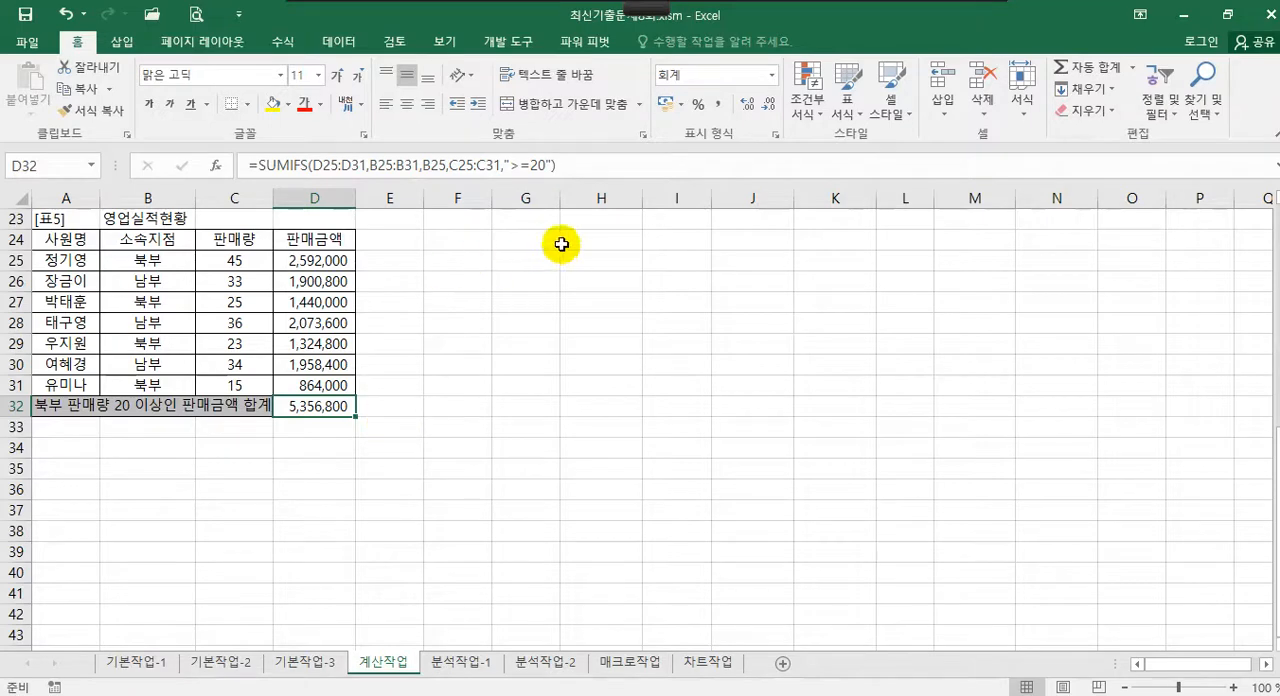
Append &"원" to the end of the SUMIFS formula in D32 and enter it
{"action": "left_click", "coordinate": [600, 165]}
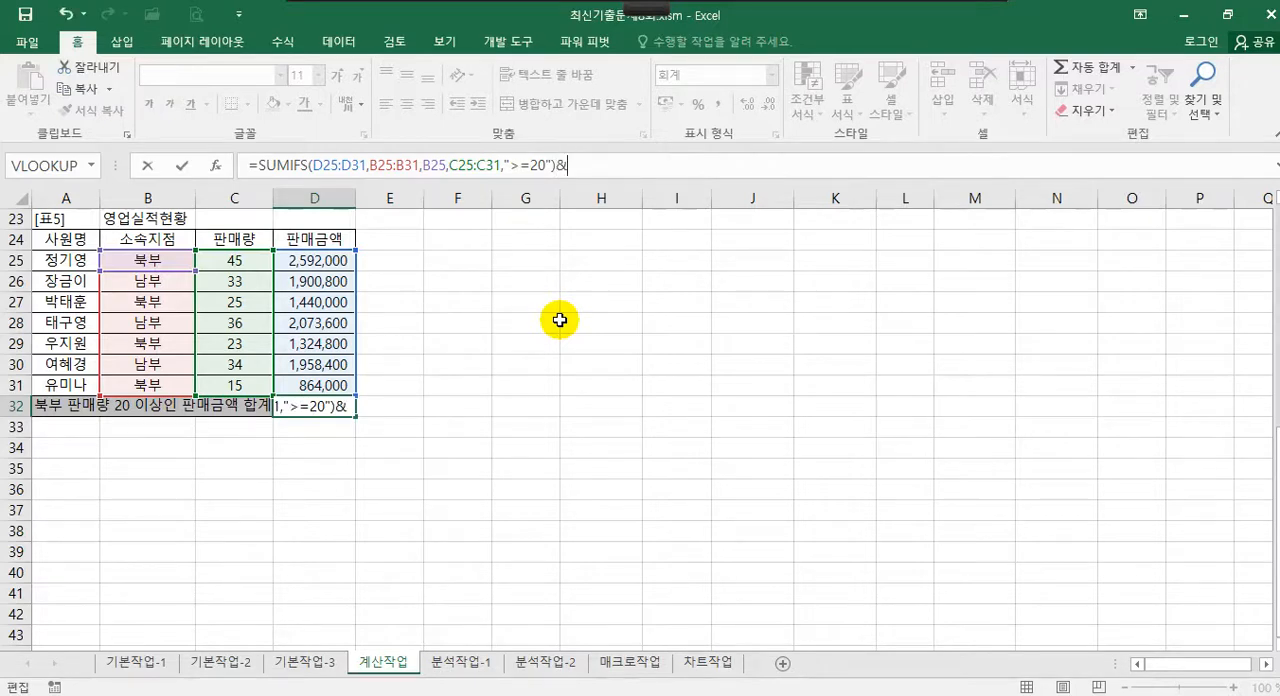
{"action": "type", "text": "&\"dnj"}
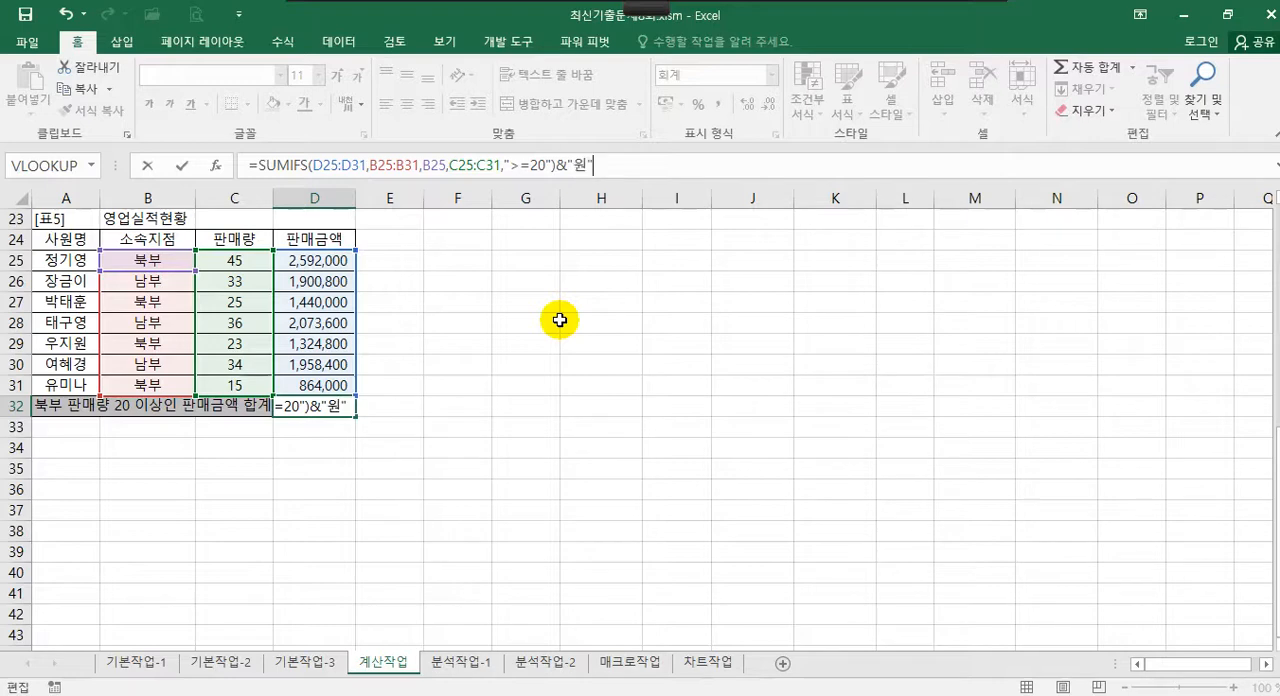
{"action": "key", "text": "Return"}
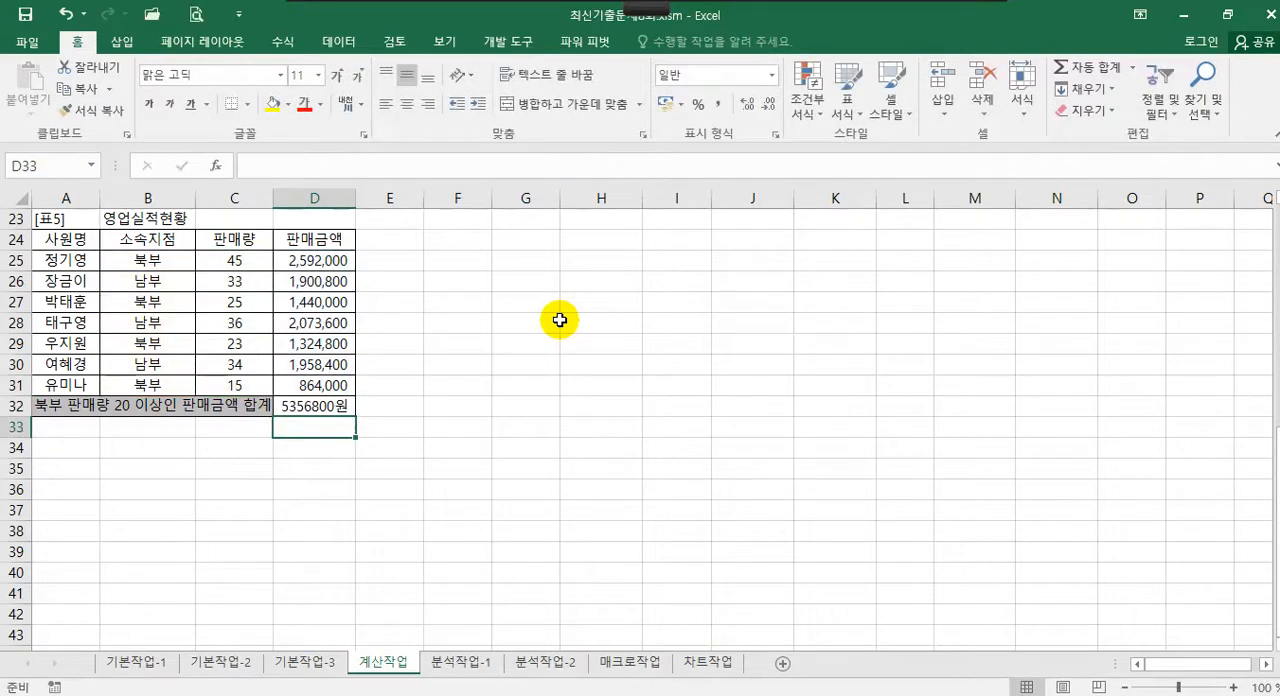
Apply the custom (사용자 지정) number format #,##0 to the 판매금액 합계 result in D32
{"action": "left_click", "coordinate": [298, 405]}
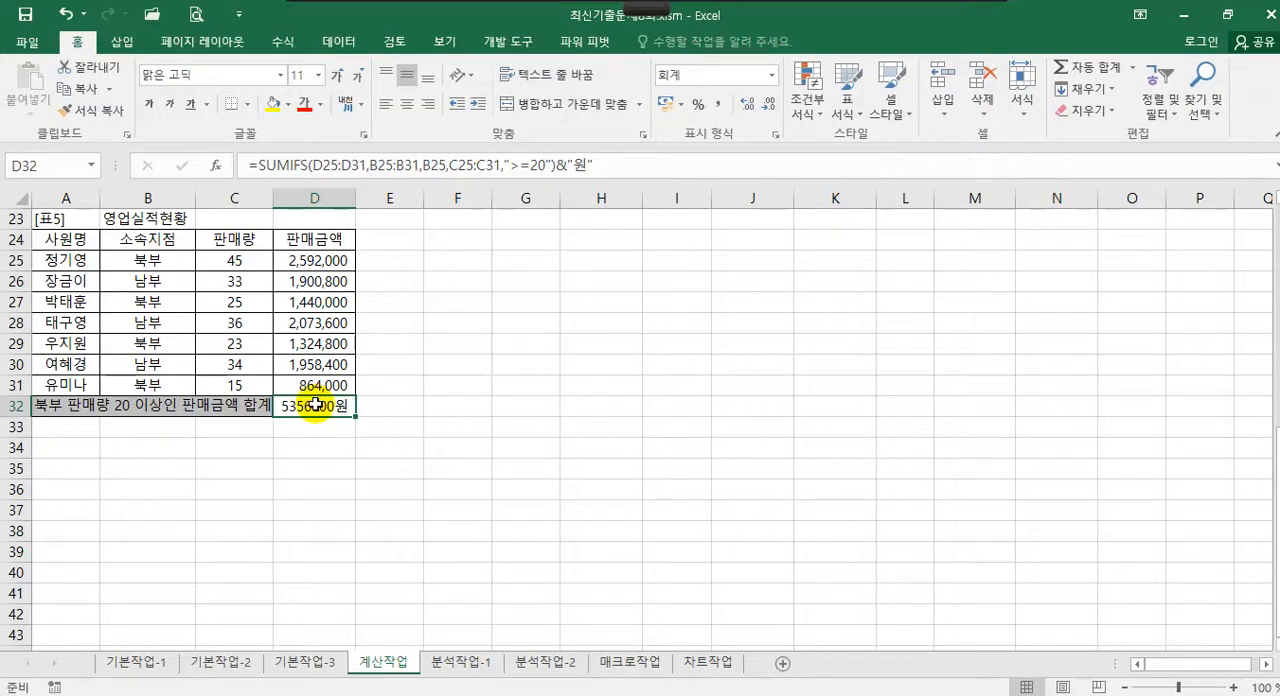
{"action": "left_click", "coordinate": [406, 381]}
{"action": "left_click", "coordinate": [319, 408]}
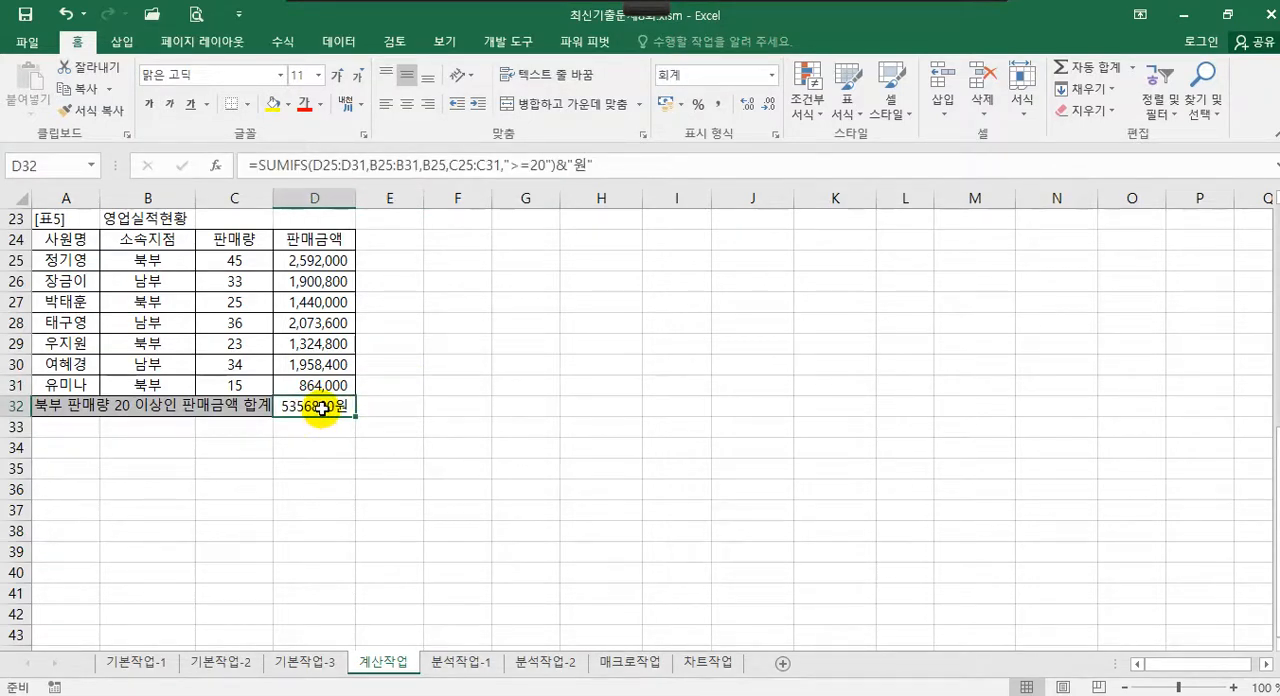
{"action": "right_click", "coordinate": [320, 408]}
{"action": "left_click", "coordinate": [490, 410]}
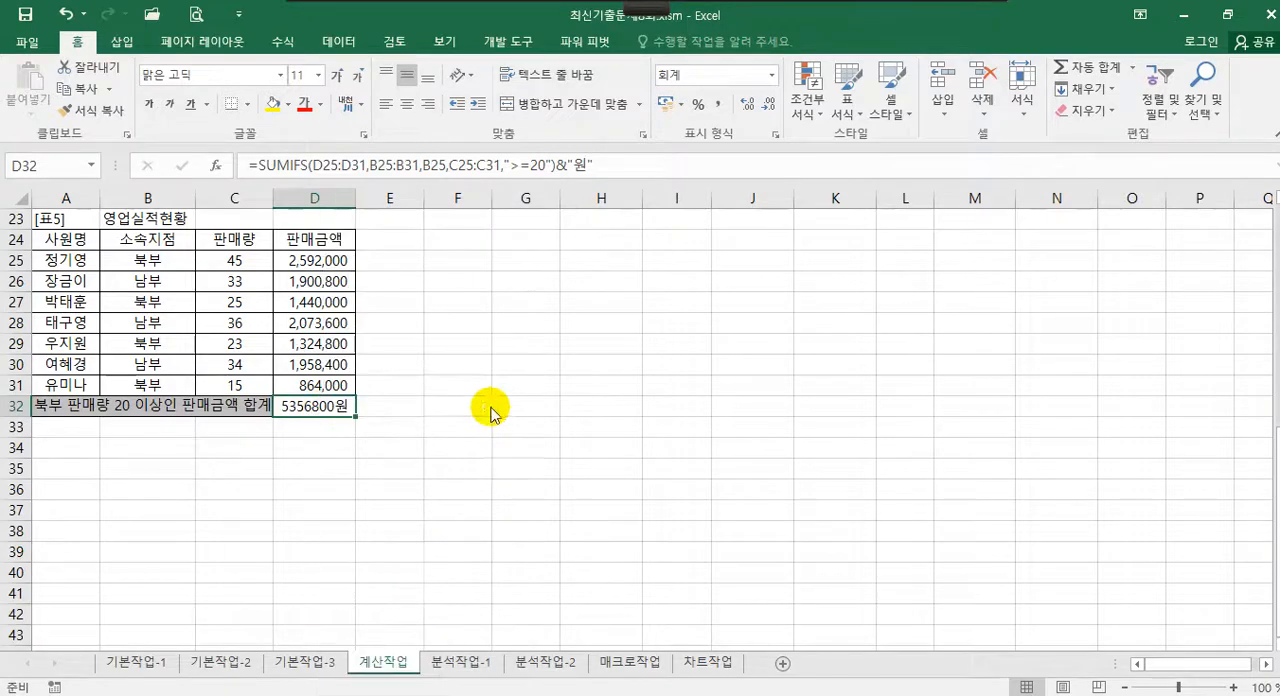
{"action": "left_click_drag", "start_coordinate": [372, 202], "coordinate": [588, 164]}
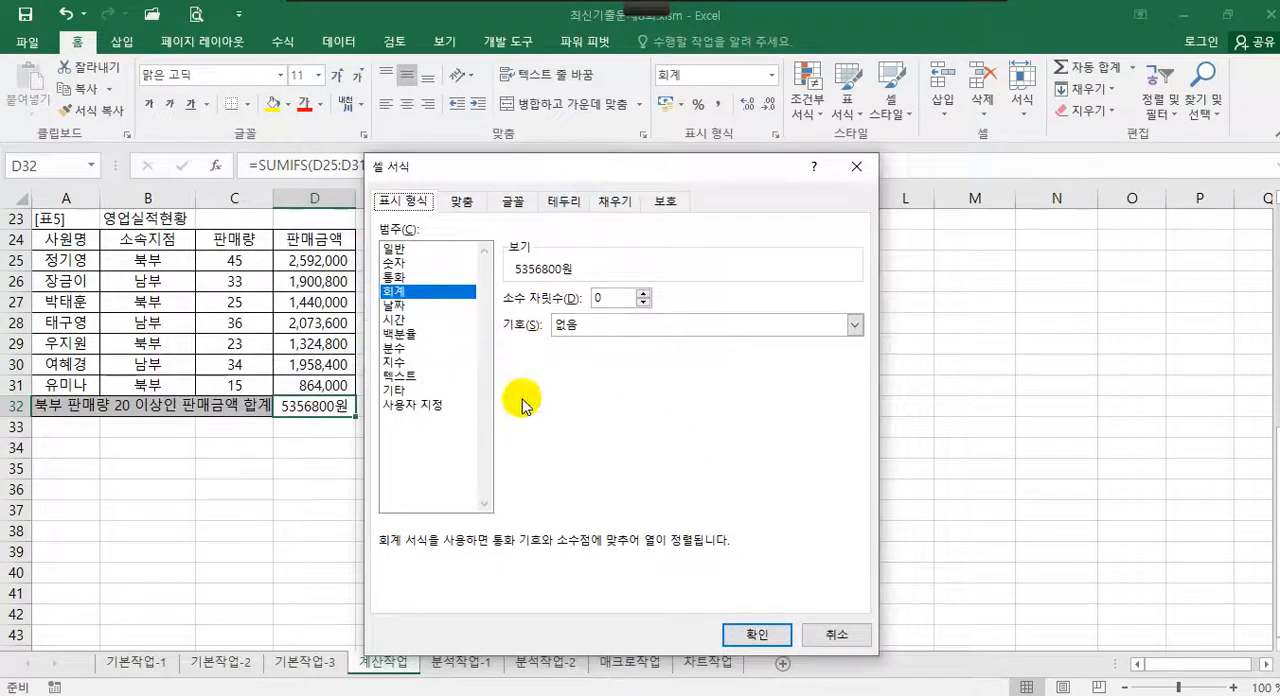
{"action": "left_click", "coordinate": [414, 404]}
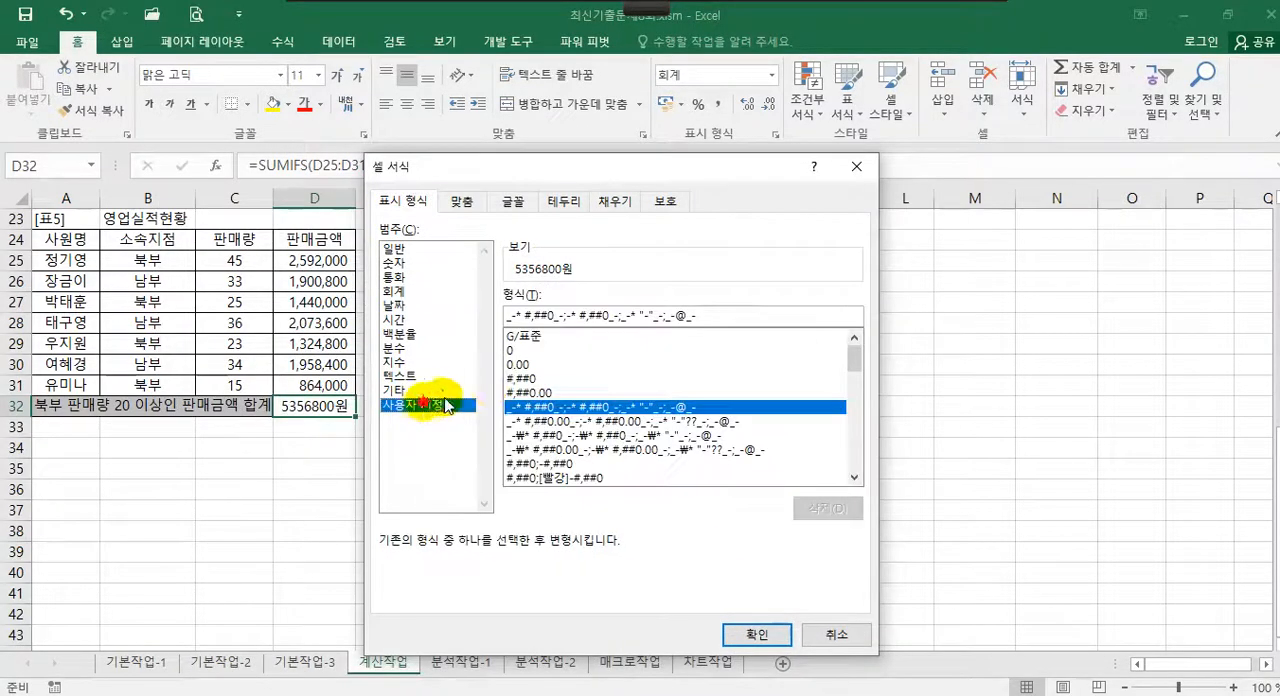
{"action": "left_click", "coordinate": [530, 379]}
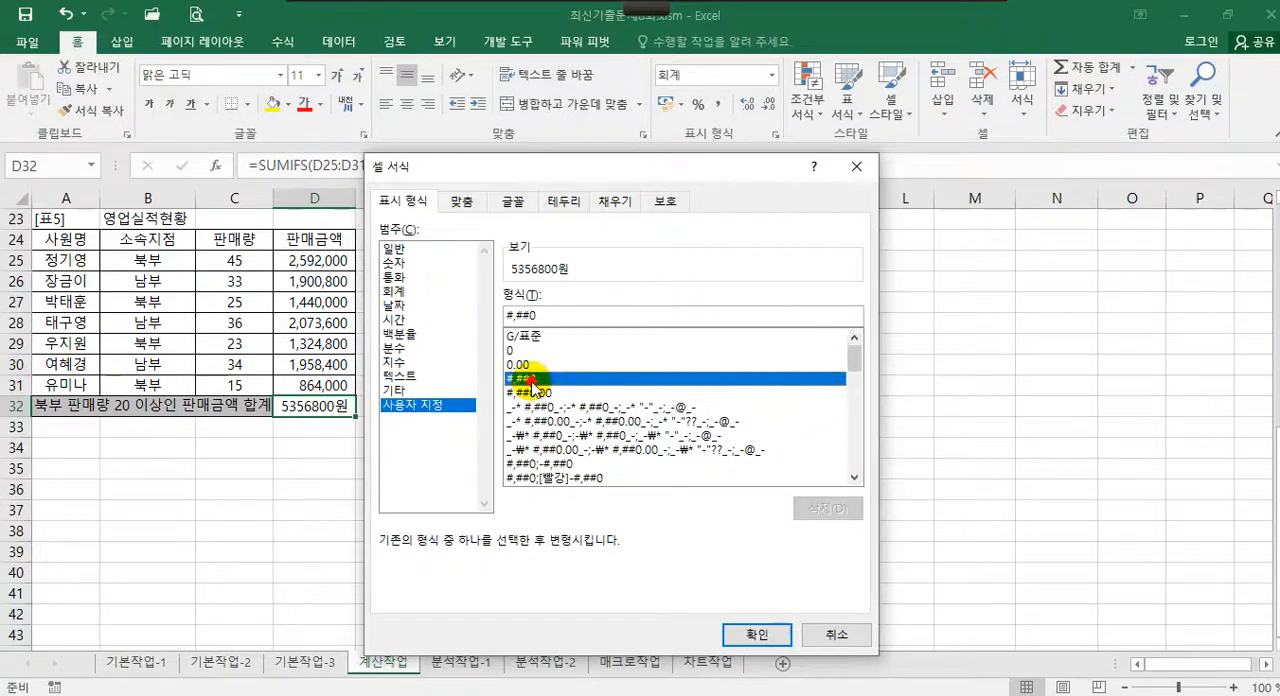
{"action": "left_click", "coordinate": [752, 634]}
{"action": "left_click", "coordinate": [443, 372]}
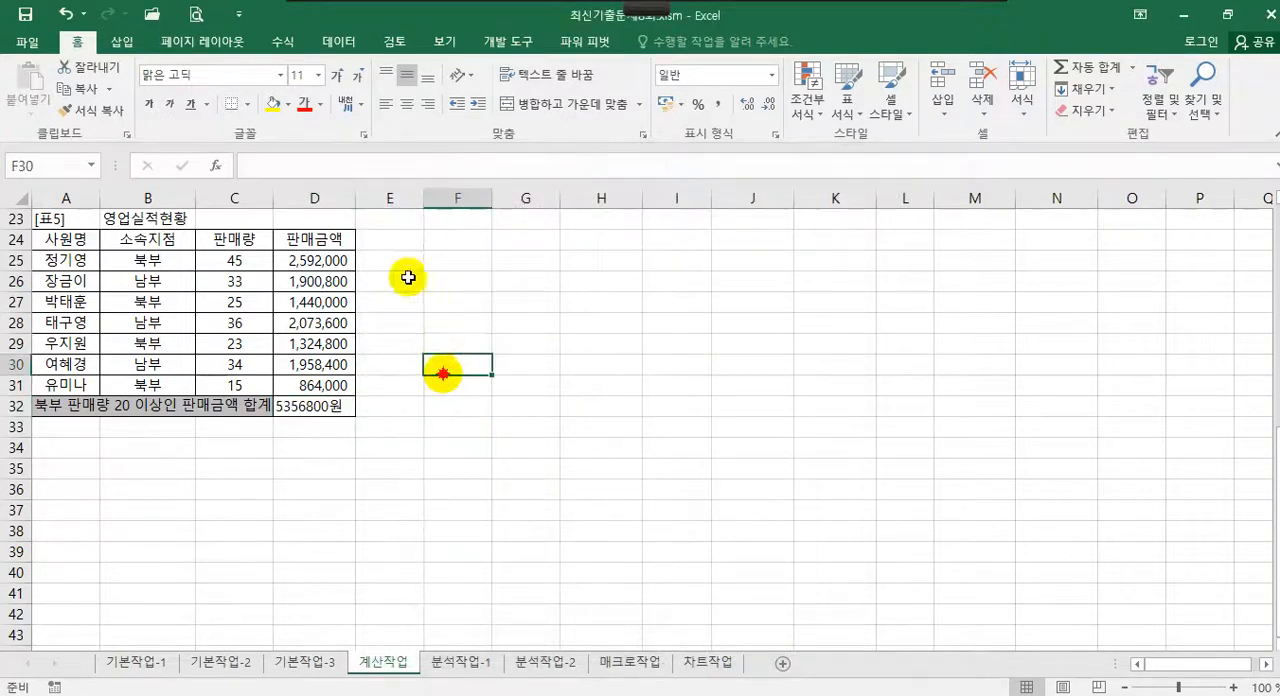
Widen column D slightly and format D32 as 숫자 with 0 decimal places and the 1000 단위 구분 기호
{"action": "left_click_drag", "start_coordinate": [355, 198], "coordinate": [373, 198]}
{"action": "left_click", "coordinate": [341, 407]}
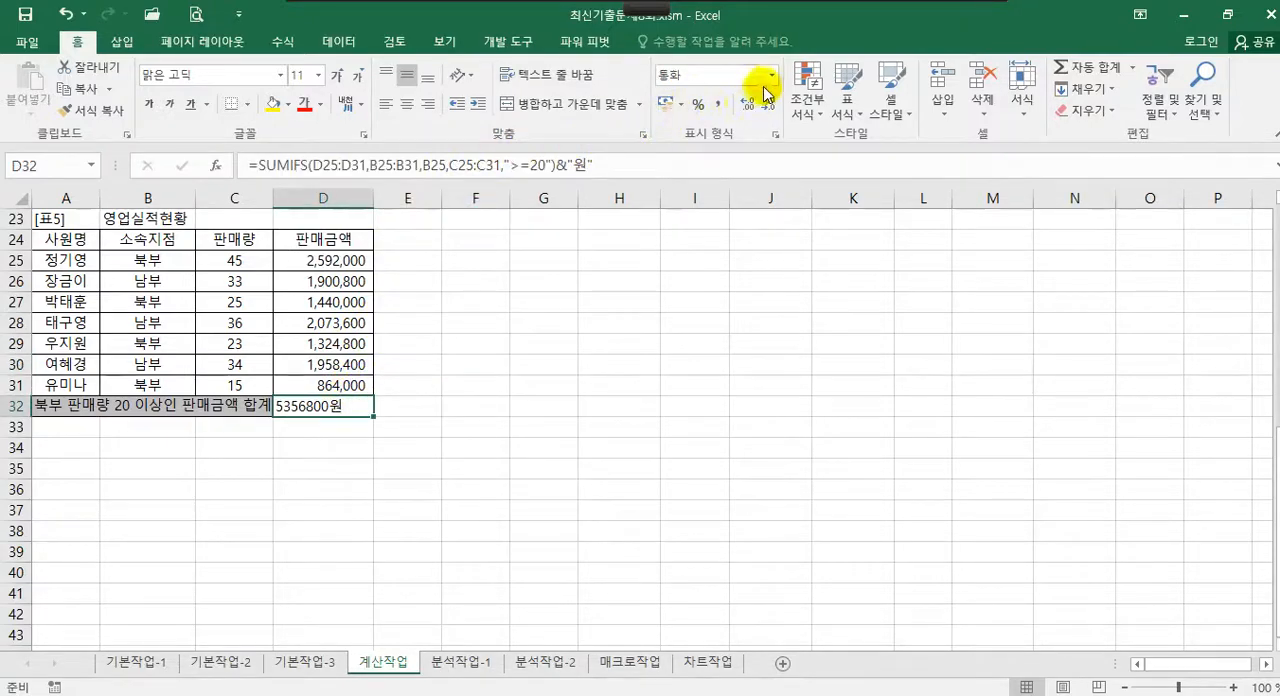
{"action": "right_click", "coordinate": [342, 407]}
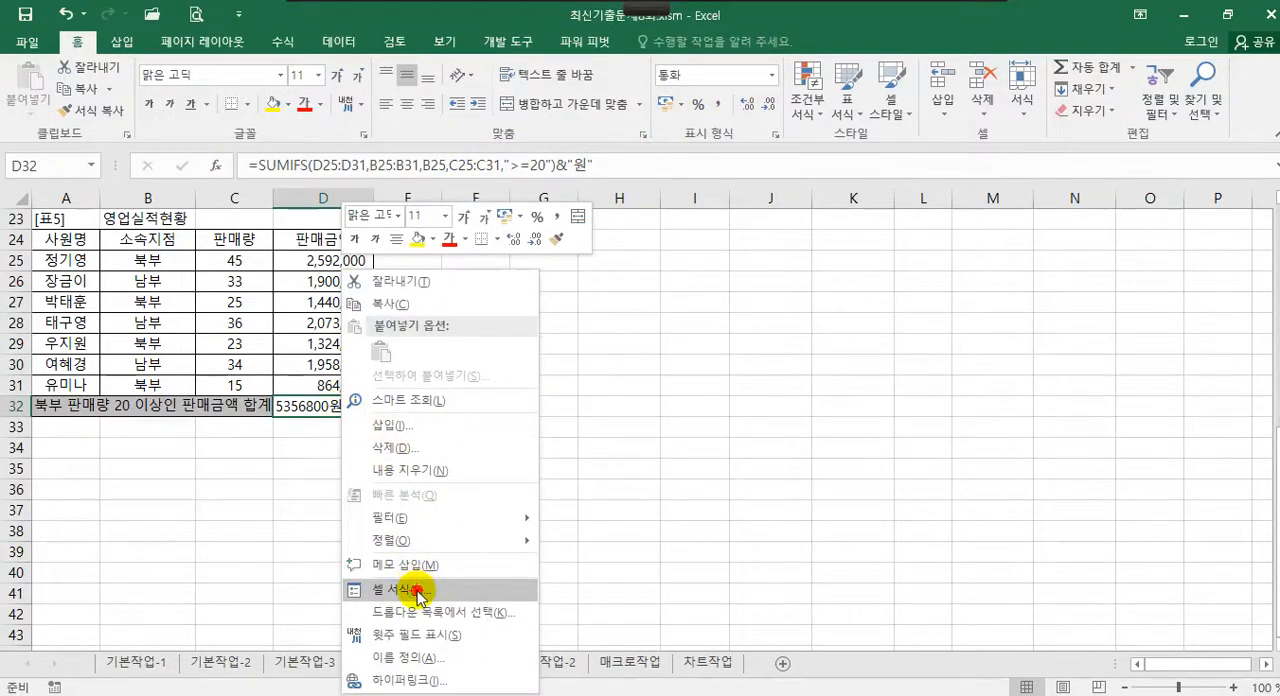
{"action": "left_click", "coordinate": [419, 592]}
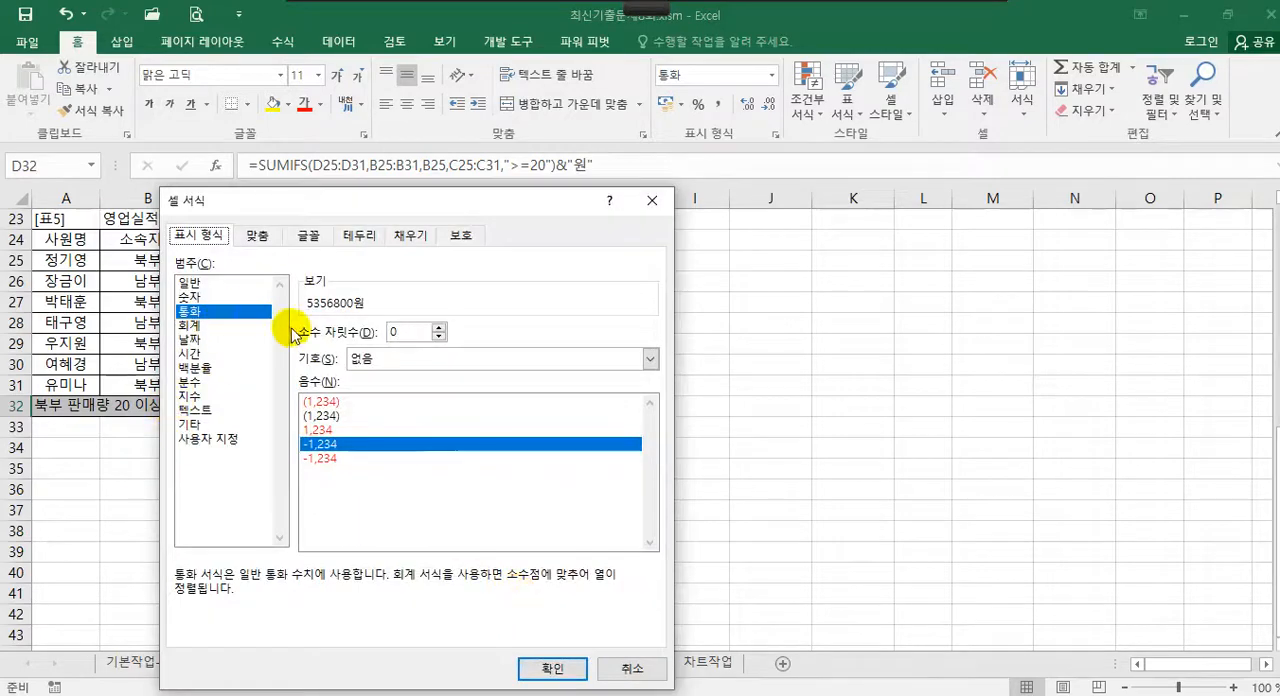
{"action": "left_click", "coordinate": [210, 297]}
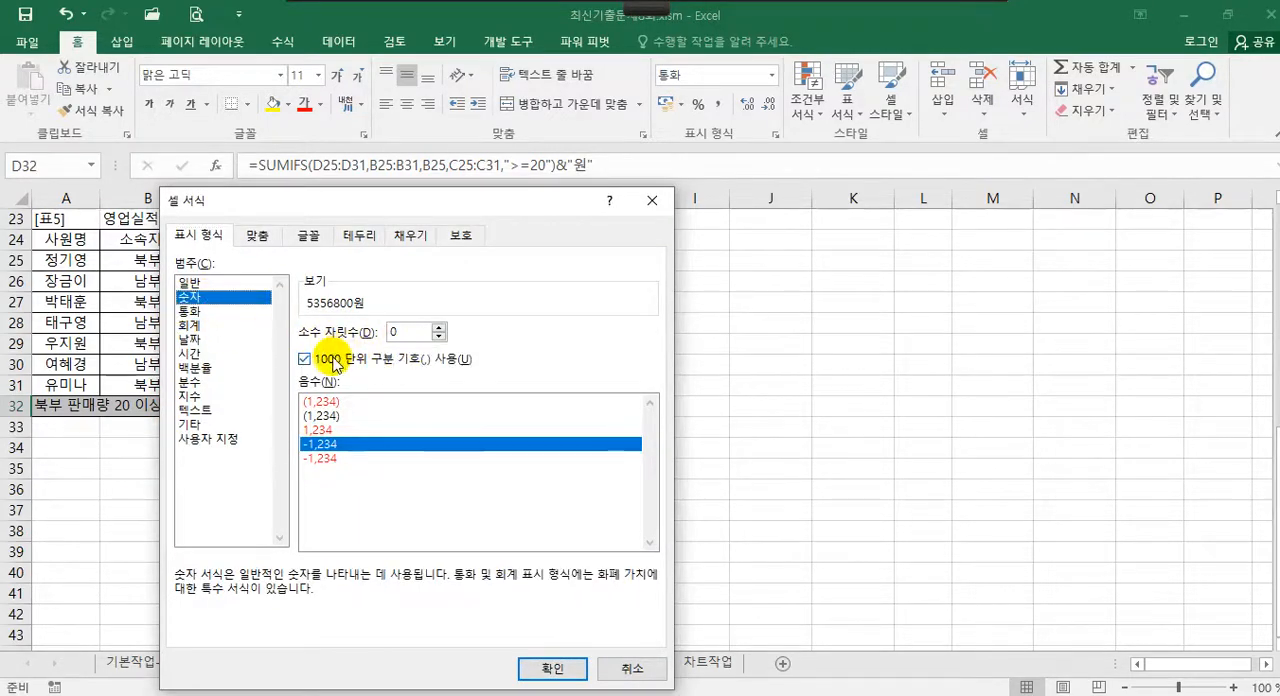
{"action": "left_click", "coordinate": [550, 669]}
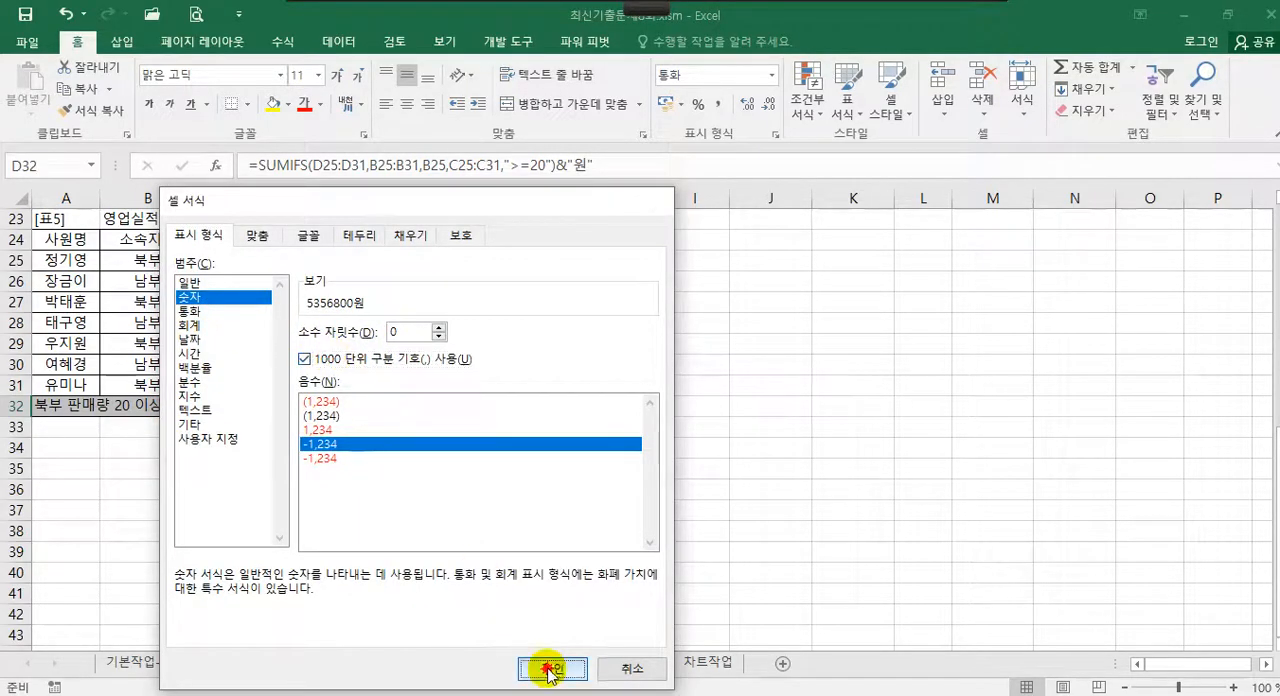